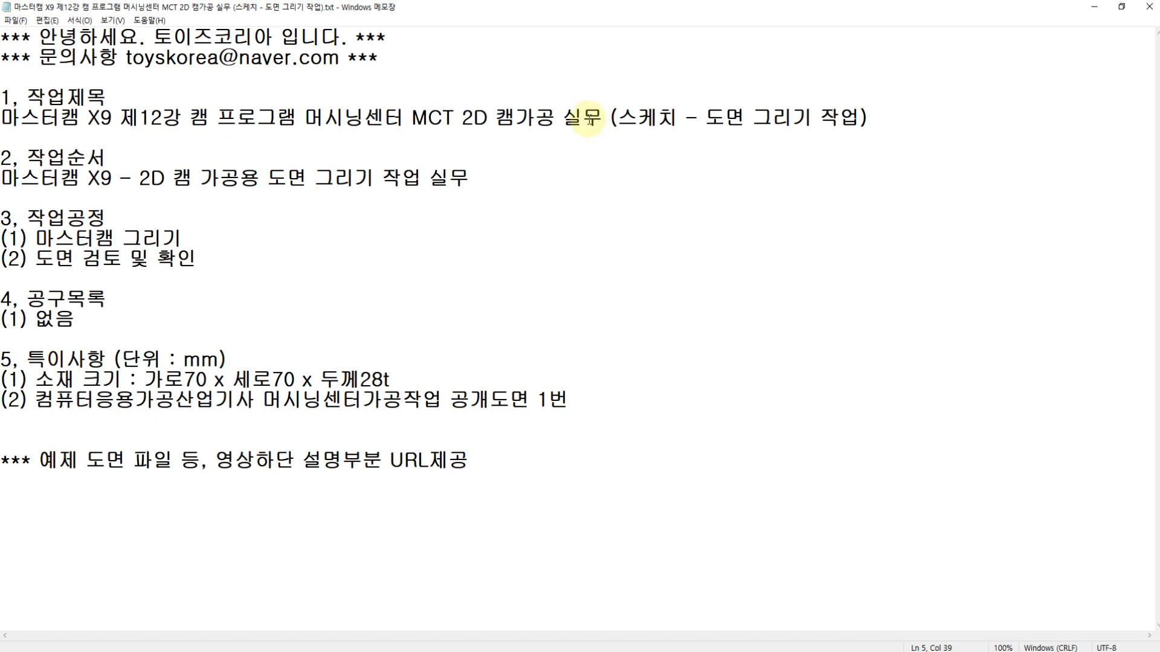
- Highlight the sketch and CAM machining wording in the lesson title and the drawing-work phrase in section 2 of the notes
{"action": "left_click_drag", "start_coordinate": [622, 119], "coordinate": [847, 124]}
{"action": "left_click", "coordinate": [857, 122]}
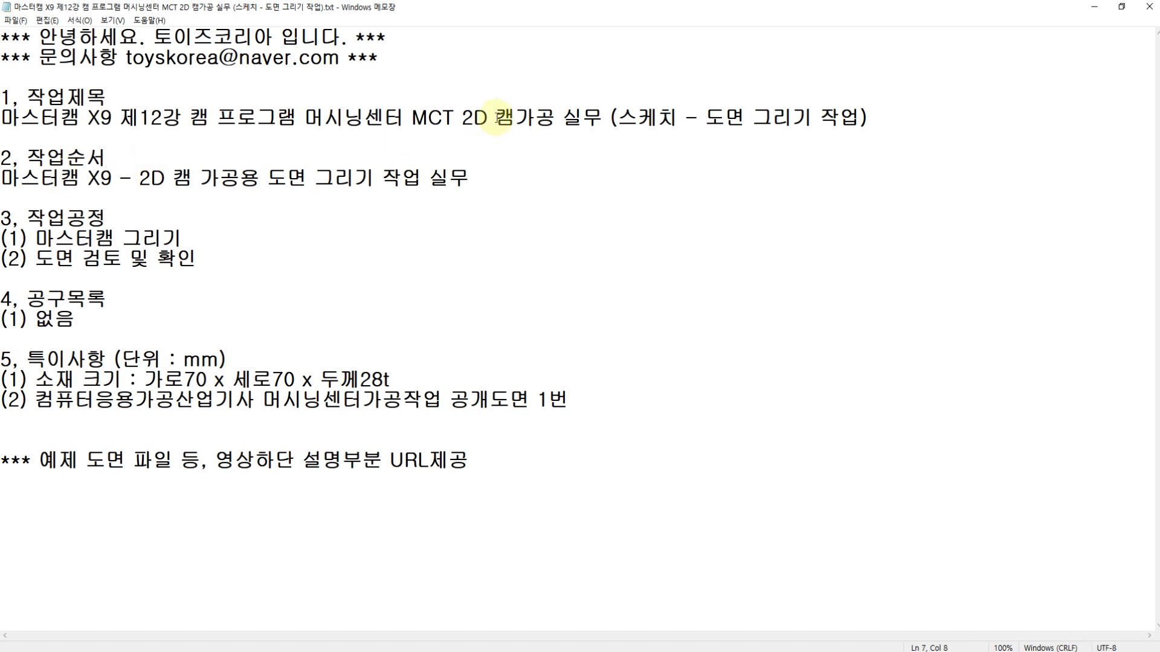
{"action": "left_click_drag", "start_coordinate": [496, 119], "coordinate": [563, 119]}
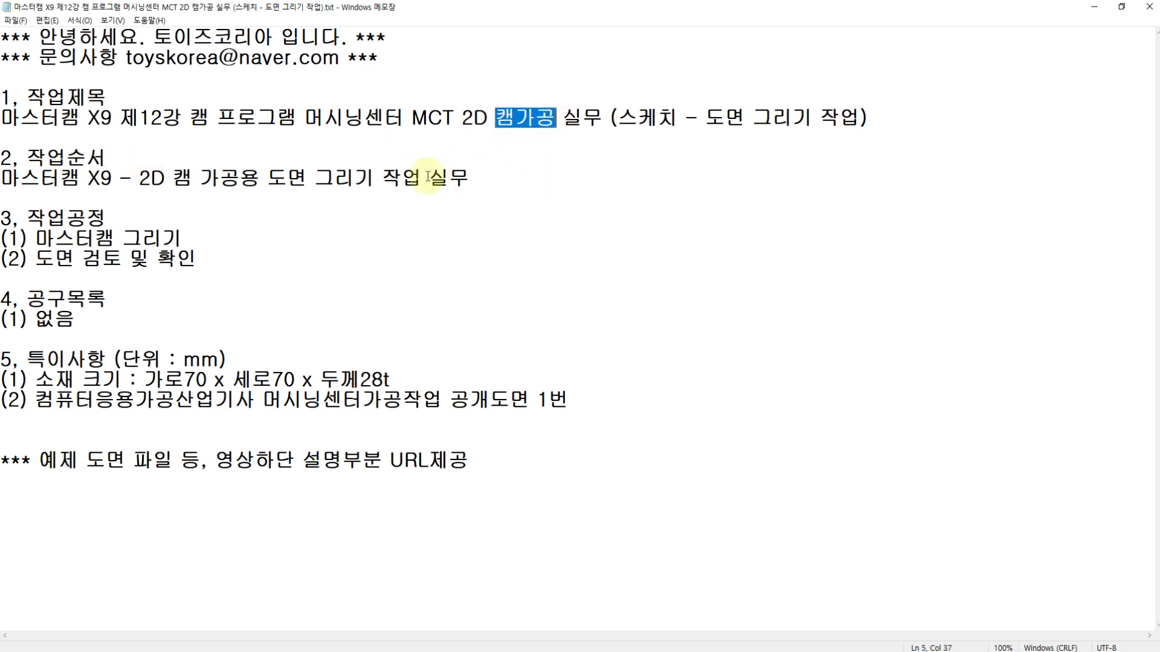
{"action": "left_click_drag", "start_coordinate": [263, 181], "coordinate": [471, 175]}
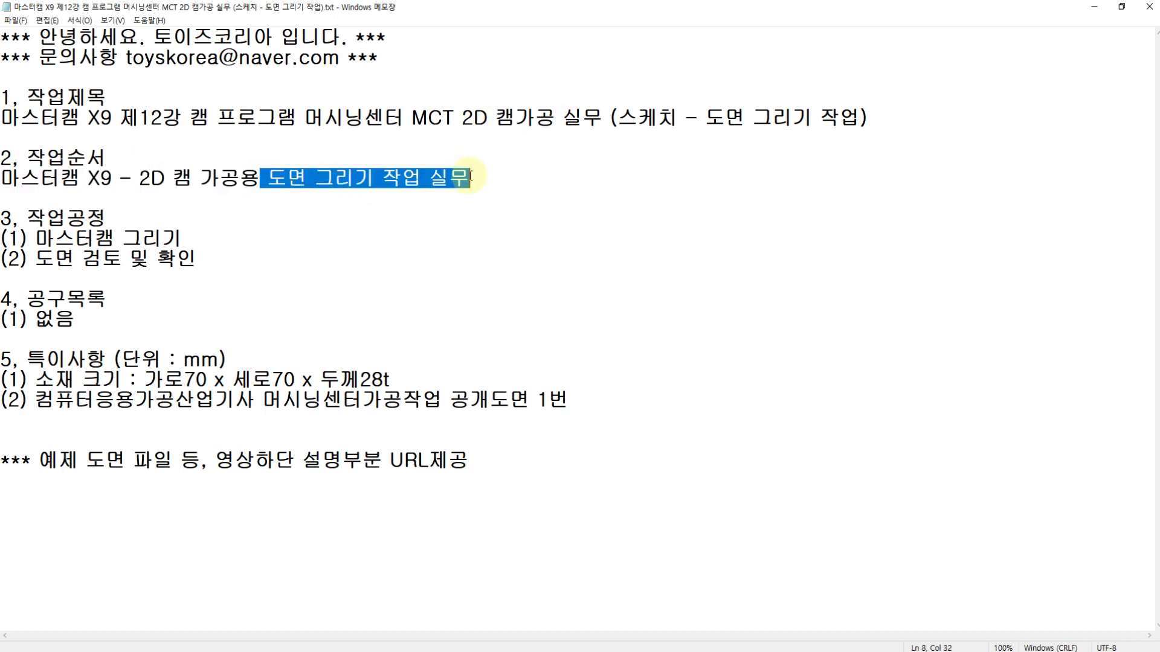
{"action": "left_click", "coordinate": [472, 180]}
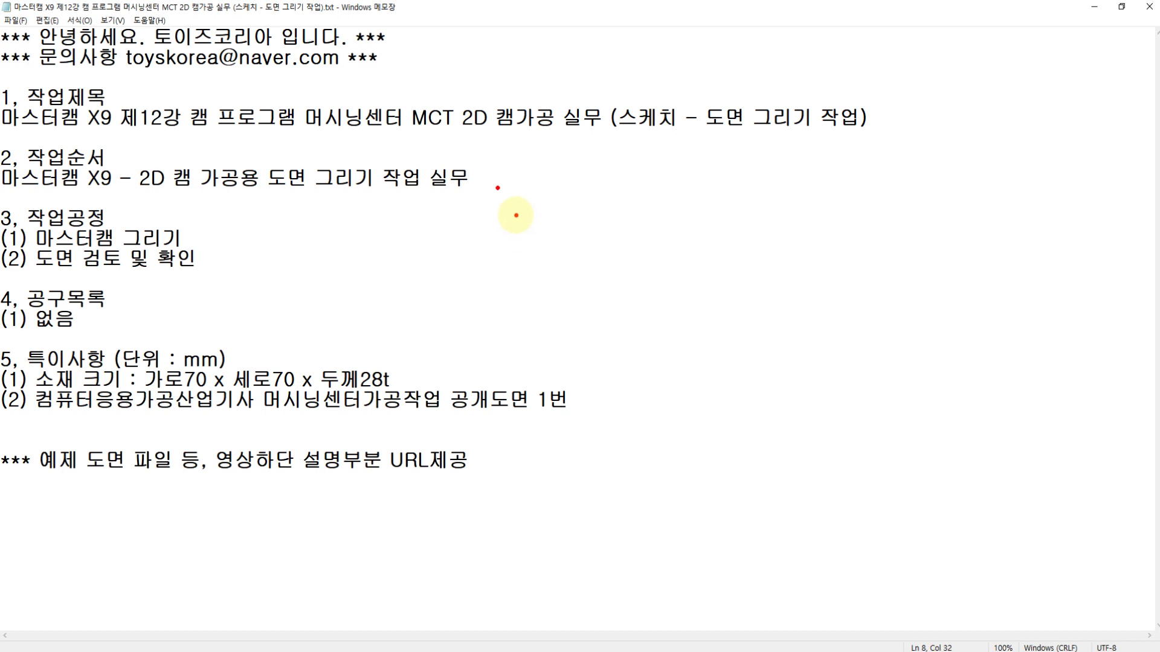
- Handwrite the ranges 1~11, 1~4 and 5~11 in red over the notes, circle the 5 and the 11, and clear the ink
{"action": "mouse_move", "coordinate": [497, 236]}
{"action": "left_mouse_down"}
{"action": "mouse_move", "coordinate": [499, 281]}
{"action": "mouse_move", "coordinate": [605, 254]}
{"action": "mouse_move", "coordinate": [653, 284]}
{"action": "left_mouse_up"}
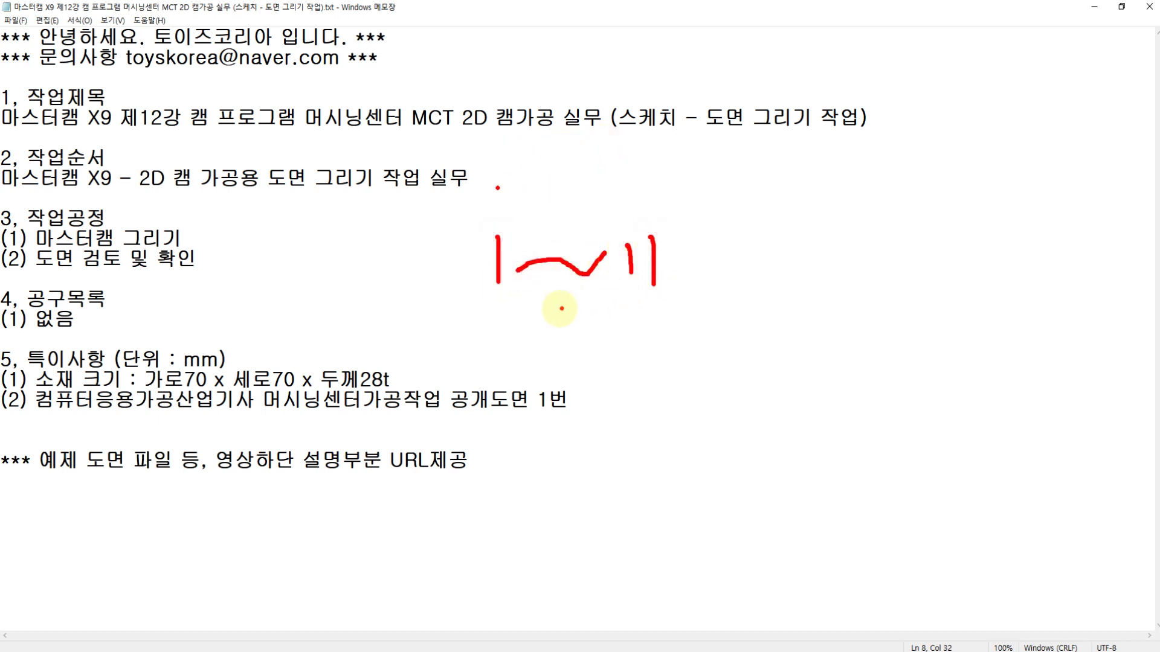
{"action": "left_click_drag", "start_coordinate": [509, 309], "coordinate": [506, 400]}
{"action": "mouse_move", "coordinate": [518, 362]}
{"action": "left_mouse_down"}
{"action": "mouse_move", "coordinate": [592, 352]}
{"action": "mouse_move", "coordinate": [651, 374]}
{"action": "mouse_move", "coordinate": [637, 379]}
{"action": "left_mouse_up"}
{"action": "mouse_move", "coordinate": [723, 353]}
{"action": "left_mouse_down"}
{"action": "mouse_move", "coordinate": [738, 401]}
{"action": "mouse_move", "coordinate": [727, 327]}
{"action": "mouse_move", "coordinate": [723, 354]}
{"action": "left_mouse_up"}
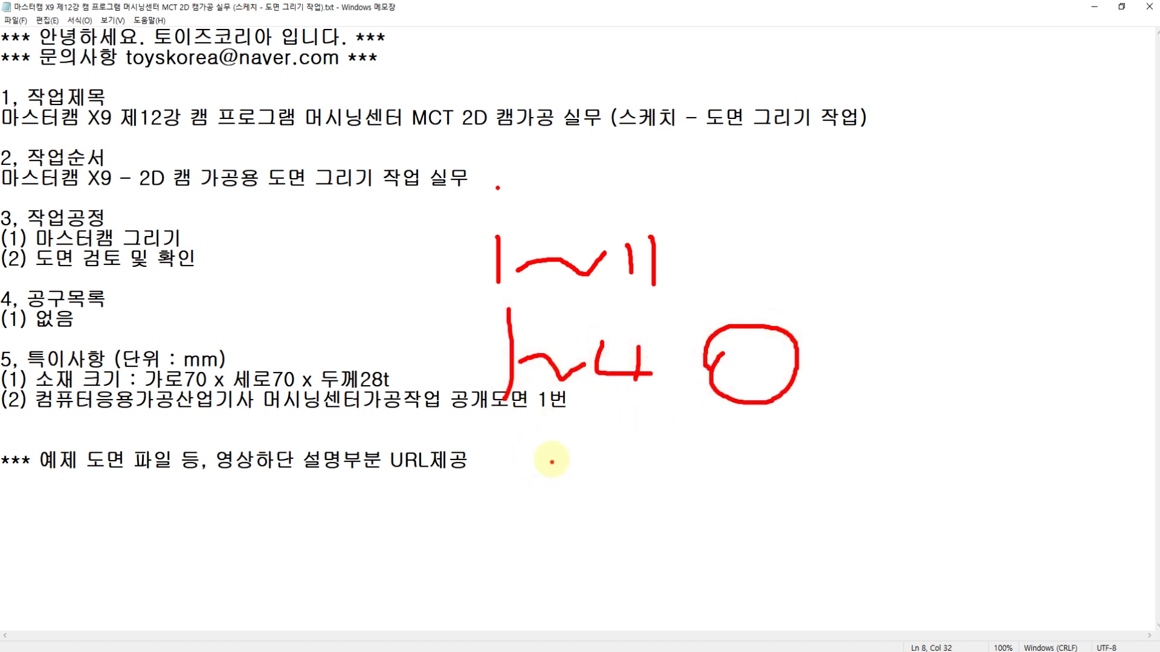
{"action": "mouse_move", "coordinate": [547, 450]}
{"action": "left_mouse_down"}
{"action": "mouse_move", "coordinate": [574, 486]}
{"action": "mouse_move", "coordinate": [546, 510]}
{"action": "left_mouse_up"}
{"action": "mouse_move", "coordinate": [545, 470]}
{"action": "left_mouse_down"}
{"action": "mouse_move", "coordinate": [690, 462]}
{"action": "mouse_move", "coordinate": [817, 506]}
{"action": "left_mouse_up"}
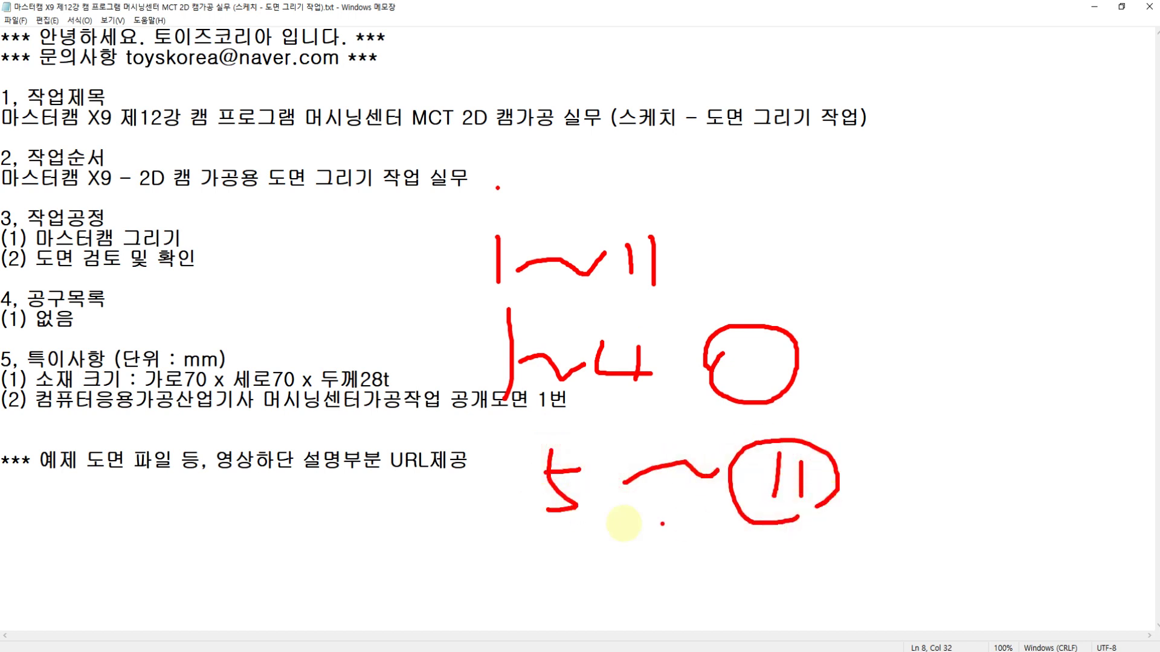
{"action": "mouse_move", "coordinate": [574, 520]}
{"action": "left_mouse_down"}
{"action": "mouse_move", "coordinate": [564, 461]}
{"action": "mouse_move", "coordinate": [598, 529]}
{"action": "mouse_move", "coordinate": [518, 524]}
{"action": "left_mouse_up"}
{"action": "mouse_move", "coordinate": [517, 529]}
{"action": "left_mouse_down"}
{"action": "mouse_move", "coordinate": [518, 562]}
{"action": "mouse_move", "coordinate": [552, 570]}
{"action": "left_mouse_up"}
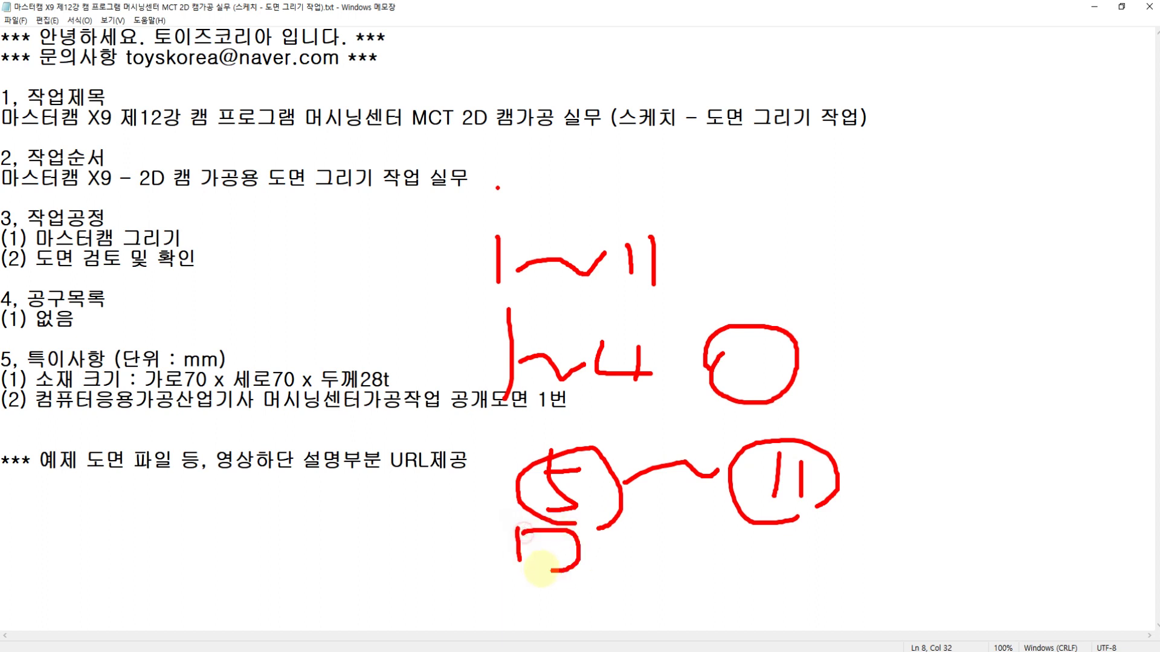
{"action": "mouse_move", "coordinate": [365, 498]}
{"action": "left_mouse_down"}
{"action": "mouse_move", "coordinate": [532, 476]}
{"action": "mouse_move", "coordinate": [515, 456]}
{"action": "left_mouse_up"}
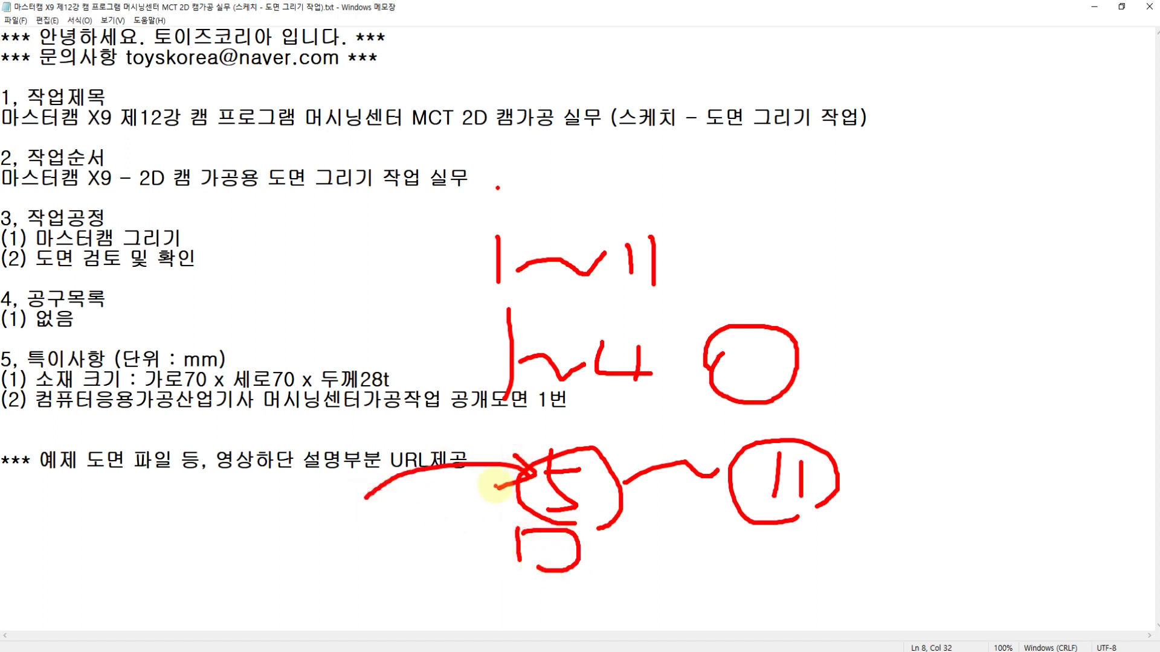
{"action": "mouse_move", "coordinate": [594, 523]}
{"action": "left_mouse_down"}
{"action": "mouse_move", "coordinate": [640, 447]}
{"action": "mouse_move", "coordinate": [600, 523]}
{"action": "left_mouse_up"}
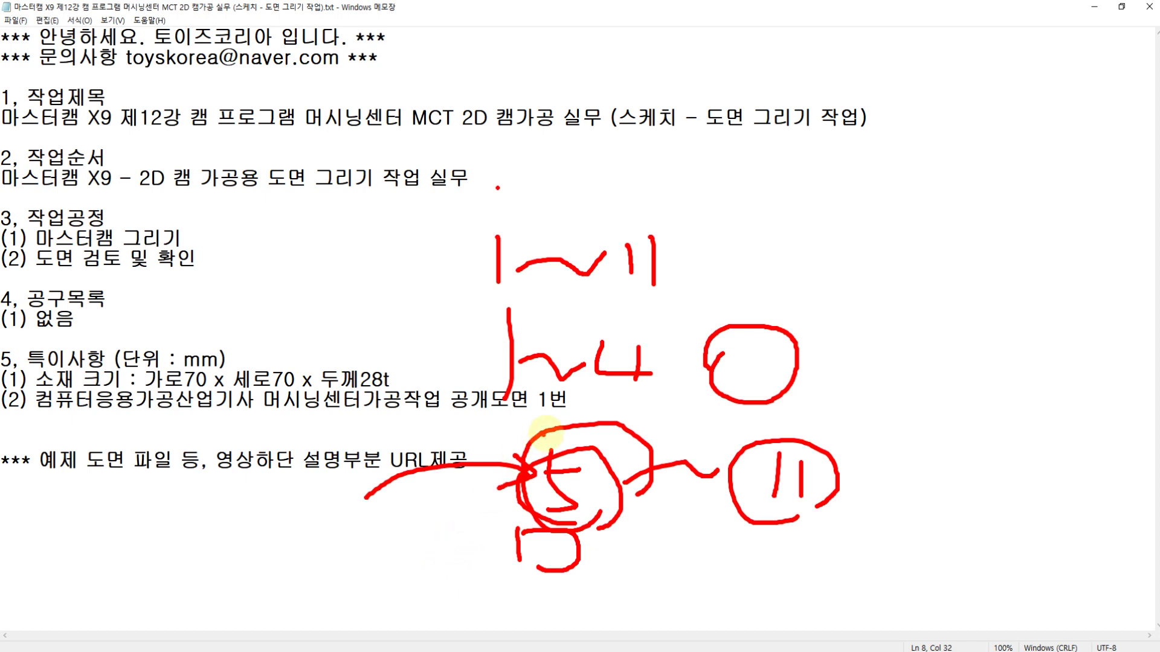
{"action": "key", "text": "Escape"}
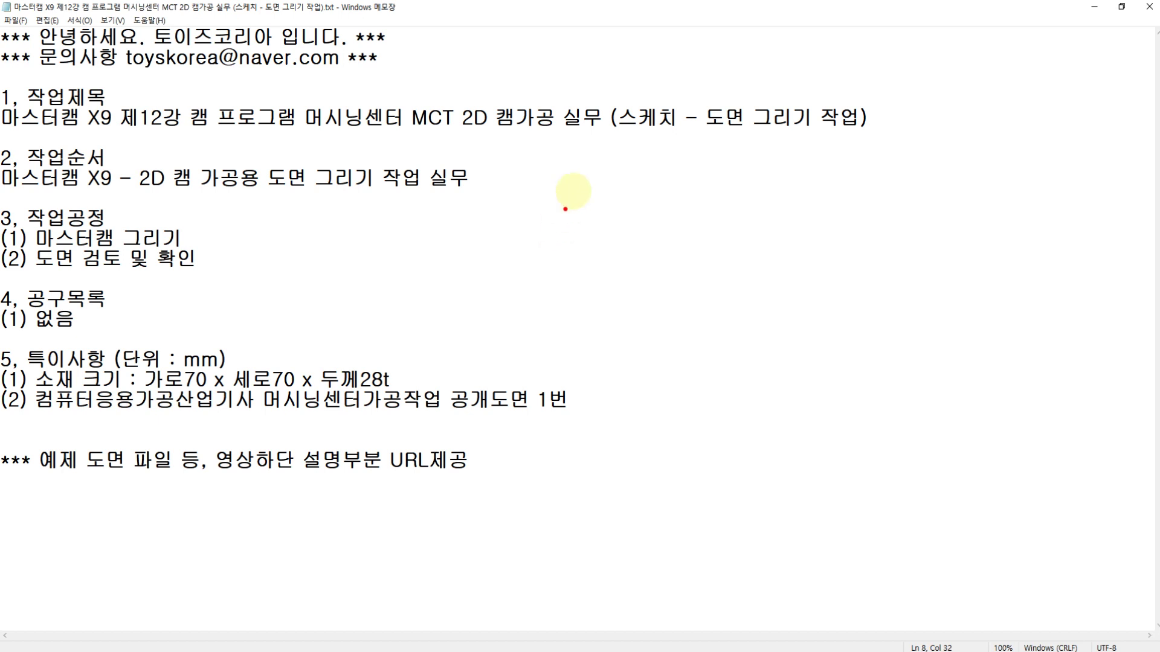
- Underline the bracketed sketch part of the lesson title in red and handwrite an underlined "easy → Hard" note below it
{"action": "left_click_drag", "start_coordinate": [612, 138], "coordinate": [913, 144]}
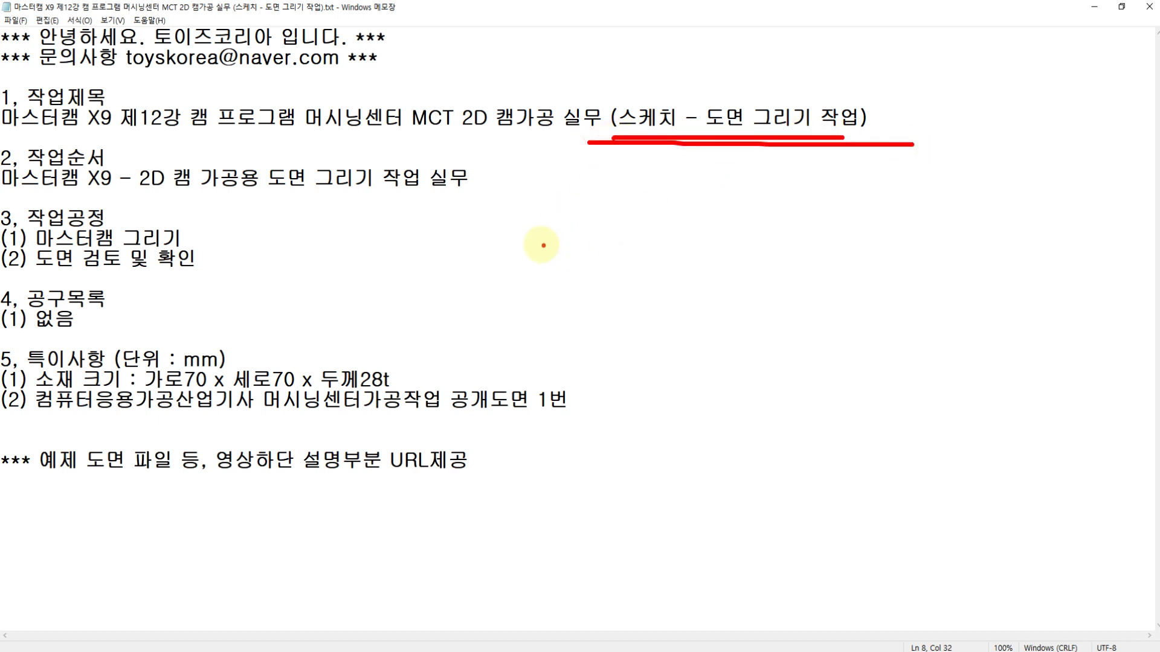
{"action": "mouse_move", "coordinate": [521, 263]}
{"action": "left_mouse_down"}
{"action": "mouse_move", "coordinate": [577, 251]}
{"action": "mouse_move", "coordinate": [622, 287]}
{"action": "mouse_move", "coordinate": [704, 274]}
{"action": "left_mouse_up"}
{"action": "mouse_move", "coordinate": [733, 252]}
{"action": "left_mouse_down"}
{"action": "mouse_move", "coordinate": [692, 282]}
{"action": "mouse_move", "coordinate": [697, 364]}
{"action": "left_mouse_up"}
{"action": "left_click_drag", "start_coordinate": [739, 281], "coordinate": [844, 267]}
{"action": "left_click_drag", "start_coordinate": [828, 246], "coordinate": [840, 277]}
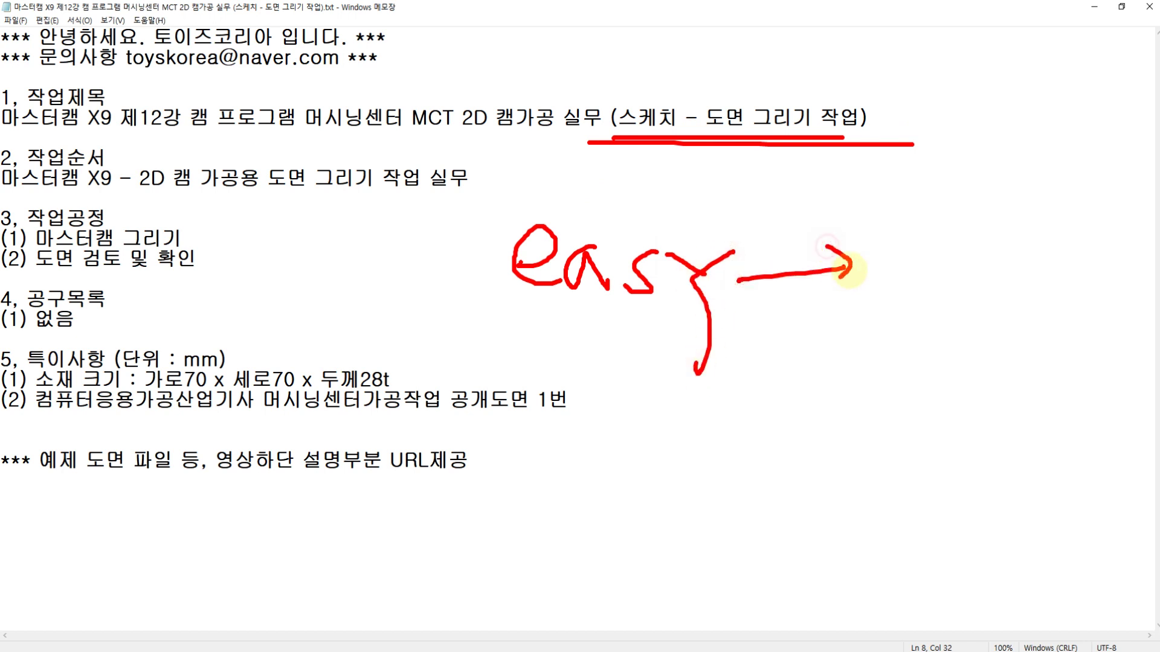
{"action": "mouse_move", "coordinate": [898, 225]}
{"action": "left_mouse_down"}
{"action": "mouse_move", "coordinate": [905, 290]}
{"action": "mouse_move", "coordinate": [924, 253]}
{"action": "left_mouse_up"}
{"action": "mouse_move", "coordinate": [924, 213]}
{"action": "left_mouse_down"}
{"action": "mouse_move", "coordinate": [926, 295]}
{"action": "mouse_move", "coordinate": [989, 274]}
{"action": "left_mouse_up"}
{"action": "left_click_drag", "start_coordinate": [1032, 192], "coordinate": [1041, 287]}
{"action": "left_click_drag", "start_coordinate": [479, 311], "coordinate": [987, 309]}
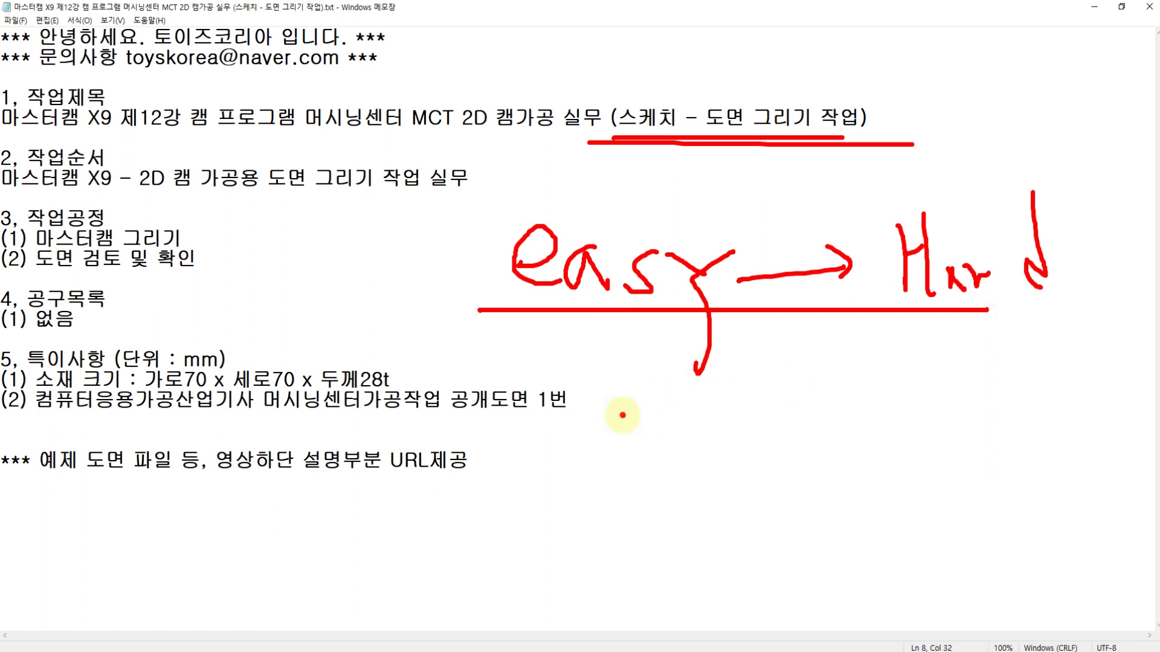
- Handwrite "3 – 5" in red beneath the easy-to-hard note, frame it, and draw two arrows pointing down at the frame
{"action": "mouse_move", "coordinate": [622, 415]}
{"action": "left_mouse_down"}
{"action": "mouse_move", "coordinate": [655, 444]}
{"action": "mouse_move", "coordinate": [622, 469]}
{"action": "left_mouse_up"}
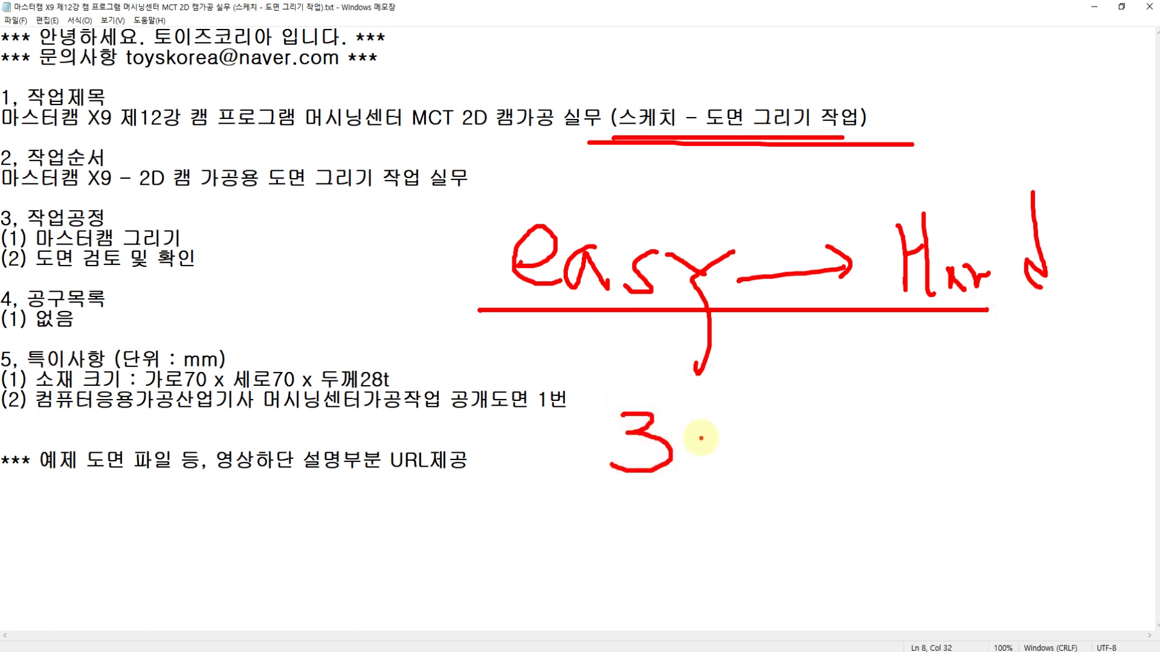
{"action": "left_click_drag", "start_coordinate": [699, 439], "coordinate": [794, 441]}
{"action": "mouse_move", "coordinate": [831, 400]}
{"action": "left_mouse_down"}
{"action": "mouse_move", "coordinate": [829, 464]}
{"action": "mouse_move", "coordinate": [891, 417]}
{"action": "left_mouse_up"}
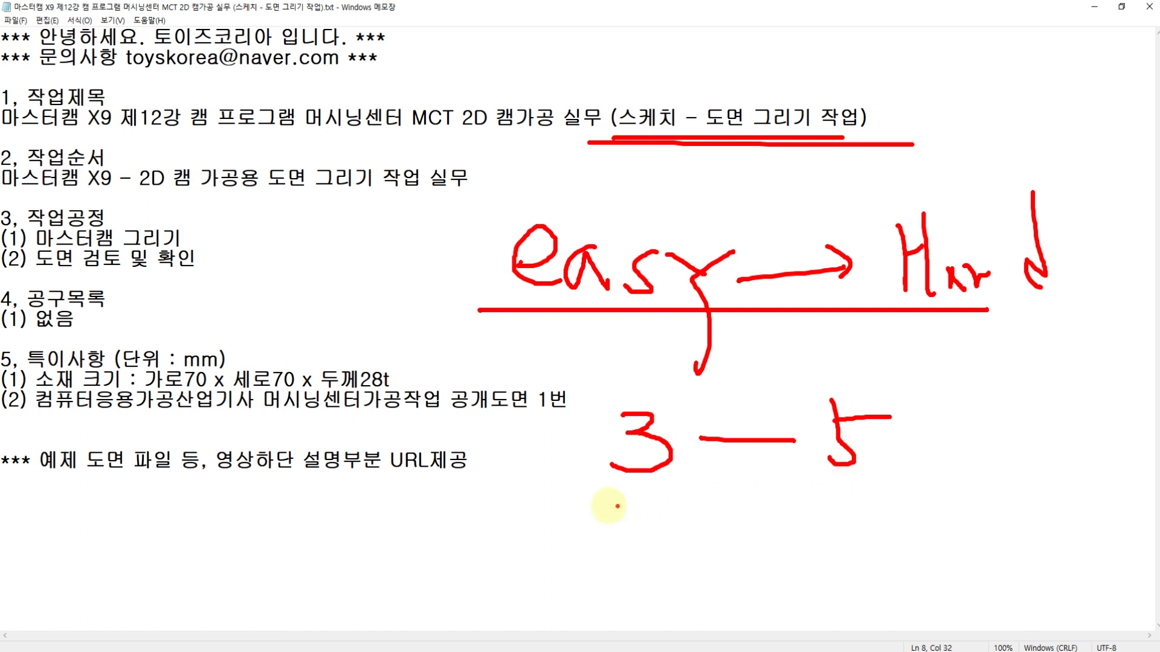
{"action": "mouse_move", "coordinate": [578, 505]}
{"action": "left_mouse_down"}
{"action": "mouse_move", "coordinate": [803, 497]}
{"action": "mouse_move", "coordinate": [938, 389]}
{"action": "mouse_move", "coordinate": [588, 385]}
{"action": "mouse_move", "coordinate": [574, 517]}
{"action": "left_mouse_up"}
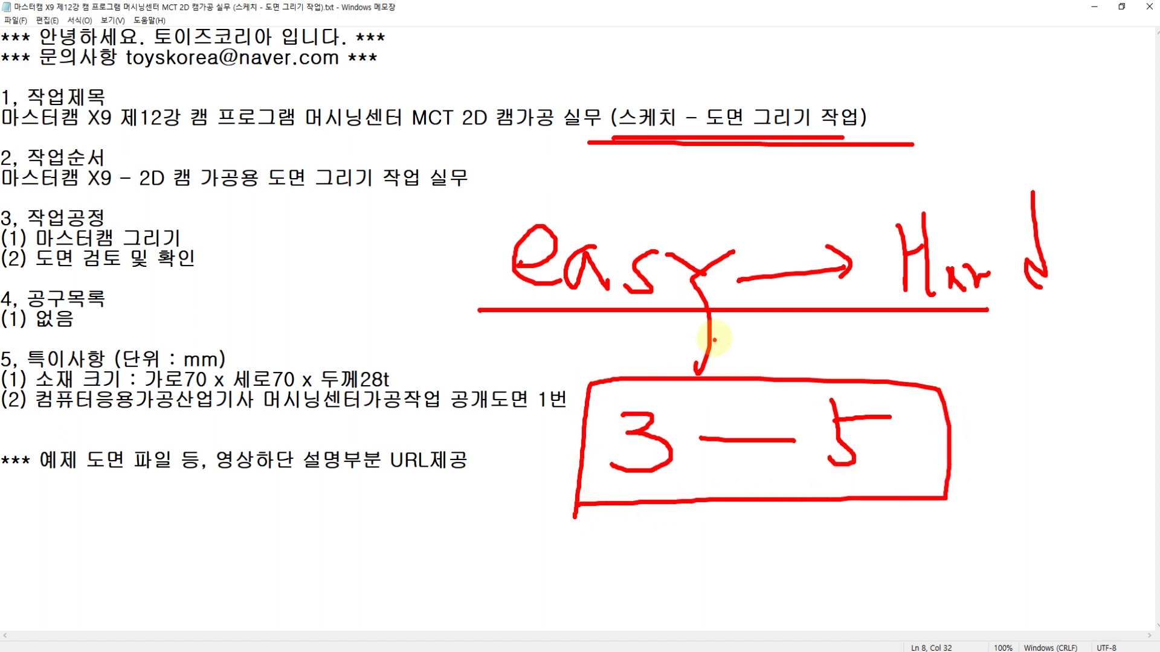
{"action": "left_click_drag", "start_coordinate": [714, 336], "coordinate": [713, 370]}
{"action": "mouse_move", "coordinate": [693, 354]}
{"action": "left_mouse_down"}
{"action": "mouse_move", "coordinate": [715, 380]}
{"action": "mouse_move", "coordinate": [729, 365]}
{"action": "left_mouse_up"}
{"action": "mouse_move", "coordinate": [807, 325]}
{"action": "left_mouse_down"}
{"action": "mouse_move", "coordinate": [804, 363]}
{"action": "mouse_move", "coordinate": [820, 372]}
{"action": "left_mouse_up"}
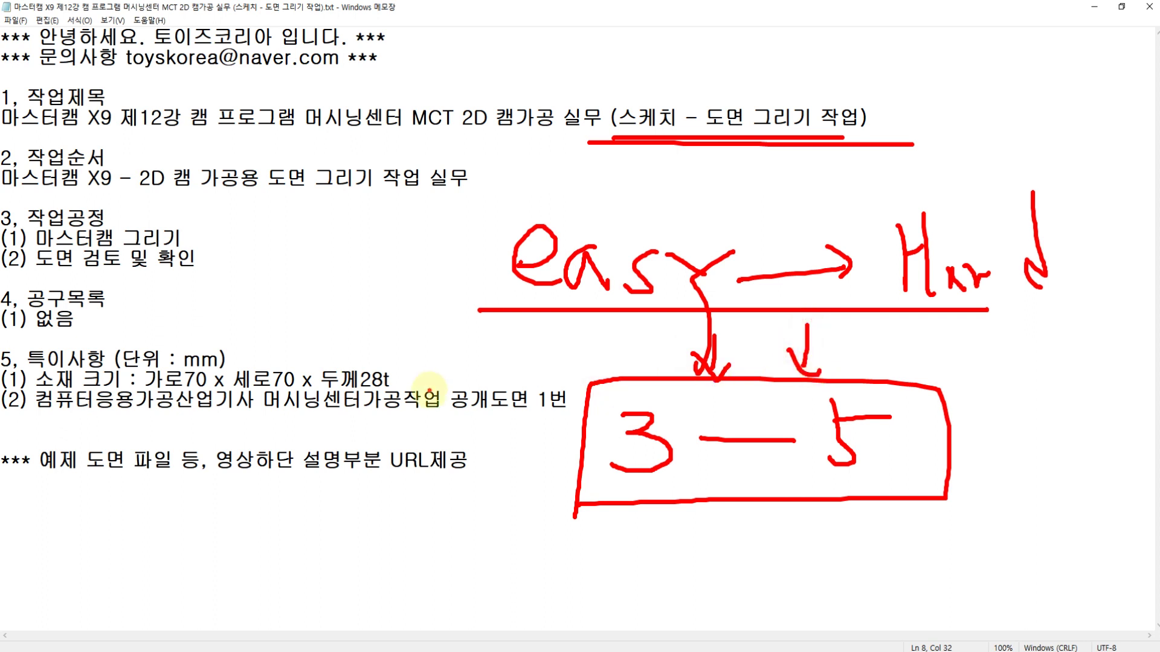
- Underline the public-drawing line in section 5, circle its drawing number 1, and add a circled handwritten note with arrows below it
{"action": "left_click_drag", "start_coordinate": [47, 413], "coordinate": [483, 409]}
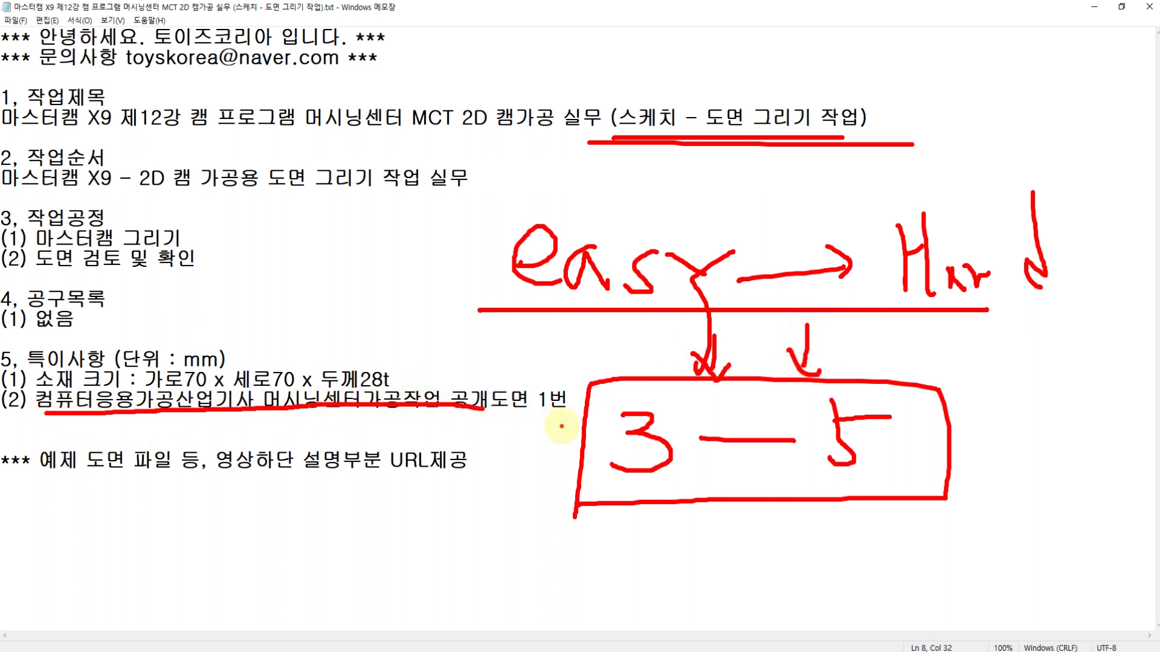
{"action": "mouse_move", "coordinate": [564, 427]}
{"action": "left_mouse_down"}
{"action": "mouse_move", "coordinate": [538, 375]}
{"action": "mouse_move", "coordinate": [584, 396]}
{"action": "mouse_move", "coordinate": [564, 343]}
{"action": "left_mouse_up"}
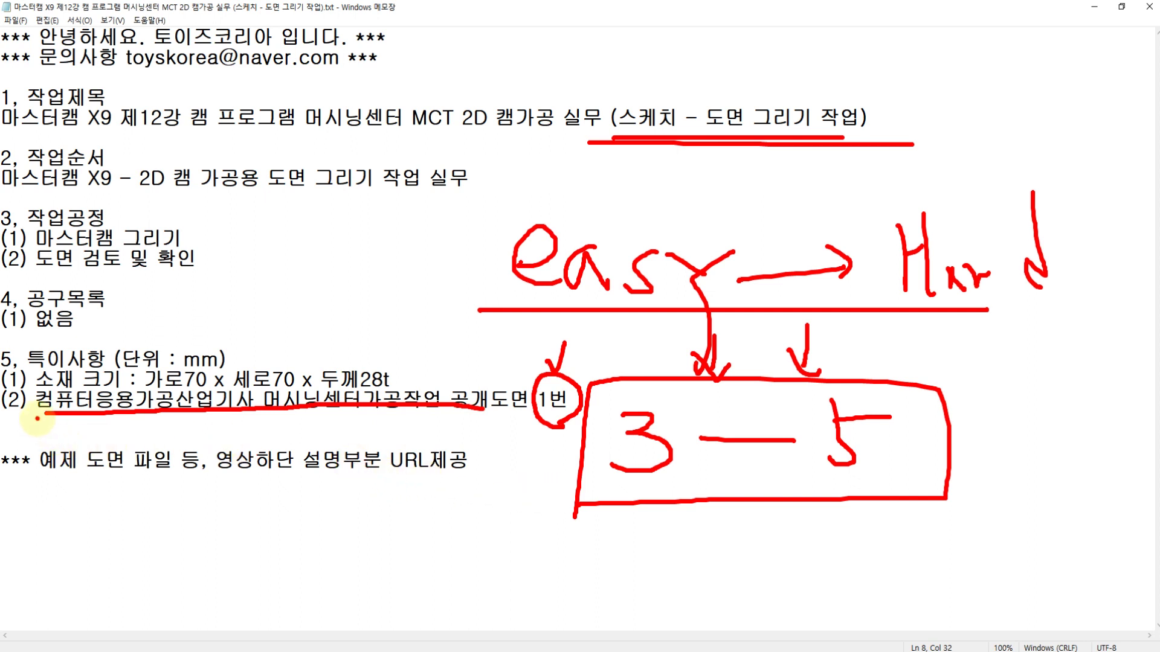
{"action": "mouse_move", "coordinate": [38, 418]}
{"action": "left_mouse_down"}
{"action": "mouse_move", "coordinate": [249, 418]}
{"action": "mouse_move", "coordinate": [224, 435]}
{"action": "mouse_move", "coordinate": [267, 435]}
{"action": "left_mouse_up"}
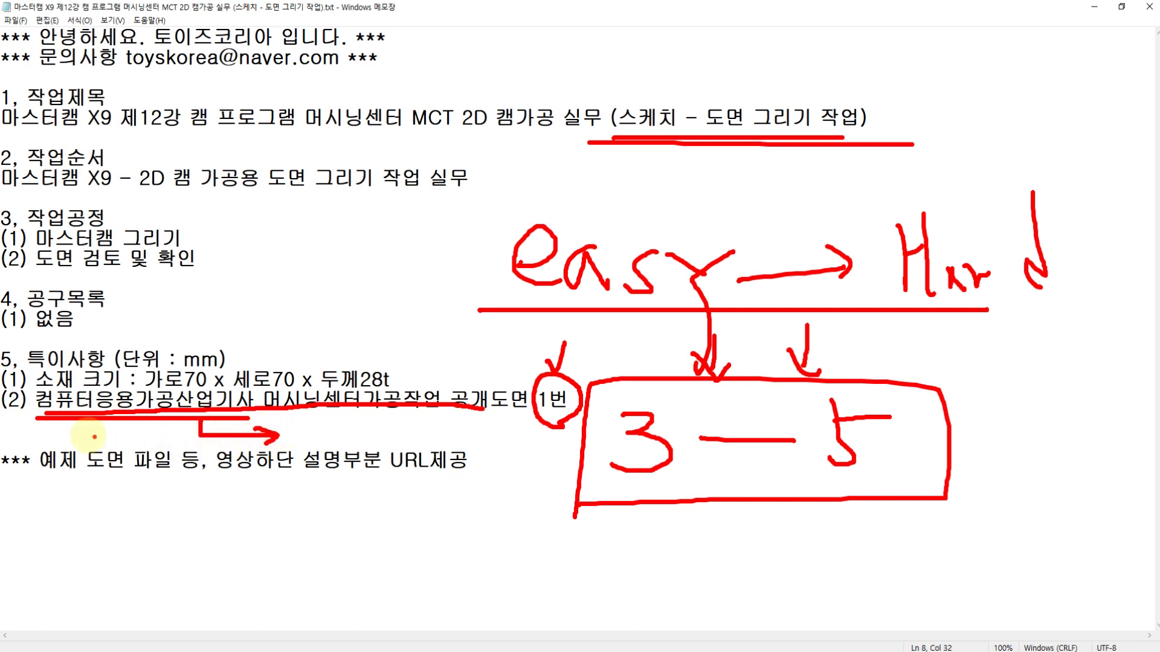
{"action": "mouse_move", "coordinate": [101, 531]}
{"action": "left_mouse_down"}
{"action": "mouse_move", "coordinate": [94, 499]}
{"action": "mouse_move", "coordinate": [100, 517]}
{"action": "mouse_move", "coordinate": [177, 520]}
{"action": "mouse_move", "coordinate": [112, 553]}
{"action": "mouse_move", "coordinate": [176, 536]}
{"action": "left_mouse_up"}
{"action": "mouse_move", "coordinate": [246, 479]}
{"action": "left_mouse_down"}
{"action": "mouse_move", "coordinate": [200, 508]}
{"action": "mouse_move", "coordinate": [207, 520]}
{"action": "mouse_move", "coordinate": [65, 507]}
{"action": "mouse_move", "coordinate": [173, 538]}
{"action": "mouse_move", "coordinate": [305, 521]}
{"action": "mouse_move", "coordinate": [228, 518]}
{"action": "left_mouse_up"}
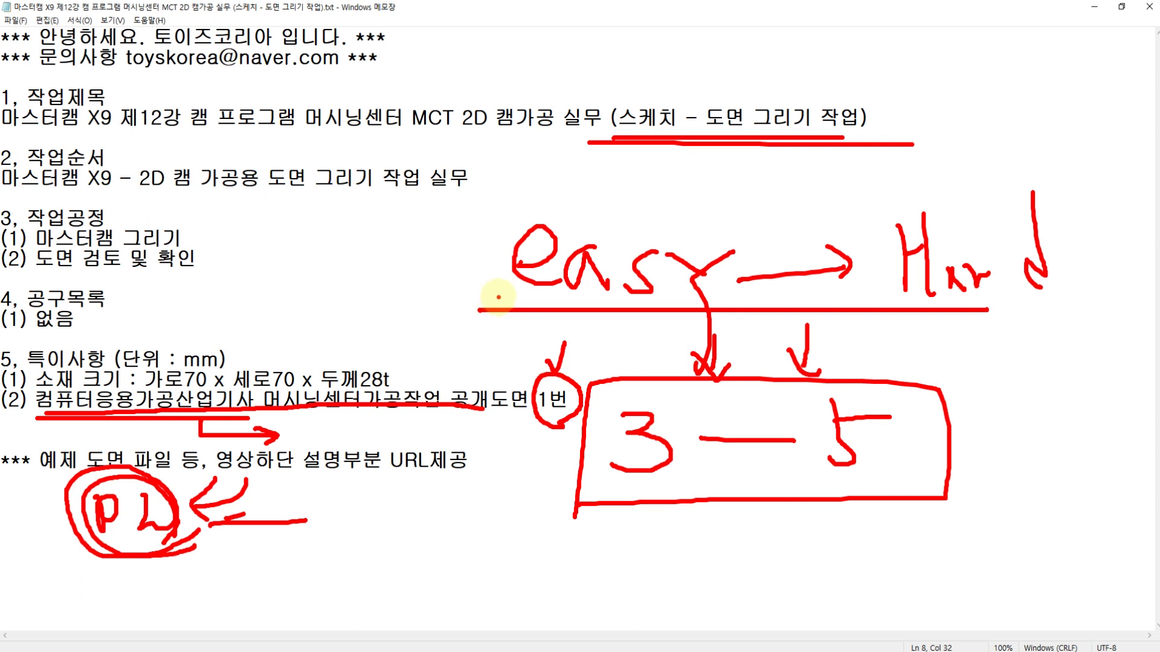
- Frame the easy-to-hard note and the title's sketch wording, add curved arrows at both handwritten notes, and clear all the ink
{"action": "mouse_move", "coordinate": [491, 295]}
{"action": "left_mouse_down"}
{"action": "mouse_move", "coordinate": [490, 204]}
{"action": "mouse_move", "coordinate": [1081, 189]}
{"action": "mouse_move", "coordinate": [1043, 295]}
{"action": "mouse_move", "coordinate": [979, 305]}
{"action": "left_mouse_up"}
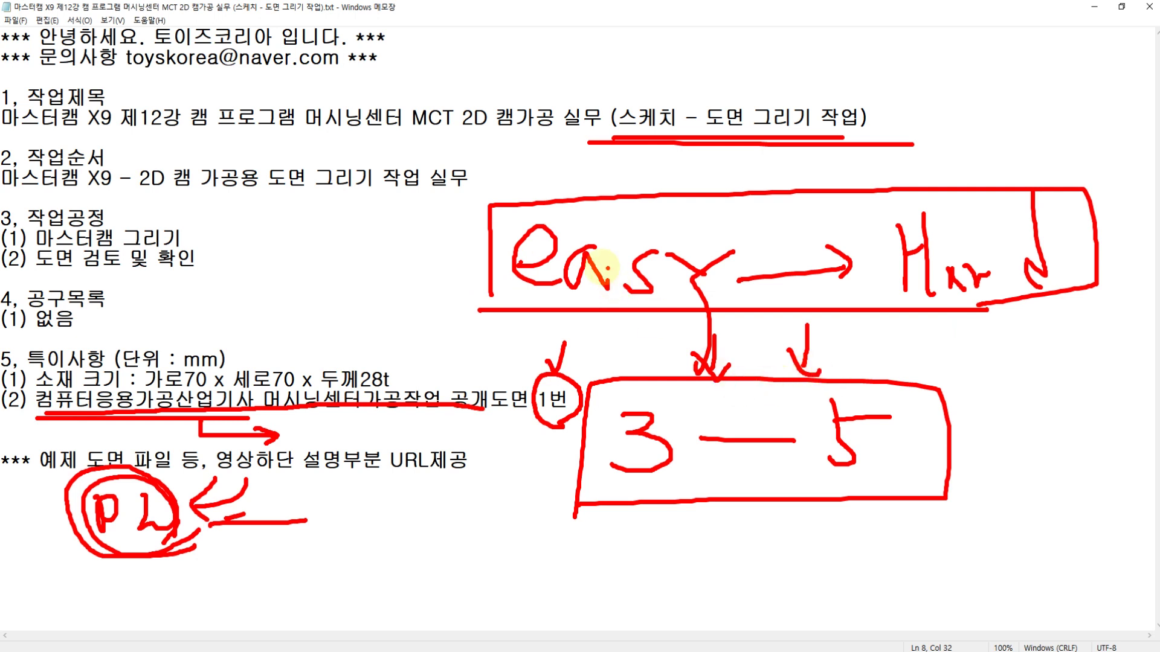
{"action": "mouse_move", "coordinate": [615, 145]}
{"action": "left_mouse_down"}
{"action": "mouse_move", "coordinate": [788, 82]}
{"action": "mouse_move", "coordinate": [900, 151]}
{"action": "mouse_move", "coordinate": [894, 164]}
{"action": "left_mouse_up"}
{"action": "mouse_move", "coordinate": [675, 223]}
{"action": "left_mouse_down"}
{"action": "mouse_move", "coordinate": [678, 181]}
{"action": "mouse_move", "coordinate": [854, 165]}
{"action": "mouse_move", "coordinate": [950, 187]}
{"action": "mouse_move", "coordinate": [918, 211]}
{"action": "left_mouse_up"}
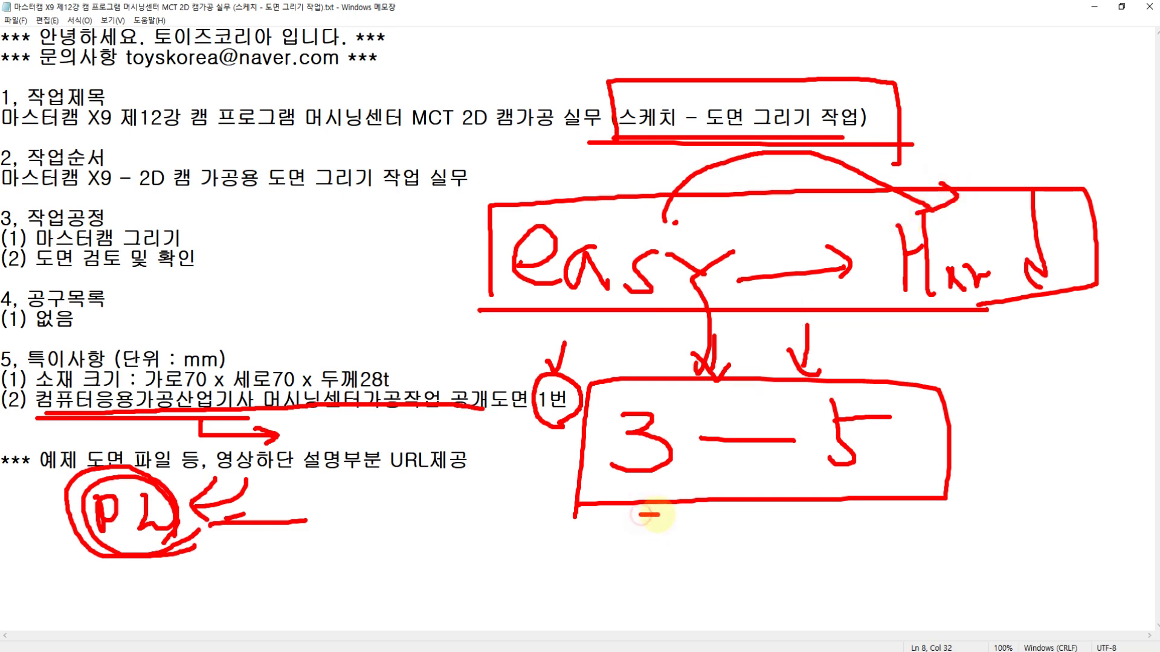
{"action": "mouse_move", "coordinate": [655, 514]}
{"action": "left_mouse_down"}
{"action": "mouse_move", "coordinate": [678, 534]}
{"action": "mouse_move", "coordinate": [866, 530]}
{"action": "left_mouse_up"}
{"action": "left_click", "coordinate": [741, 535]}
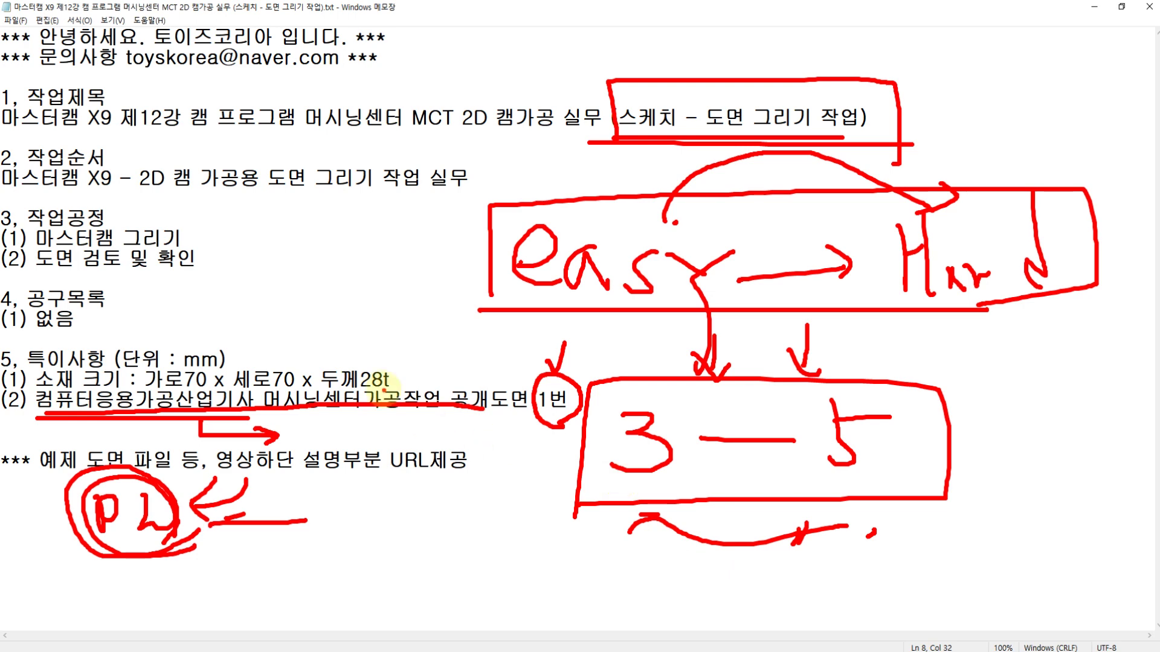
{"action": "key", "text": "Escape"}
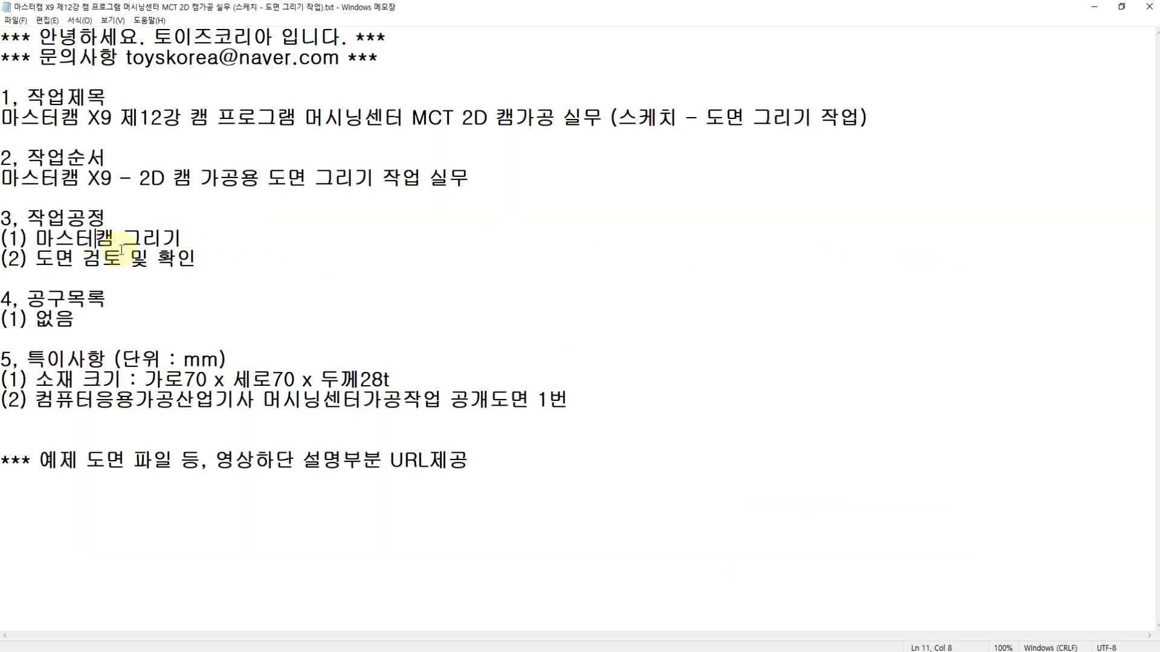
- Highlight the work processes in section 3, the public drawing 1 line, and the 70 x 70 x 28t stock size in the notes
{"action": "left_click_drag", "start_coordinate": [36, 237], "coordinate": [201, 258]}
{"action": "left_click", "coordinate": [138, 314]}
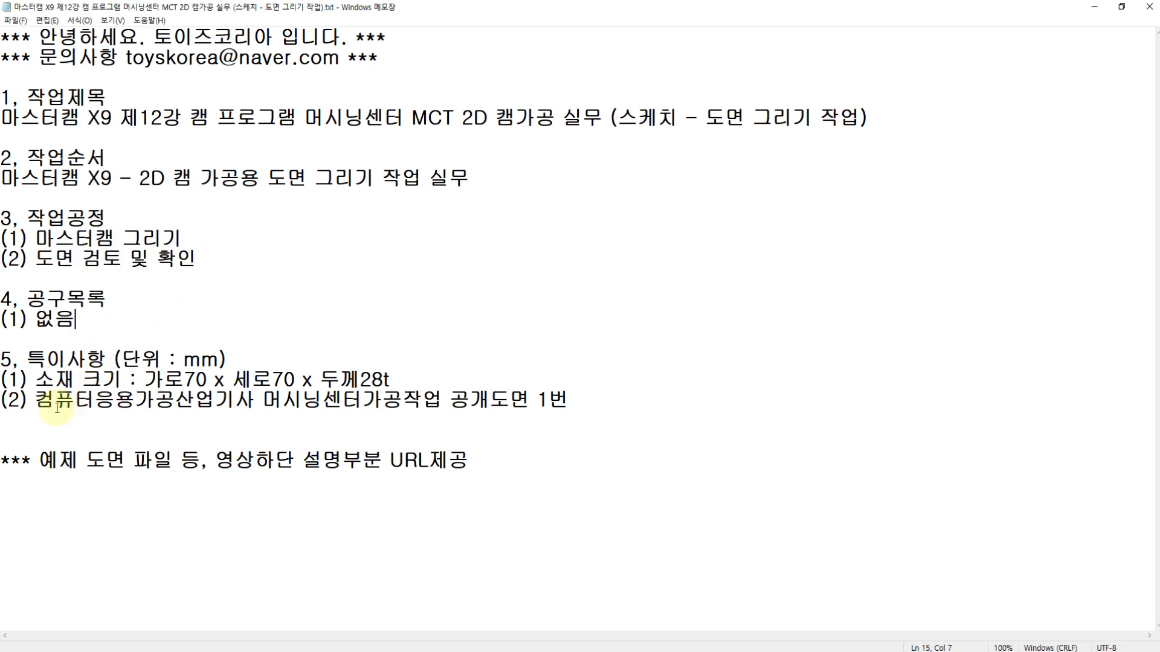
{"action": "left_click_drag", "start_coordinate": [38, 398], "coordinate": [548, 400]}
{"action": "left_click_drag", "start_coordinate": [144, 380], "coordinate": [401, 375]}
{"action": "left_click", "coordinate": [409, 374]}
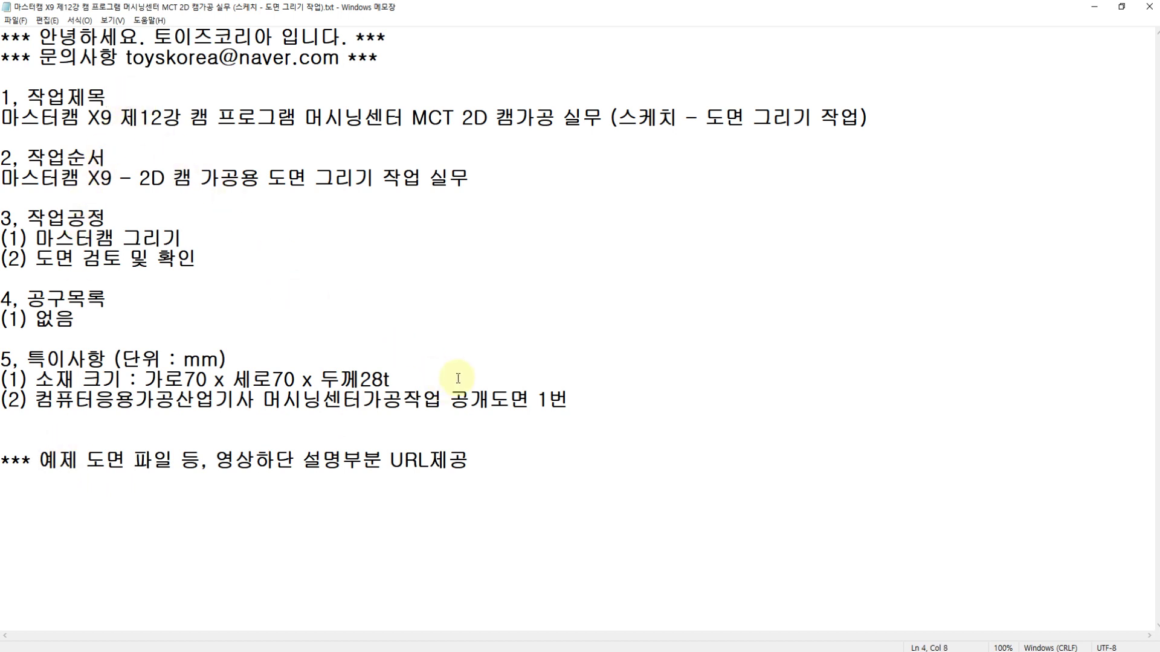
- Switch to the 1-1.pdf drawing alongside Mastercam X9 and enlarge its plan view and section A-A
{"action": "left_click", "coordinate": [475, 651]}
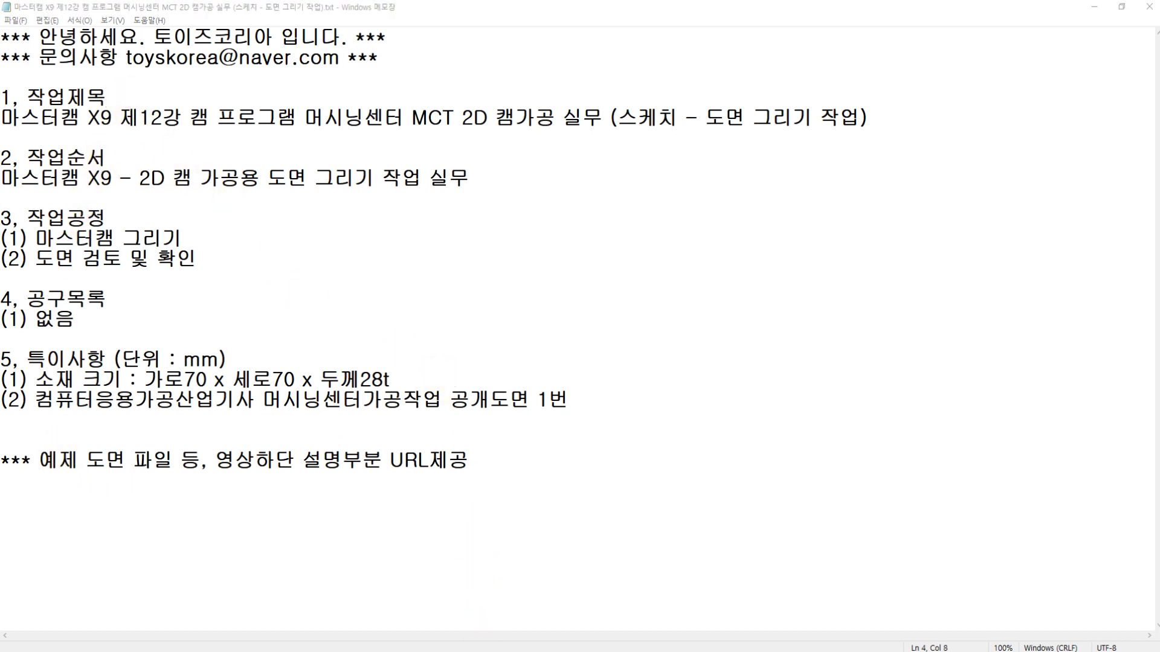
{"action": "left_click", "coordinate": [496, 650]}
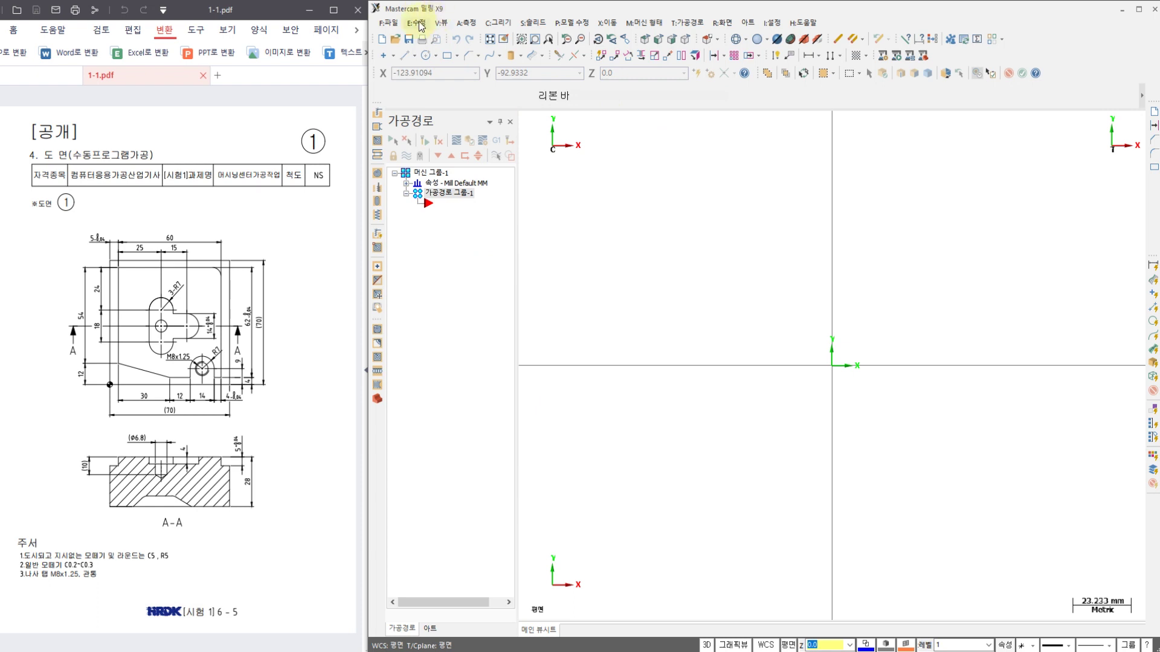
{"action": "left_click", "coordinate": [455, 194]}
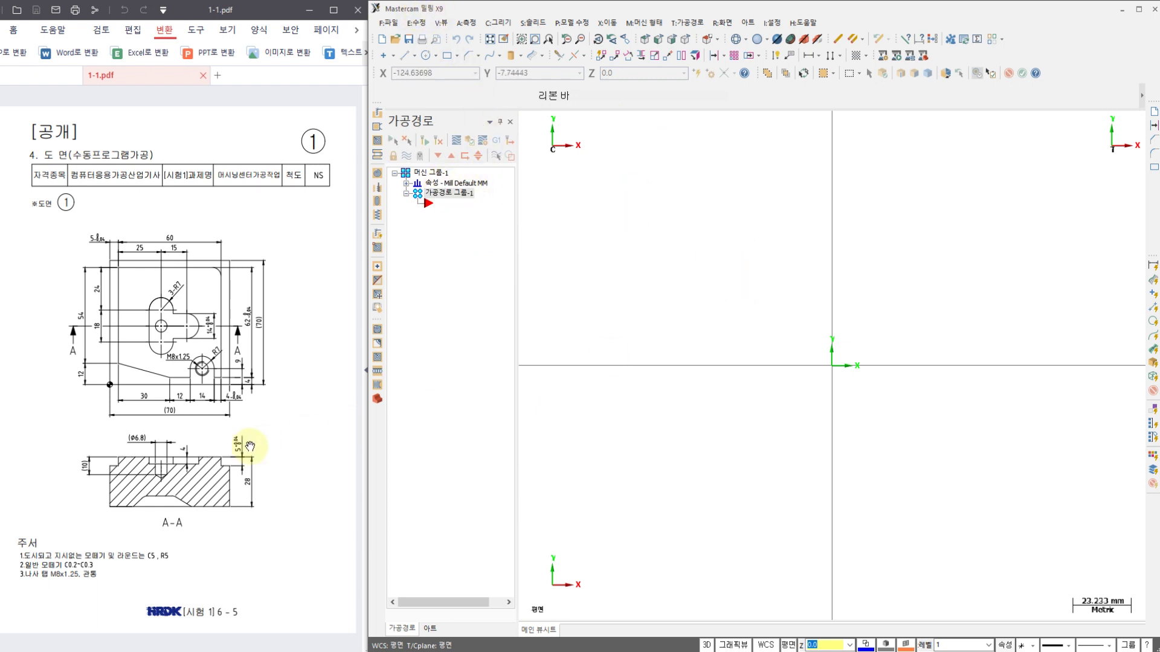
{"action": "left_click", "coordinate": [126, 443]}
{"action": "scroll", "coordinate": [126, 443], "scroll_direction": "up", "scroll_amount": 2, "text": "ctrl"}
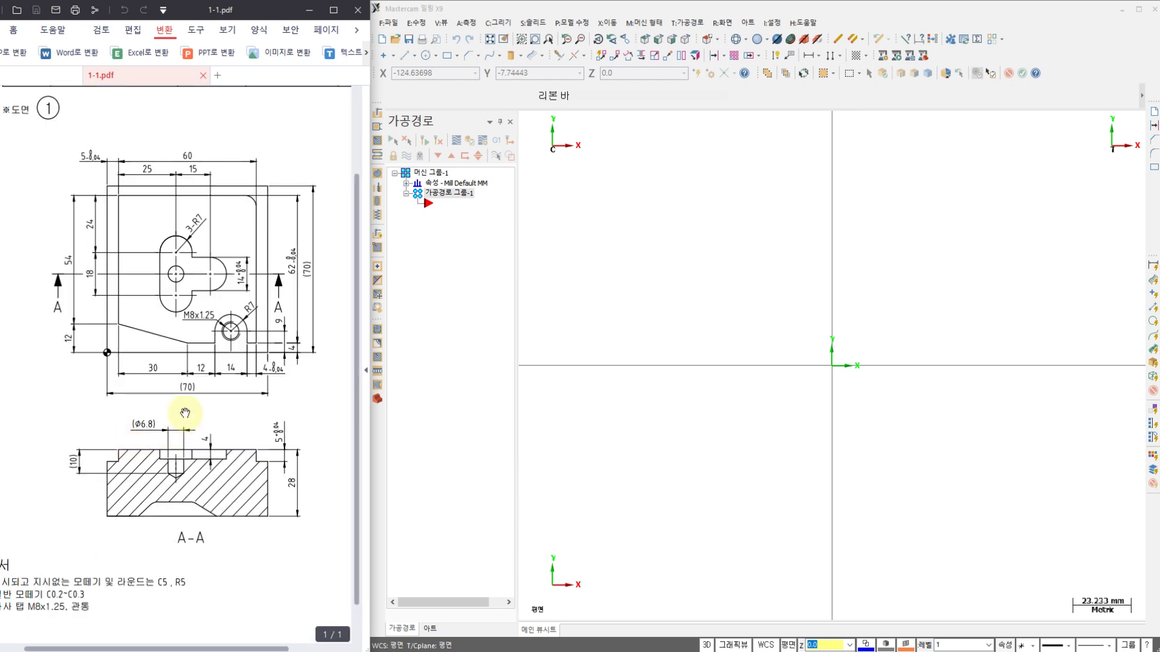
{"action": "scroll", "coordinate": [178, 411], "scroll_direction": "up", "scroll_amount": 3, "text": "ctrl"}
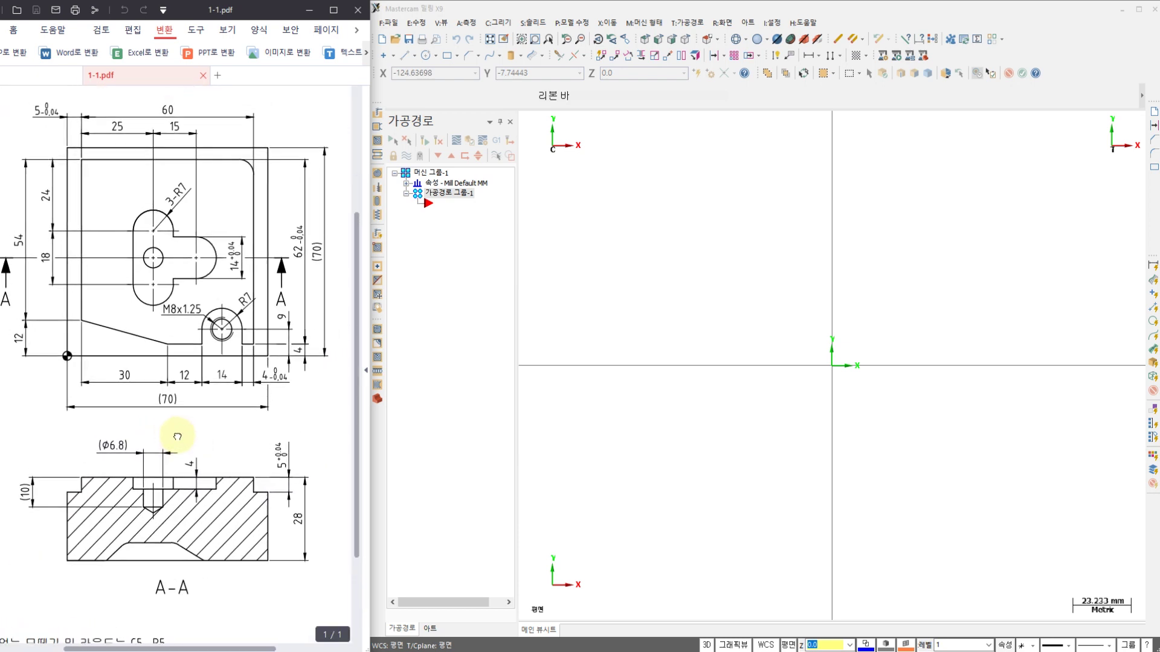
- Draw an arrow from the PDF plan view to a freehand part outline in the graphics area, with handwriting above and crosses below
{"action": "left_click_drag", "start_coordinate": [566, 192], "coordinate": [574, 259]}
{"action": "mouse_move", "coordinate": [606, 173]}
{"action": "left_mouse_down"}
{"action": "mouse_move", "coordinate": [602, 199]}
{"action": "mouse_move", "coordinate": [719, 233]}
{"action": "mouse_move", "coordinate": [736, 216]}
{"action": "left_mouse_up"}
{"action": "mouse_move", "coordinate": [259, 322]}
{"action": "left_mouse_down"}
{"action": "mouse_move", "coordinate": [631, 330]}
{"action": "mouse_move", "coordinate": [630, 361]}
{"action": "mouse_move", "coordinate": [854, 402]}
{"action": "mouse_move", "coordinate": [688, 431]}
{"action": "mouse_move", "coordinate": [671, 497]}
{"action": "mouse_move", "coordinate": [702, 494]}
{"action": "mouse_move", "coordinate": [731, 467]}
{"action": "left_mouse_up"}
{"action": "left_click_drag", "start_coordinate": [719, 468], "coordinate": [743, 487]}
{"action": "left_click_drag", "start_coordinate": [738, 476], "coordinate": [770, 484]}
{"action": "mouse_move", "coordinate": [783, 486]}
{"action": "left_mouse_down"}
{"action": "mouse_move", "coordinate": [797, 473]}
{"action": "mouse_move", "coordinate": [808, 491]}
{"action": "left_mouse_up"}
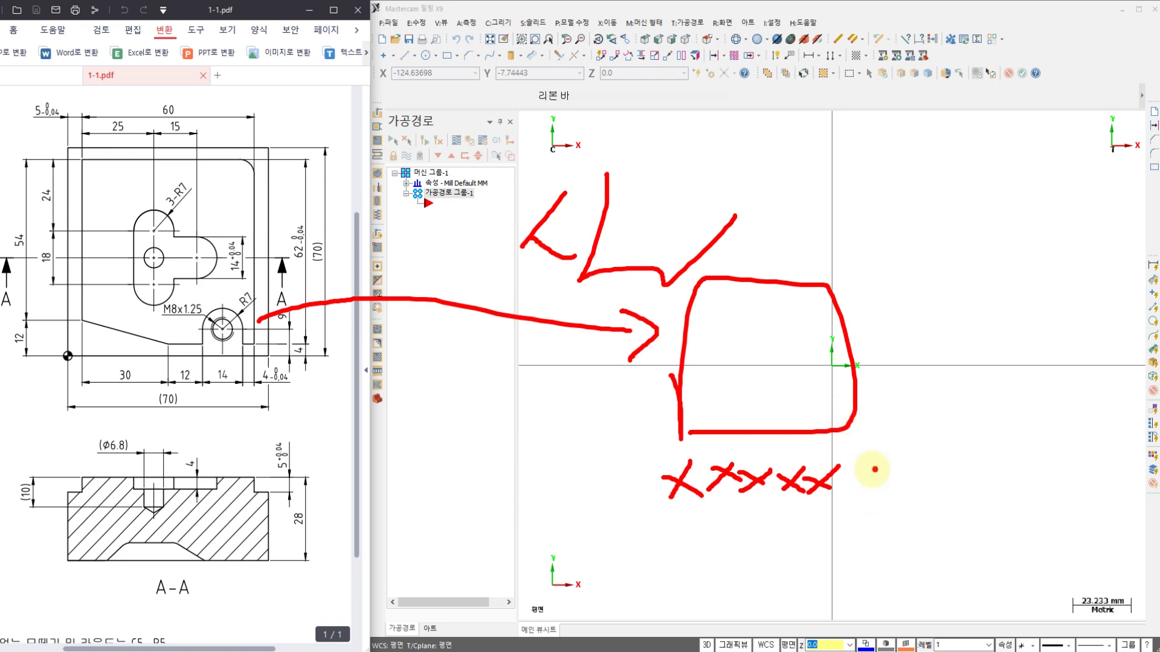
{"action": "left_click_drag", "start_coordinate": [875, 471], "coordinate": [840, 488]}
{"action": "left_click_drag", "start_coordinate": [826, 485], "coordinate": [835, 470]}
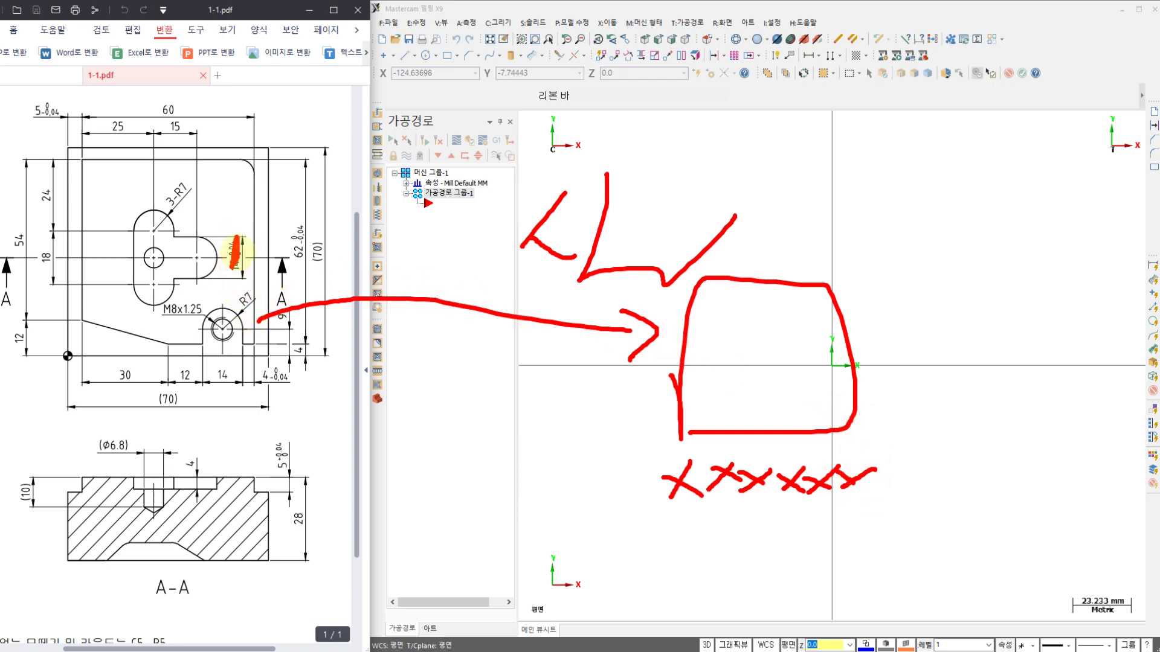
- Mark the 14 slot dimension and the section's depth dimension 4, and draw arrows from both into the graphics area
{"action": "mouse_move", "coordinate": [236, 252]}
{"action": "left_mouse_down"}
{"action": "mouse_move", "coordinate": [698, 224]}
{"action": "mouse_move", "coordinate": [659, 252]}
{"action": "left_mouse_up"}
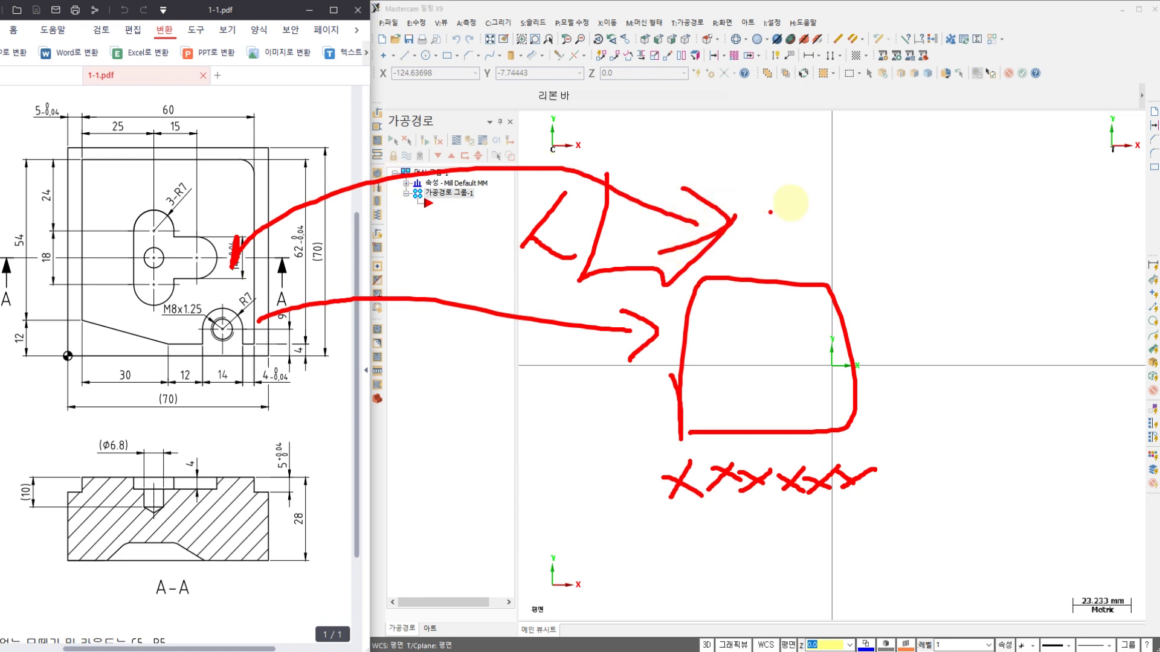
{"action": "mouse_move", "coordinate": [799, 218]}
{"action": "left_mouse_down"}
{"action": "mouse_move", "coordinate": [861, 202]}
{"action": "mouse_move", "coordinate": [930, 207]}
{"action": "left_mouse_up"}
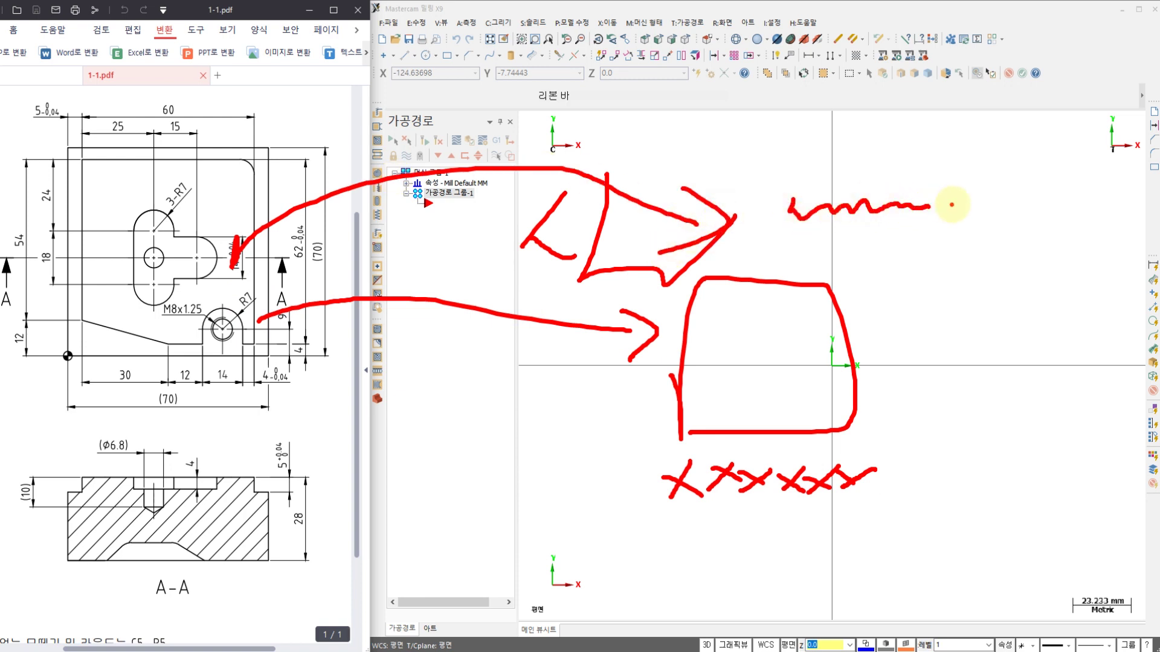
{"action": "left_click", "coordinate": [717, 337]}
{"action": "left_click_drag", "start_coordinate": [428, 412], "coordinate": [422, 463]}
{"action": "left_click_drag", "start_coordinate": [463, 431], "coordinate": [479, 445]}
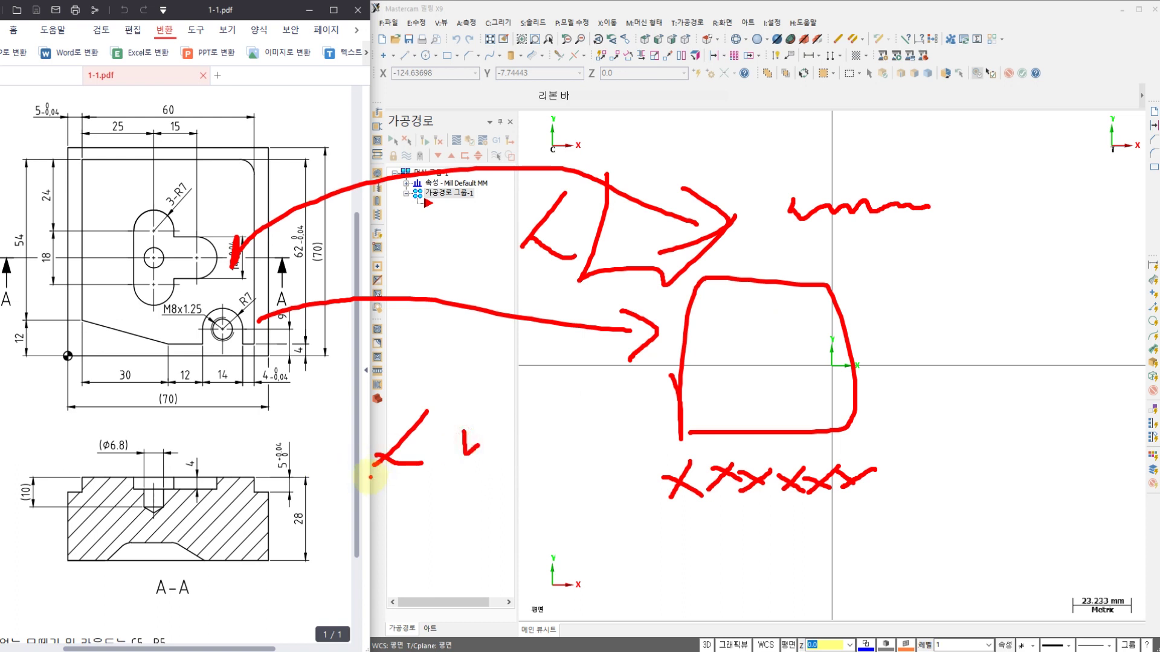
{"action": "mouse_move", "coordinate": [219, 484]}
{"action": "left_mouse_down"}
{"action": "mouse_move", "coordinate": [205, 463]}
{"action": "mouse_move", "coordinate": [511, 503]}
{"action": "mouse_move", "coordinate": [482, 528]}
{"action": "left_mouse_up"}
{"action": "left_click", "coordinate": [527, 503]}
- Write CAM below the freehand outline with 2D and 3D beside it, and underline CAM
{"action": "mouse_move", "coordinate": [634, 502]}
{"action": "left_mouse_down"}
{"action": "mouse_move", "coordinate": [592, 524]}
{"action": "mouse_move", "coordinate": [639, 568]}
{"action": "left_mouse_up"}
{"action": "mouse_move", "coordinate": [659, 565]}
{"action": "left_mouse_down"}
{"action": "mouse_move", "coordinate": [705, 536]}
{"action": "mouse_move", "coordinate": [713, 557]}
{"action": "left_mouse_up"}
{"action": "left_click_drag", "start_coordinate": [672, 538], "coordinate": [743, 536]}
{"action": "left_click_drag", "start_coordinate": [788, 510], "coordinate": [812, 533]}
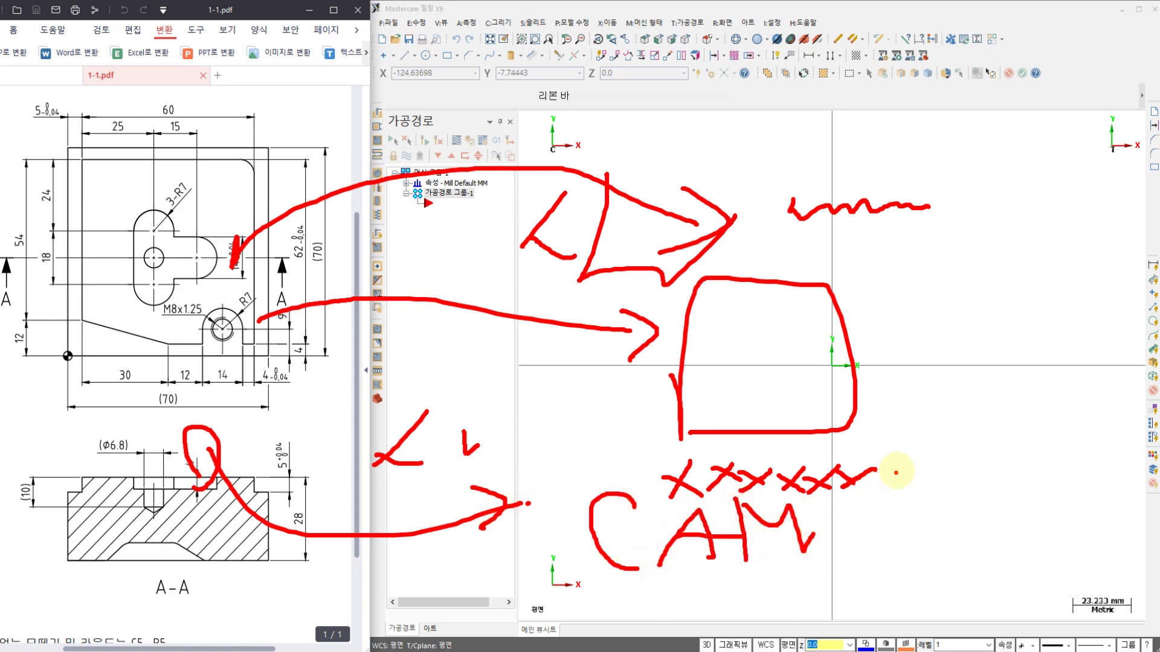
{"action": "left_click_drag", "start_coordinate": [917, 416], "coordinate": [912, 456]}
{"action": "left_click_drag", "start_coordinate": [966, 416], "coordinate": [975, 437]}
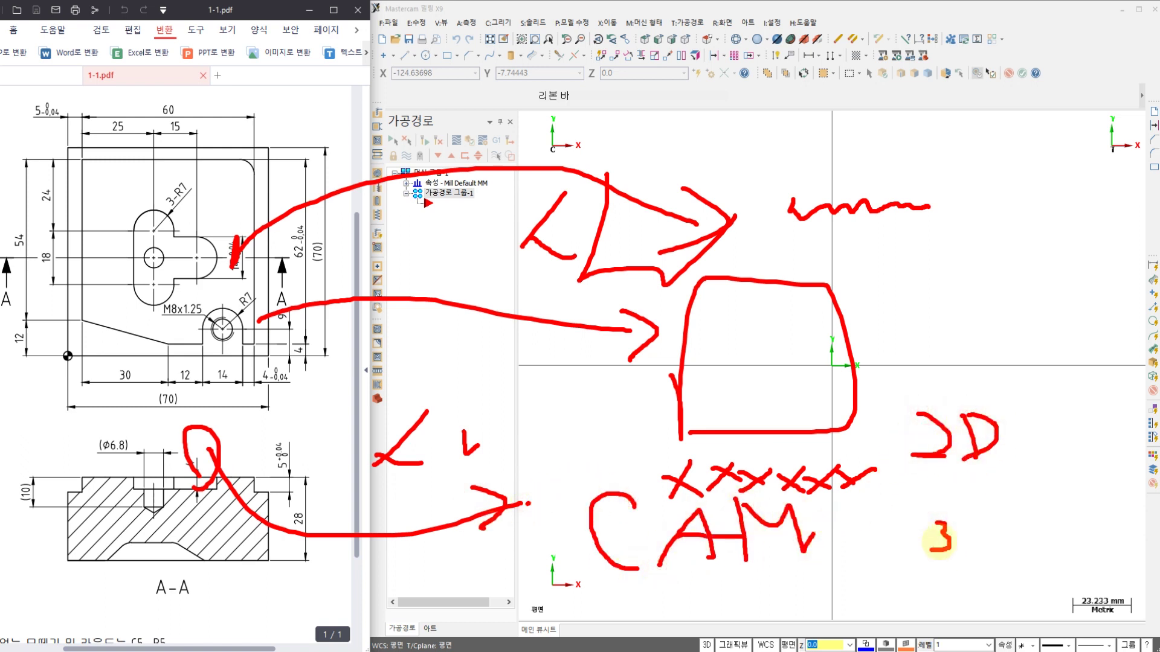
{"action": "left_click_drag", "start_coordinate": [973, 506], "coordinate": [969, 551]}
{"action": "left_click", "coordinate": [1009, 443]}
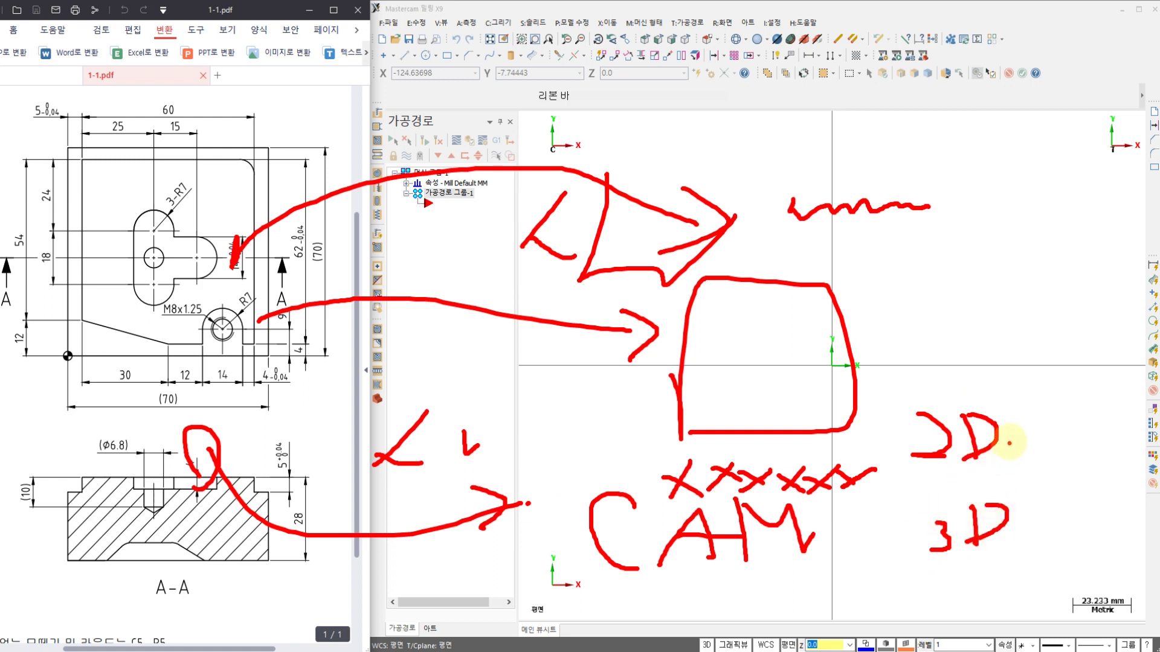
{"action": "left_click_drag", "start_coordinate": [581, 583], "coordinate": [607, 582]}
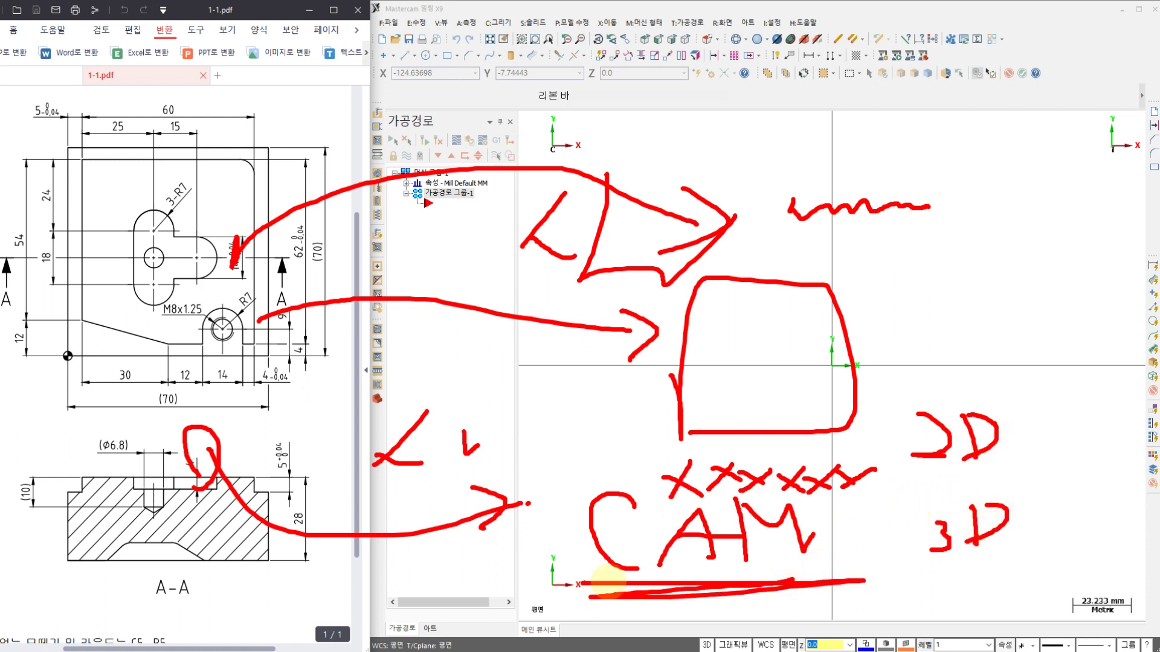
- Draw an arrow from CAM up to the outline, add handwritten notes near it, and clear all the ink
{"action": "mouse_move", "coordinate": [707, 535]}
{"action": "left_mouse_down"}
{"action": "mouse_move", "coordinate": [722, 381]}
{"action": "mouse_move", "coordinate": [772, 412]}
{"action": "left_mouse_up"}
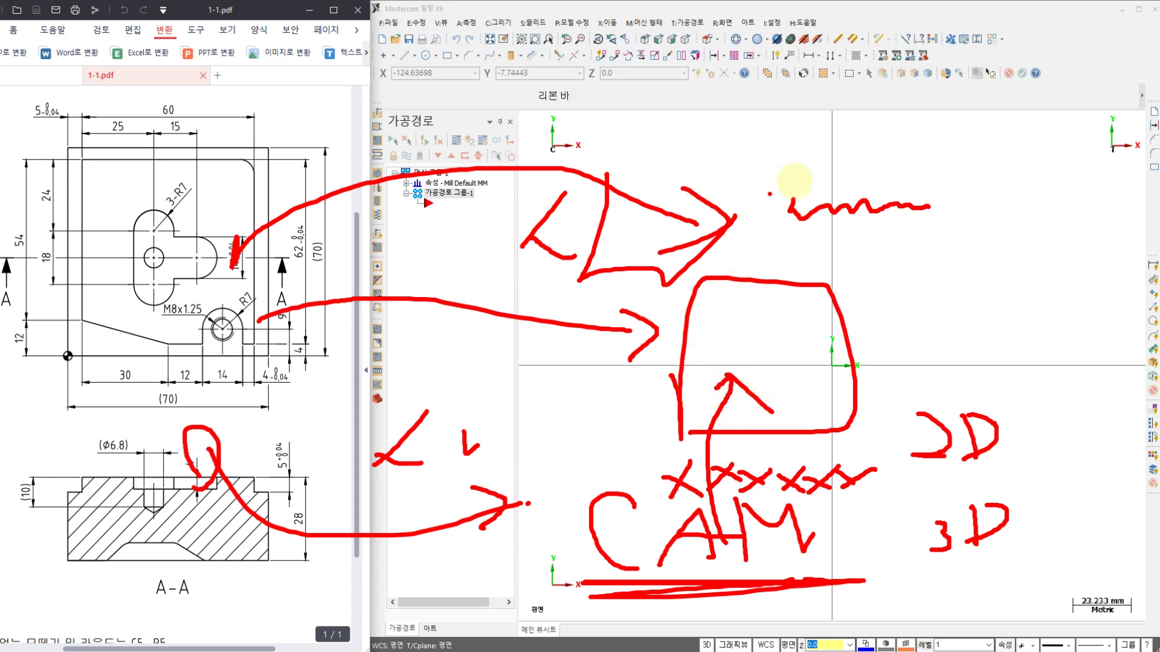
{"action": "mouse_move", "coordinate": [831, 177]}
{"action": "left_mouse_down"}
{"action": "mouse_move", "coordinate": [924, 207]}
{"action": "mouse_move", "coordinate": [953, 247]}
{"action": "left_mouse_up"}
{"action": "mouse_move", "coordinate": [908, 282]}
{"action": "left_mouse_down"}
{"action": "mouse_move", "coordinate": [924, 349]}
{"action": "mouse_move", "coordinate": [989, 338]}
{"action": "left_mouse_up"}
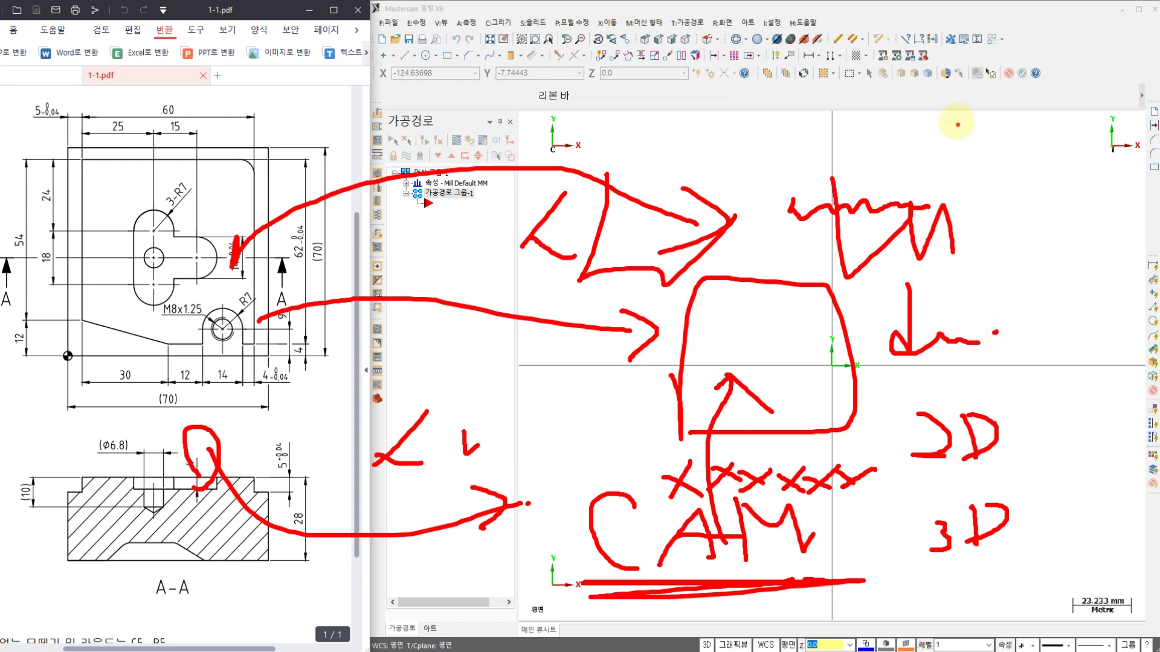
{"action": "left_click_drag", "start_coordinate": [956, 120], "coordinate": [993, 162]}
{"action": "left_click_drag", "start_coordinate": [1018, 124], "coordinate": [1021, 162]}
{"action": "left_click_drag", "start_coordinate": [1019, 125], "coordinate": [1022, 160]}
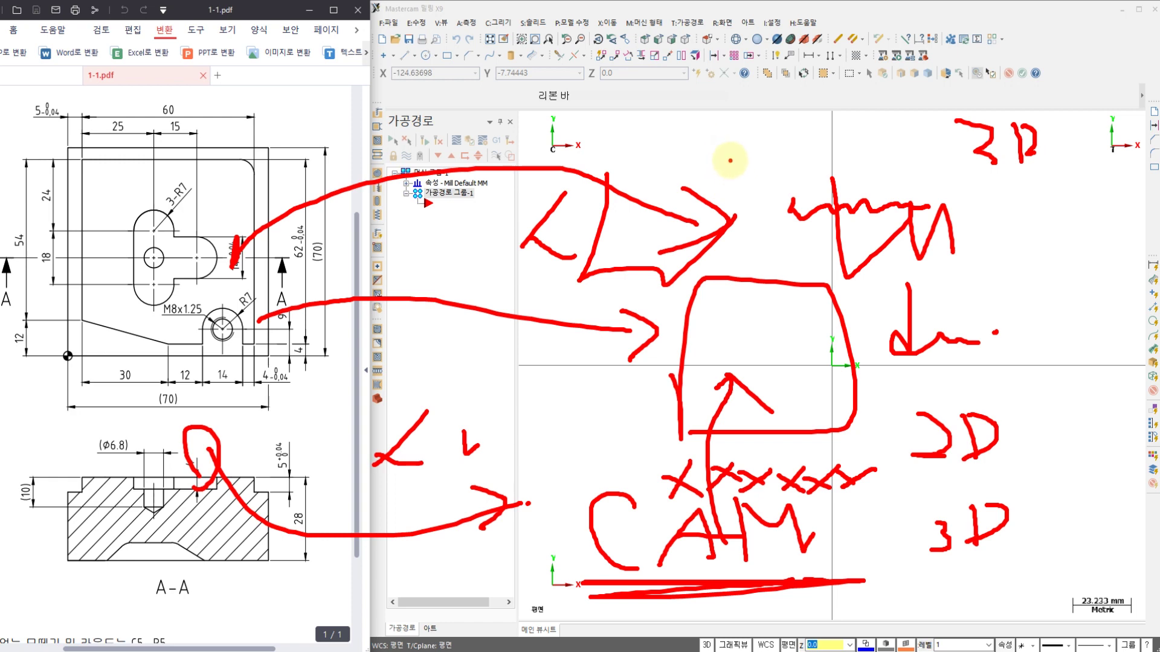
{"action": "key", "text": "Escape"}
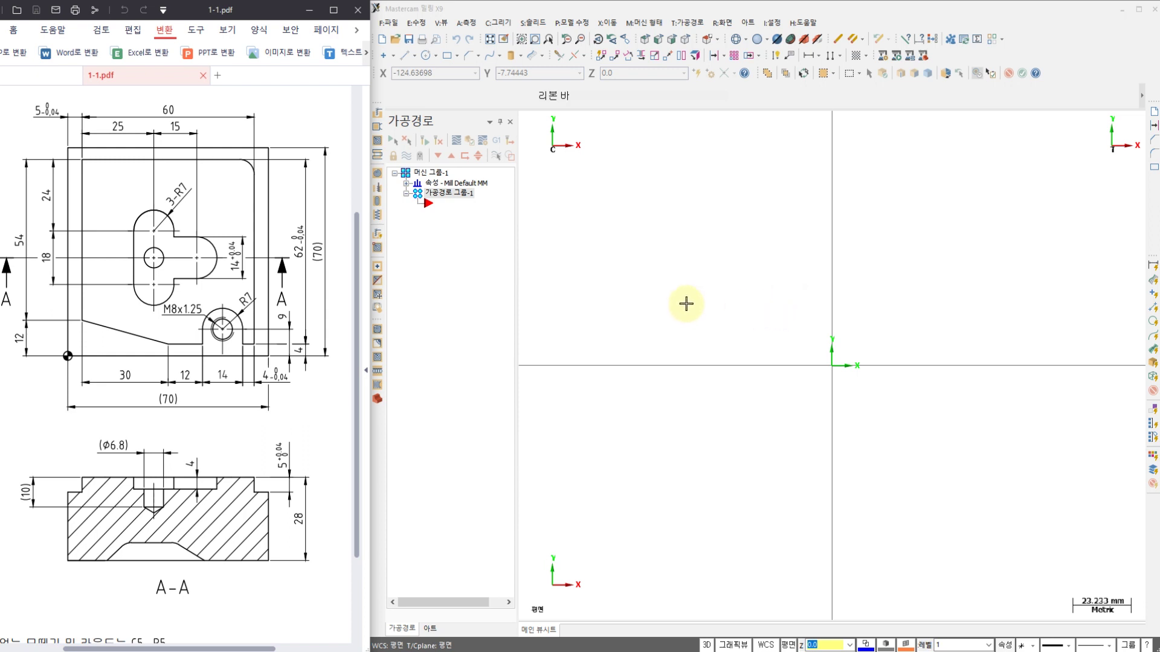
- Reposition the graphics view so the origin sits toward the lower left, matching the datum corner in the drawing
{"action": "middle_click_drag", "start_coordinate": [687, 303], "coordinate": [621, 314]}
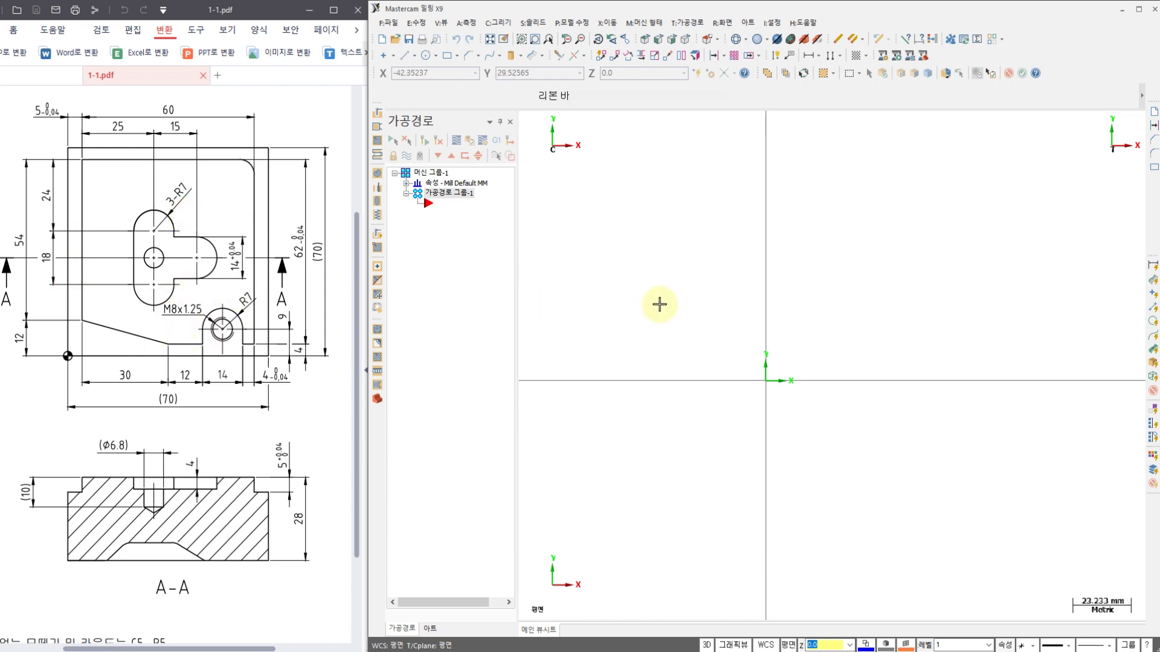
{"action": "middle_click_drag", "start_coordinate": [663, 282], "coordinate": [563, 319]}
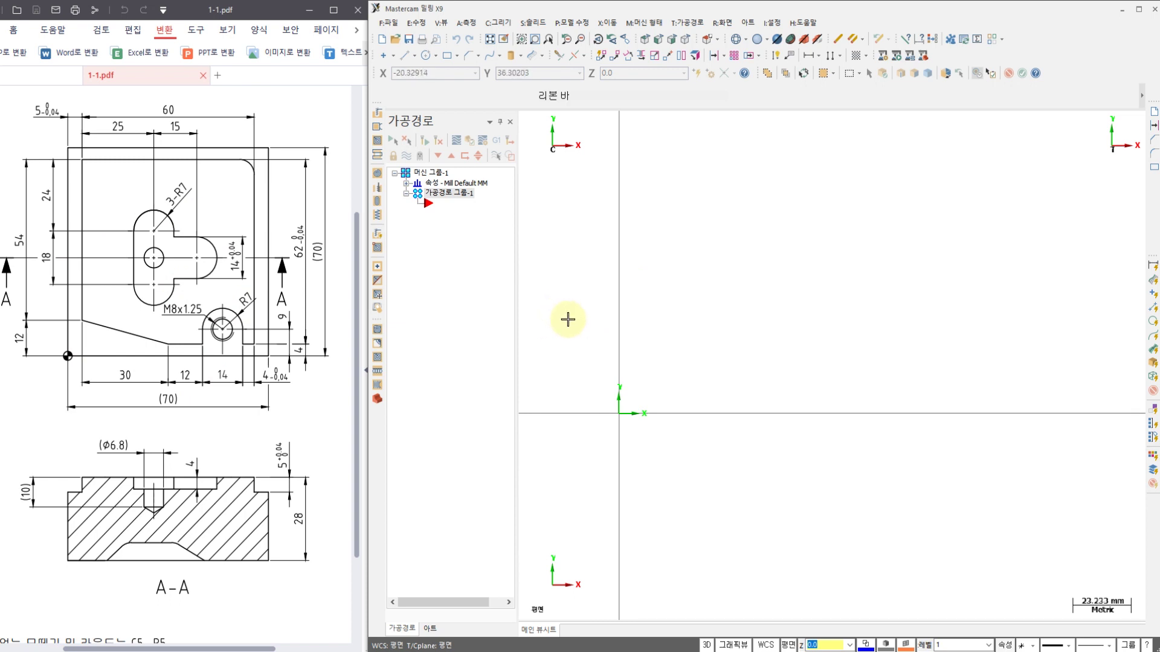
{"action": "middle_click_drag", "start_coordinate": [575, 306], "coordinate": [563, 295]}
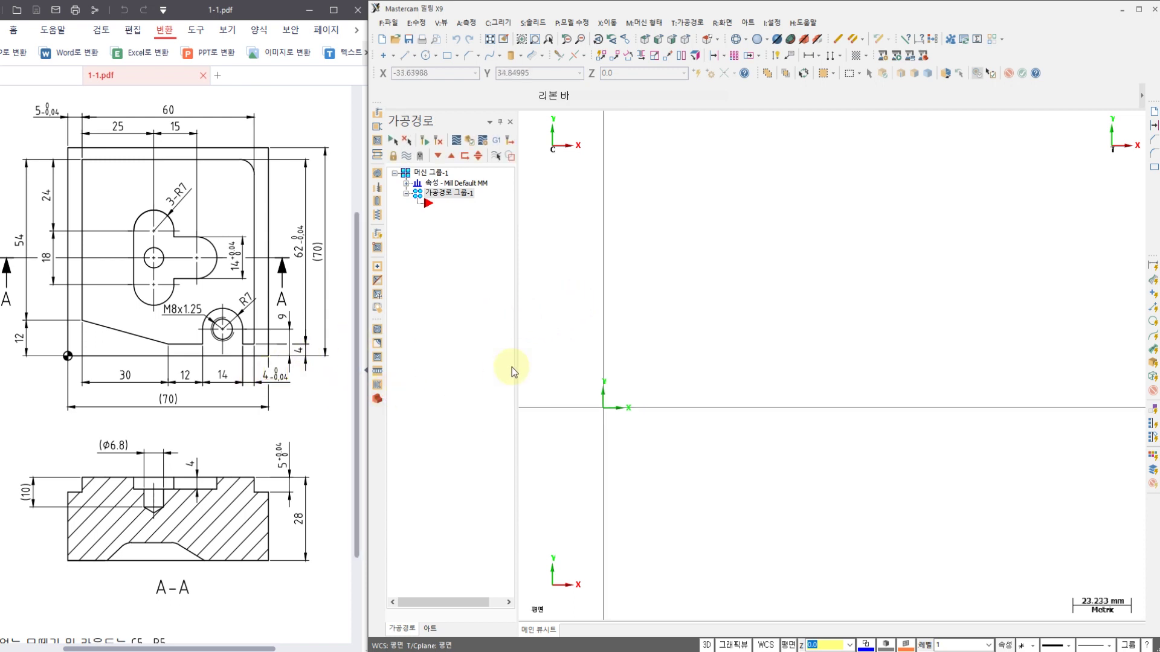
- Write CAD by hand above the origin in the graphics area and underline it
{"action": "mouse_move", "coordinate": [620, 293]}
{"action": "left_mouse_down"}
{"action": "mouse_move", "coordinate": [597, 332]}
{"action": "mouse_move", "coordinate": [627, 342]}
{"action": "left_mouse_up"}
{"action": "mouse_move", "coordinate": [649, 352]}
{"action": "left_mouse_down"}
{"action": "mouse_move", "coordinate": [705, 298]}
{"action": "mouse_move", "coordinate": [712, 329]}
{"action": "left_mouse_up"}
{"action": "left_click_drag", "start_coordinate": [669, 307], "coordinate": [726, 304]}
{"action": "left_click_drag", "start_coordinate": [766, 245], "coordinate": [787, 331]}
{"action": "mouse_move", "coordinate": [787, 241]}
{"action": "left_mouse_down"}
{"action": "mouse_move", "coordinate": [803, 323]}
{"action": "mouse_move", "coordinate": [788, 330]}
{"action": "left_mouse_up"}
{"action": "left_click_drag", "start_coordinate": [560, 362], "coordinate": [879, 349]}
- Write a circled 3D above CAD and draw an arrow from it to an underlined 1:1 ratio
{"action": "mouse_move", "coordinate": [710, 128]}
{"action": "left_mouse_down"}
{"action": "mouse_move", "coordinate": [712, 176]}
{"action": "mouse_move", "coordinate": [699, 187]}
{"action": "left_mouse_up"}
{"action": "mouse_move", "coordinate": [733, 146]}
{"action": "left_mouse_down"}
{"action": "mouse_move", "coordinate": [731, 181]}
{"action": "mouse_move", "coordinate": [769, 119]}
{"action": "mouse_move", "coordinate": [776, 199]}
{"action": "mouse_move", "coordinate": [876, 169]}
{"action": "left_mouse_up"}
{"action": "left_click_drag", "start_coordinate": [862, 159], "coordinate": [880, 177]}
{"action": "left_click_drag", "start_coordinate": [920, 132], "coordinate": [923, 223]}
{"action": "left_click", "coordinate": [956, 157]}
{"action": "left_click", "coordinate": [960, 183]}
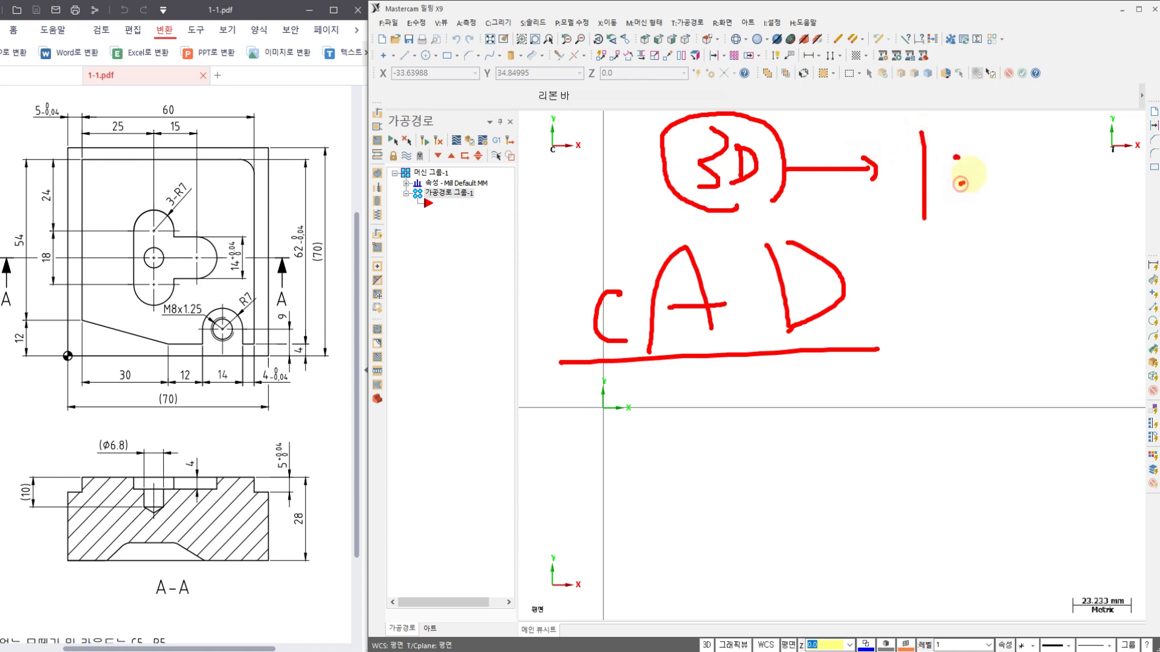
{"action": "mouse_move", "coordinate": [986, 143]}
{"action": "left_mouse_down"}
{"action": "mouse_move", "coordinate": [991, 218]}
{"action": "mouse_move", "coordinate": [948, 225]}
{"action": "mouse_move", "coordinate": [1006, 225]}
{"action": "left_mouse_up"}
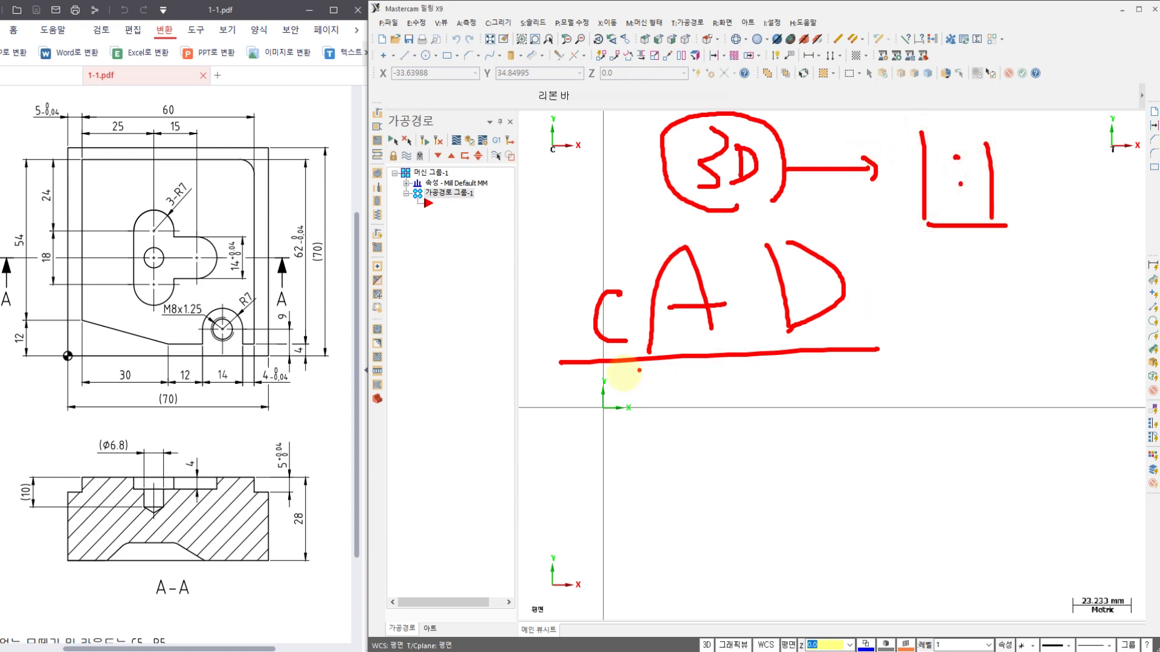
- Circle the word CAD and write a second 1:1 ratio beside it
{"action": "mouse_move", "coordinate": [605, 379]}
{"action": "left_mouse_down"}
{"action": "mouse_move", "coordinate": [810, 212]}
{"action": "mouse_move", "coordinate": [896, 300]}
{"action": "left_mouse_up"}
{"action": "left_click_drag", "start_coordinate": [946, 266], "coordinate": [948, 332]}
{"action": "left_click", "coordinate": [971, 284]}
{"action": "left_click", "coordinate": [971, 314]}
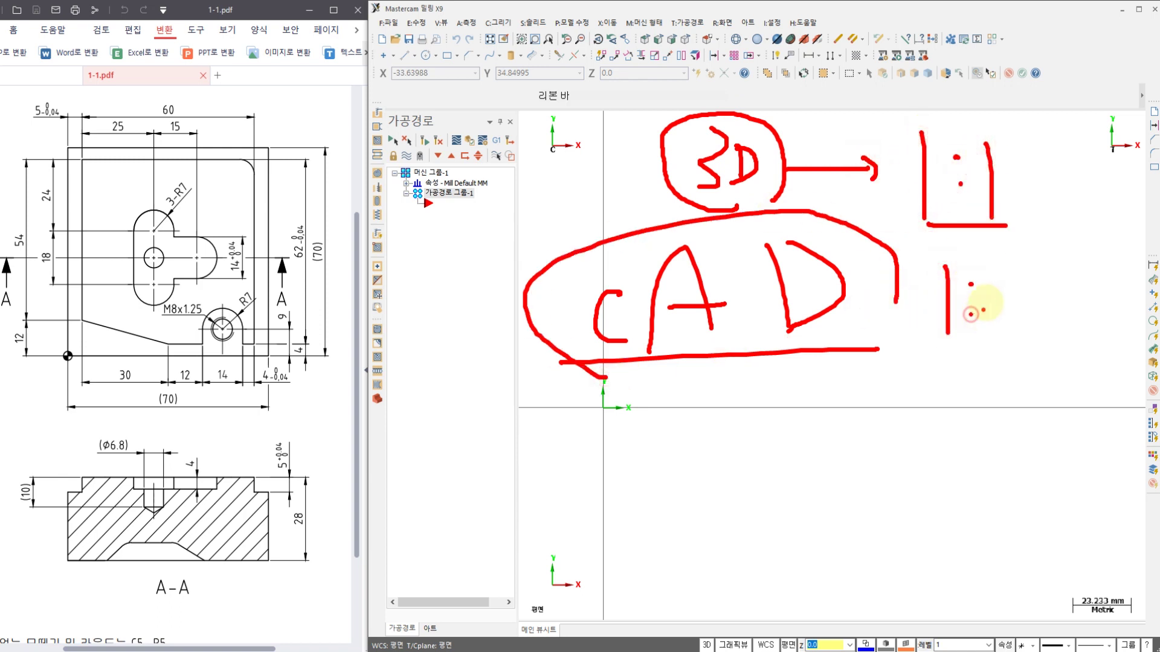
{"action": "left_click_drag", "start_coordinate": [990, 287], "coordinate": [997, 330]}
- Write the scales 2:1, 1:2 and NS below the second 1:1 ratio
{"action": "mouse_move", "coordinate": [915, 390]}
{"action": "left_mouse_down"}
{"action": "mouse_move", "coordinate": [951, 418]}
{"action": "mouse_move", "coordinate": [1004, 426]}
{"action": "left_mouse_up"}
{"action": "left_click", "coordinate": [969, 390]}
{"action": "left_click", "coordinate": [974, 410]}
{"action": "left_click_drag", "start_coordinate": [931, 460], "coordinate": [931, 494]}
{"action": "left_click", "coordinate": [969, 465]}
{"action": "left_click", "coordinate": [971, 485]}
{"action": "left_click_drag", "start_coordinate": [994, 470], "coordinate": [1013, 479]}
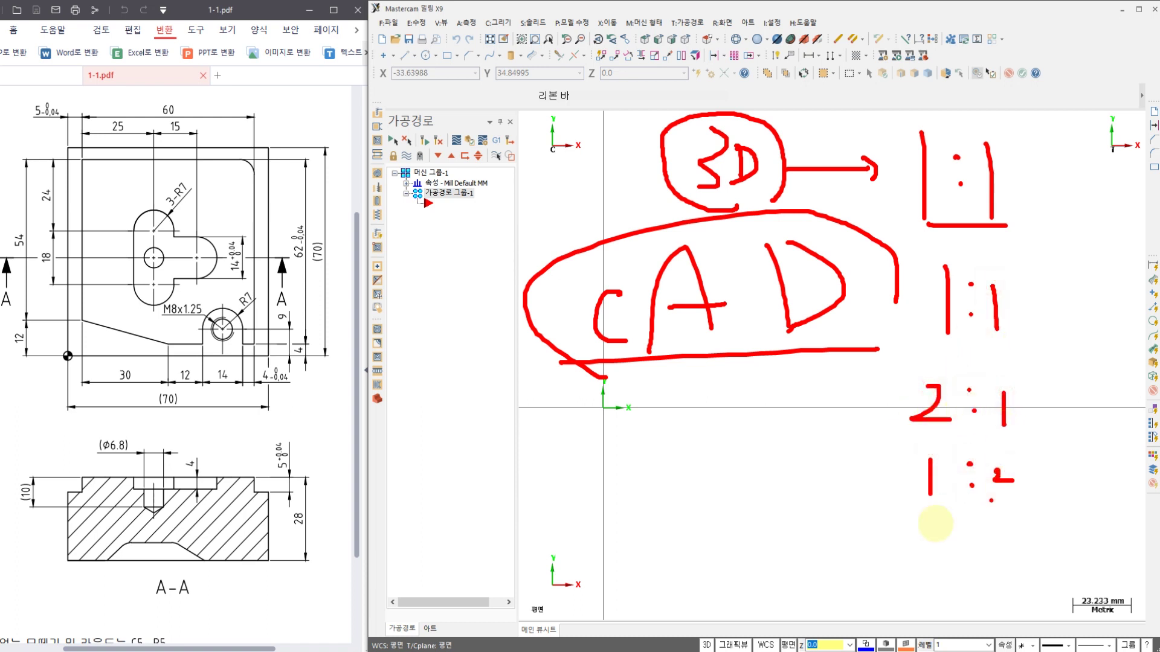
{"action": "left_click_drag", "start_coordinate": [910, 531], "coordinate": [908, 552]}
{"action": "mouse_move", "coordinate": [922, 528]}
{"action": "left_mouse_down"}
{"action": "mouse_move", "coordinate": [936, 552]}
{"action": "mouse_move", "coordinate": [954, 527]}
{"action": "mouse_move", "coordinate": [985, 561]}
{"action": "left_mouse_up"}
{"action": "left_click", "coordinate": [972, 529]}
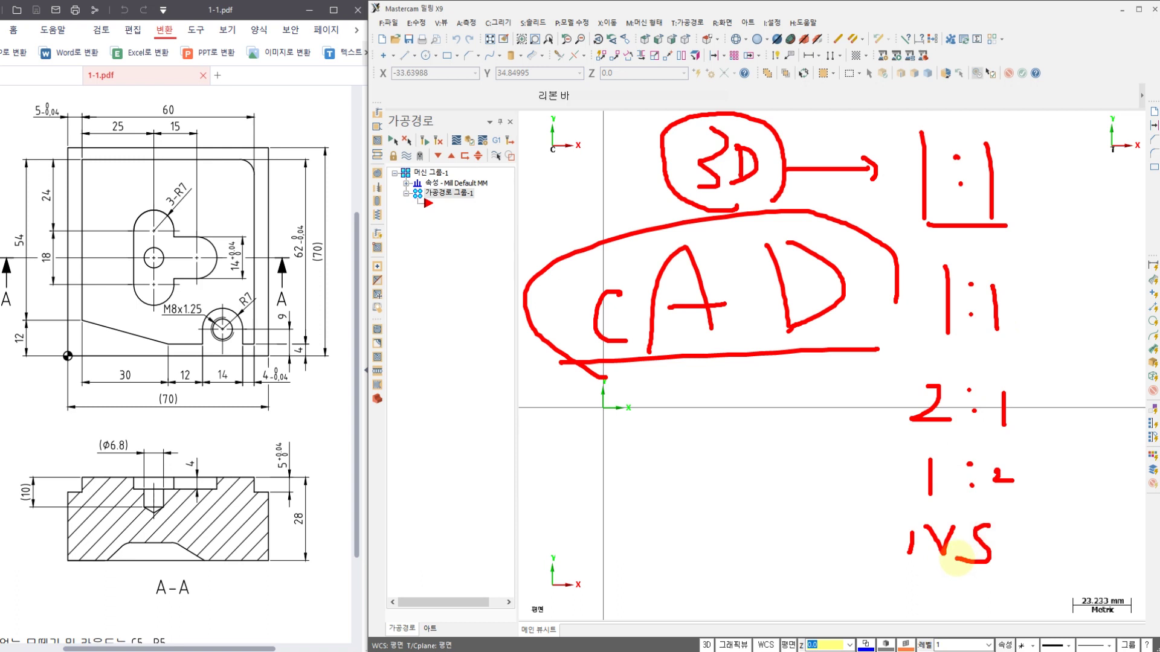
- Circle the list of scales, underline its 1:1 entry, and draw an arrow from that entry toward the empty drawing area
{"action": "mouse_move", "coordinate": [912, 569]}
{"action": "left_mouse_down"}
{"action": "mouse_move", "coordinate": [836, 302]}
{"action": "mouse_move", "coordinate": [1072, 411]}
{"action": "mouse_move", "coordinate": [946, 571]}
{"action": "left_mouse_up"}
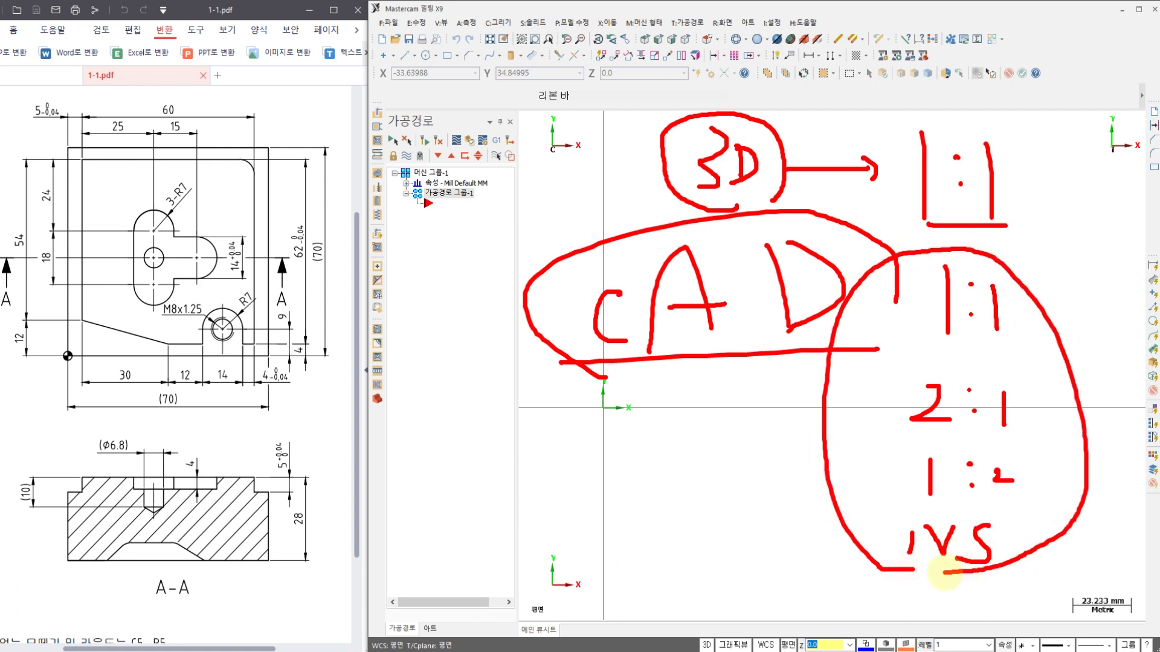
{"action": "left_click_drag", "start_coordinate": [913, 336], "coordinate": [1035, 336]}
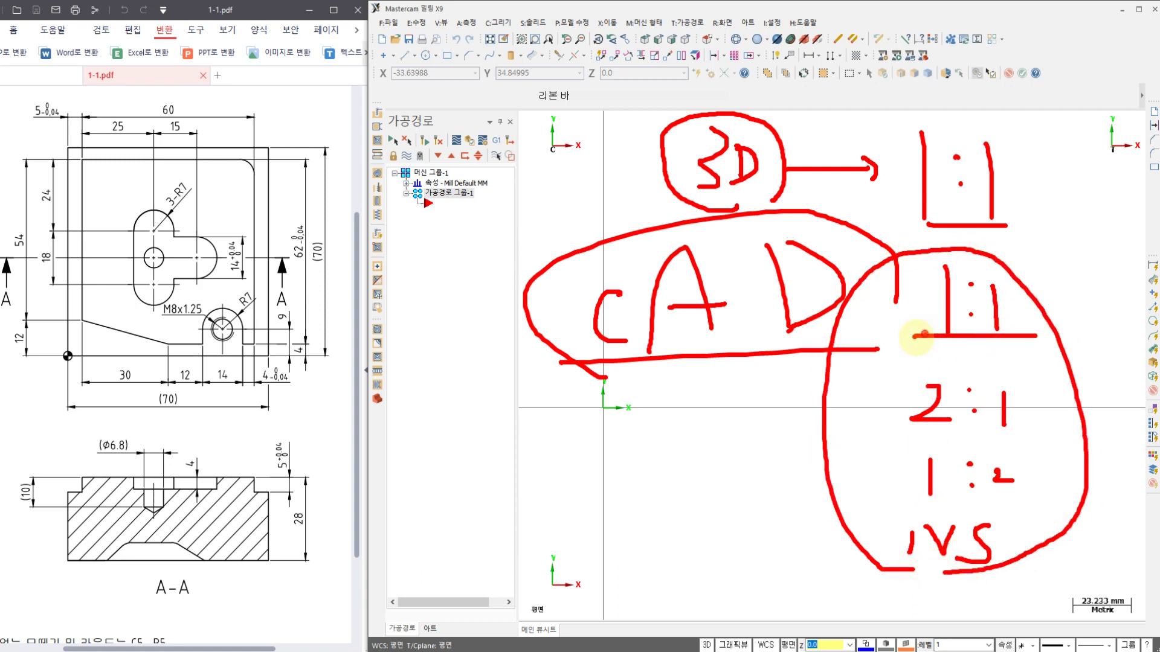
{"action": "left_click_drag", "start_coordinate": [914, 334], "coordinate": [693, 471]}
{"action": "mouse_move", "coordinate": [707, 426]}
{"action": "left_mouse_down"}
{"action": "mouse_move", "coordinate": [694, 465]}
{"action": "mouse_move", "coordinate": [741, 483]}
{"action": "left_mouse_up"}
- Circle the vertical (70) dimension, mark the plate's upper and lower edges, and draw an arrow from the plate to a handwritten 69
{"action": "mouse_move", "coordinate": [323, 264]}
{"action": "left_mouse_down"}
{"action": "mouse_move", "coordinate": [307, 244]}
{"action": "mouse_move", "coordinate": [330, 264]}
{"action": "left_mouse_up"}
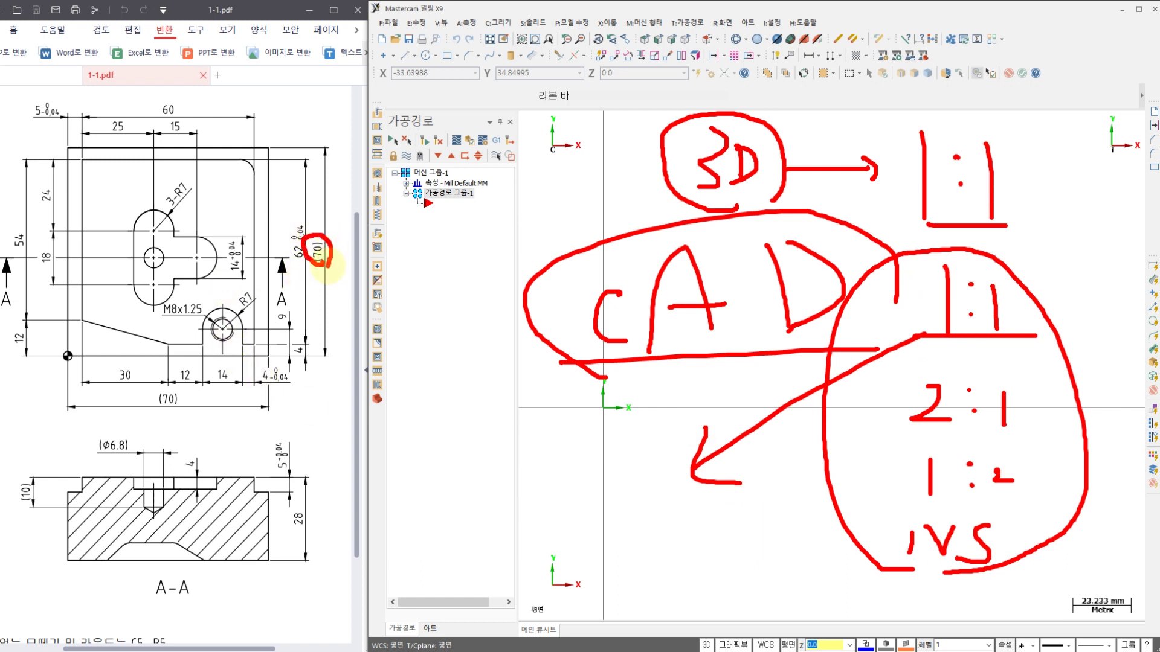
{"action": "left_click_drag", "start_coordinate": [262, 147], "coordinate": [278, 146]}
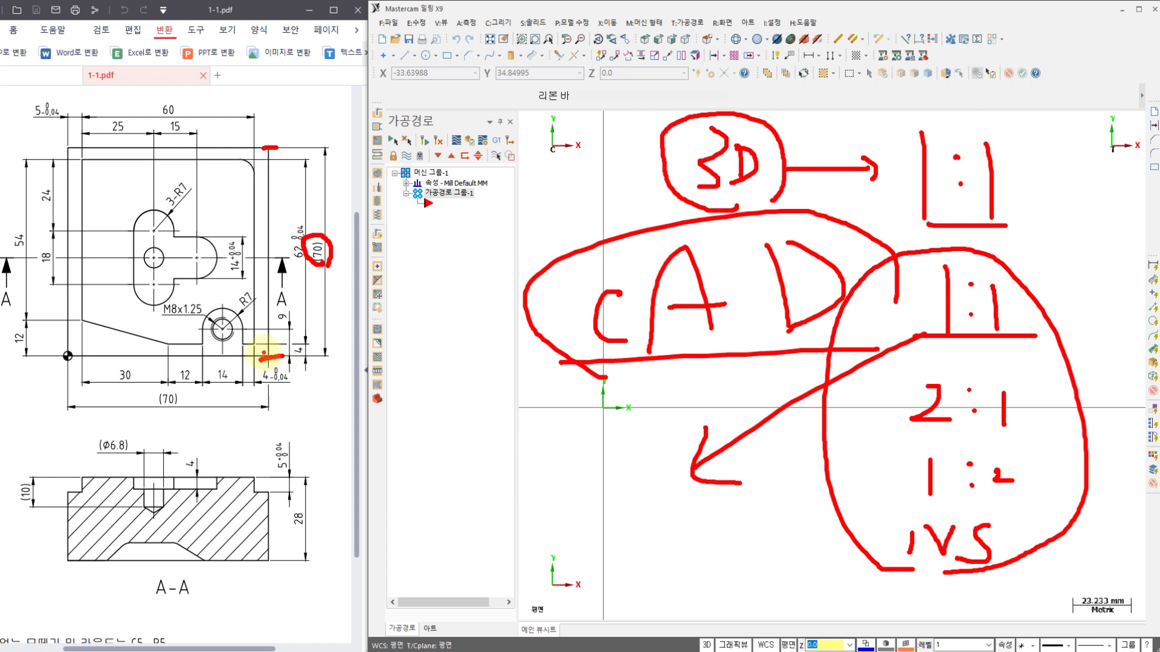
{"action": "mouse_move", "coordinate": [273, 191]}
{"action": "left_mouse_down"}
{"action": "mouse_move", "coordinate": [389, 172]}
{"action": "mouse_move", "coordinate": [379, 185]}
{"action": "left_mouse_up"}
{"action": "mouse_move", "coordinate": [443, 121]}
{"action": "left_mouse_down"}
{"action": "mouse_move", "coordinate": [455, 165]}
{"action": "mouse_move", "coordinate": [482, 181]}
{"action": "left_mouse_up"}
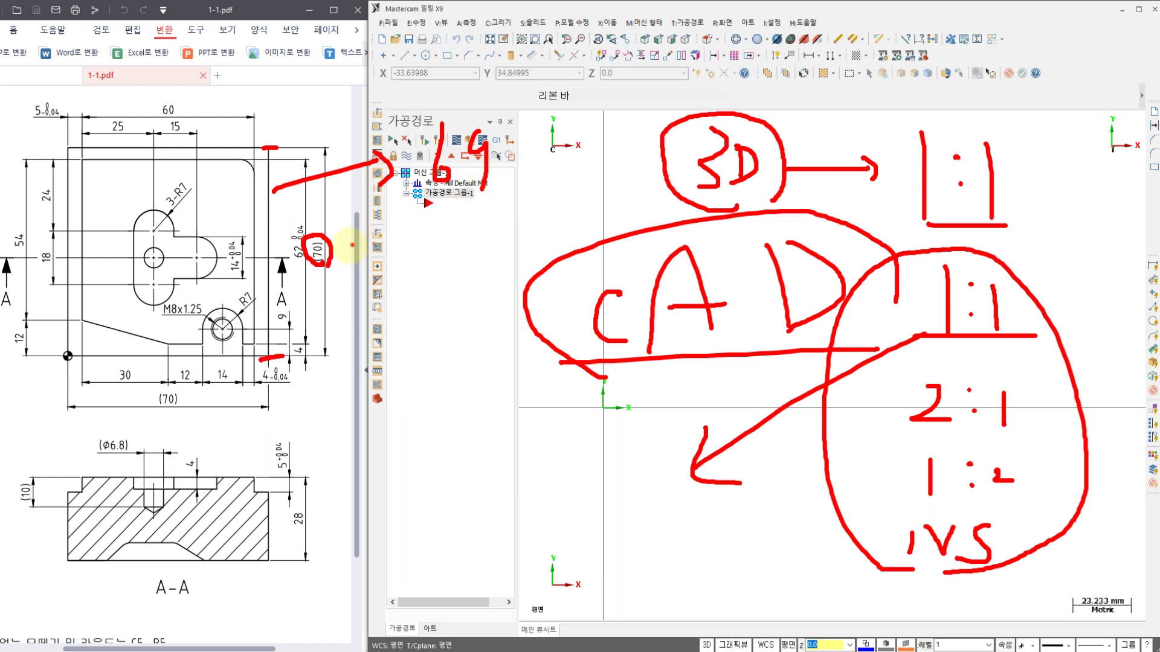
{"action": "mouse_move", "coordinate": [311, 254]}
{"action": "left_mouse_down"}
{"action": "mouse_move", "coordinate": [292, 275]}
{"action": "mouse_move", "coordinate": [326, 223]}
{"action": "mouse_move", "coordinate": [284, 249]}
{"action": "mouse_move", "coordinate": [319, 228]}
{"action": "left_mouse_up"}
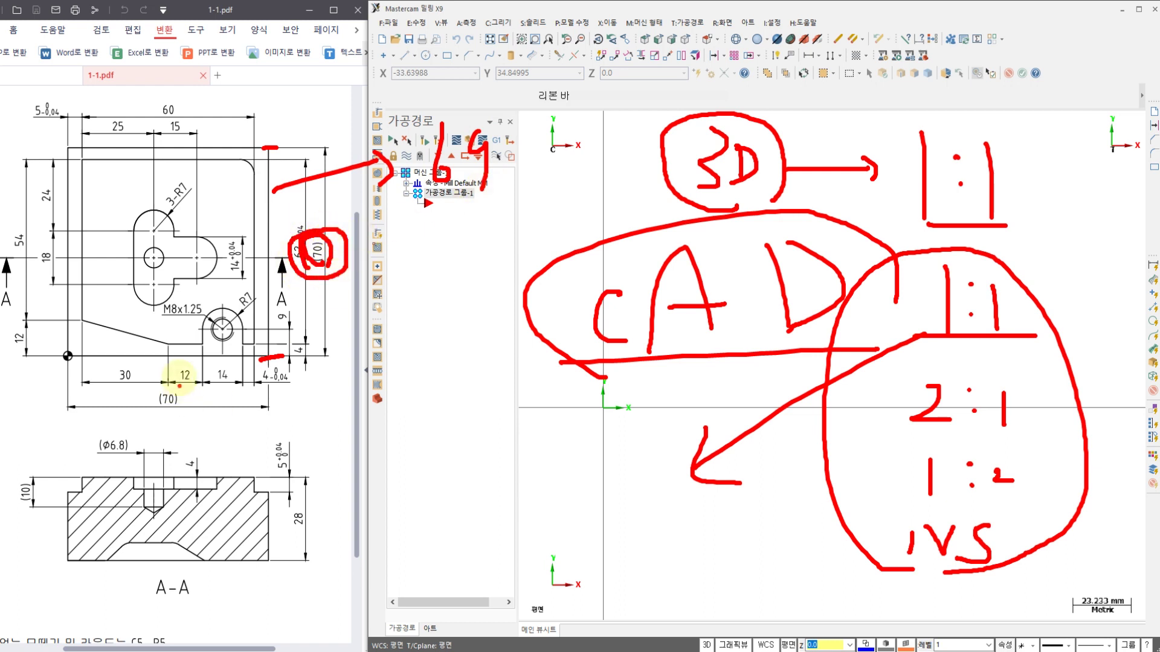
- Draw an arrow from the plan view's lower contour to a small freehand part shape, and dot the contour's dimensions
{"action": "mouse_move", "coordinate": [177, 342]}
{"action": "left_mouse_down"}
{"action": "mouse_move", "coordinate": [493, 477]}
{"action": "mouse_move", "coordinate": [447, 441]}
{"action": "left_mouse_up"}
{"action": "mouse_move", "coordinate": [562, 438]}
{"action": "left_mouse_down"}
{"action": "mouse_move", "coordinate": [634, 439]}
{"action": "mouse_move", "coordinate": [568, 488]}
{"action": "left_mouse_up"}
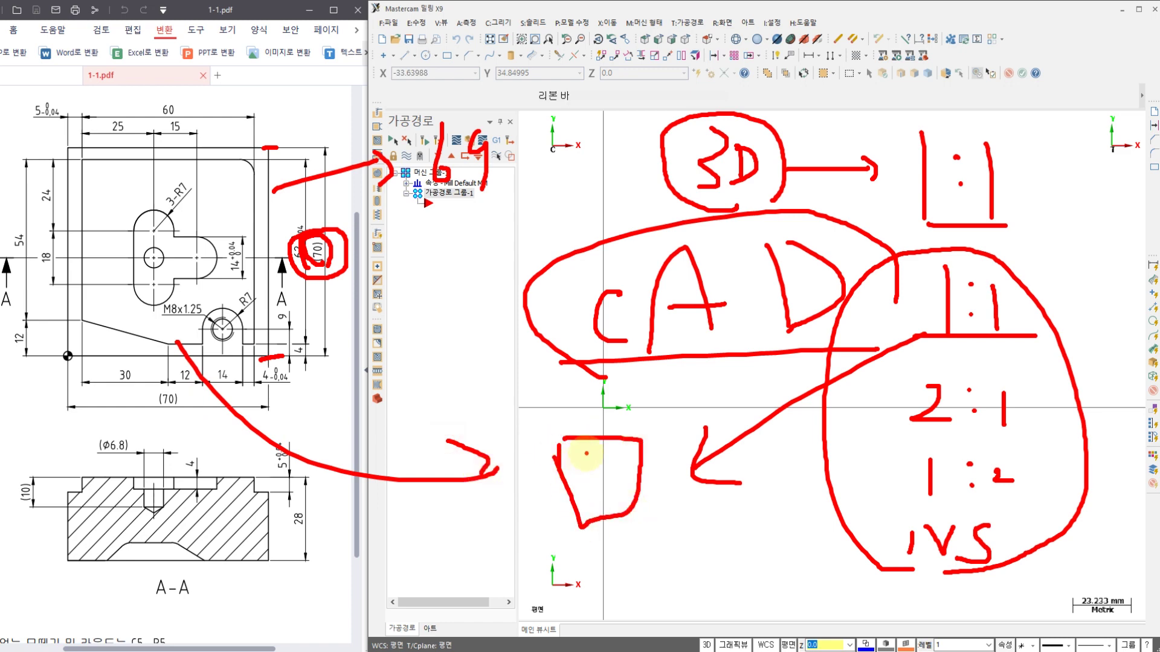
{"action": "left_click", "coordinate": [168, 361]}
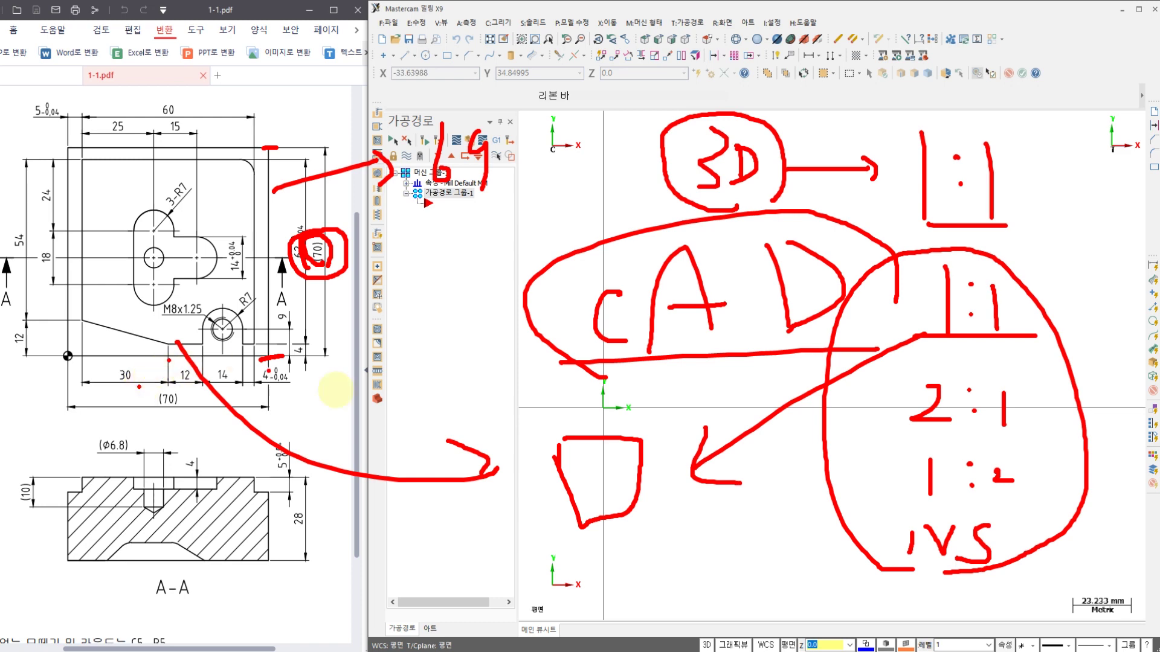
- Connect the small part shape by arrows with a box drawn over section A-A, add an outgoing arrow, and clear all the ink
{"action": "mouse_move", "coordinate": [571, 511]}
{"action": "left_mouse_down"}
{"action": "mouse_move", "coordinate": [445, 496]}
{"action": "mouse_move", "coordinate": [465, 546]}
{"action": "left_mouse_up"}
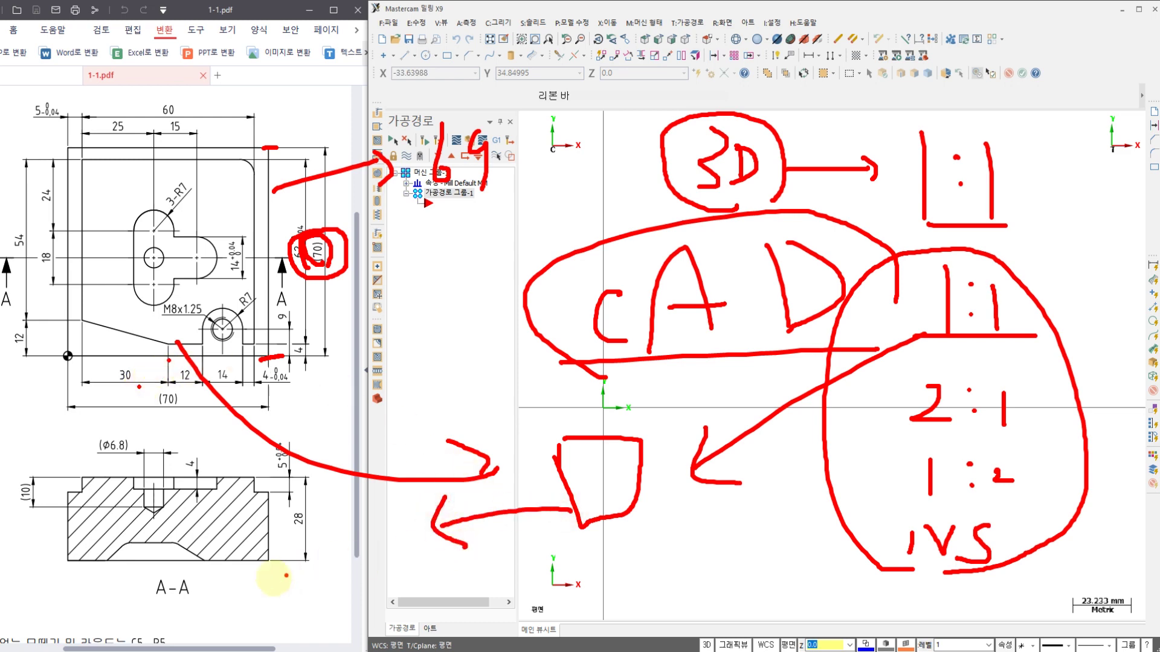
{"action": "mouse_move", "coordinate": [262, 581]}
{"action": "left_mouse_down"}
{"action": "mouse_move", "coordinate": [290, 512]}
{"action": "mouse_move", "coordinate": [296, 591]}
{"action": "left_mouse_up"}
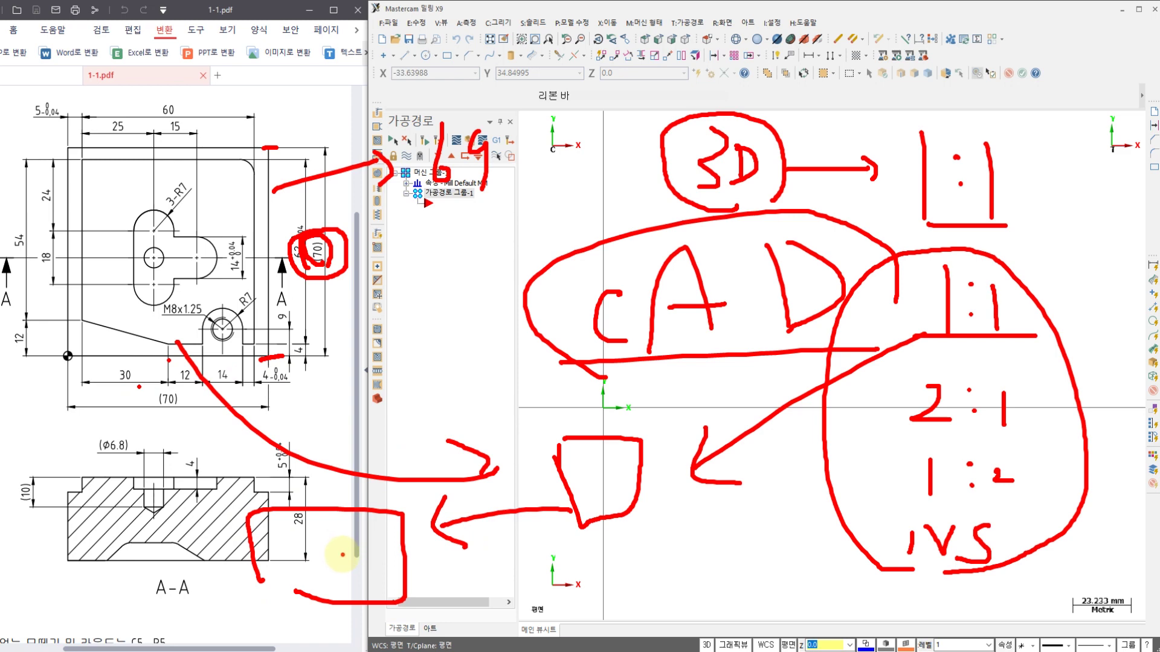
{"action": "mouse_move", "coordinate": [374, 542]}
{"action": "left_mouse_down"}
{"action": "mouse_move", "coordinate": [565, 534]}
{"action": "mouse_move", "coordinate": [555, 551]}
{"action": "left_mouse_up"}
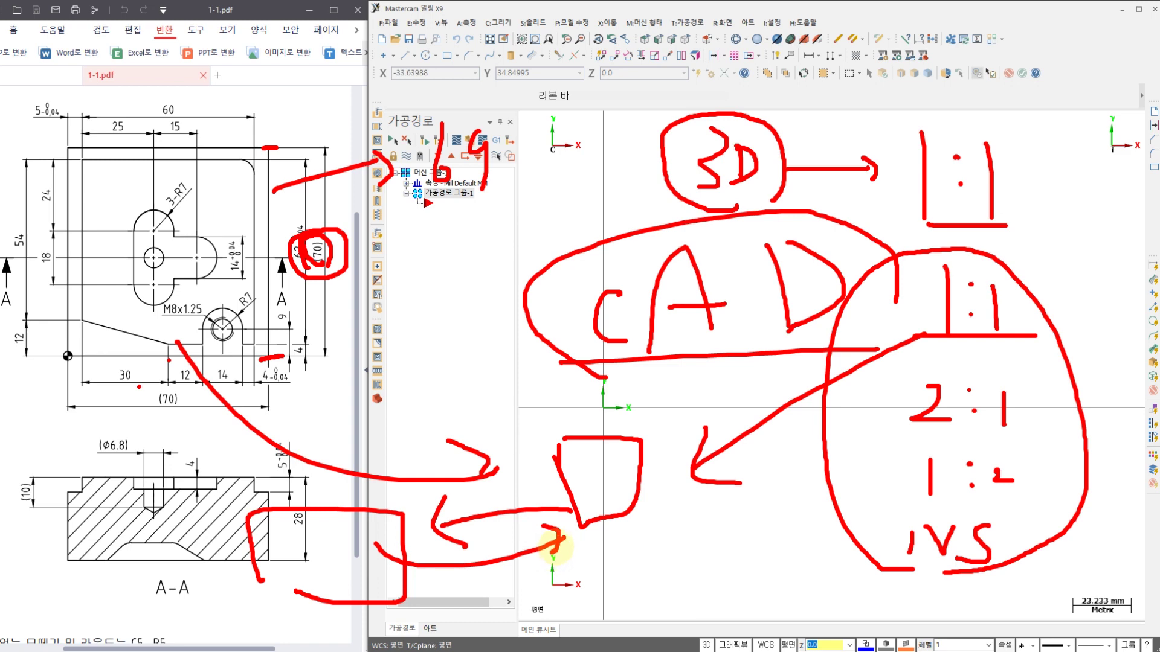
{"action": "mouse_move", "coordinate": [614, 505]}
{"action": "left_mouse_down"}
{"action": "mouse_move", "coordinate": [767, 524]}
{"action": "mouse_move", "coordinate": [718, 537]}
{"action": "left_mouse_up"}
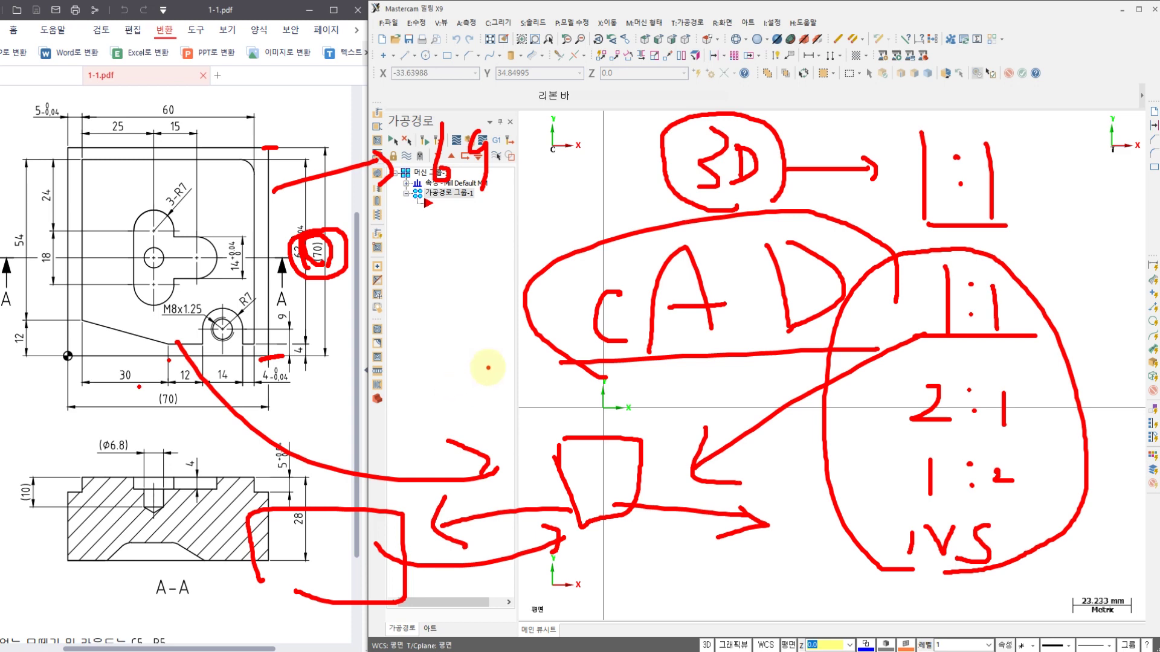
{"action": "key", "text": "Escape"}
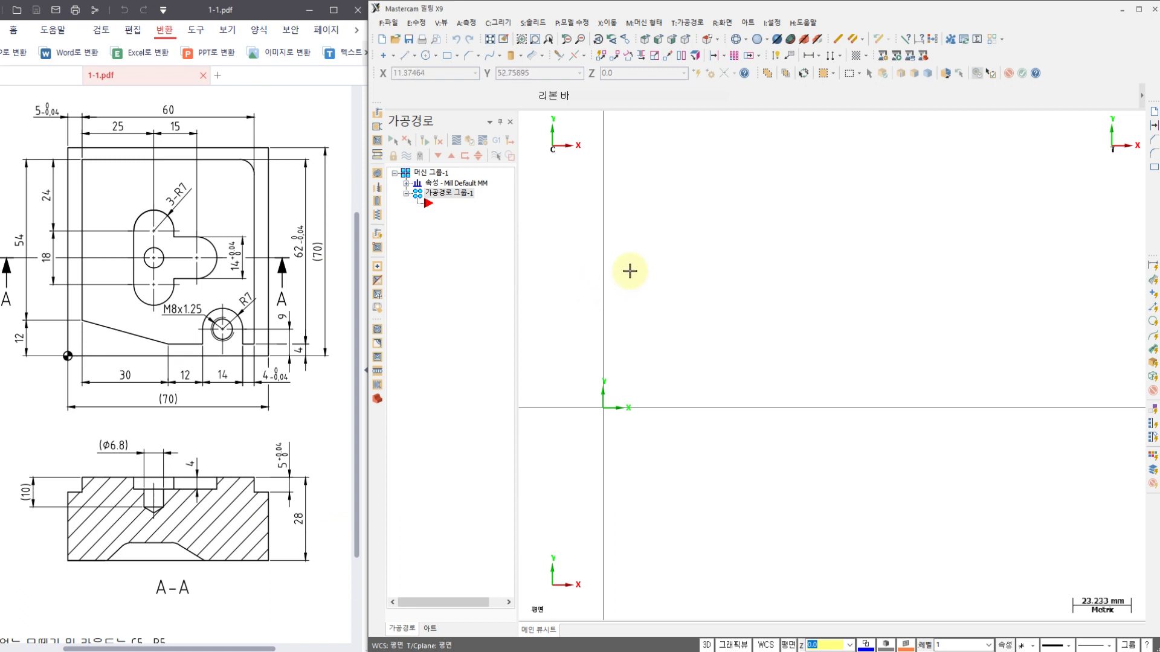
{"action": "middle_click_drag", "start_coordinate": [657, 292], "coordinate": [632, 303]}
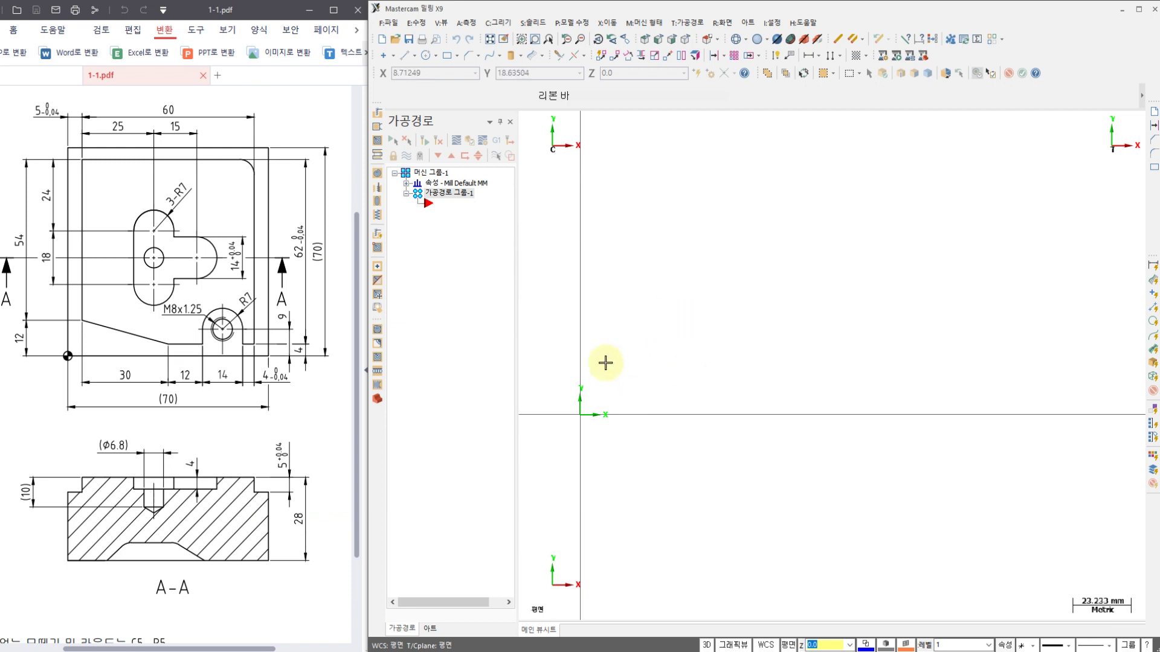
- Handwrite 2D in the empty drawing area, draw an outline around it, and add a long downward arrow beside it
{"action": "middle_click_drag", "start_coordinate": [611, 354], "coordinate": [632, 354]}
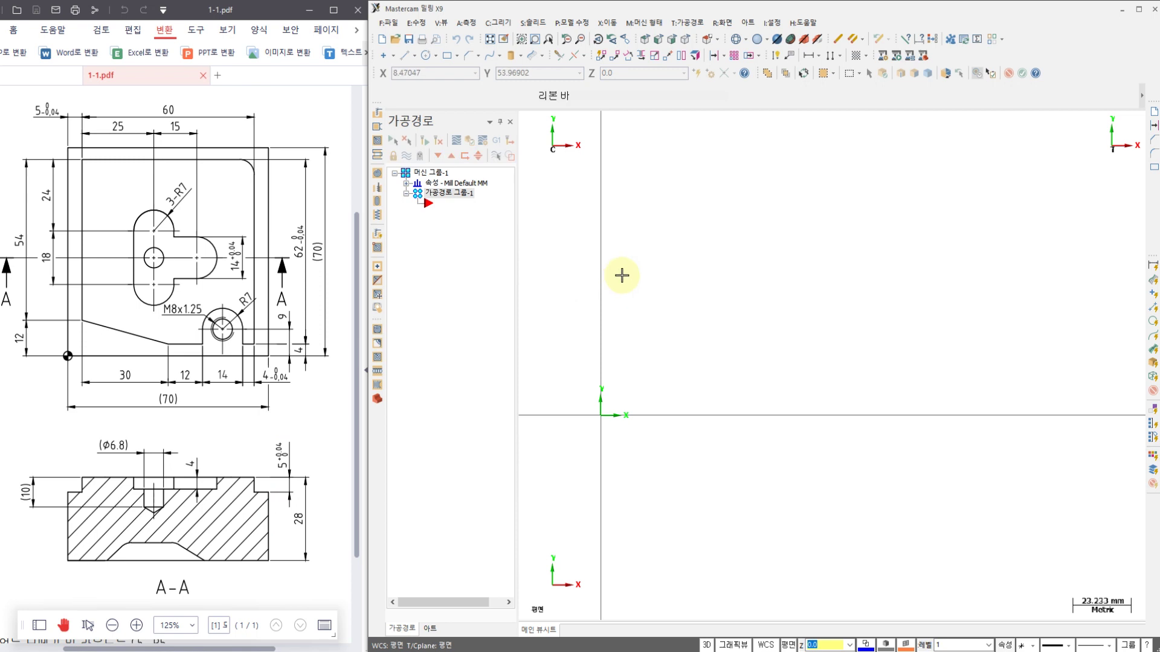
{"action": "left_click_drag", "start_coordinate": [617, 249], "coordinate": [678, 283]}
{"action": "left_click_drag", "start_coordinate": [676, 241], "coordinate": [671, 301]}
{"action": "mouse_move", "coordinate": [602, 324]}
{"action": "left_mouse_down"}
{"action": "mouse_move", "coordinate": [717, 321]}
{"action": "mouse_move", "coordinate": [580, 281]}
{"action": "left_mouse_up"}
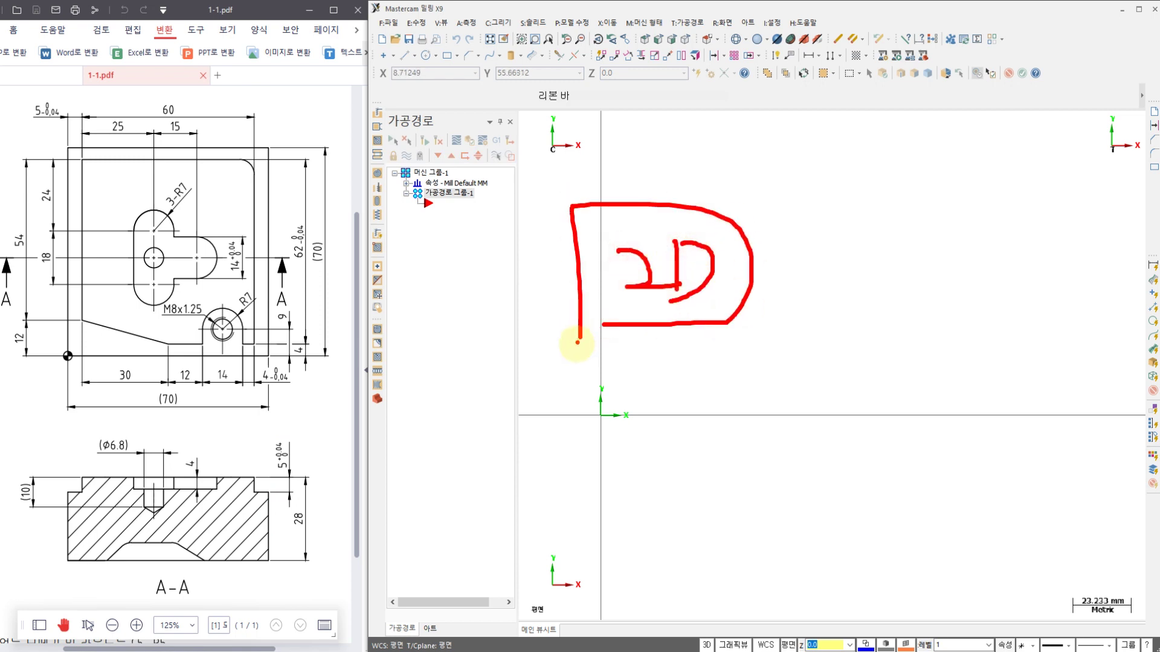
{"action": "mouse_move", "coordinate": [858, 152]}
{"action": "left_mouse_down"}
{"action": "mouse_move", "coordinate": [861, 320]}
{"action": "mouse_move", "coordinate": [873, 314]}
{"action": "left_mouse_up"}
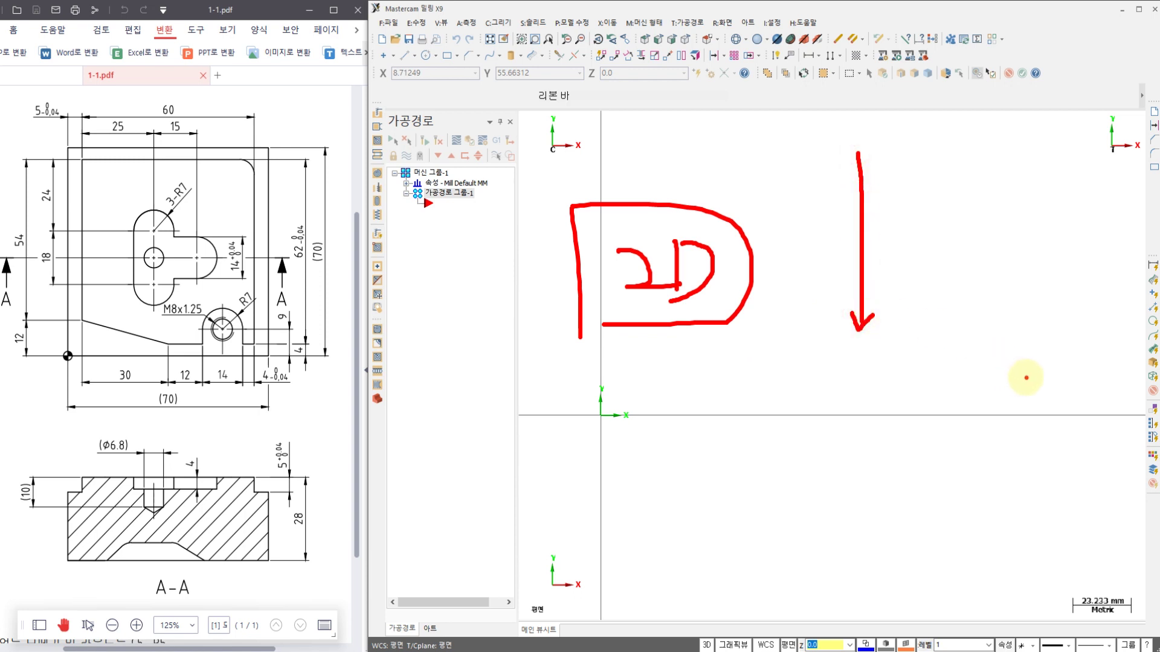
- Draw a horizontal ink line below the downward arrow, undoing the surplus strokes and dismissing the screenshot save dialog
{"action": "left_click_drag", "start_coordinate": [1026, 378], "coordinate": [748, 384]}
{"action": "left_click_drag", "start_coordinate": [814, 366], "coordinate": [783, 417]}
{"action": "key", "text": "ctrl+z"}
{"action": "key", "text": "ctrl+z"}
{"action": "key", "text": "ctrl+z"}
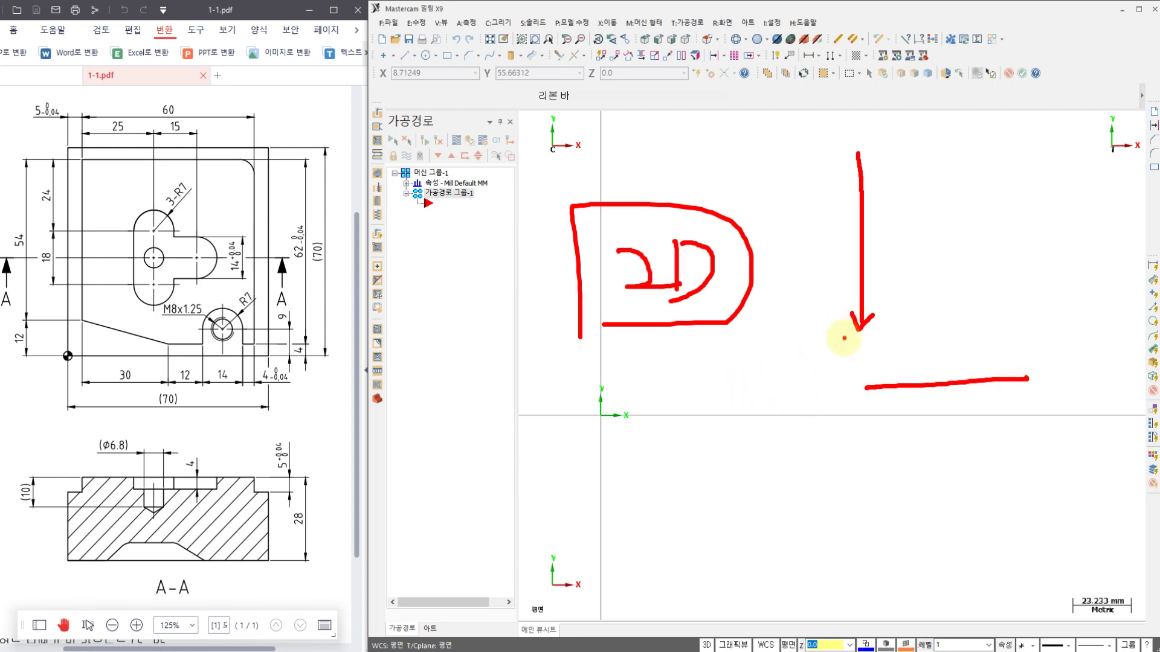
{"action": "key", "text": "ctrl+s"}
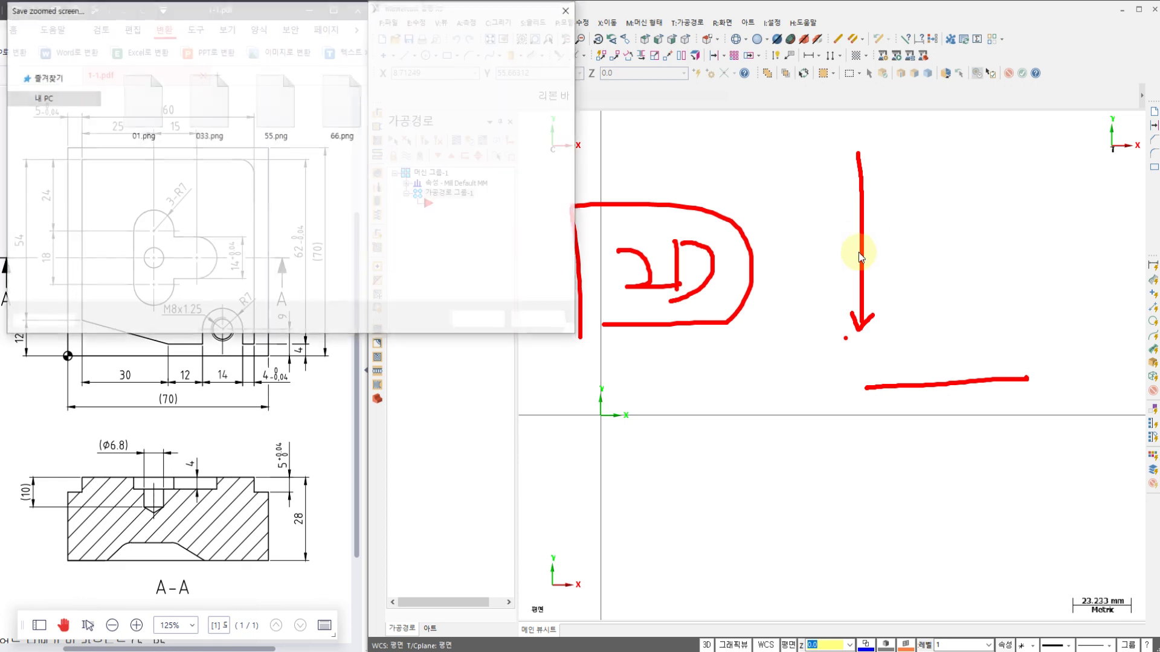
{"action": "left_click", "coordinate": [566, 11]}
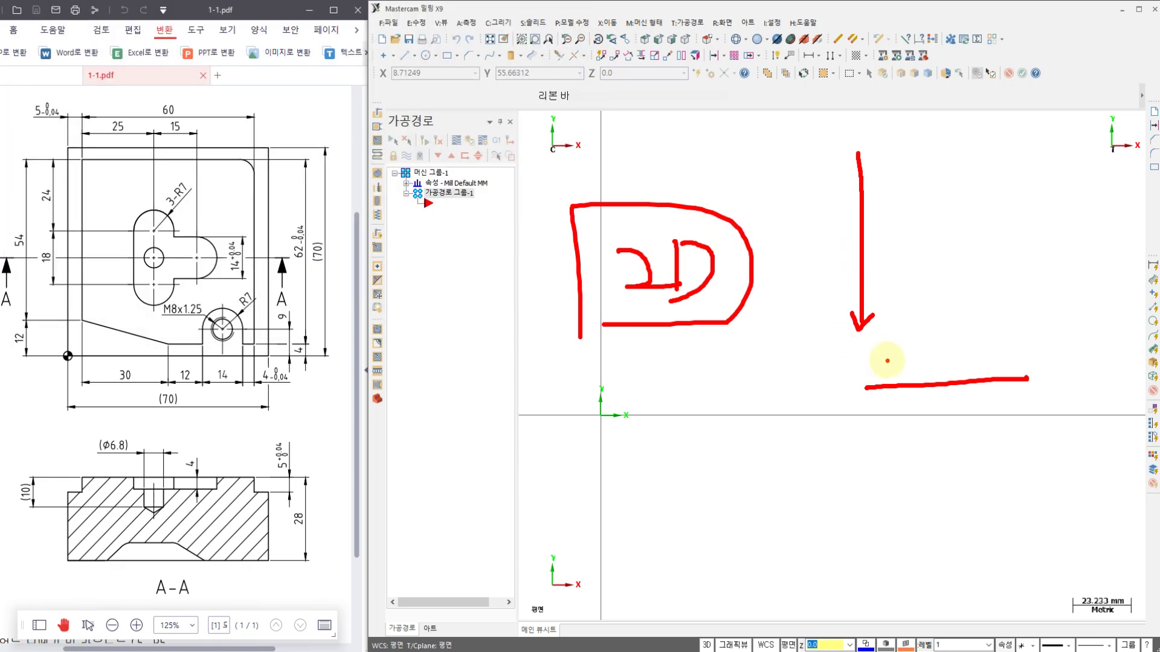
- Draw two more downward arrows beside the 2D note and a small pair of perpendicular axis arrows below them
{"action": "left_click_drag", "start_coordinate": [809, 227], "coordinate": [813, 347]}
{"action": "left_click_drag", "start_coordinate": [801, 321], "coordinate": [840, 326]}
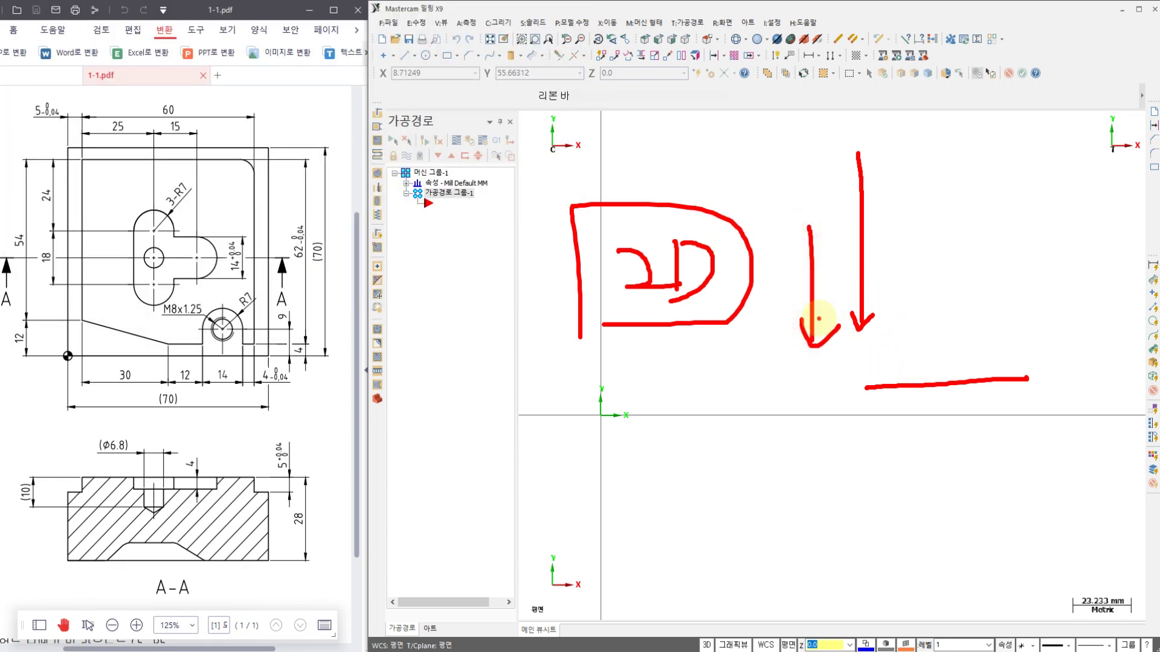
{"action": "mouse_move", "coordinate": [735, 251]}
{"action": "left_mouse_down"}
{"action": "mouse_move", "coordinate": [731, 447]}
{"action": "mouse_move", "coordinate": [747, 436]}
{"action": "mouse_move", "coordinate": [851, 465]}
{"action": "mouse_move", "coordinate": [788, 389]}
{"action": "mouse_move", "coordinate": [818, 399]}
{"action": "left_mouse_up"}
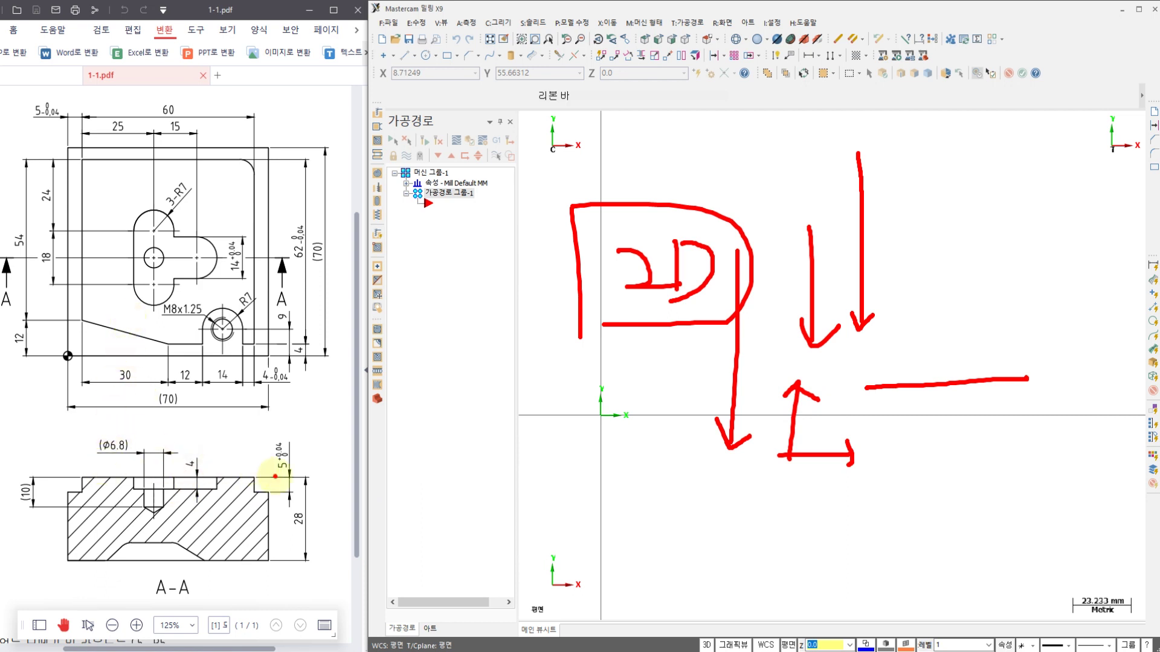
- Circle the 5, 4, 28 and Ø6.8 dimensions of section A-A in ink
{"action": "mouse_move", "coordinate": [274, 476]}
{"action": "left_mouse_down"}
{"action": "mouse_move", "coordinate": [299, 465]}
{"action": "mouse_move", "coordinate": [290, 476]}
{"action": "left_mouse_up"}
{"action": "mouse_move", "coordinate": [205, 480]}
{"action": "left_mouse_down"}
{"action": "mouse_move", "coordinate": [181, 466]}
{"action": "mouse_move", "coordinate": [200, 482]}
{"action": "left_mouse_up"}
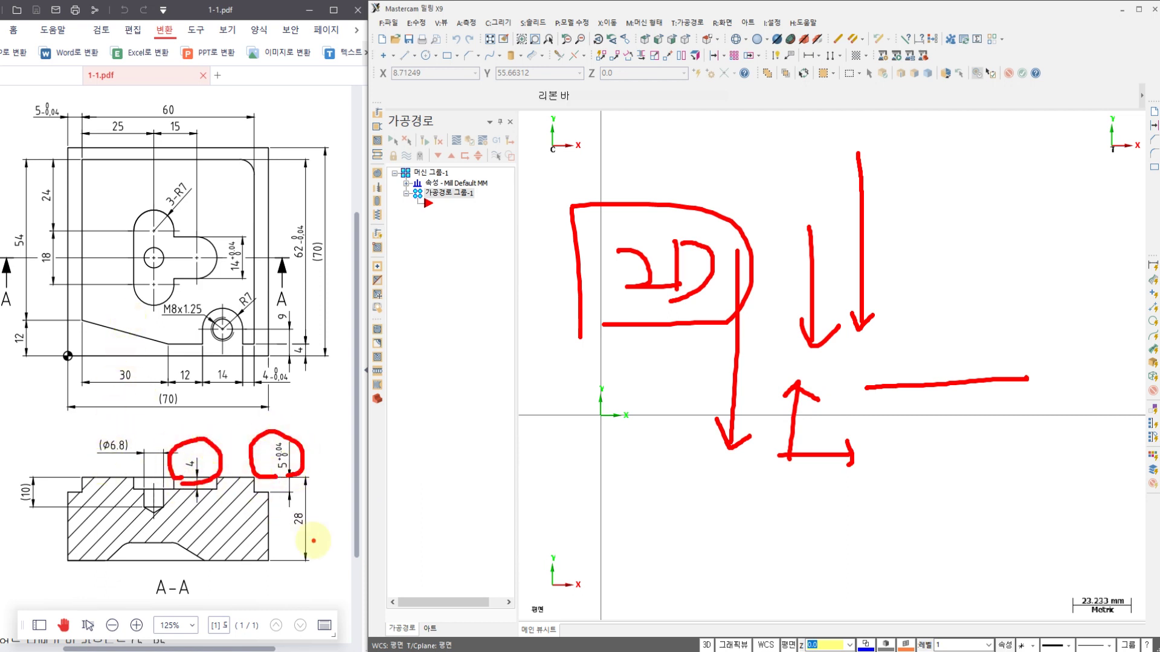
{"action": "mouse_move", "coordinate": [314, 541]}
{"action": "left_mouse_down"}
{"action": "mouse_move", "coordinate": [323, 510]}
{"action": "mouse_move", "coordinate": [315, 540]}
{"action": "left_mouse_up"}
{"action": "mouse_move", "coordinate": [118, 470]}
{"action": "left_mouse_down"}
{"action": "mouse_move", "coordinate": [138, 421]}
{"action": "mouse_move", "coordinate": [127, 475]}
{"action": "left_mouse_up"}
- Draw an arrow from section A-A into the drawing area, and sketch a large box around its head with a cross on the edge
{"action": "mouse_move", "coordinate": [230, 499]}
{"action": "left_mouse_down"}
{"action": "mouse_move", "coordinate": [318, 481]}
{"action": "mouse_move", "coordinate": [685, 500]}
{"action": "mouse_move", "coordinate": [674, 518]}
{"action": "left_mouse_up"}
{"action": "mouse_move", "coordinate": [604, 543]}
{"action": "left_mouse_down"}
{"action": "mouse_move", "coordinate": [911, 445]}
{"action": "mouse_move", "coordinate": [639, 551]}
{"action": "left_mouse_up"}
{"action": "left_click_drag", "start_coordinate": [635, 499], "coordinate": [581, 537]}
{"action": "left_click_drag", "start_coordinate": [572, 511], "coordinate": [658, 553]}
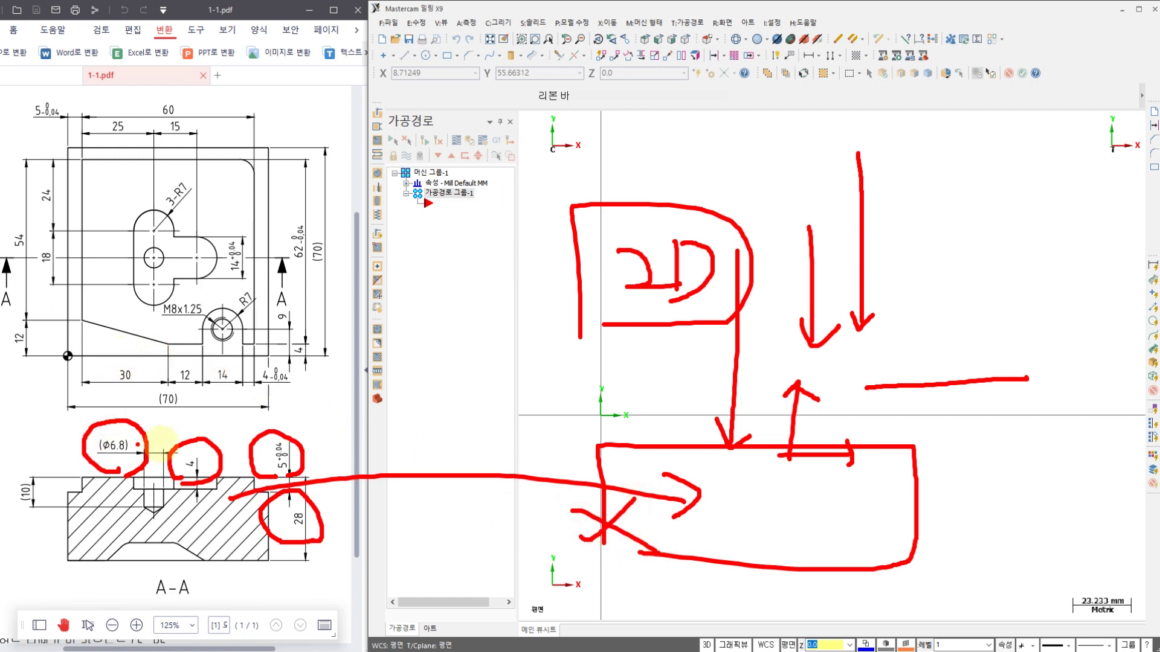
- Draw an arrow from the section's 4 dimension to a circled handwritten word, then clear all the ink
{"action": "mouse_move", "coordinate": [181, 484]}
{"action": "left_mouse_down"}
{"action": "mouse_move", "coordinate": [212, 481]}
{"action": "mouse_move", "coordinate": [385, 382]}
{"action": "mouse_move", "coordinate": [375, 400]}
{"action": "left_mouse_up"}
{"action": "mouse_move", "coordinate": [421, 367]}
{"action": "left_mouse_down"}
{"action": "mouse_move", "coordinate": [477, 345]}
{"action": "mouse_move", "coordinate": [492, 417]}
{"action": "left_mouse_up"}
{"action": "mouse_move", "coordinate": [519, 347]}
{"action": "left_mouse_down"}
{"action": "mouse_move", "coordinate": [530, 403]}
{"action": "mouse_move", "coordinate": [555, 399]}
{"action": "left_mouse_up"}
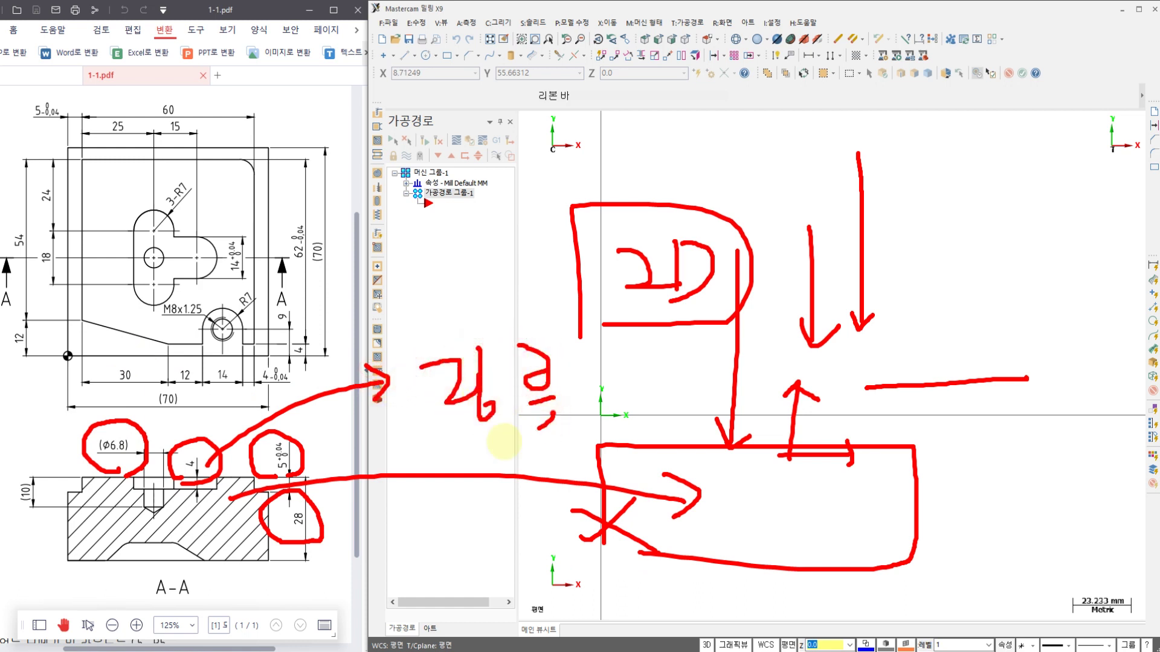
{"action": "mouse_move", "coordinate": [514, 441]}
{"action": "left_mouse_down"}
{"action": "mouse_move", "coordinate": [559, 392]}
{"action": "mouse_move", "coordinate": [531, 436]}
{"action": "left_mouse_up"}
{"action": "left_click_drag", "start_coordinate": [605, 343], "coordinate": [605, 390]}
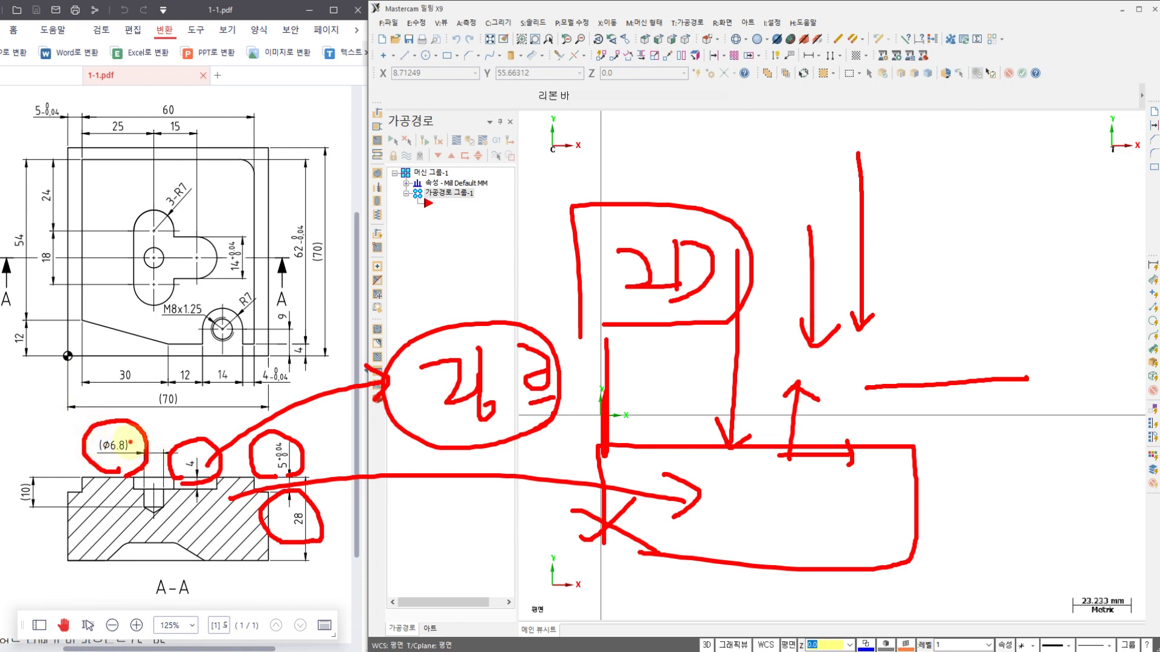
{"action": "key", "text": "Escape"}
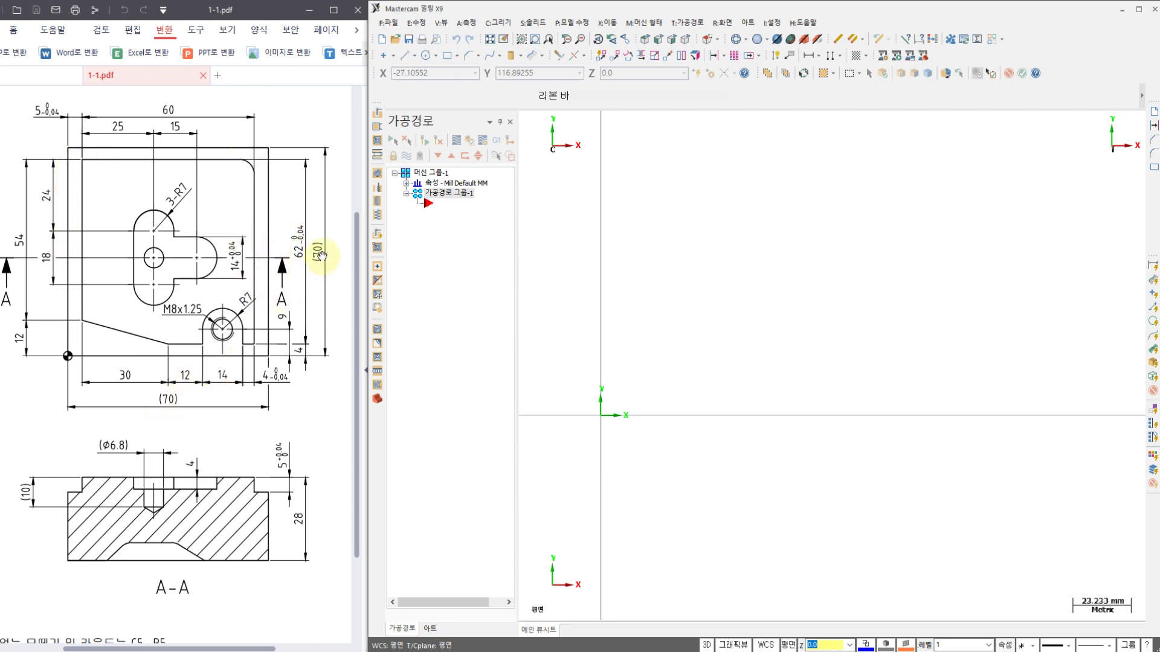
- Draw an arrow from the plan view to the drawing area, and handwrite CAM at its head, underlined and circled
{"action": "left_click_drag", "start_coordinate": [312, 290], "coordinate": [682, 258]}
{"action": "left_click_drag", "start_coordinate": [663, 244], "coordinate": [689, 298]}
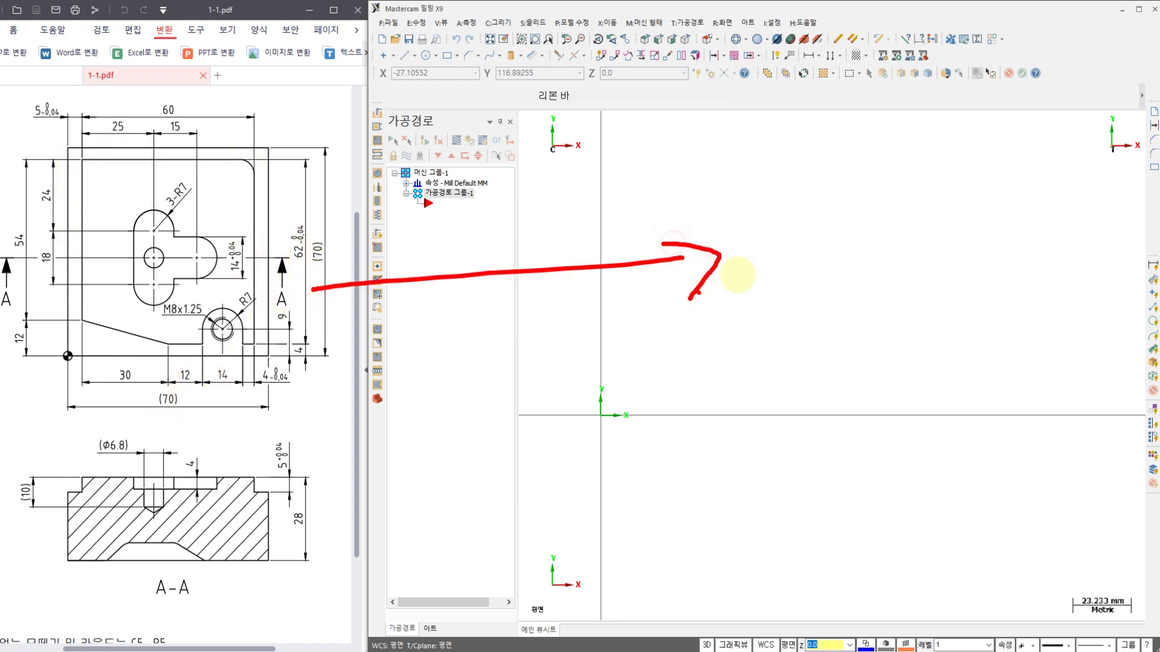
{"action": "mouse_move", "coordinate": [789, 237]}
{"action": "left_mouse_down"}
{"action": "mouse_move", "coordinate": [810, 288]}
{"action": "mouse_move", "coordinate": [853, 290]}
{"action": "mouse_move", "coordinate": [858, 264]}
{"action": "mouse_move", "coordinate": [911, 234]}
{"action": "mouse_move", "coordinate": [917, 298]}
{"action": "left_mouse_up"}
{"action": "mouse_move", "coordinate": [773, 327]}
{"action": "left_mouse_down"}
{"action": "mouse_move", "coordinate": [896, 327]}
{"action": "mouse_move", "coordinate": [760, 209]}
{"action": "mouse_move", "coordinate": [892, 337]}
{"action": "mouse_move", "coordinate": [887, 348]}
{"action": "left_mouse_up"}
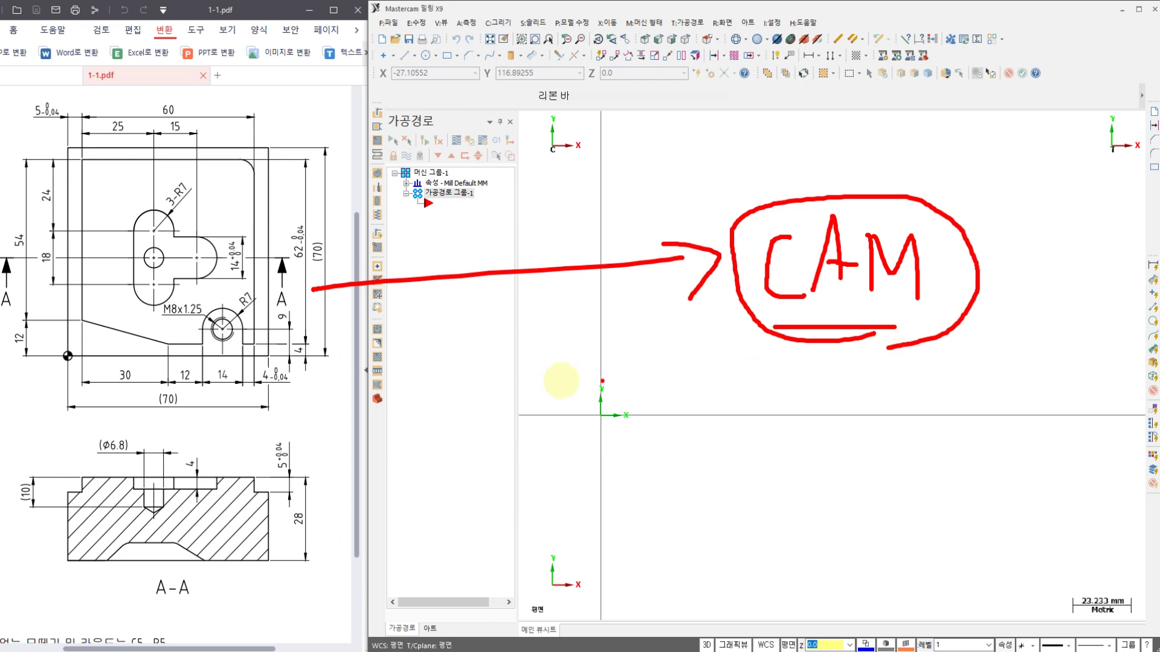
- Handwrite the first characters of a note below the circled CAM
{"action": "mouse_move", "coordinate": [492, 368]}
{"action": "left_mouse_down"}
{"action": "mouse_move", "coordinate": [489, 395]}
{"action": "mouse_move", "coordinate": [542, 447]}
{"action": "left_mouse_up"}
{"action": "left_click_drag", "start_coordinate": [576, 379], "coordinate": [577, 441]}
{"action": "mouse_move", "coordinate": [577, 379]}
{"action": "left_mouse_down"}
{"action": "mouse_move", "coordinate": [595, 417]}
{"action": "mouse_move", "coordinate": [578, 441]}
{"action": "left_mouse_up"}
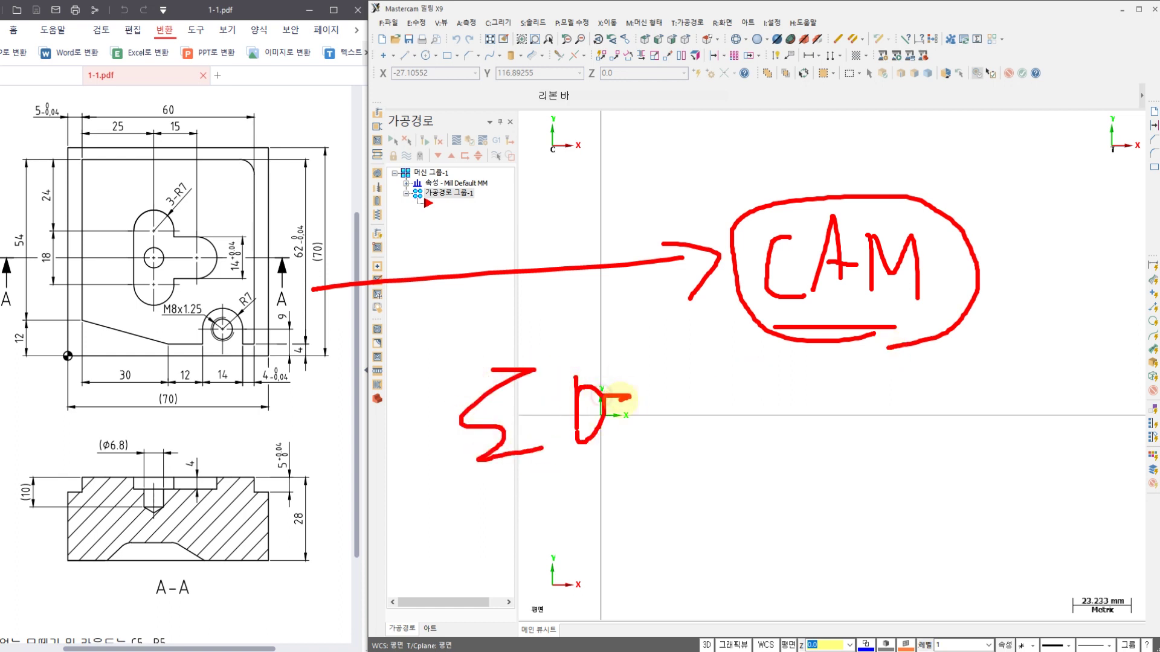
{"action": "mouse_move", "coordinate": [619, 399]}
{"action": "left_mouse_down"}
{"action": "mouse_move", "coordinate": [649, 444]}
{"action": "mouse_move", "coordinate": [660, 441]}
{"action": "left_mouse_up"}
{"action": "left_click_drag", "start_coordinate": [622, 416], "coordinate": [642, 414]}
{"action": "left_click", "coordinate": [708, 401]}
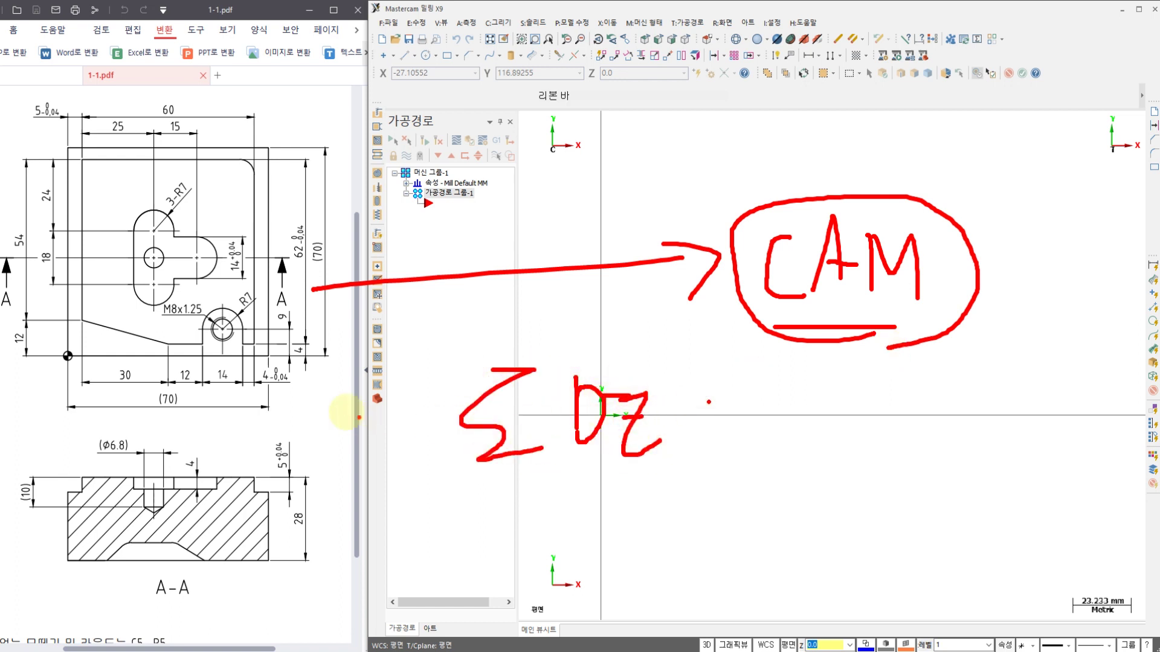
- Mark both ends of the plan view's sloped lower edge, join them with a line, and circle the 30 dimension
{"action": "left_click_drag", "start_coordinate": [82, 314], "coordinate": [82, 337]}
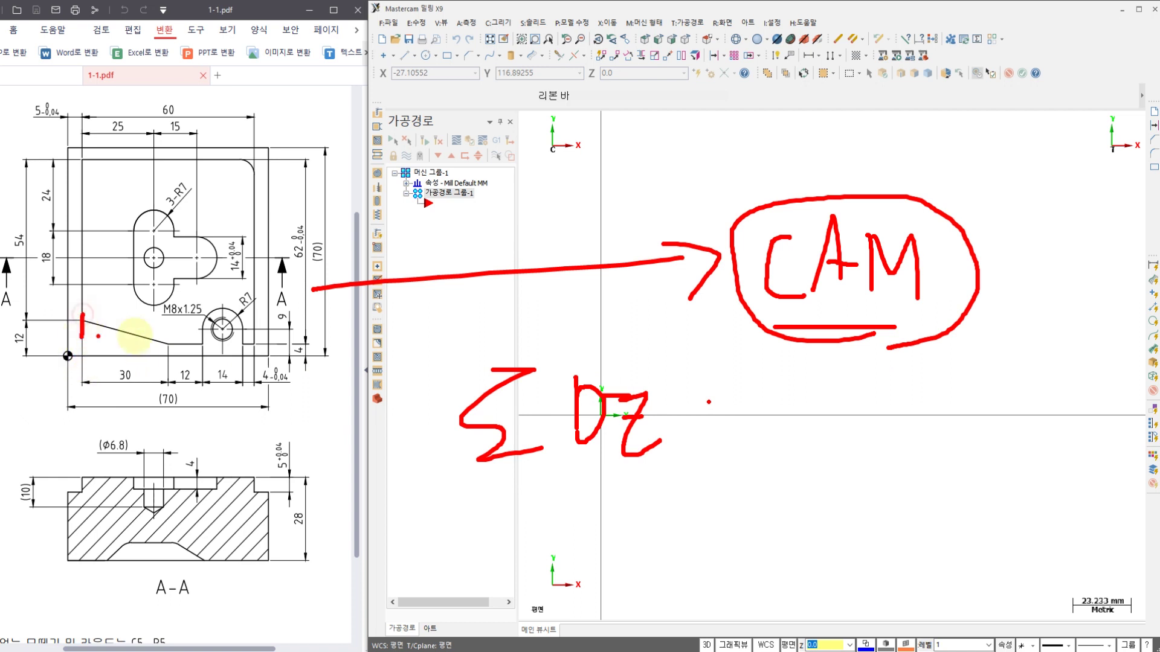
{"action": "mouse_move", "coordinate": [172, 340]}
{"action": "left_mouse_down"}
{"action": "mouse_move", "coordinate": [171, 357]}
{"action": "mouse_move", "coordinate": [134, 365]}
{"action": "mouse_move", "coordinate": [169, 349]}
{"action": "mouse_move", "coordinate": [171, 329]}
{"action": "left_mouse_up"}
{"action": "left_click", "coordinate": [90, 326]}
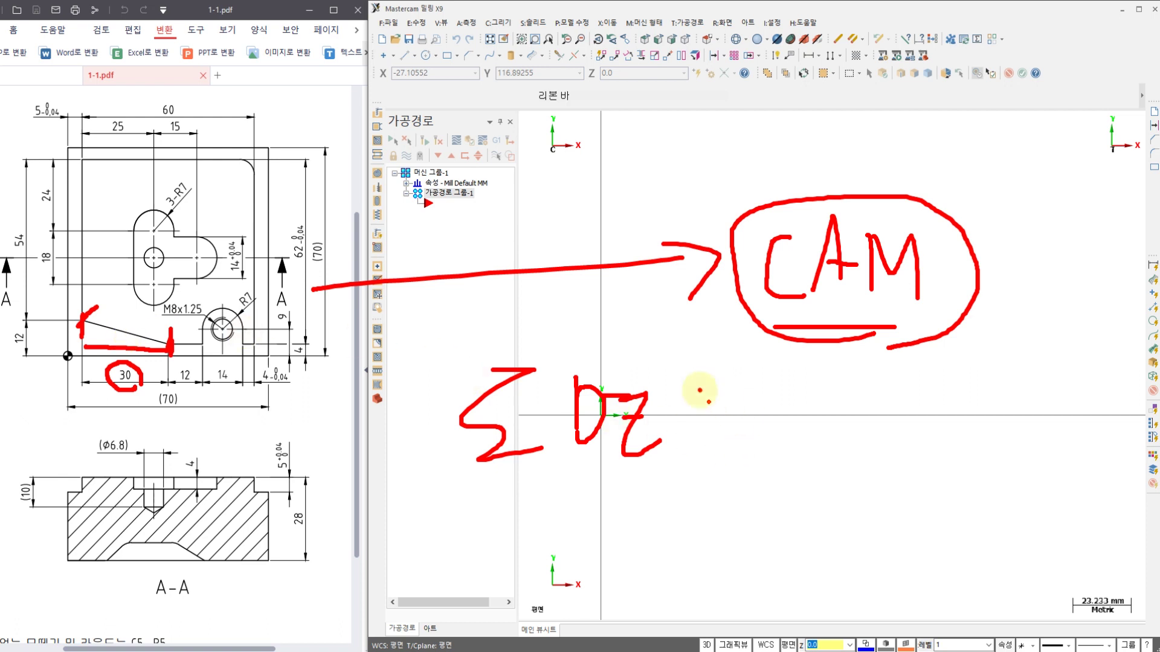
- Complete the handwritten note below CAM and underline it twice, adding a second arrow that points at CAM
{"action": "left_click_drag", "start_coordinate": [697, 390], "coordinate": [713, 392]}
{"action": "mouse_move", "coordinate": [682, 410]}
{"action": "left_mouse_down"}
{"action": "mouse_move", "coordinate": [731, 409]}
{"action": "mouse_move", "coordinate": [733, 433]}
{"action": "mouse_move", "coordinate": [767, 399]}
{"action": "mouse_move", "coordinate": [778, 446]}
{"action": "left_mouse_up"}
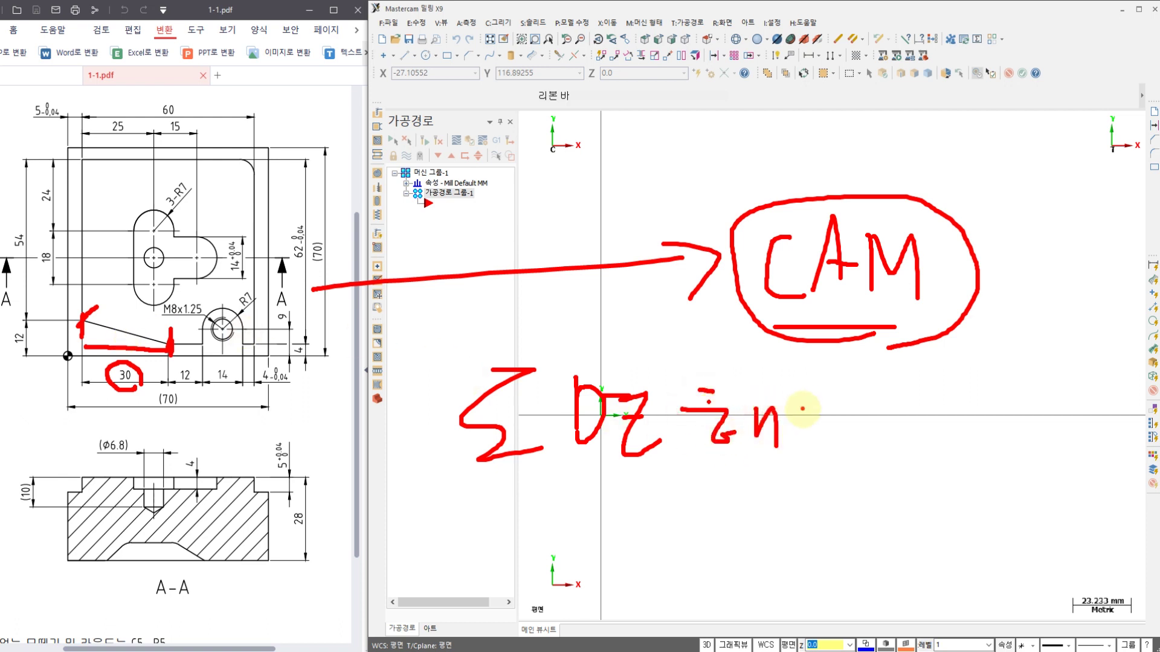
{"action": "left_click_drag", "start_coordinate": [814, 399], "coordinate": [840, 458]}
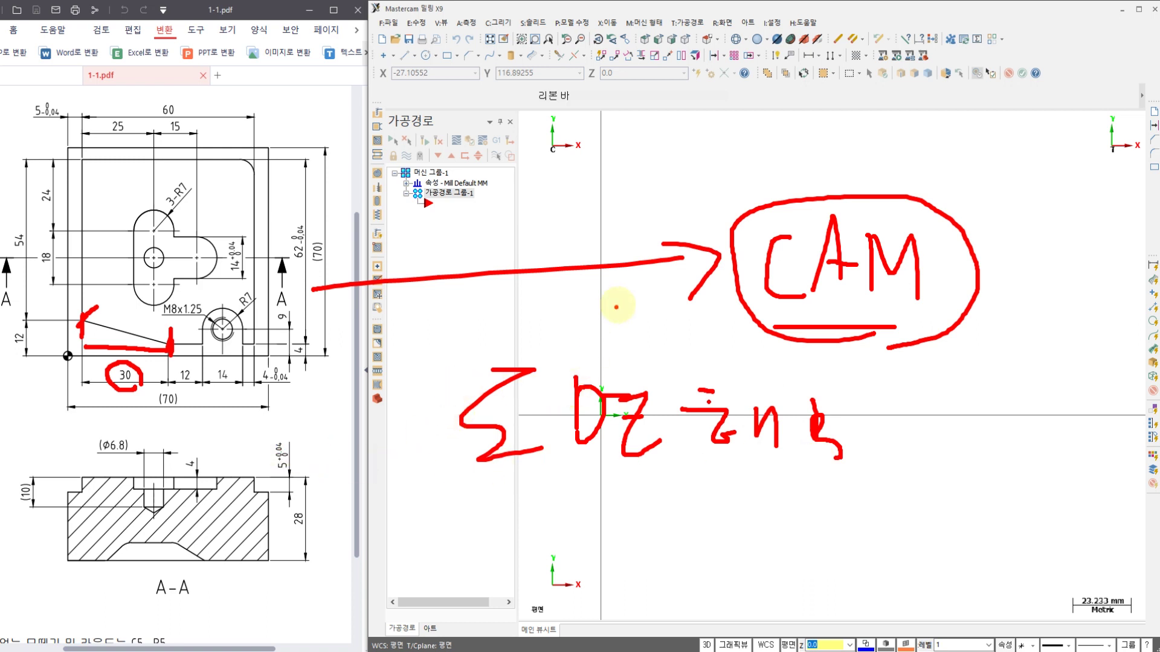
{"action": "mouse_move", "coordinate": [613, 305]}
{"action": "left_mouse_down"}
{"action": "mouse_move", "coordinate": [798, 284]}
{"action": "mouse_move", "coordinate": [772, 313]}
{"action": "left_mouse_up"}
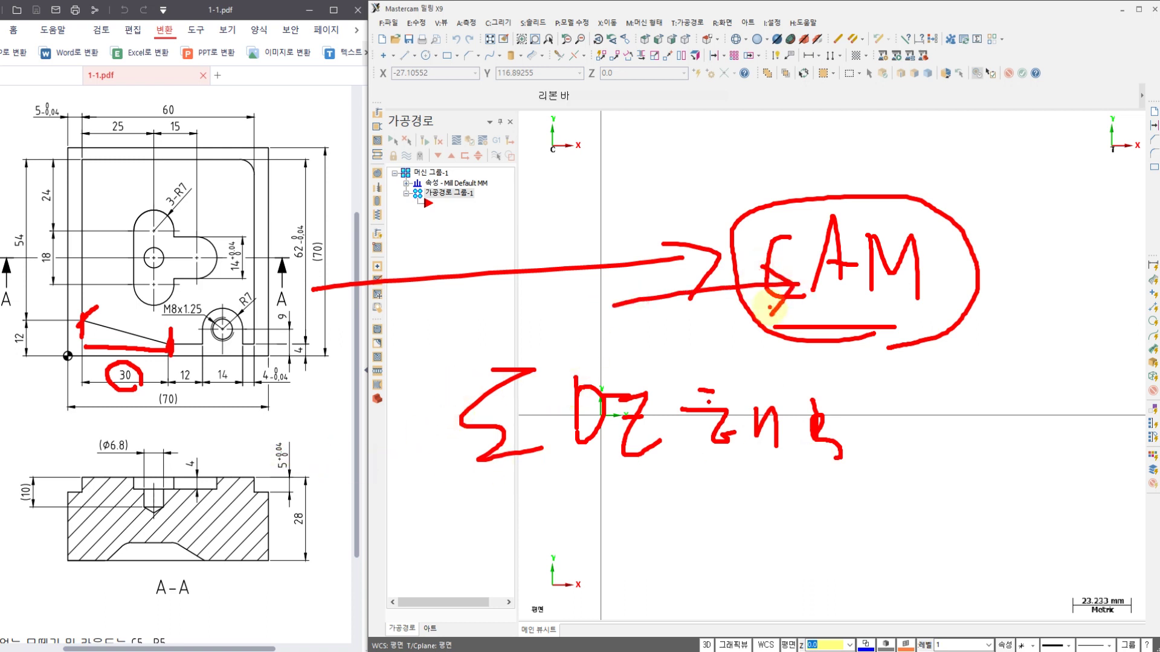
{"action": "left_click_drag", "start_coordinate": [471, 496], "coordinate": [834, 486]}
{"action": "left_click_drag", "start_coordinate": [390, 488], "coordinate": [892, 489]}
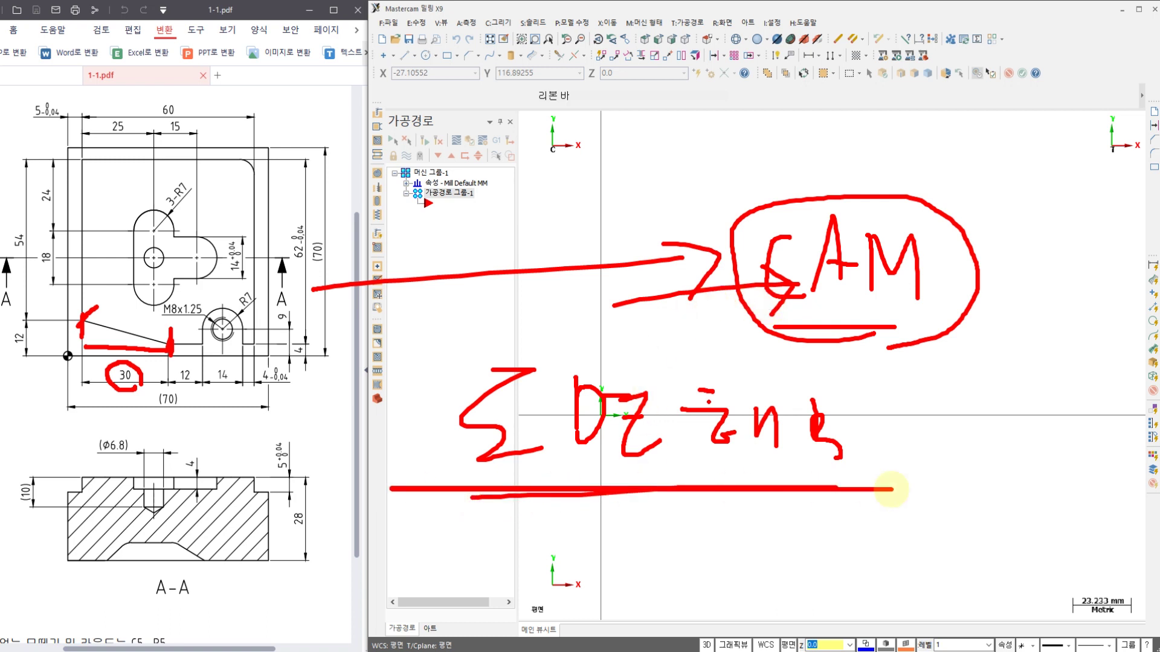
- Add underlined strokes and a short arrow after the handwritten note, and circle the note's second half twice
{"action": "left_click_drag", "start_coordinate": [930, 407], "coordinate": [945, 461]}
{"action": "left_click_drag", "start_coordinate": [889, 463], "coordinate": [988, 462]}
{"action": "left_click_drag", "start_coordinate": [996, 424], "coordinate": [1020, 441]}
{"action": "mouse_move", "coordinate": [935, 499]}
{"action": "left_mouse_down"}
{"action": "mouse_move", "coordinate": [970, 530]}
{"action": "mouse_move", "coordinate": [809, 552]}
{"action": "left_mouse_up"}
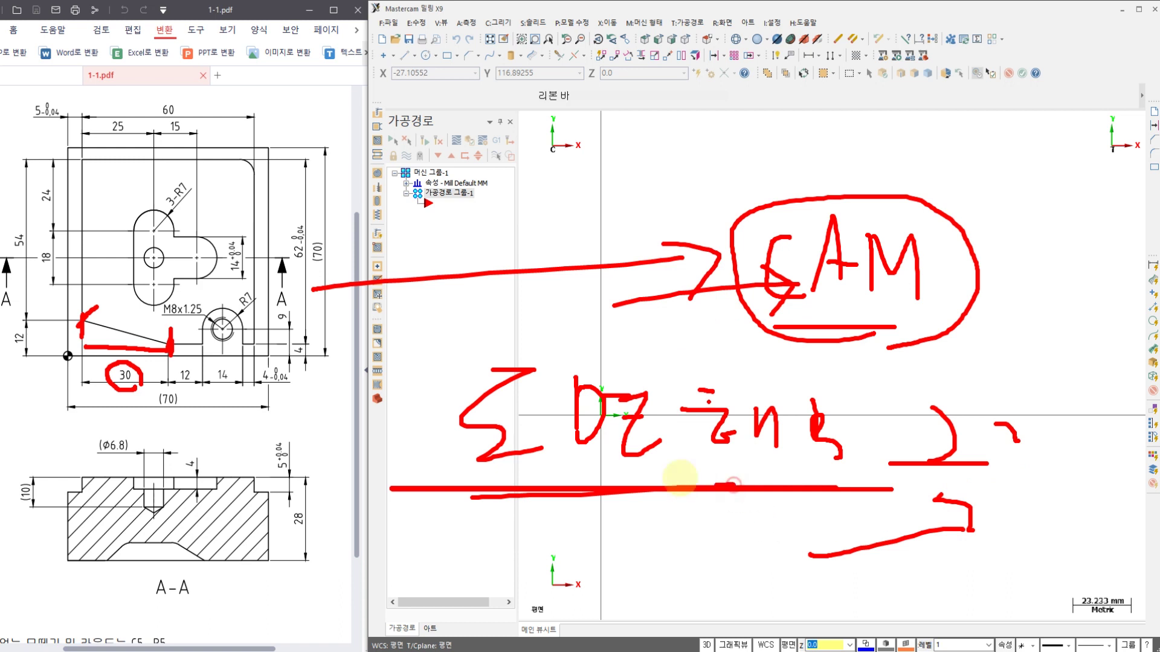
{"action": "mouse_move", "coordinate": [679, 478]}
{"action": "left_mouse_down"}
{"action": "mouse_move", "coordinate": [844, 474]}
{"action": "mouse_move", "coordinate": [781, 332]}
{"action": "mouse_move", "coordinate": [875, 481]}
{"action": "mouse_move", "coordinate": [821, 495]}
{"action": "left_mouse_up"}
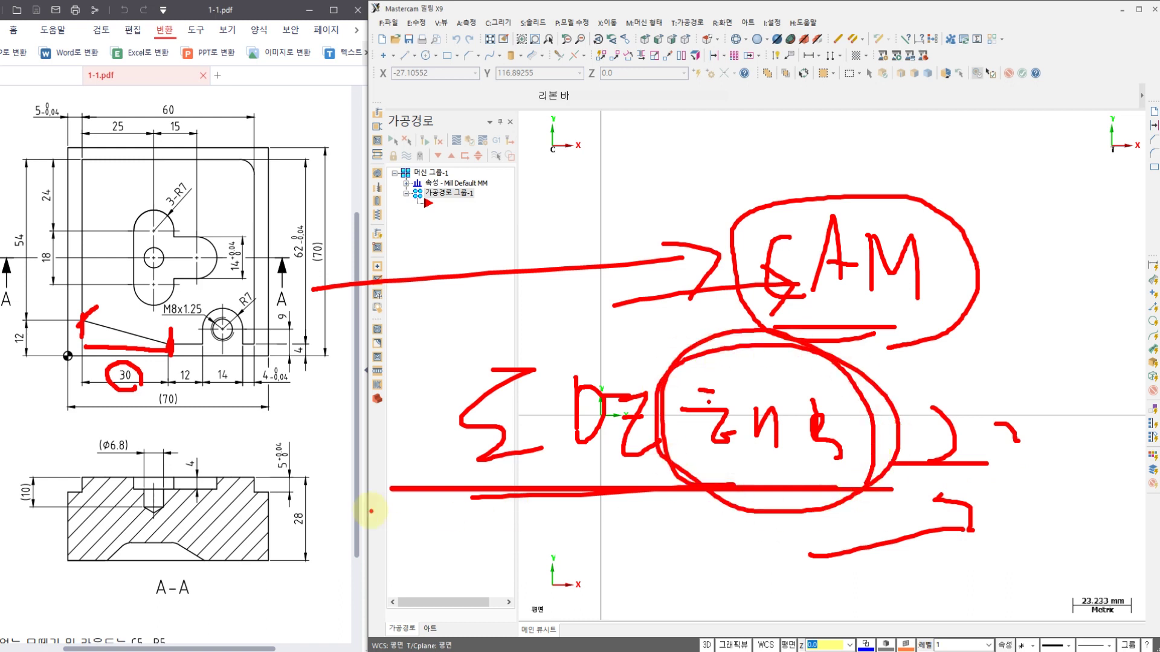
- Dot section A-A, trace cutting line A-A across the plan view, and link the circled section to the plan view with an arrow
{"action": "left_click", "coordinate": [314, 441]}
{"action": "left_click", "coordinate": [252, 458]}
{"action": "left_click", "coordinate": [213, 501]}
{"action": "left_click", "coordinate": [280, 548]}
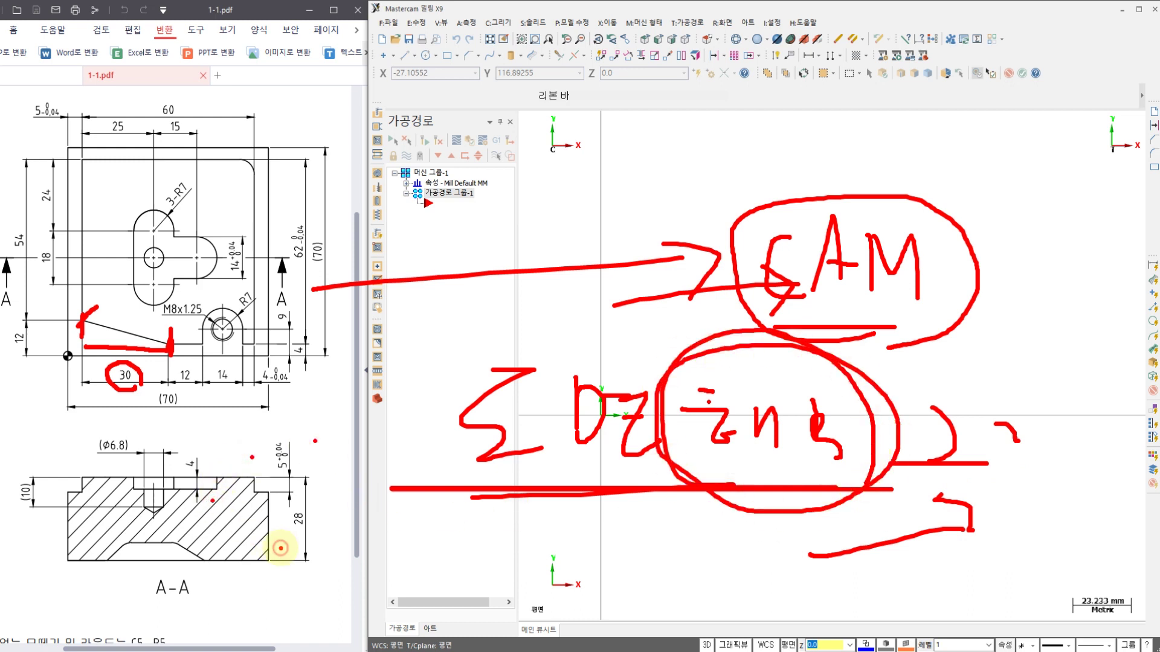
{"action": "left_click_drag", "start_coordinate": [7, 261], "coordinate": [273, 261]}
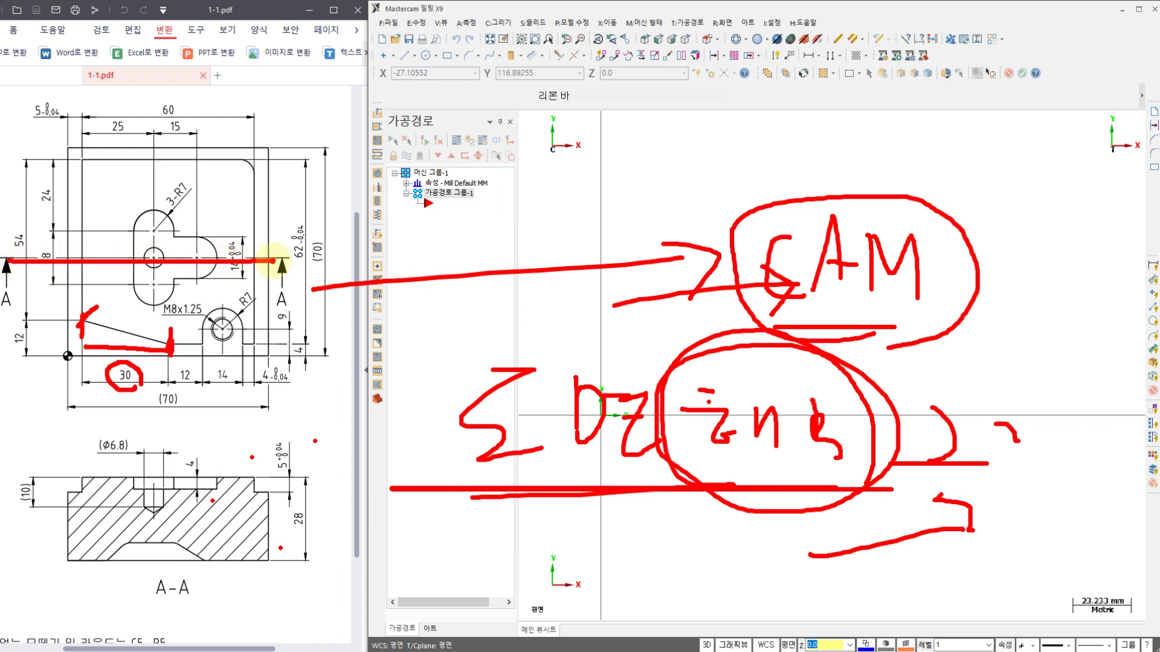
{"action": "mouse_move", "coordinate": [252, 435]}
{"action": "left_mouse_down"}
{"action": "mouse_move", "coordinate": [234, 326]}
{"action": "mouse_move", "coordinate": [316, 339]}
{"action": "left_mouse_up"}
{"action": "mouse_move", "coordinate": [290, 564]}
{"action": "left_mouse_down"}
{"action": "mouse_move", "coordinate": [181, 593]}
{"action": "mouse_move", "coordinate": [51, 450]}
{"action": "mouse_move", "coordinate": [363, 511]}
{"action": "mouse_move", "coordinate": [362, 523]}
{"action": "left_mouse_up"}
- Dot further spots on the section and plan views, and clear all the ink
{"action": "left_click", "coordinate": [218, 460]}
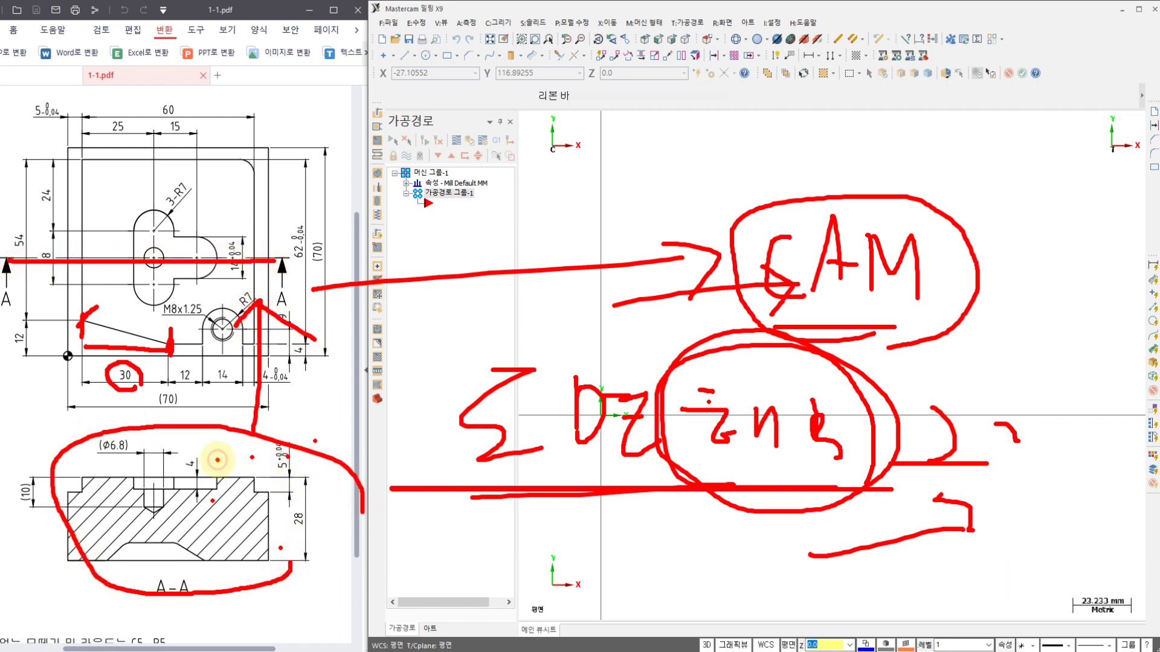
{"action": "left_click", "coordinate": [165, 301]}
{"action": "left_click", "coordinate": [75, 314]}
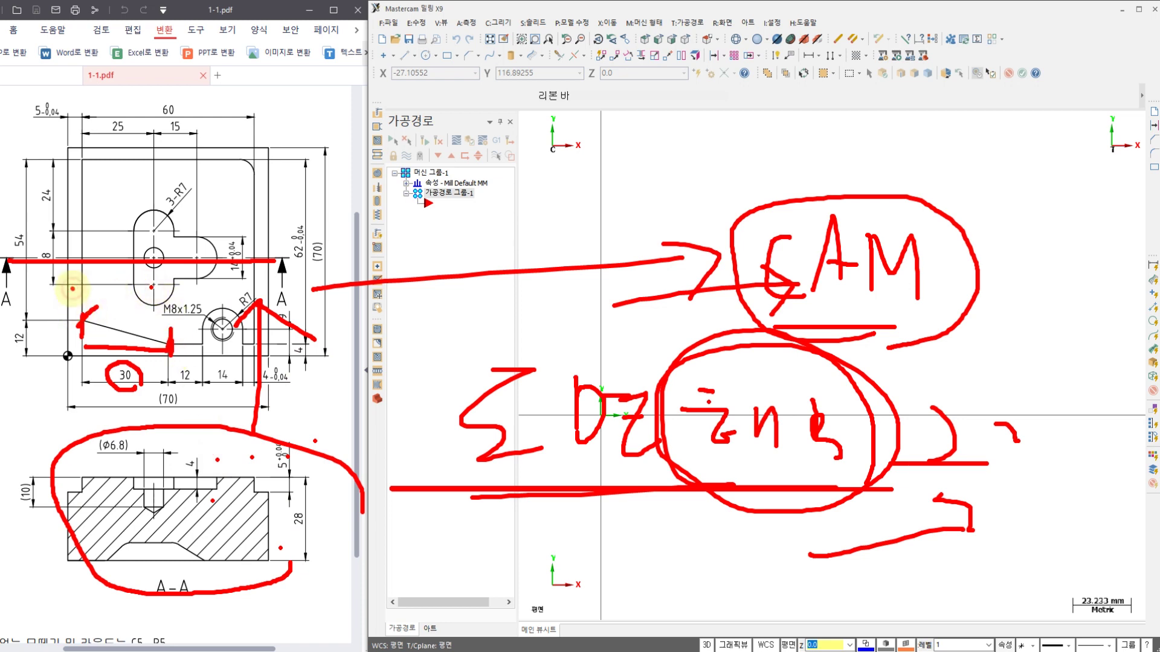
{"action": "left_click", "coordinate": [265, 359]}
{"action": "left_click", "coordinate": [326, 469]}
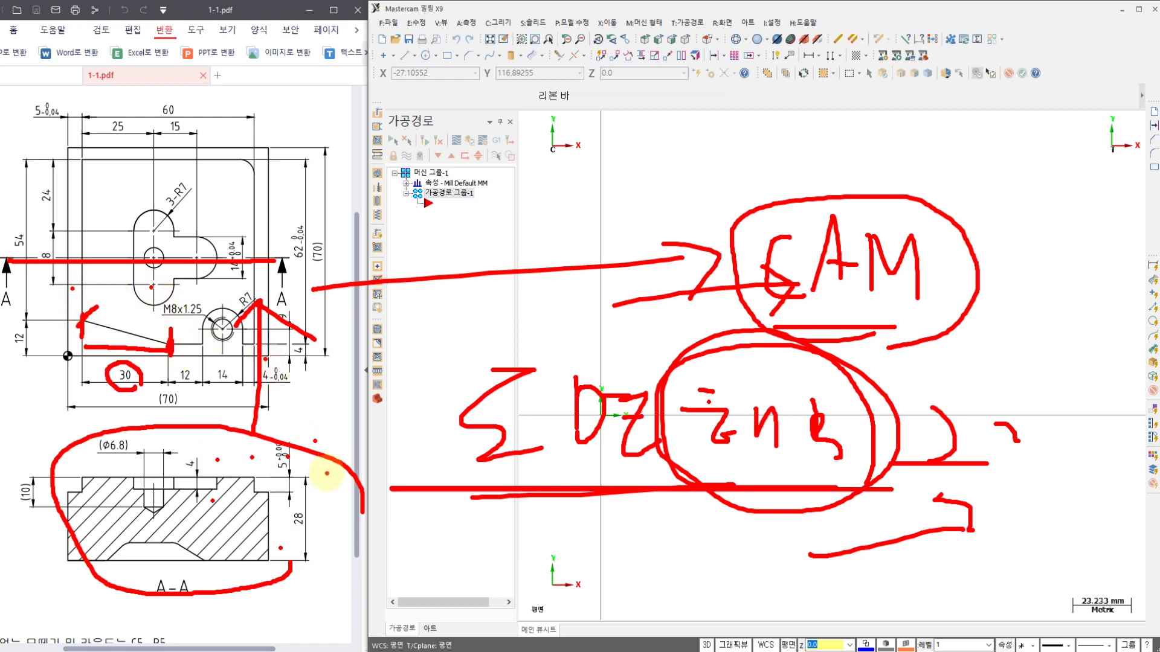
{"action": "left_click", "coordinate": [569, 385]}
{"action": "key", "text": "Escape"}
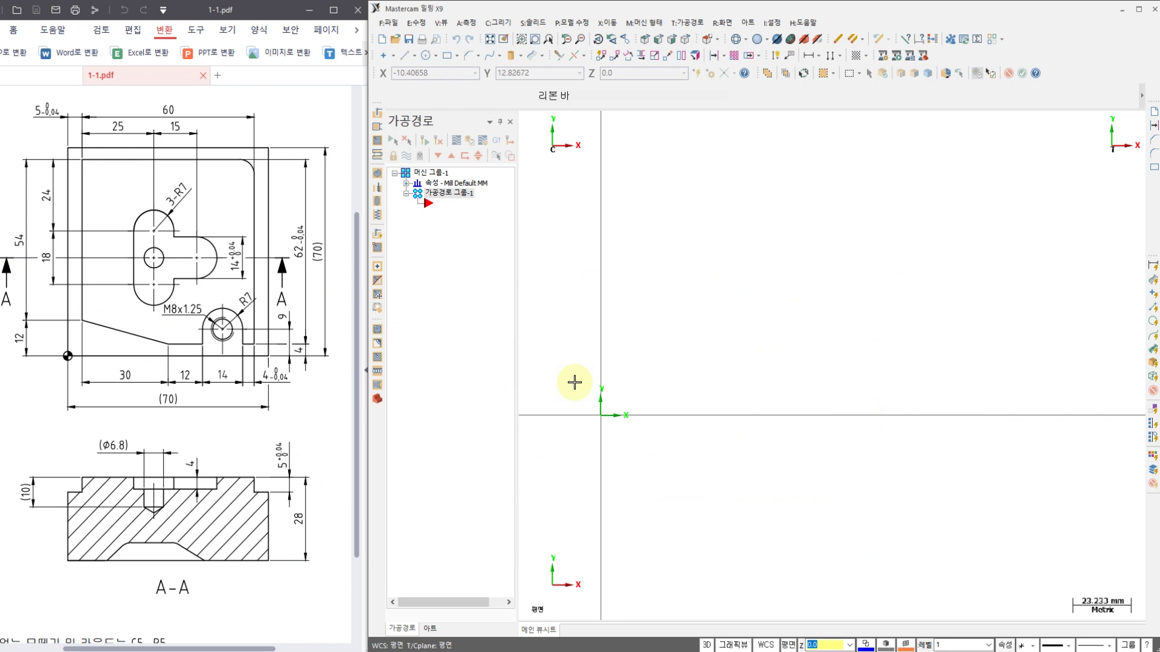
- Draw a rectangle of about 83 x 75 mm with its first corner at the origin
{"action": "middle_click_drag", "start_coordinate": [600, 338], "coordinate": [557, 361]}
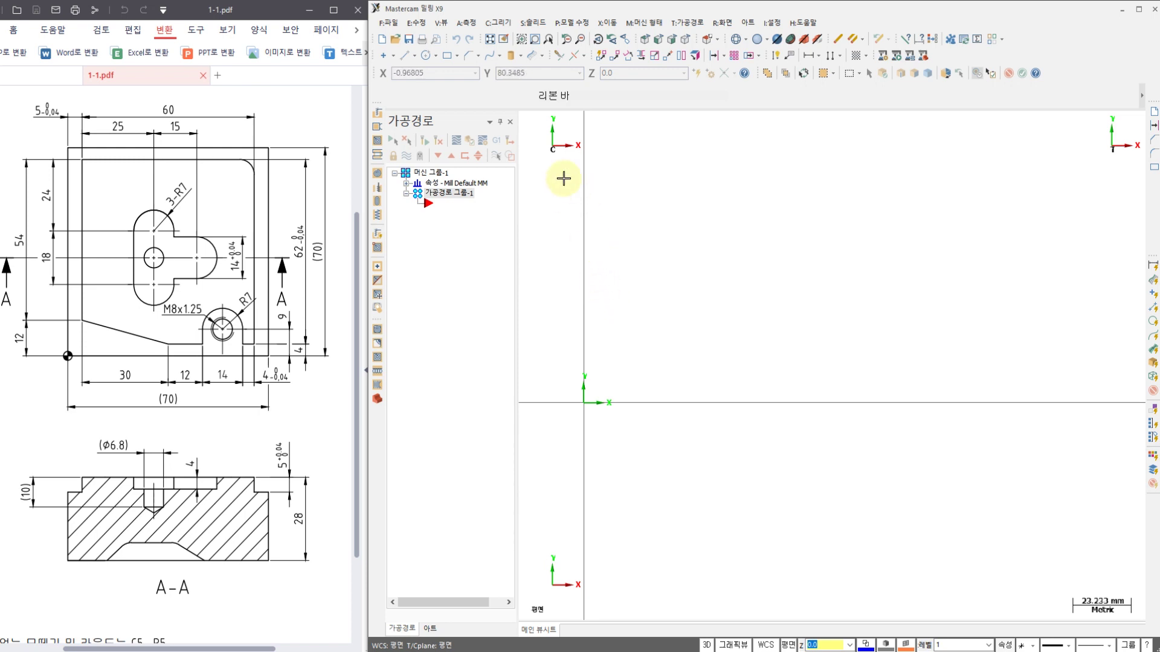
{"action": "left_click", "coordinate": [446, 57]}
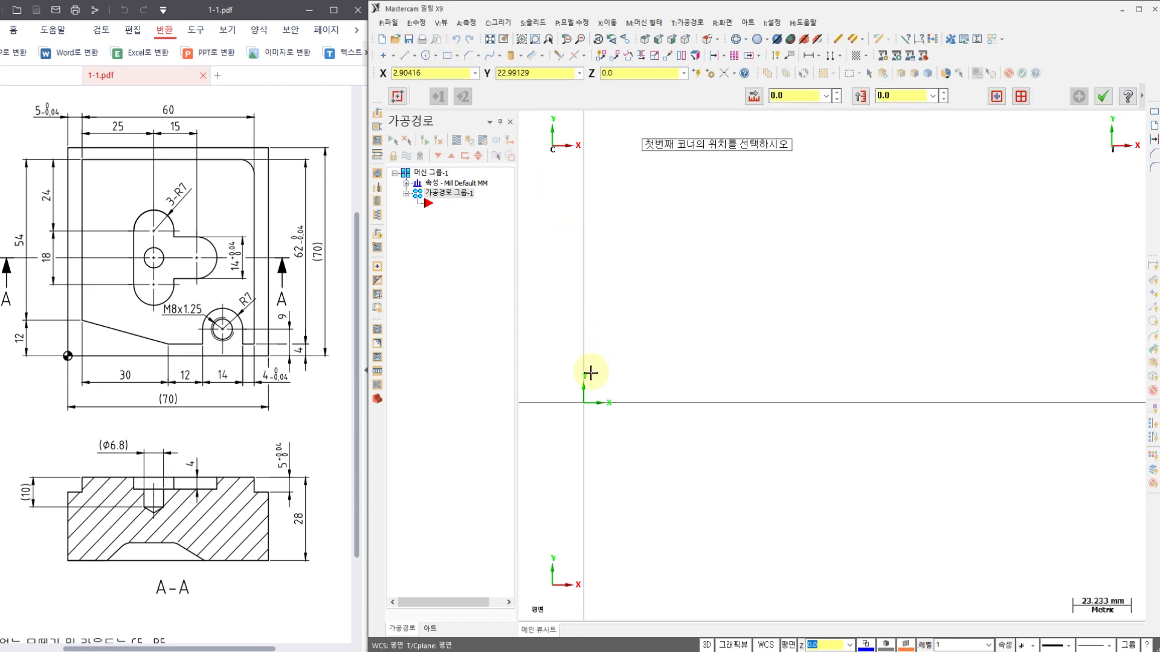
{"action": "left_click", "coordinate": [584, 404]}
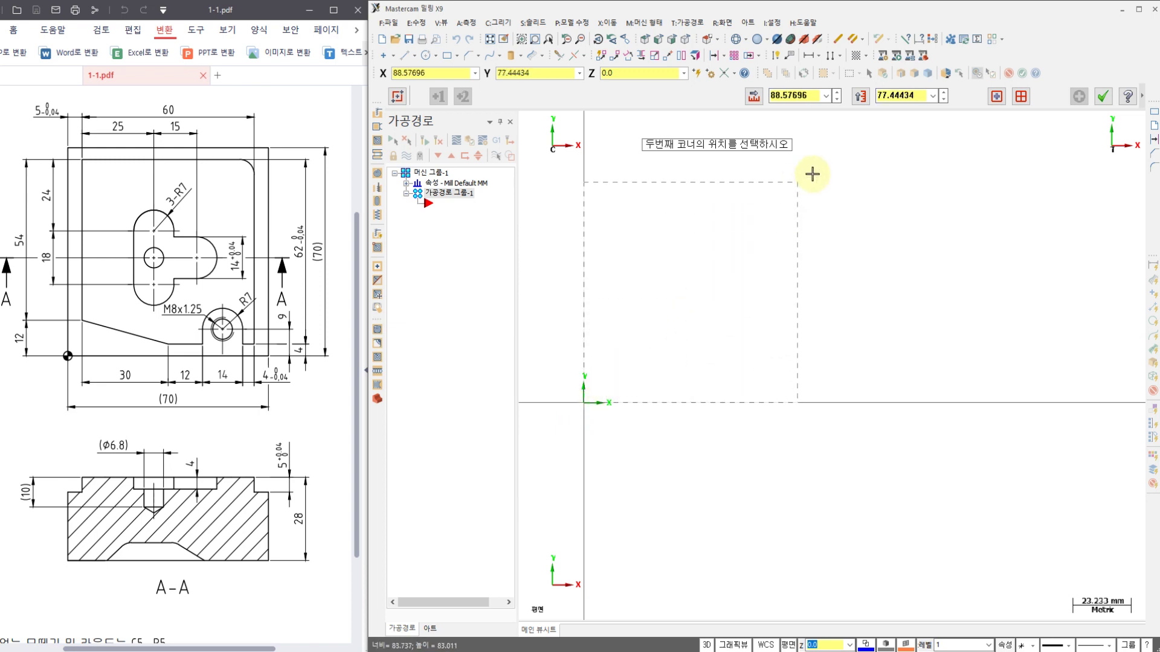
{"action": "left_click", "coordinate": [792, 208]}
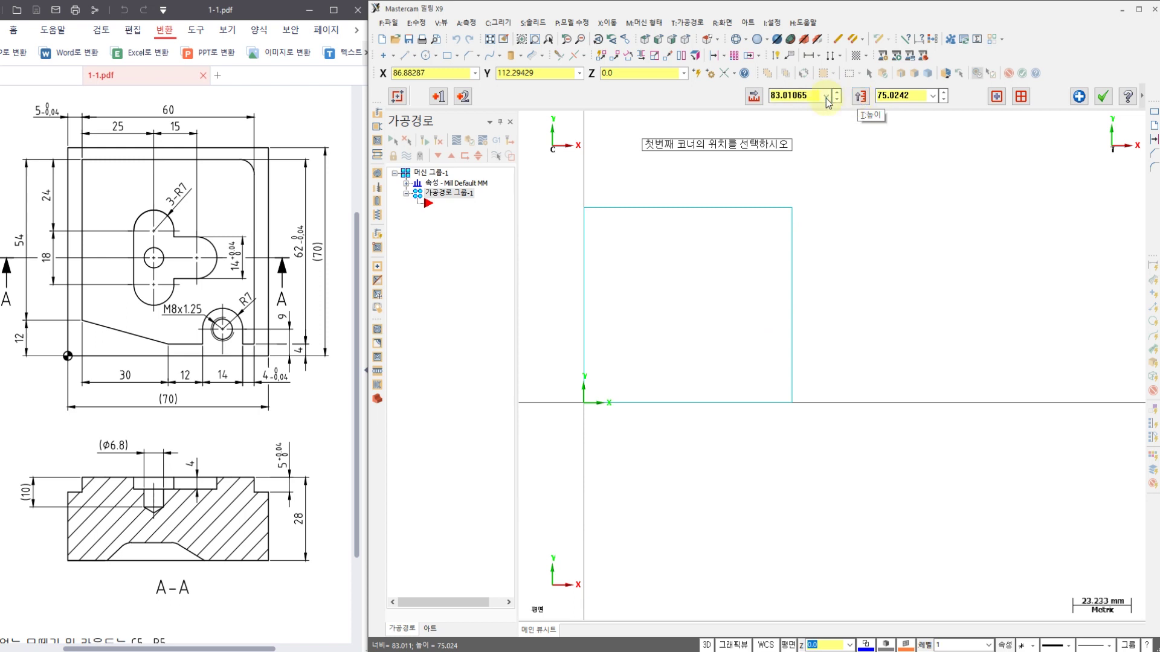
- Set the rectangle's width and height to 70 mm each and accept it
{"action": "double_click", "coordinate": [793, 95]}
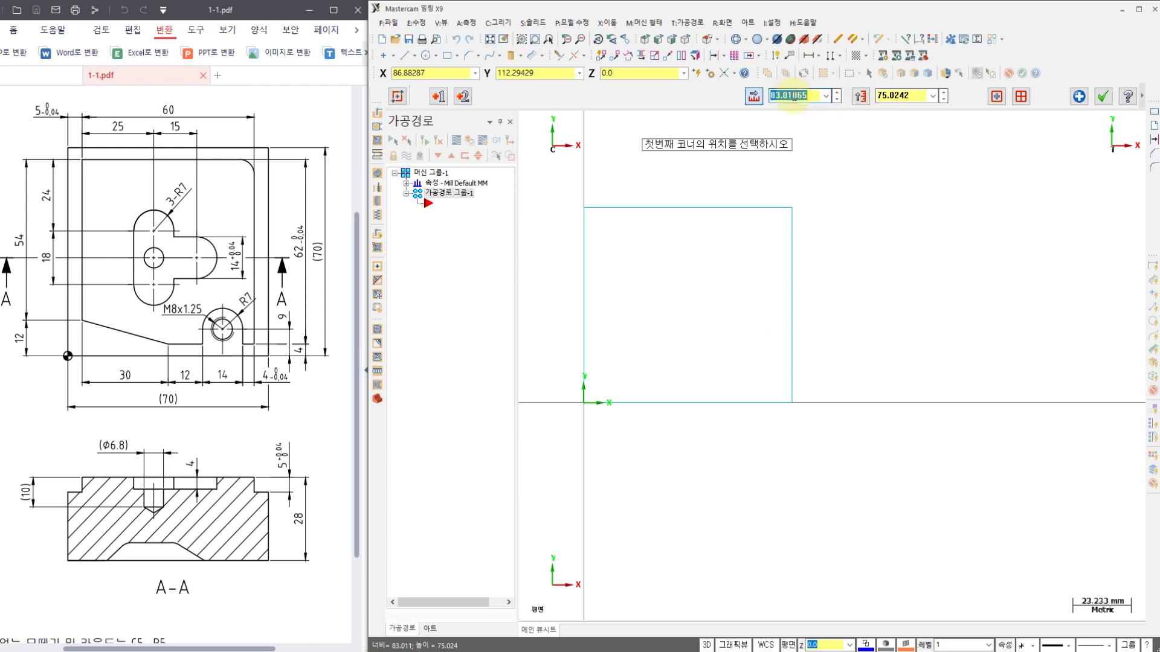
{"action": "key", "text": "Return"}
{"action": "double_click", "coordinate": [887, 97]}
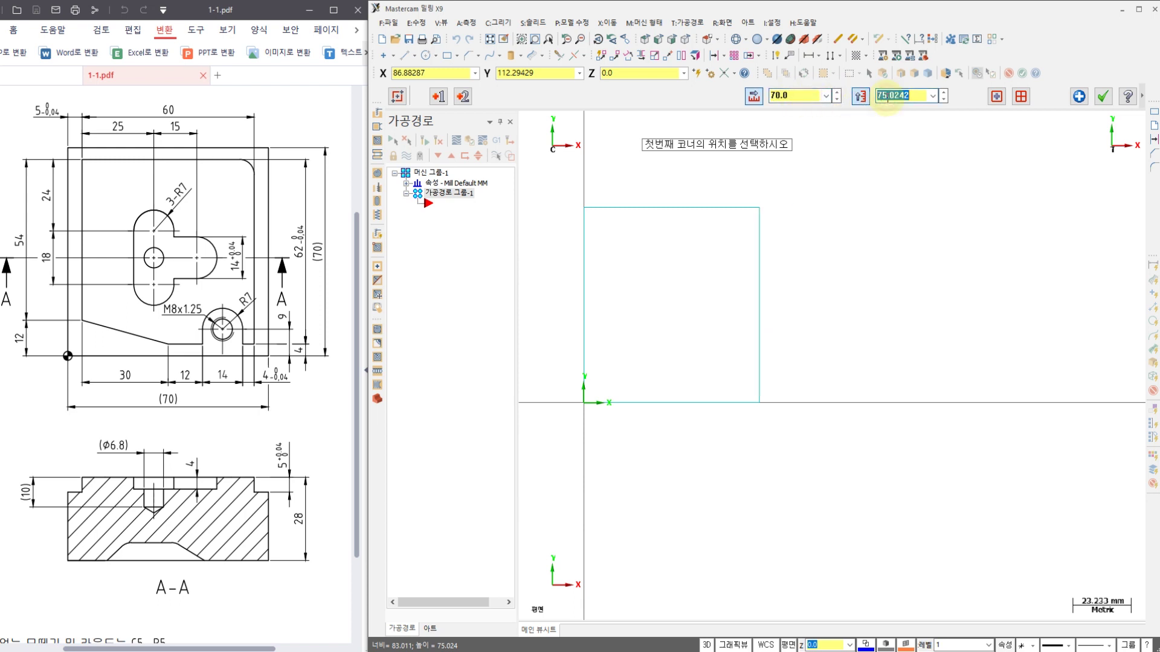
{"action": "type", "text": "70"}
{"action": "key", "text": "Return"}
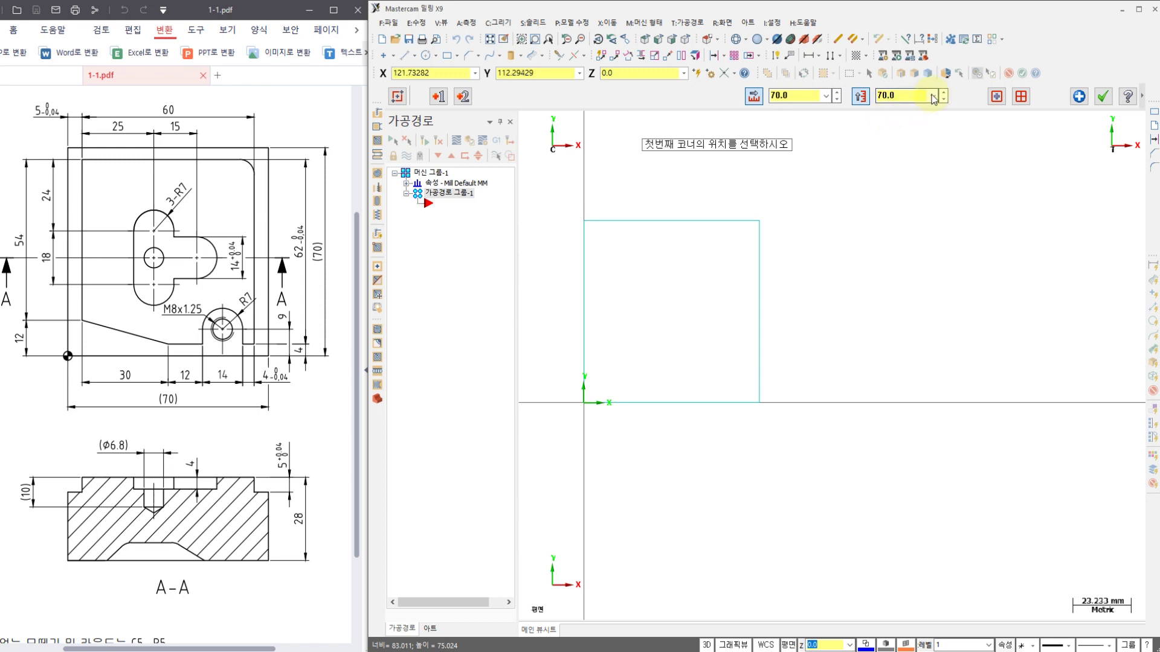
{"action": "left_click", "coordinate": [1102, 98]}
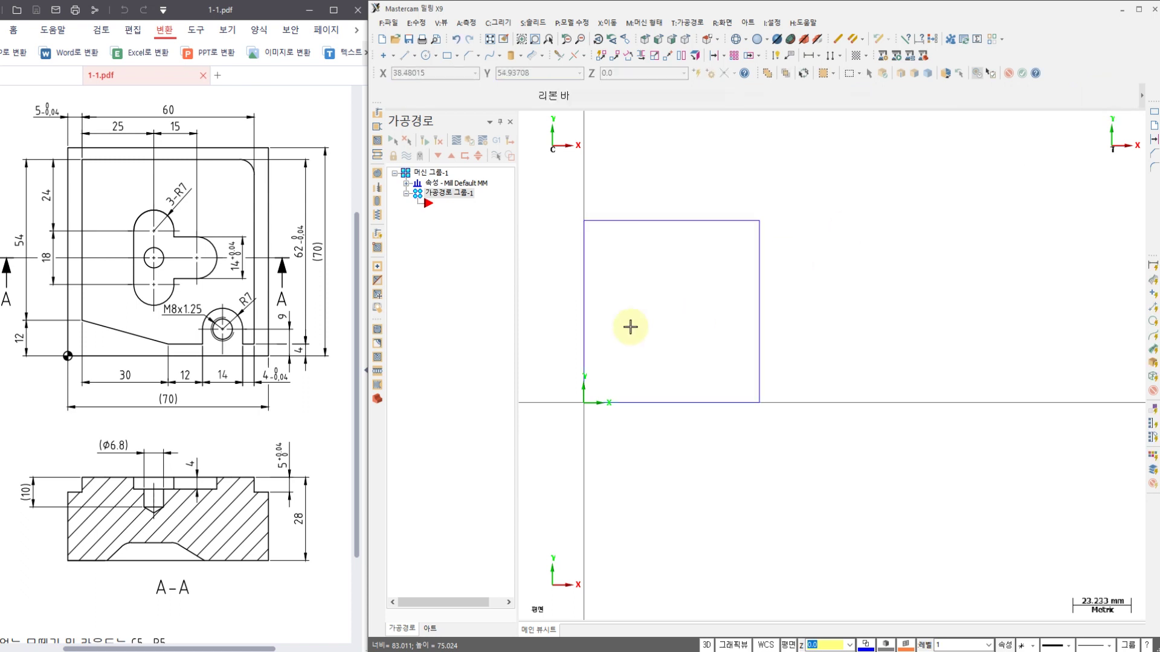
- Start Smart dimensioning and ink a slanted line inside the rectangle, with a square at each end and a cross at its midpoint
{"action": "scroll", "coordinate": [601, 296], "scroll_direction": "up", "scroll_amount": 2}
{"action": "middle_click_drag", "start_coordinate": [603, 292], "coordinate": [682, 281]}
{"action": "scroll", "coordinate": [719, 284], "scroll_direction": "up", "scroll_amount": 2}
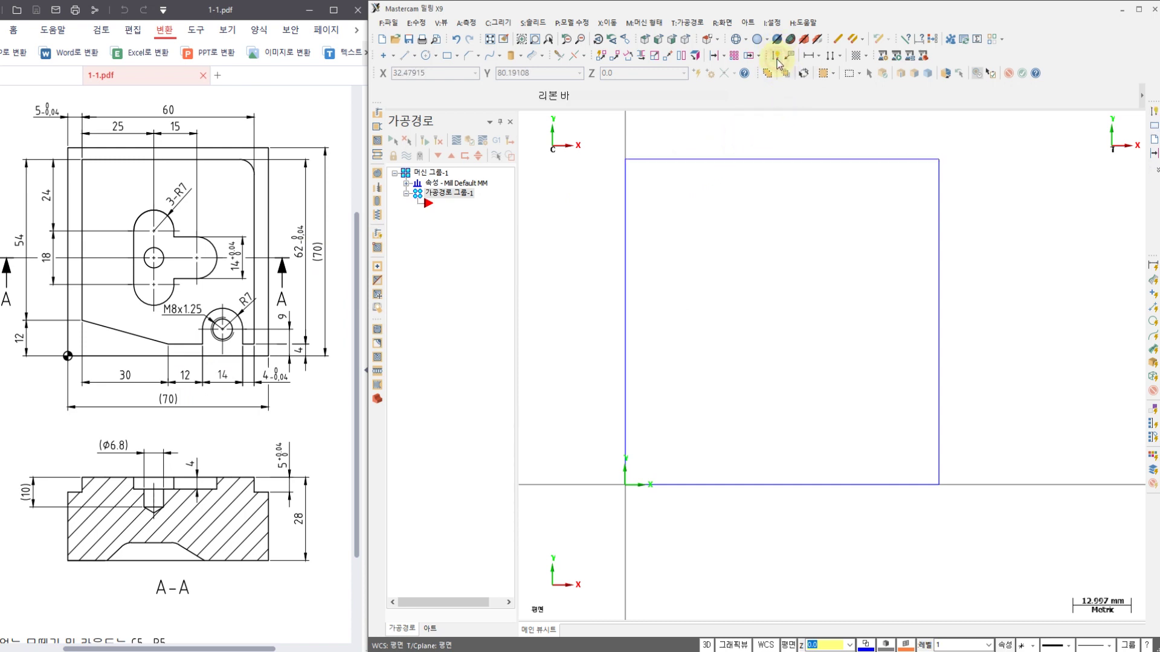
{"action": "left_click", "coordinate": [776, 59]}
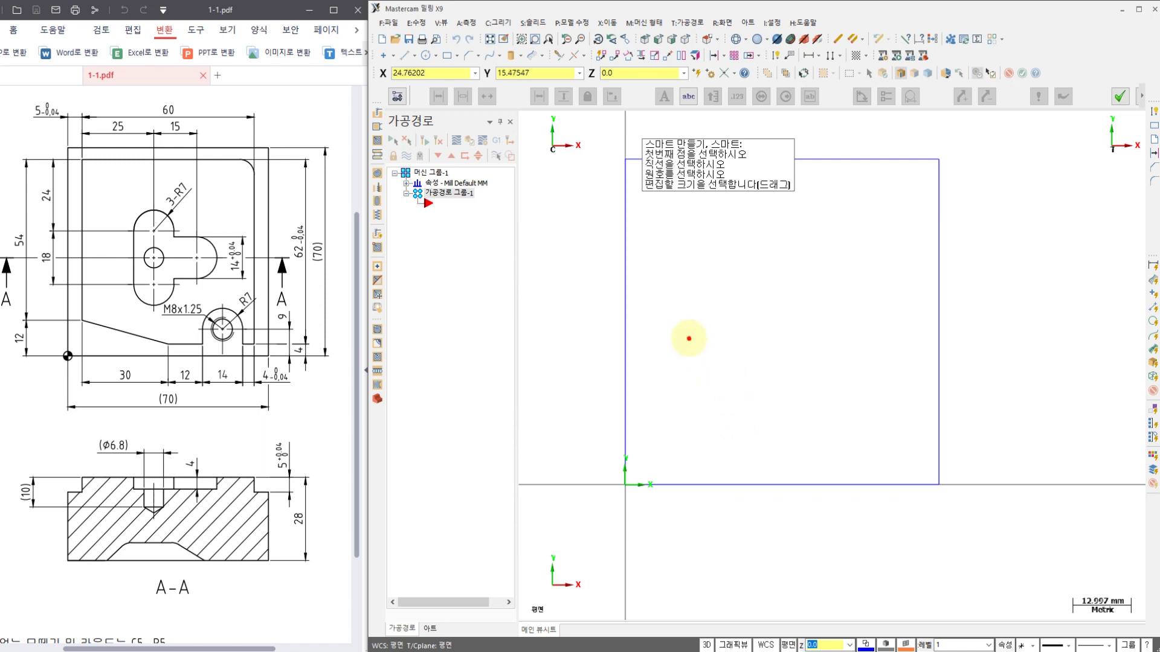
{"action": "left_click_drag", "start_coordinate": [688, 338], "coordinate": [877, 299]}
{"action": "mouse_move", "coordinate": [631, 496]}
{"action": "left_mouse_down"}
{"action": "mouse_move", "coordinate": [747, 495]}
{"action": "mouse_move", "coordinate": [937, 346]}
{"action": "left_mouse_up"}
{"action": "key", "text": "ctrl+z"}
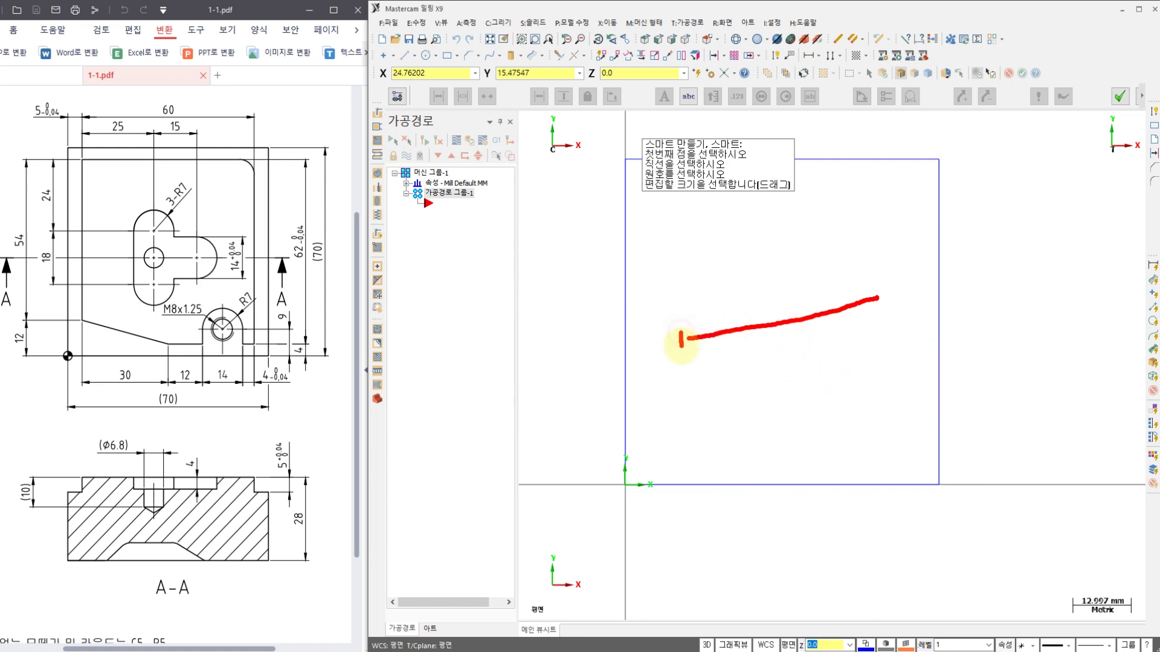
{"action": "left_click_drag", "start_coordinate": [681, 347], "coordinate": [683, 350]}
{"action": "mouse_move", "coordinate": [682, 332]}
{"action": "left_mouse_down"}
{"action": "mouse_move", "coordinate": [706, 347]}
{"action": "mouse_move", "coordinate": [681, 352]}
{"action": "left_mouse_up"}
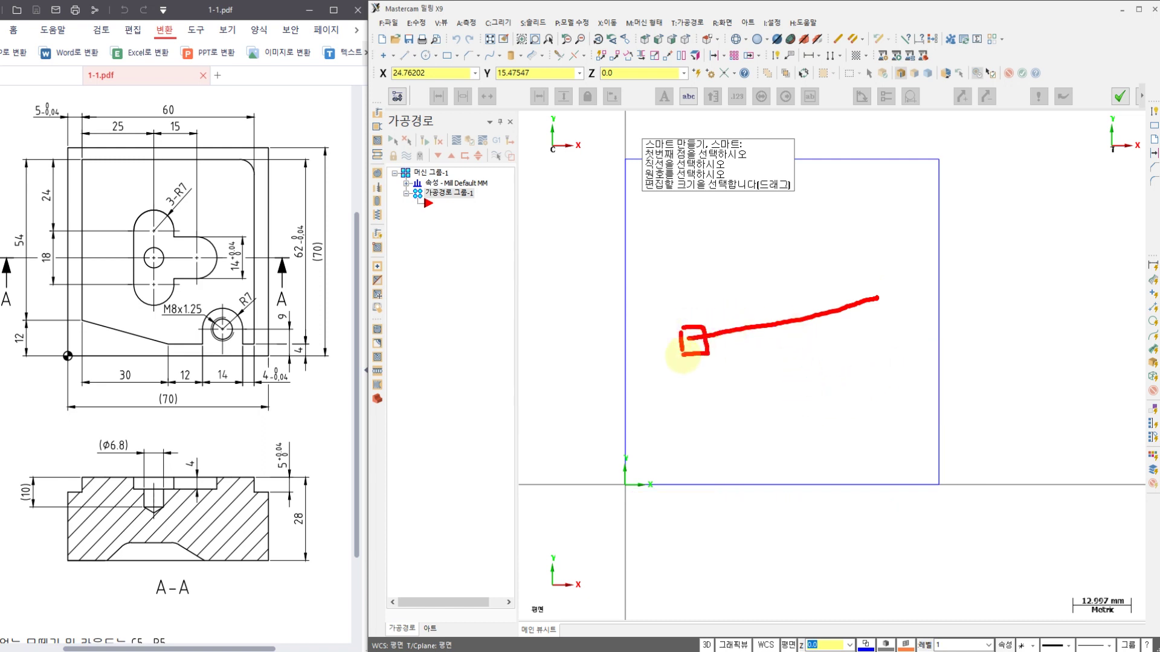
{"action": "mouse_move", "coordinate": [868, 283]}
{"action": "left_mouse_down"}
{"action": "mouse_move", "coordinate": [868, 322]}
{"action": "mouse_move", "coordinate": [888, 284]}
{"action": "mouse_move", "coordinate": [891, 313]}
{"action": "mouse_move", "coordinate": [867, 318]}
{"action": "left_mouse_up"}
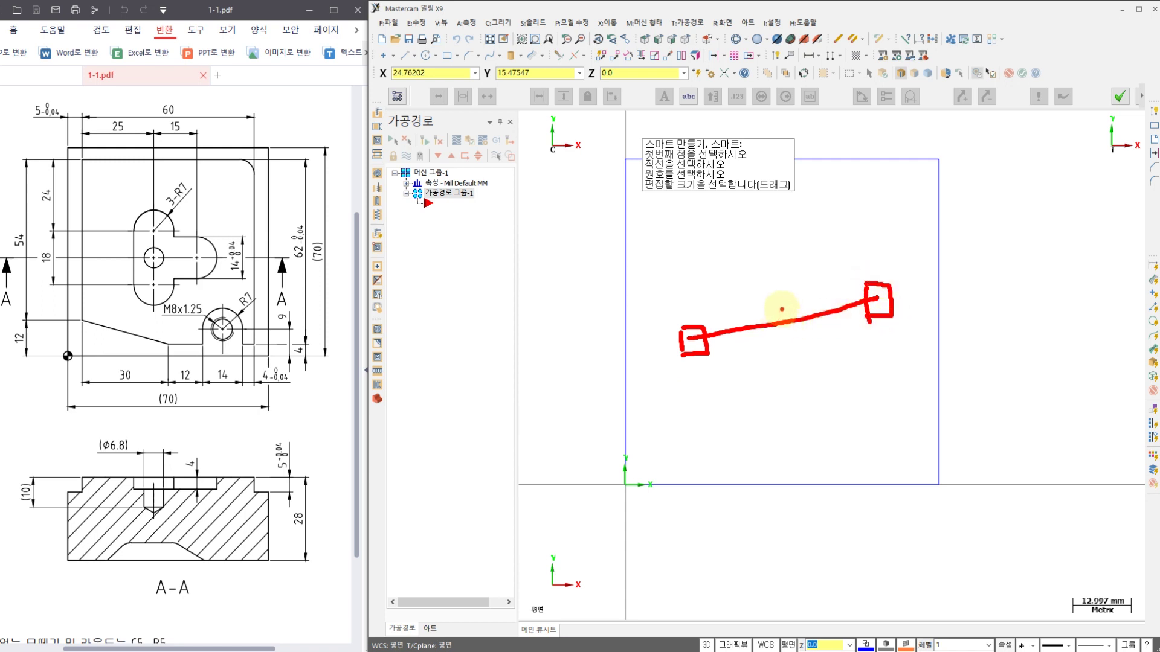
{"action": "mouse_move", "coordinate": [785, 309]}
{"action": "left_mouse_down"}
{"action": "mouse_move", "coordinate": [776, 339]}
{"action": "mouse_move", "coordinate": [795, 333]}
{"action": "left_mouse_up"}
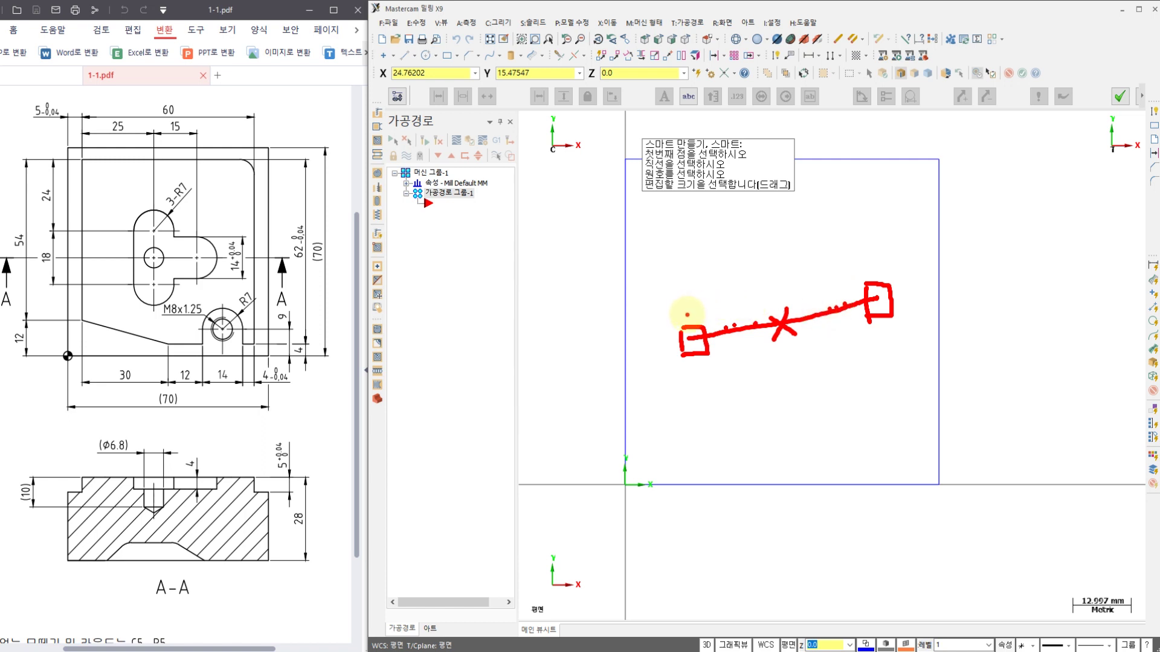
- Dot above the ink line's ends and middle, and ink a large circle with a center cross touching the line's lower end
{"action": "left_click", "coordinate": [879, 275]}
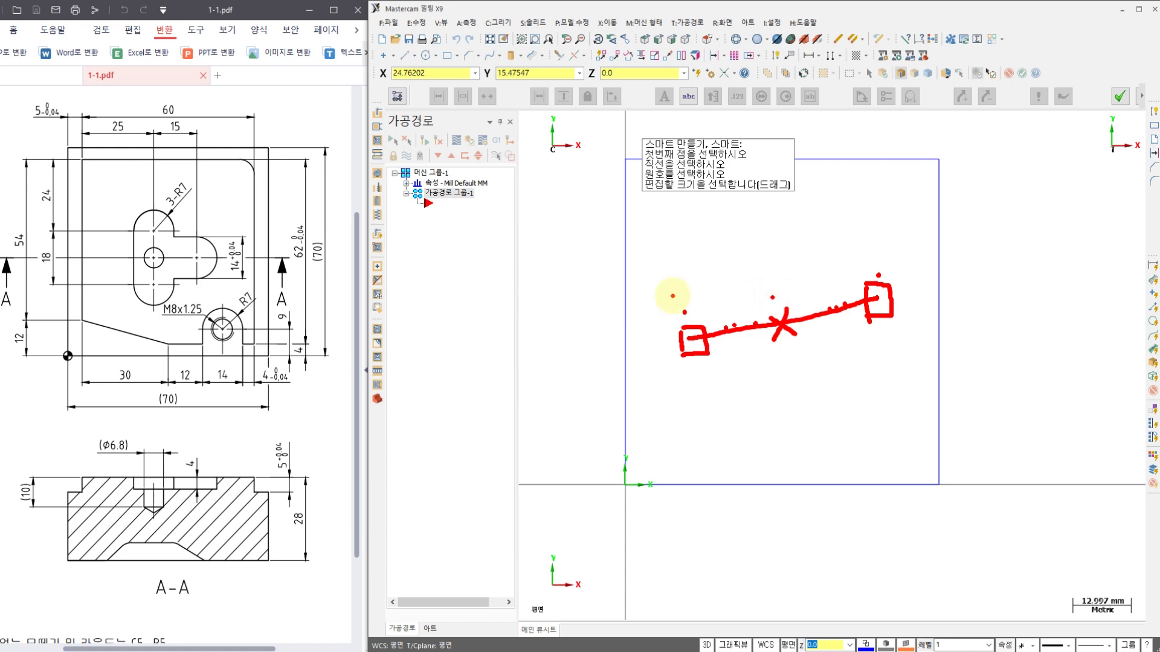
{"action": "mouse_move", "coordinate": [623, 266]}
{"action": "left_mouse_down"}
{"action": "mouse_move", "coordinate": [488, 326]}
{"action": "mouse_move", "coordinate": [606, 426]}
{"action": "mouse_move", "coordinate": [676, 284]}
{"action": "mouse_move", "coordinate": [622, 265]}
{"action": "left_mouse_up"}
{"action": "left_click", "coordinate": [586, 339]}
{"action": "left_click_drag", "start_coordinate": [578, 342], "coordinate": [592, 342]}
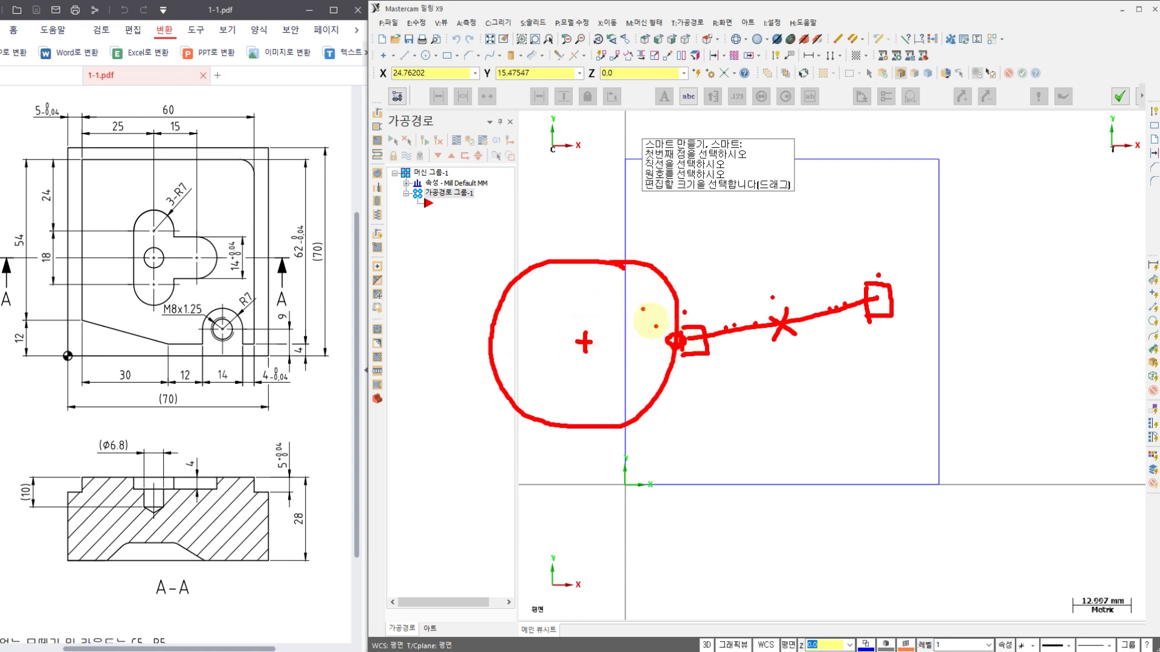
- Dot the ink circle's quadrant points and add small curved strokes near its center
{"action": "left_click", "coordinate": [656, 327]}
{"action": "left_click", "coordinate": [591, 256]}
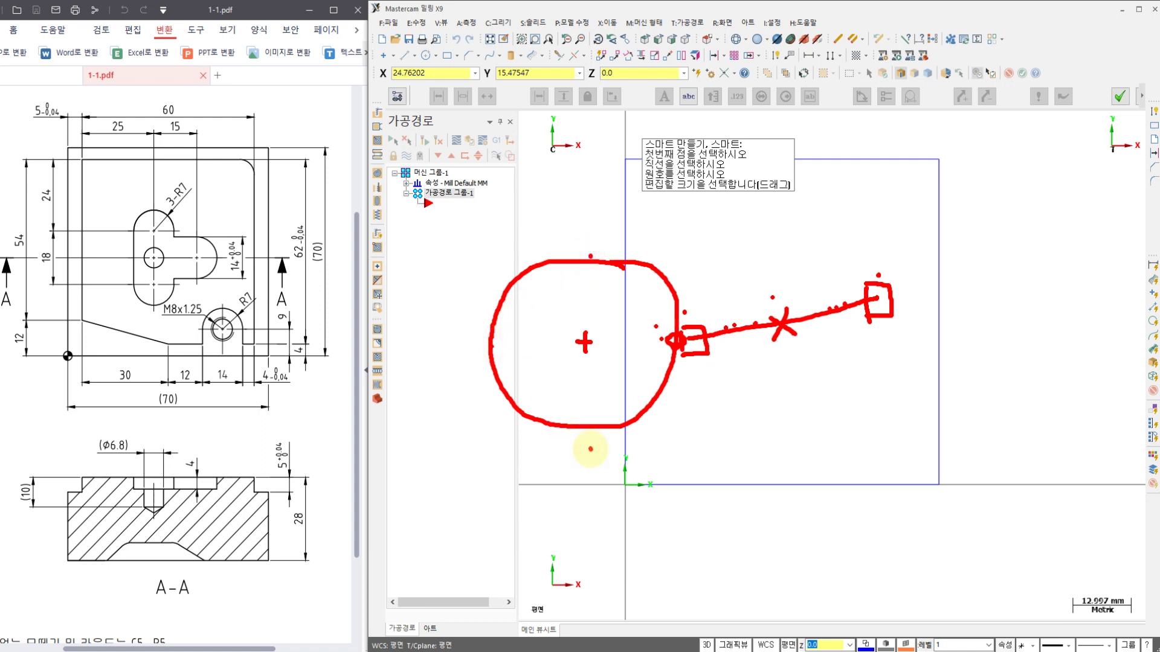
{"action": "left_click", "coordinate": [591, 449]}
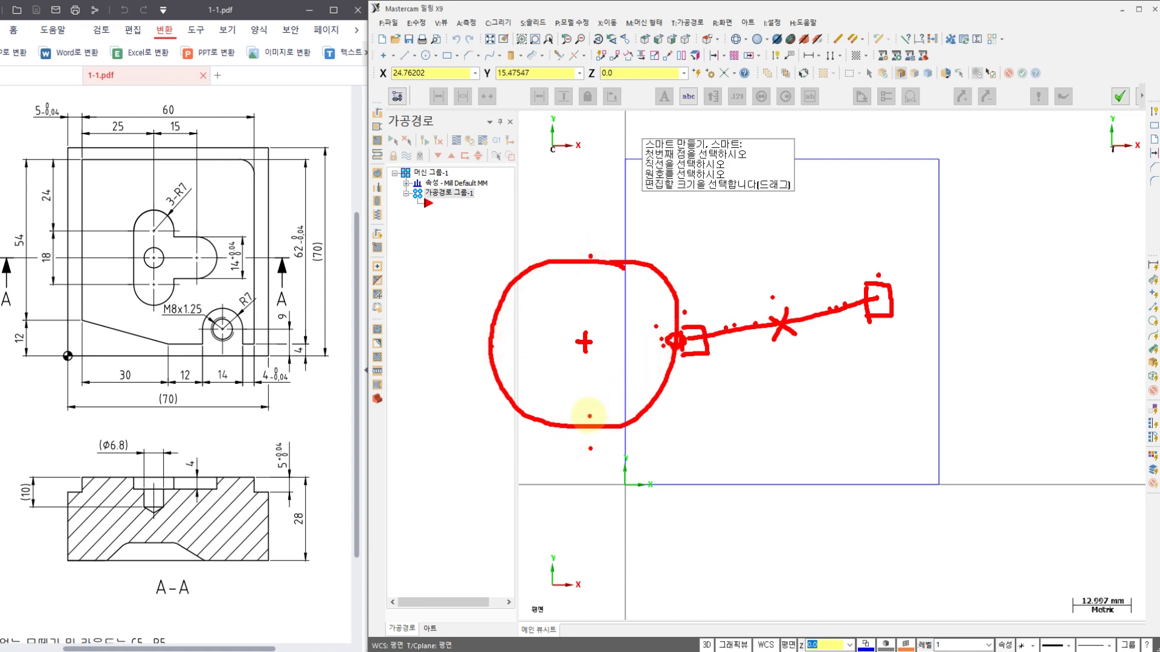
{"action": "left_click", "coordinate": [589, 415]}
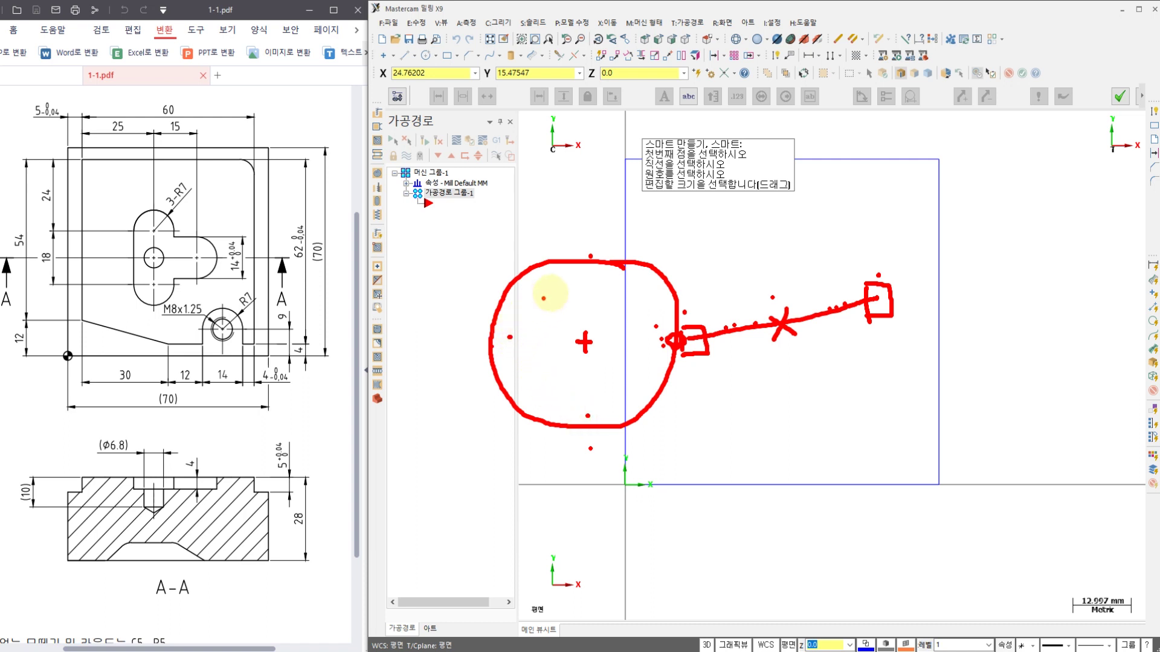
{"action": "left_click", "coordinate": [588, 273]}
{"action": "left_click", "coordinate": [557, 299]}
{"action": "left_click", "coordinate": [563, 299]}
{"action": "mouse_move", "coordinate": [549, 312]}
{"action": "left_mouse_down"}
{"action": "mouse_move", "coordinate": [580, 298]}
{"action": "mouse_move", "coordinate": [577, 335]}
{"action": "left_mouse_up"}
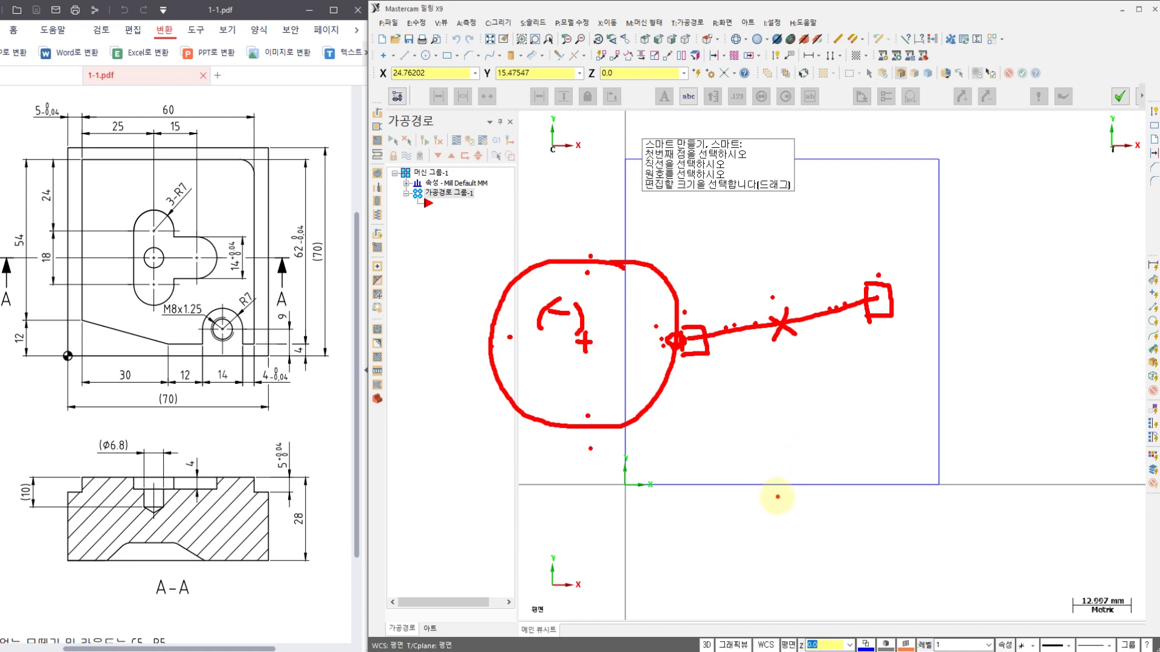
- Ink an arc below the slanted line with squared ends and a crossed midpoint, plus a downward arrow between the two
{"action": "mouse_move", "coordinate": [774, 497]}
{"action": "left_mouse_down"}
{"action": "mouse_move", "coordinate": [769, 450]}
{"action": "mouse_move", "coordinate": [828, 401]}
{"action": "mouse_move", "coordinate": [876, 401]}
{"action": "left_mouse_up"}
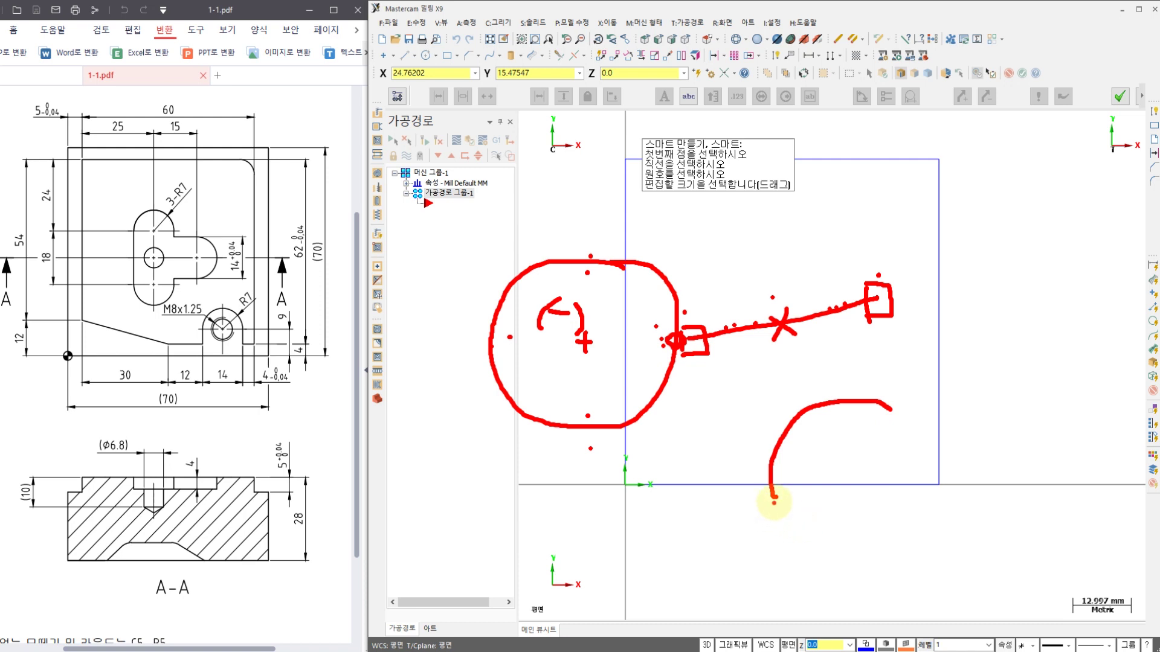
{"action": "left_click_drag", "start_coordinate": [765, 494], "coordinate": [751, 512]}
{"action": "mouse_move", "coordinate": [873, 401]}
{"action": "left_mouse_down"}
{"action": "mouse_move", "coordinate": [888, 426]}
{"action": "mouse_move", "coordinate": [892, 394]}
{"action": "mouse_move", "coordinate": [875, 419]}
{"action": "left_mouse_up"}
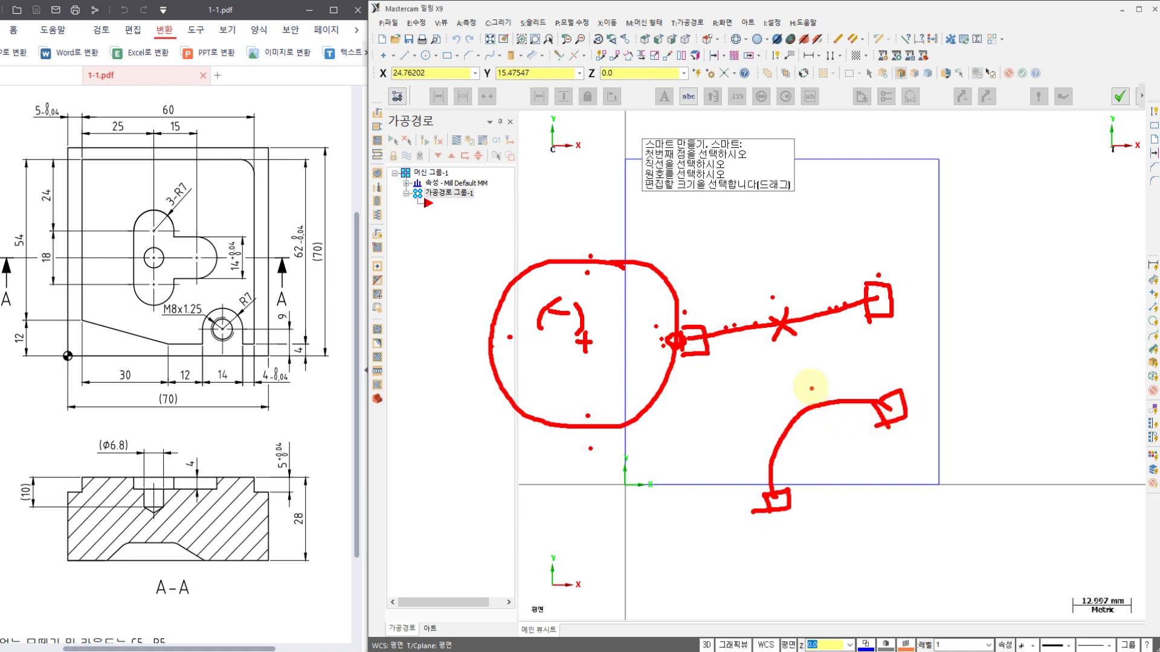
{"action": "left_click_drag", "start_coordinate": [761, 334], "coordinate": [766, 388]}
{"action": "mouse_move", "coordinate": [747, 369]}
{"action": "left_mouse_down"}
{"action": "mouse_move", "coordinate": [823, 418]}
{"action": "mouse_move", "coordinate": [801, 423]}
{"action": "left_mouse_up"}
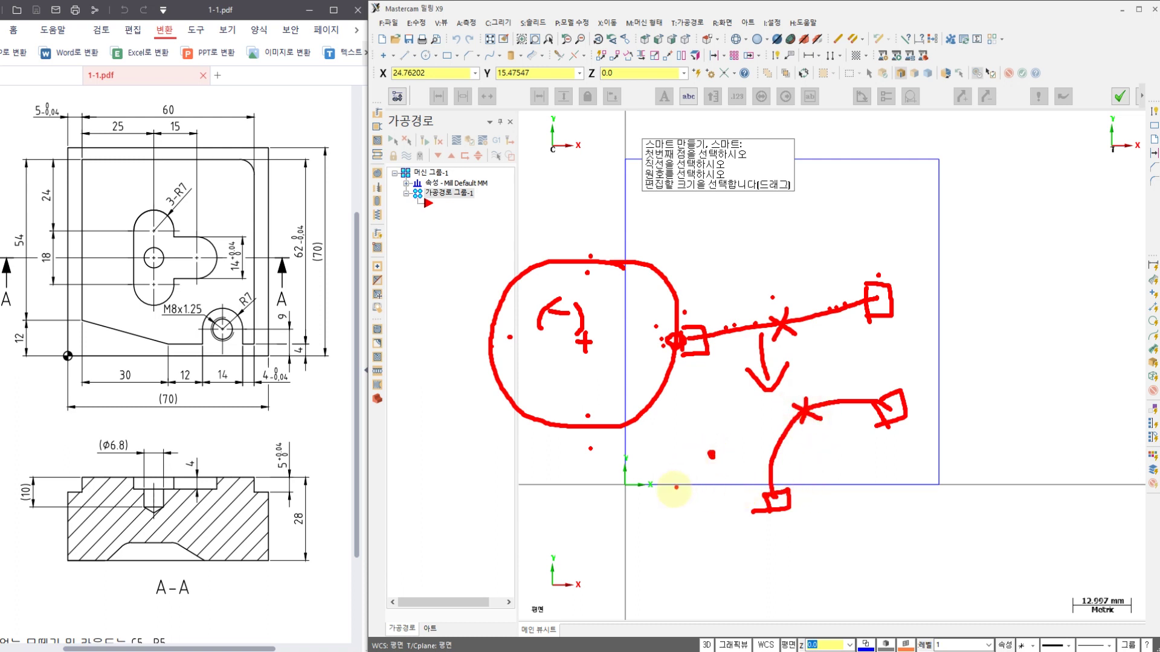
- Ink a box around the dot near the origin, and clear all the ink
{"action": "mouse_move", "coordinate": [699, 473]}
{"action": "left_mouse_down"}
{"action": "mouse_move", "coordinate": [742, 435]}
{"action": "mouse_move", "coordinate": [696, 477]}
{"action": "mouse_move", "coordinate": [678, 444]}
{"action": "left_mouse_up"}
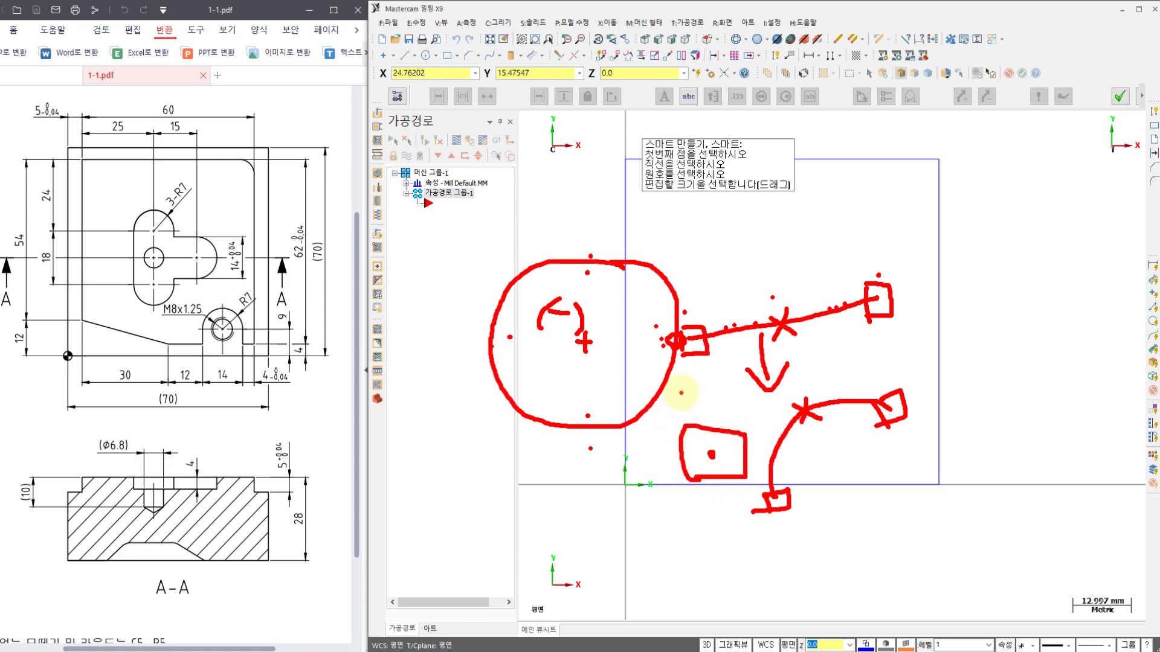
{"action": "key", "text": "Escape"}
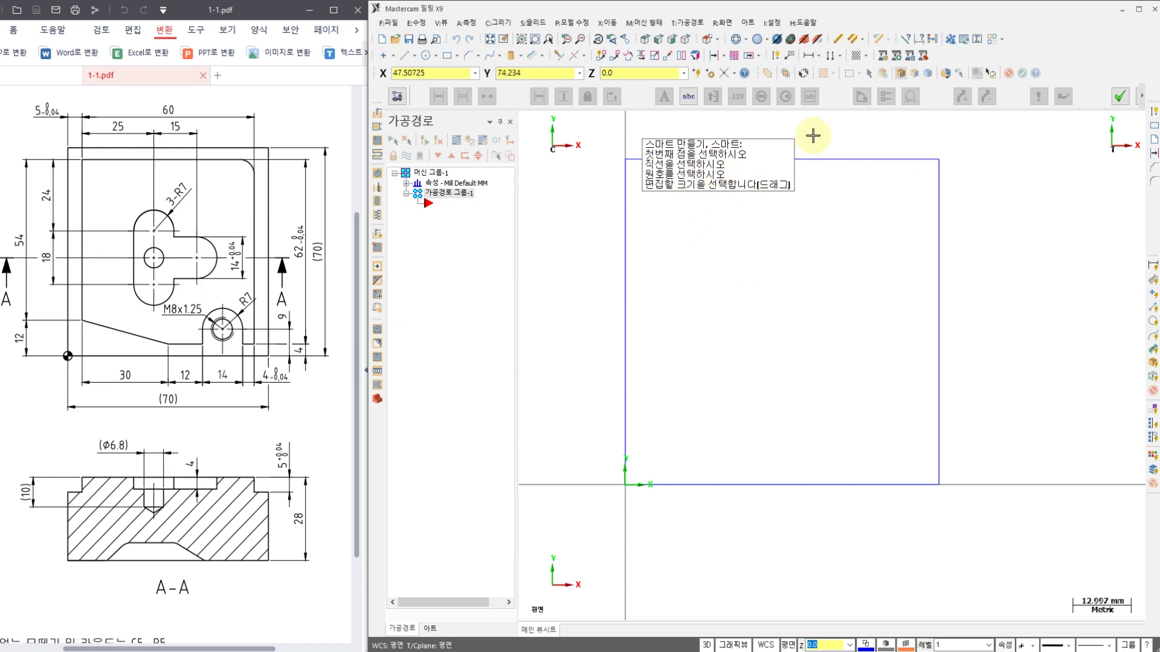
{"action": "key", "text": "Escape"}
- Add a Smart dimension for the rectangle's bottom edge, placed below it
{"action": "left_click", "coordinate": [778, 58]}
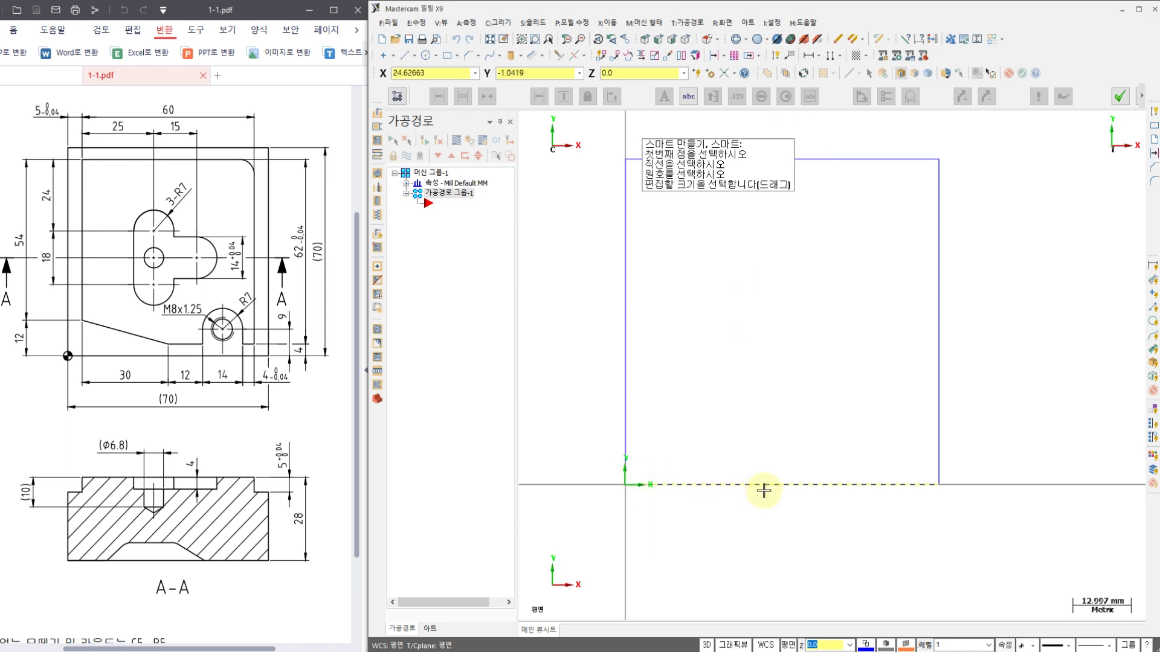
{"action": "left_click", "coordinate": [698, 485]}
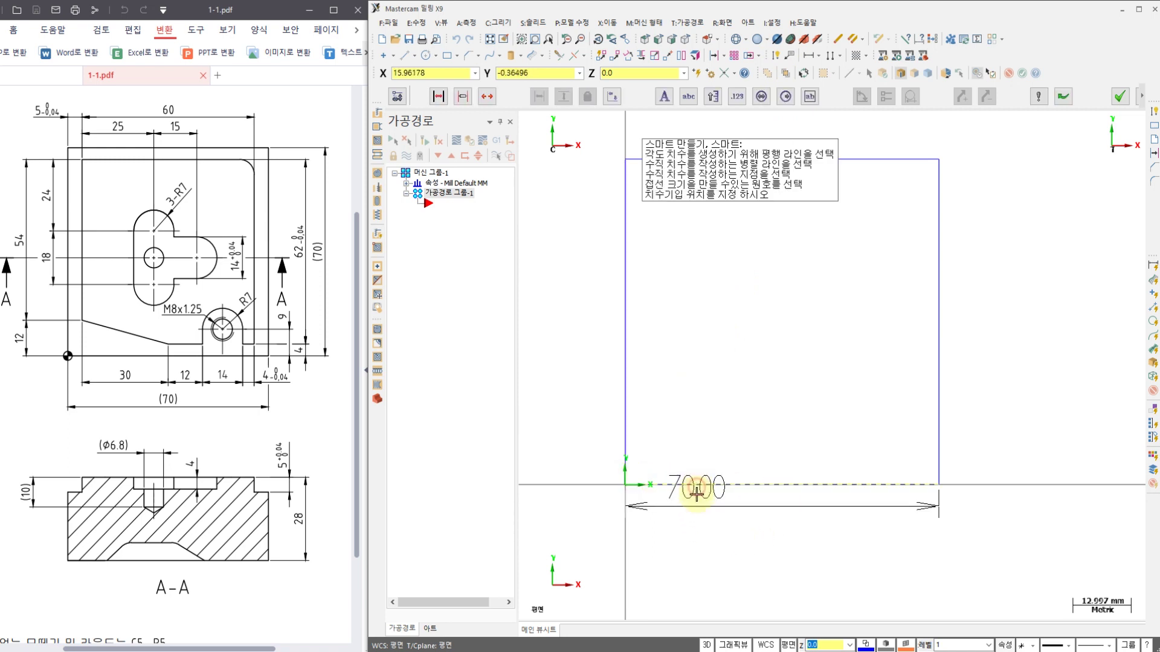
{"action": "left_click", "coordinate": [716, 521]}
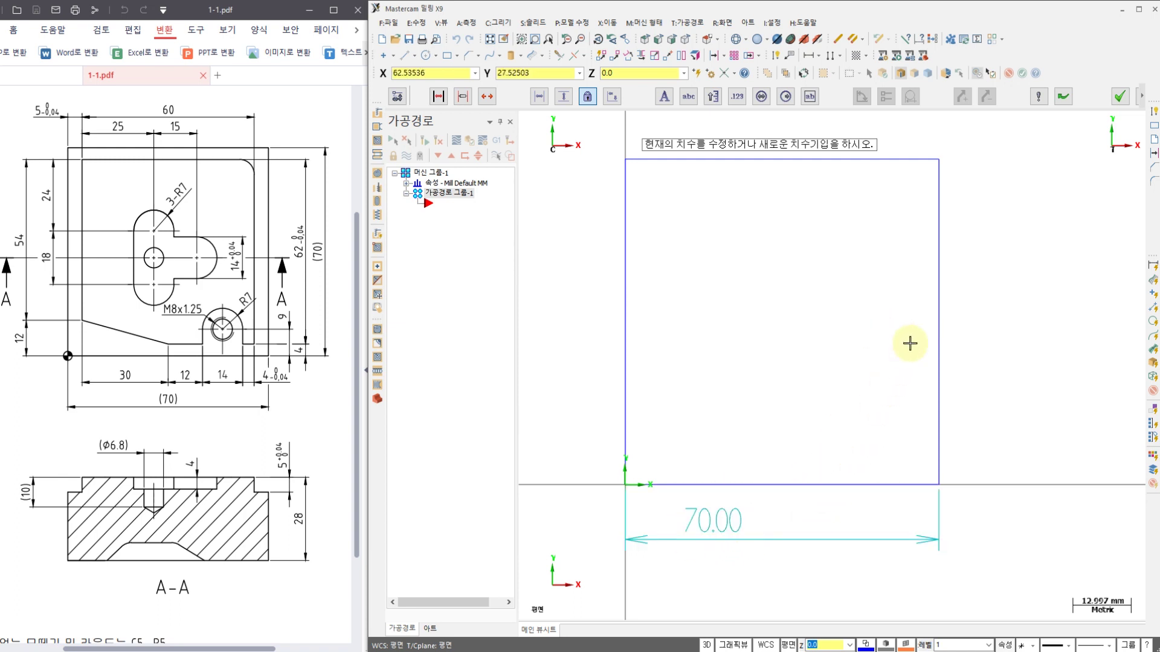
- Add a vertical Smart dimension between the rectangle's upper-right and lower-right corners, placed outside the right edge
{"action": "left_click", "coordinate": [938, 325]}
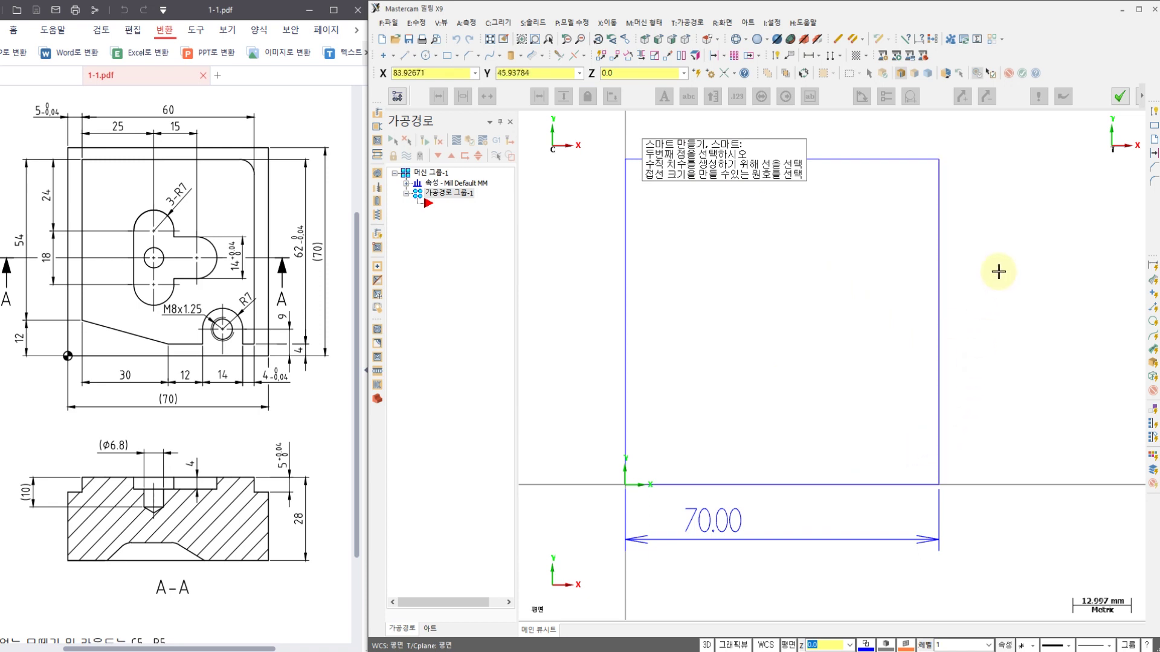
{"action": "key", "text": "Escape"}
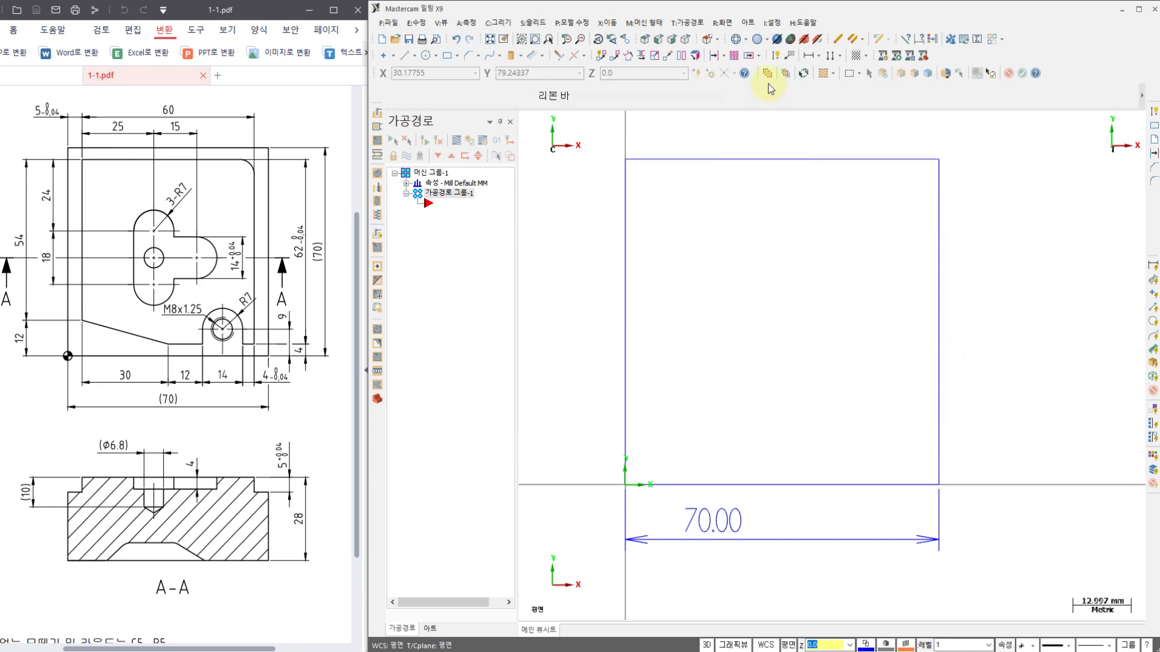
{"action": "left_click", "coordinate": [939, 160]}
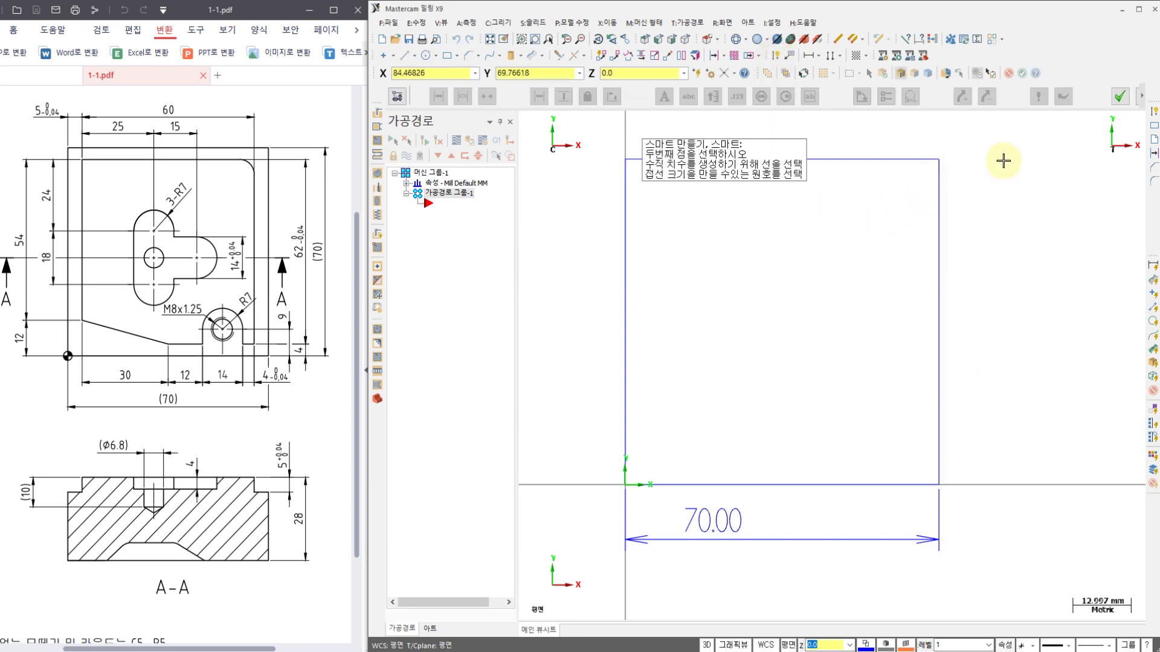
{"action": "left_click", "coordinate": [939, 484]}
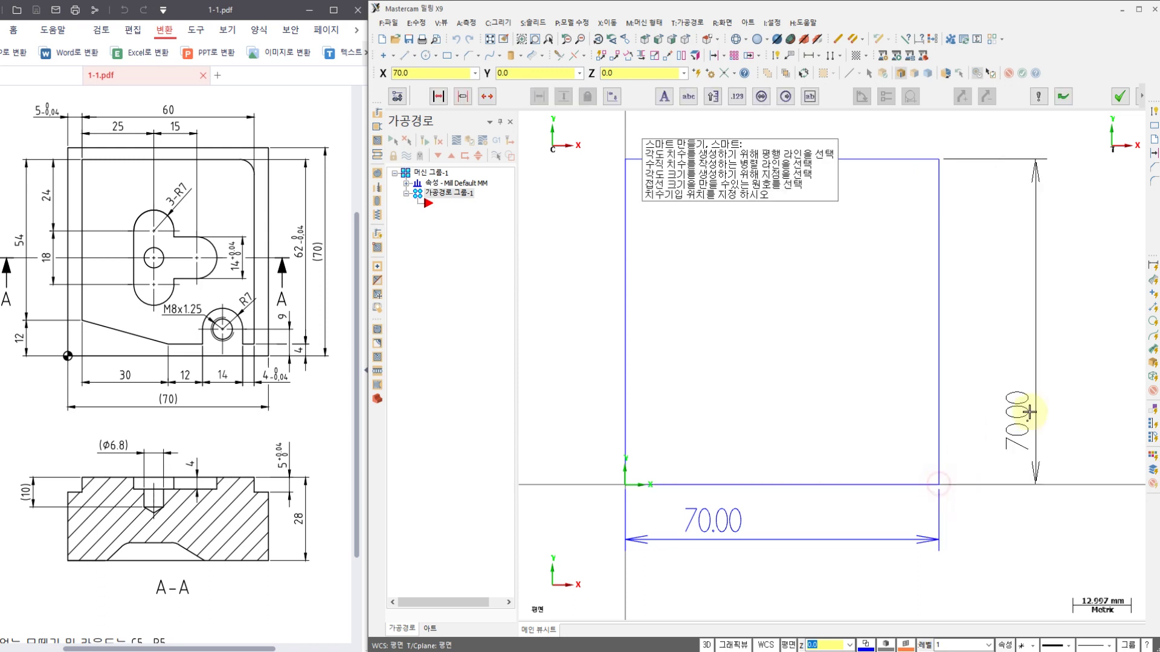
{"action": "left_click", "coordinate": [1004, 400]}
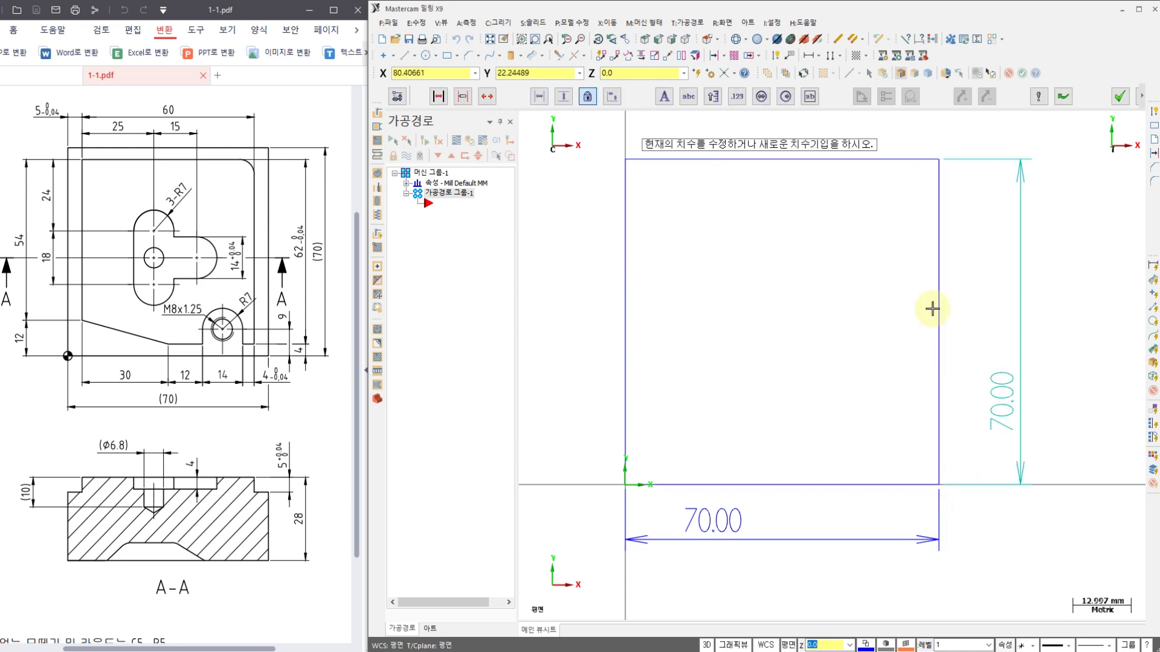
{"action": "key", "text": "Escape"}
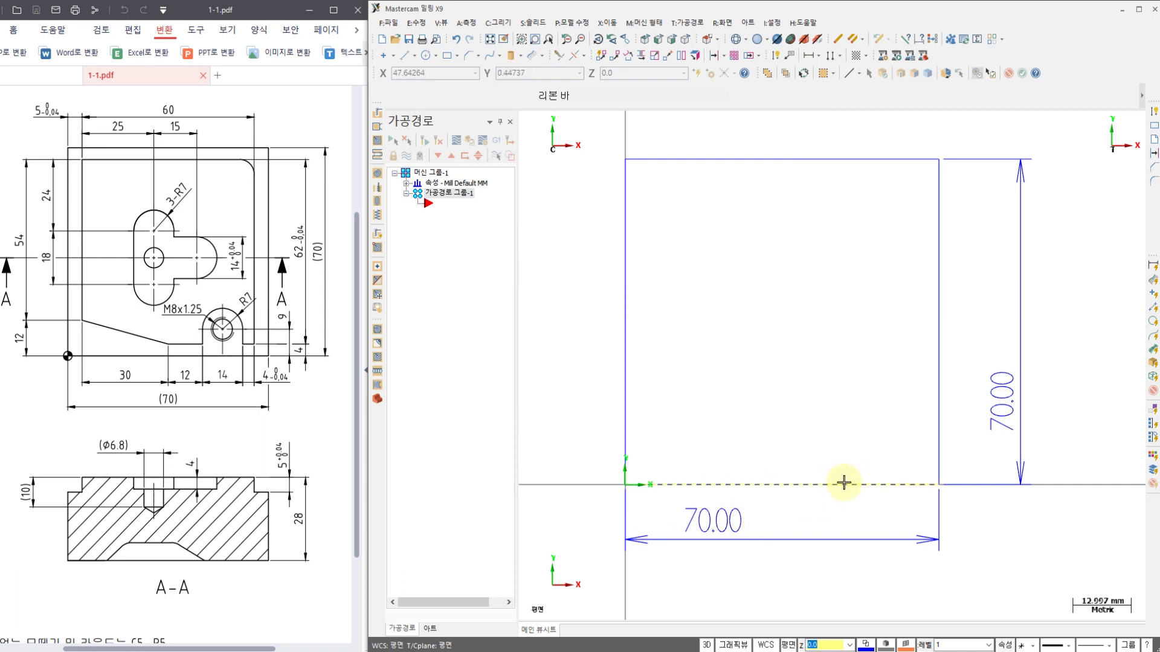
- Delete the horizontal and vertical dimensions of the rectangle
{"action": "left_click", "coordinate": [832, 542]}
{"action": "left_click", "coordinate": [1007, 436]}
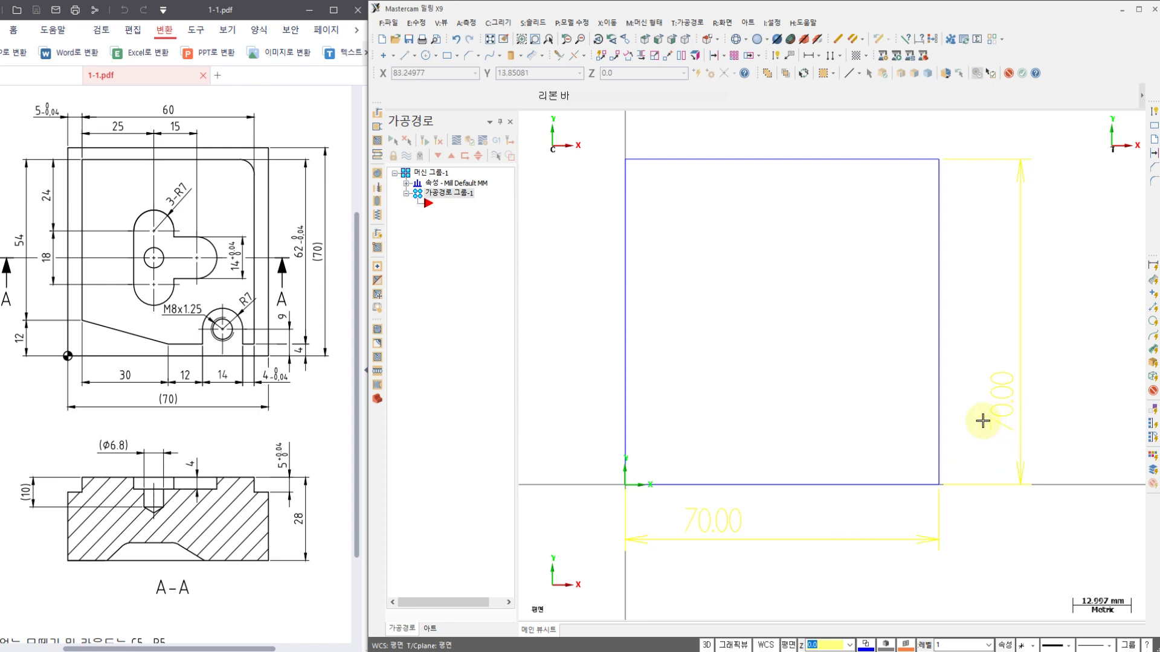
{"action": "key", "text": "Delete"}
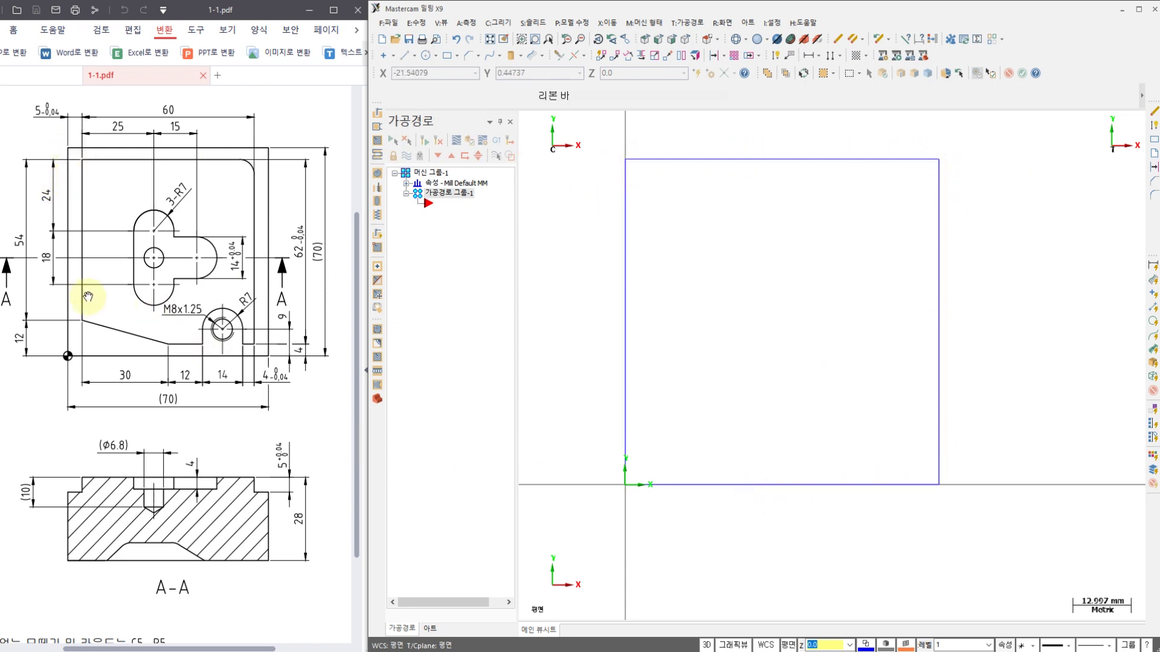
- Trace the island outline and the T-shaped pocket in ink on the PDF plan view, and clear the ink
{"action": "mouse_move", "coordinate": [108, 342]}
{"action": "left_mouse_down"}
{"action": "mouse_move", "coordinate": [71, 305]}
{"action": "mouse_move", "coordinate": [72, 156]}
{"action": "mouse_move", "coordinate": [261, 158]}
{"action": "mouse_move", "coordinate": [258, 350]}
{"action": "mouse_move", "coordinate": [227, 326]}
{"action": "mouse_move", "coordinate": [125, 351]}
{"action": "mouse_move", "coordinate": [82, 337]}
{"action": "left_mouse_up"}
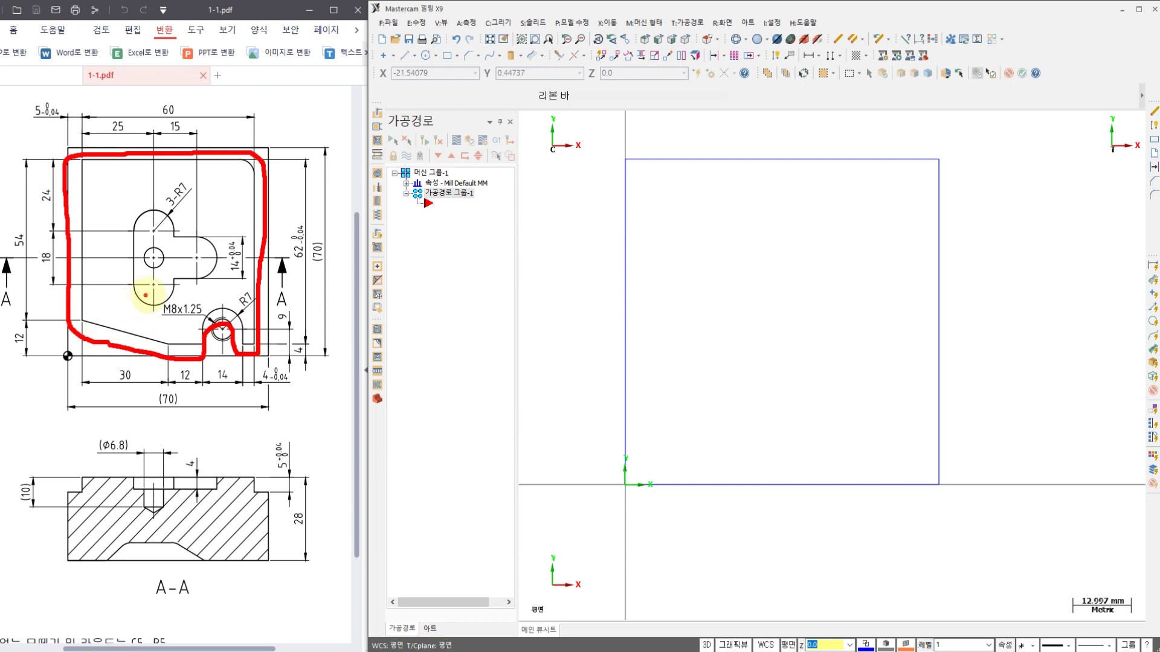
{"action": "mouse_move", "coordinate": [152, 294]}
{"action": "left_mouse_down"}
{"action": "mouse_move", "coordinate": [145, 221]}
{"action": "mouse_move", "coordinate": [150, 266]}
{"action": "mouse_move", "coordinate": [198, 272]}
{"action": "left_mouse_up"}
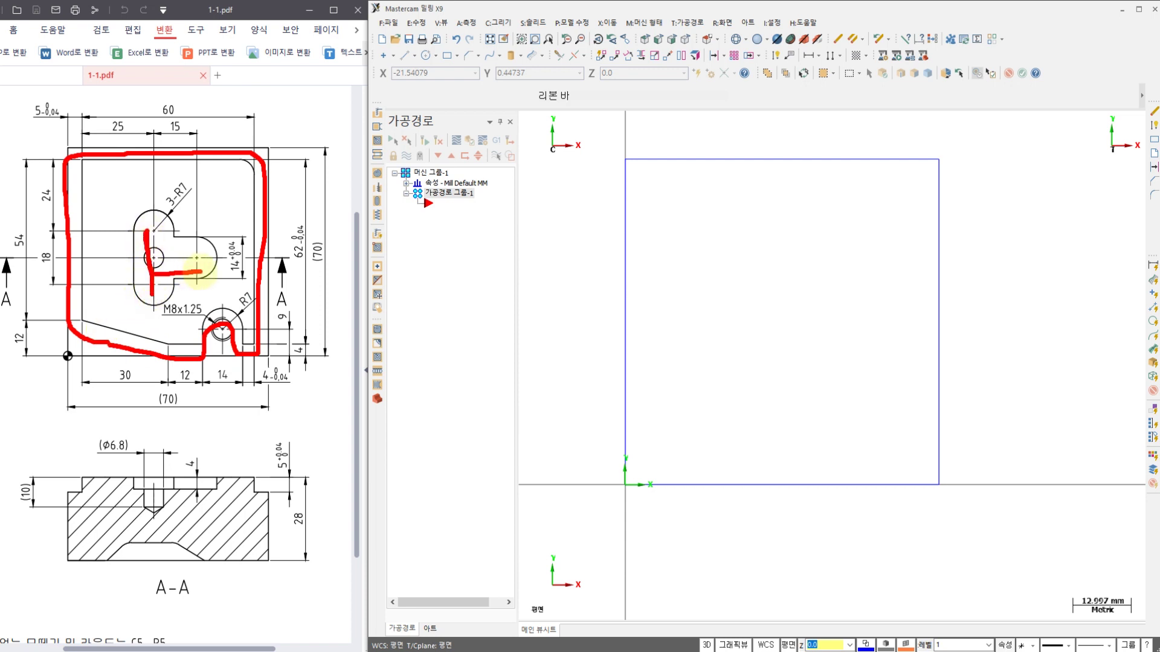
{"action": "key", "text": "Escape"}
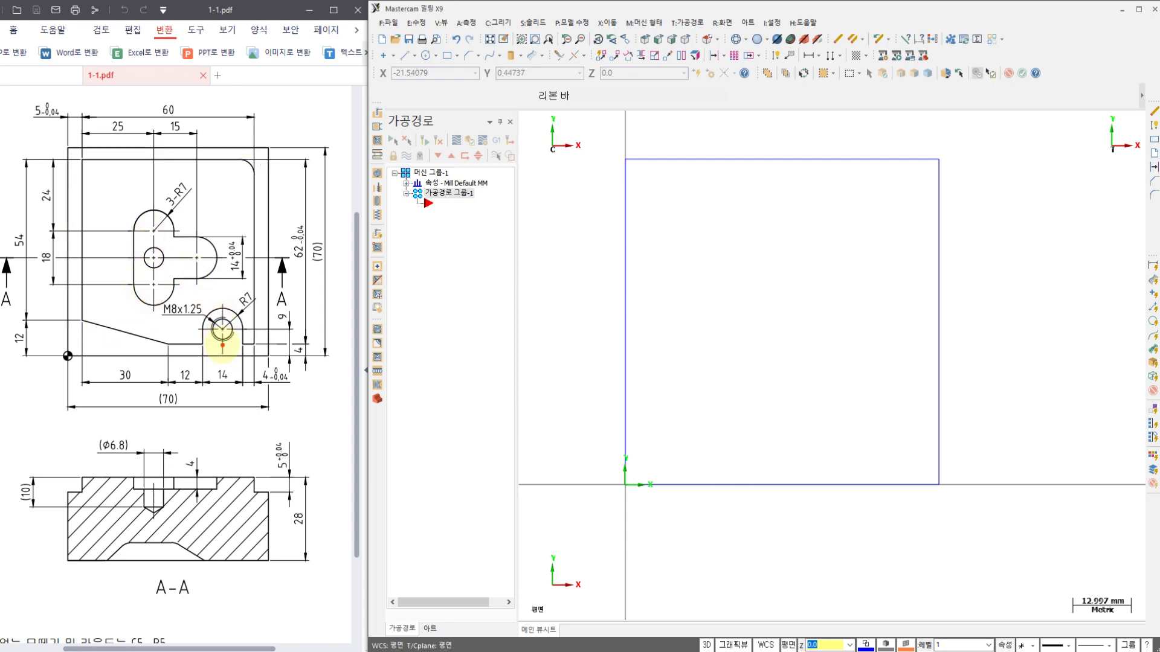
- Circle the M8x1.25 tapped hole and the central hole in ink on the PDF plan view, and clear the ink
{"action": "mouse_move", "coordinate": [222, 345]}
{"action": "left_mouse_down"}
{"action": "mouse_move", "coordinate": [205, 311]}
{"action": "mouse_move", "coordinate": [239, 329]}
{"action": "mouse_move", "coordinate": [209, 343]}
{"action": "left_mouse_up"}
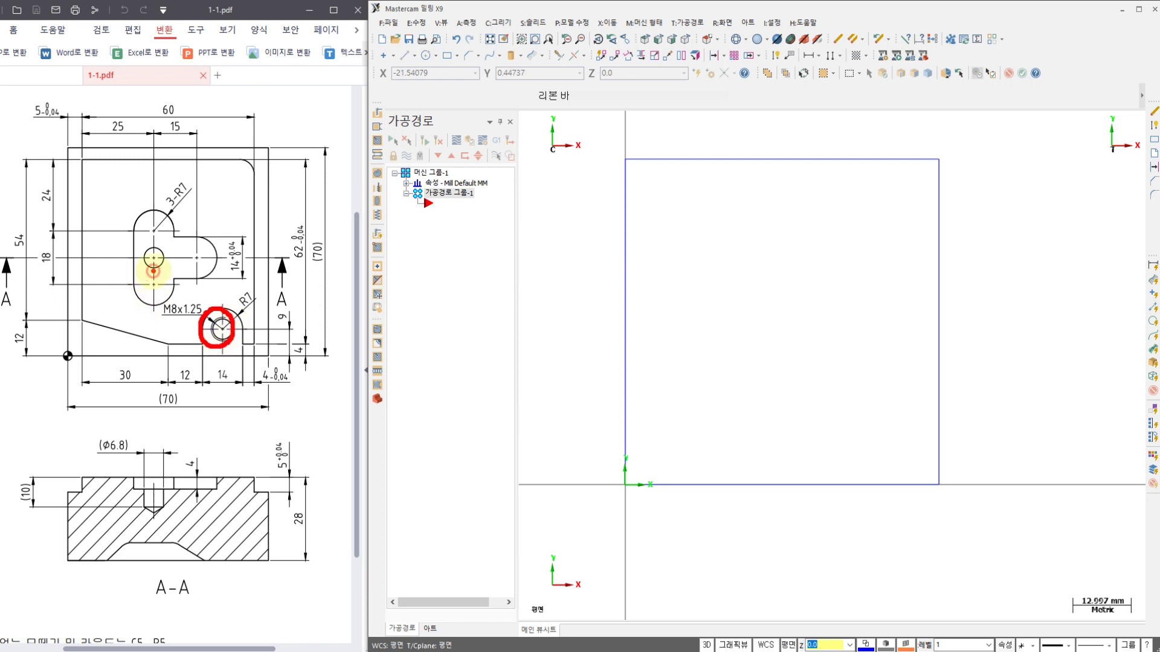
{"action": "mouse_move", "coordinate": [154, 271]}
{"action": "left_mouse_down"}
{"action": "mouse_move", "coordinate": [156, 246]}
{"action": "mouse_move", "coordinate": [161, 284]}
{"action": "left_mouse_up"}
{"action": "key", "text": "Escape"}
{"action": "left_click", "coordinate": [151, 382]}
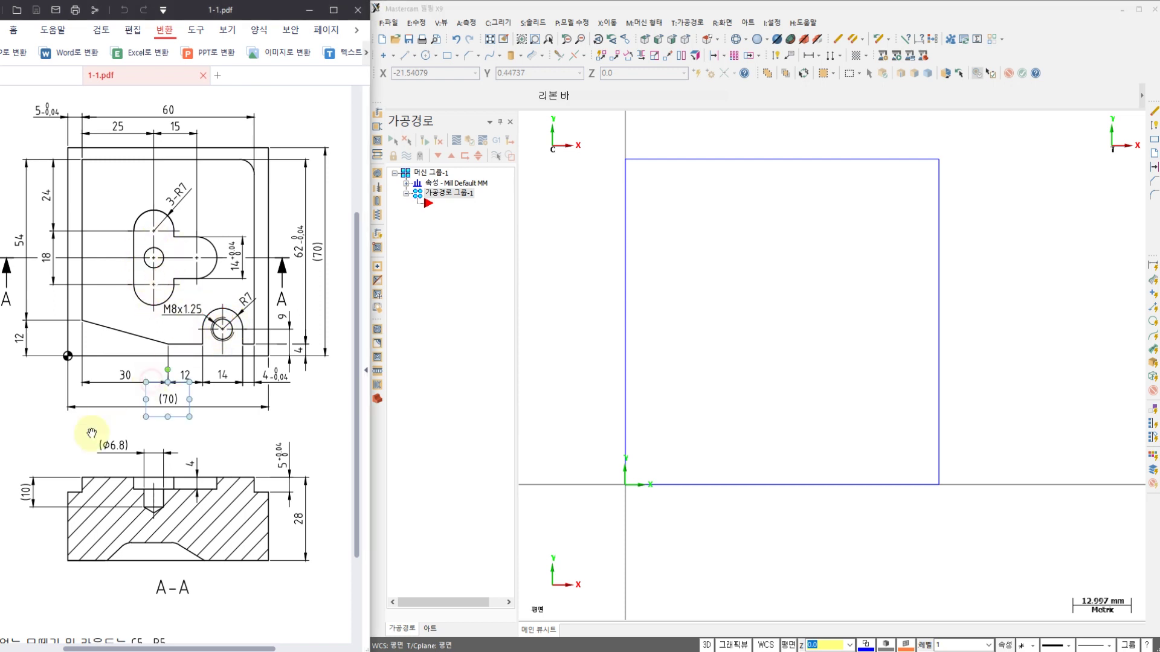
- Examine the PDF notes on unspecified chamfers and rounds below section A-A, and return to the island's left edge in the plan view
{"action": "scroll", "coordinate": [91, 433], "scroll_direction": "down", "scroll_amount": 5}
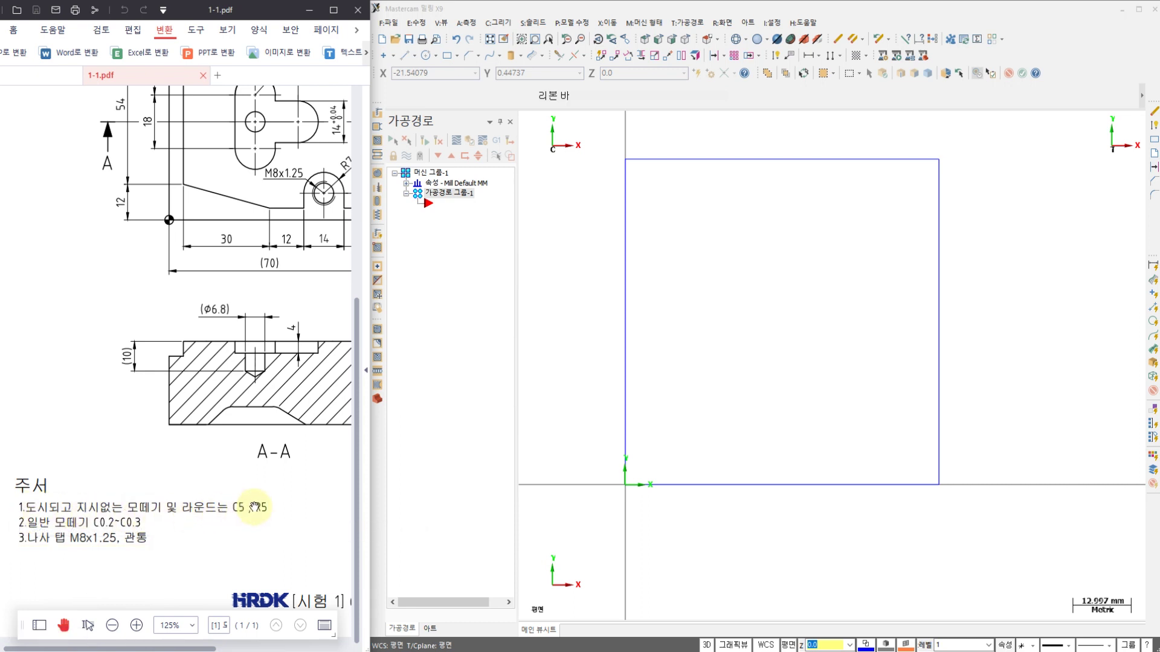
{"action": "left_click_drag", "start_coordinate": [251, 483], "coordinate": [130, 561]}
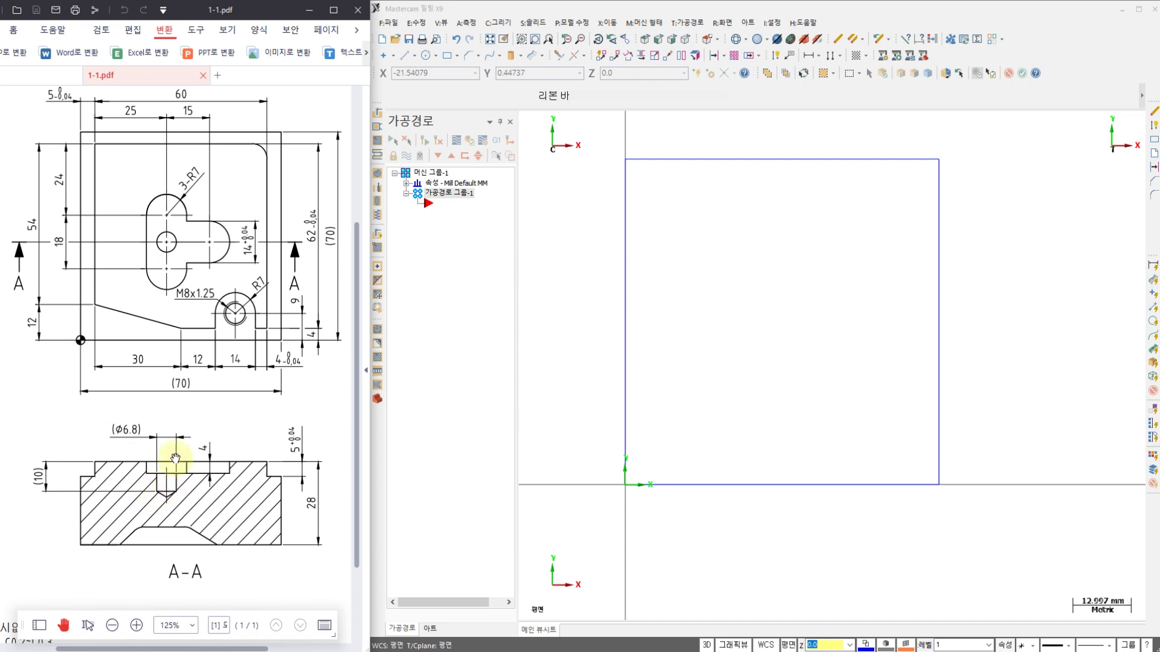
{"action": "middle_click_drag", "start_coordinate": [729, 296], "coordinate": [714, 297]}
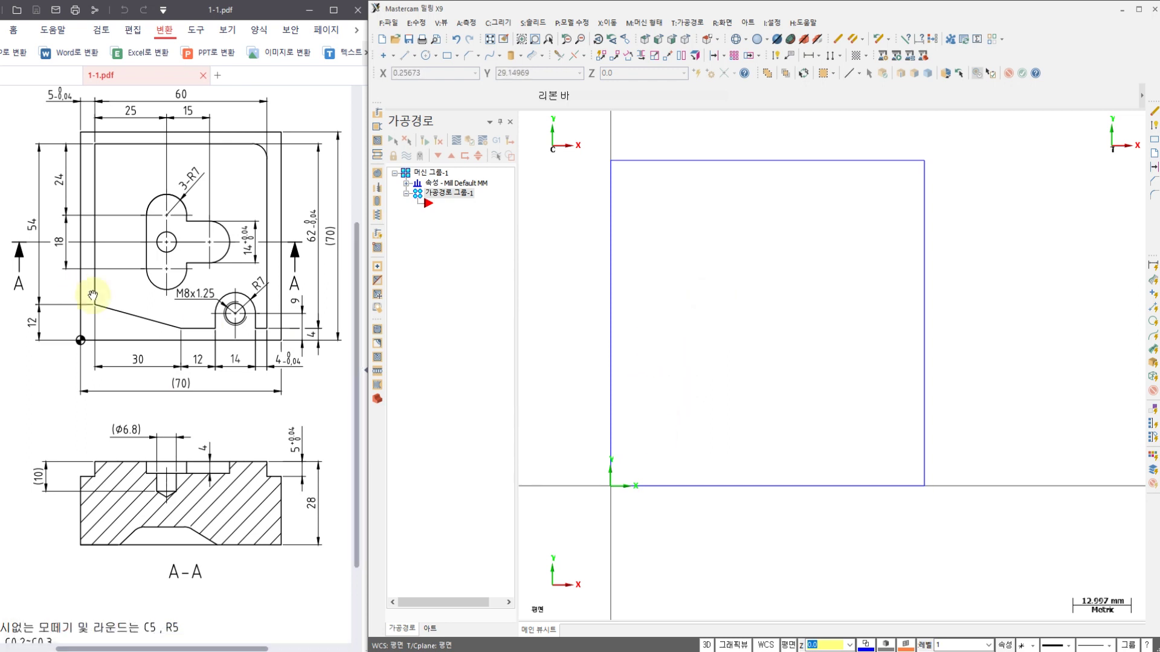
{"action": "left_click_drag", "start_coordinate": [96, 297], "coordinate": [93, 186]}
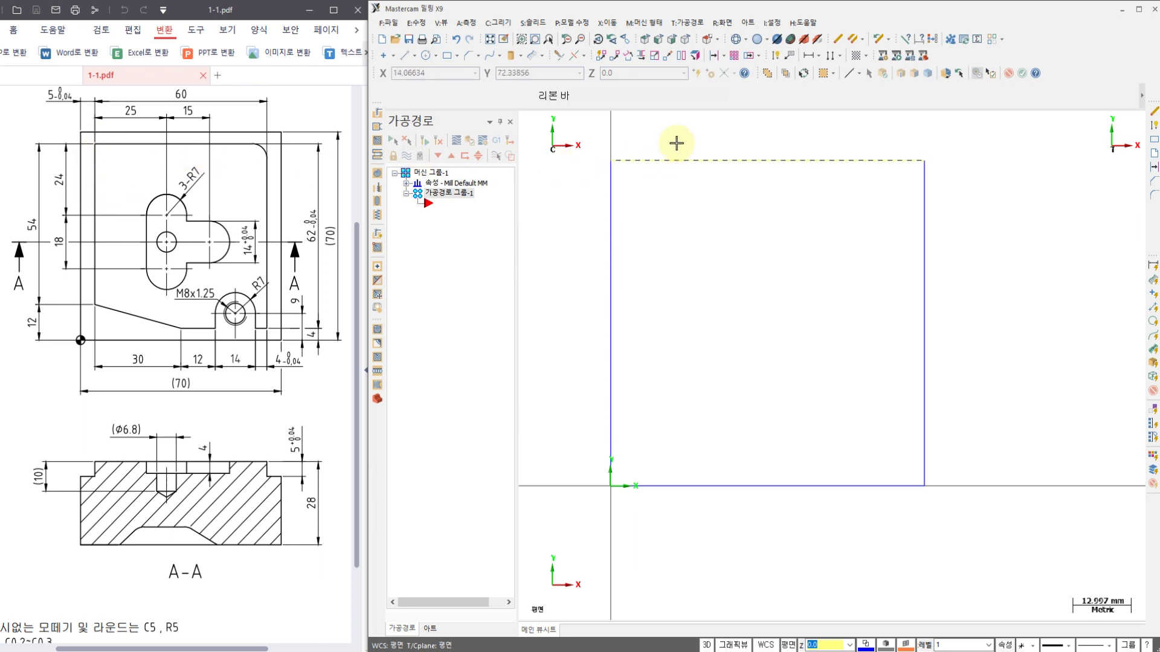
{"action": "left_click", "coordinate": [723, 57]}
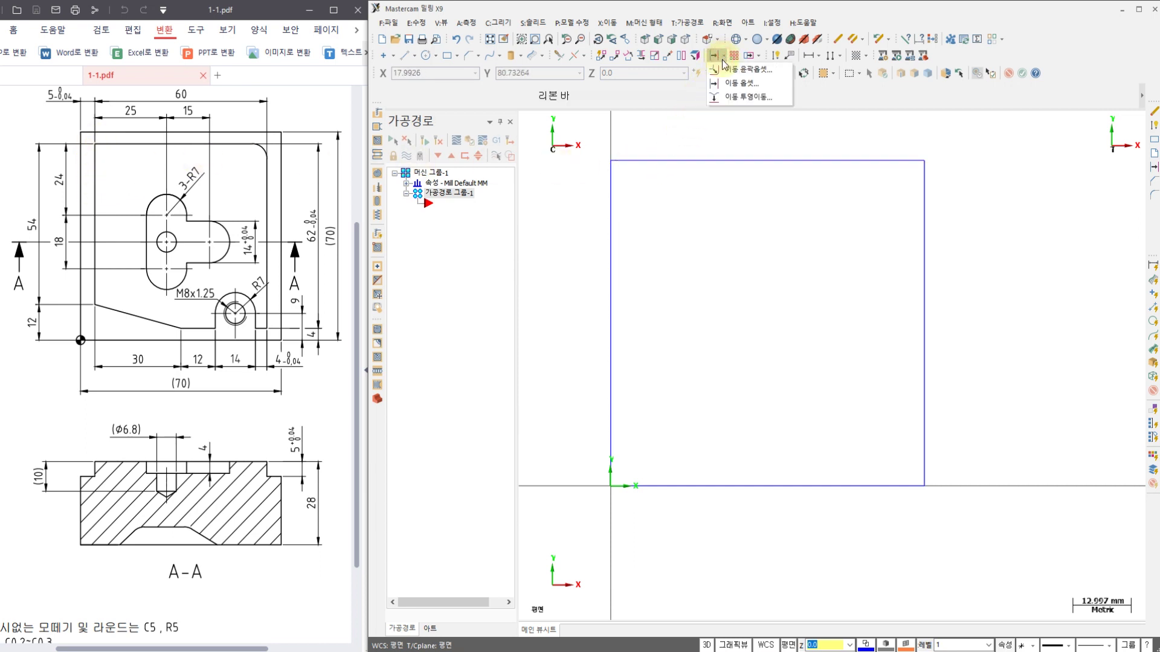
{"action": "left_click", "coordinate": [723, 68]}
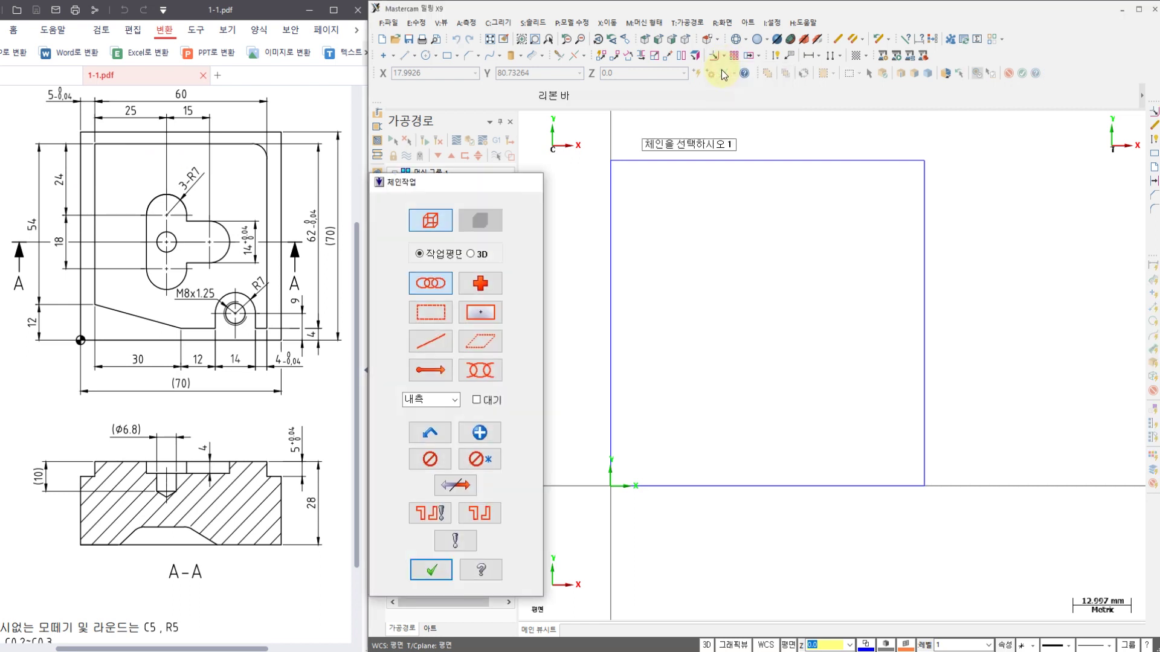
{"action": "key", "text": "Escape"}
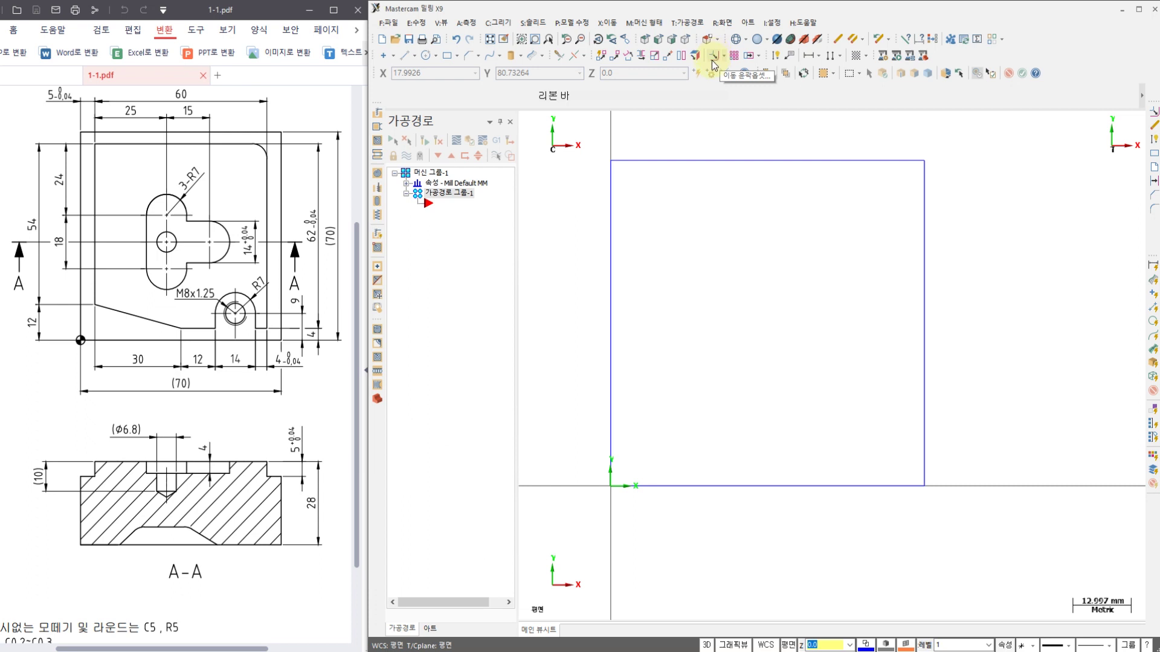
{"action": "left_click_drag", "start_coordinate": [752, 115], "coordinate": [713, 174]}
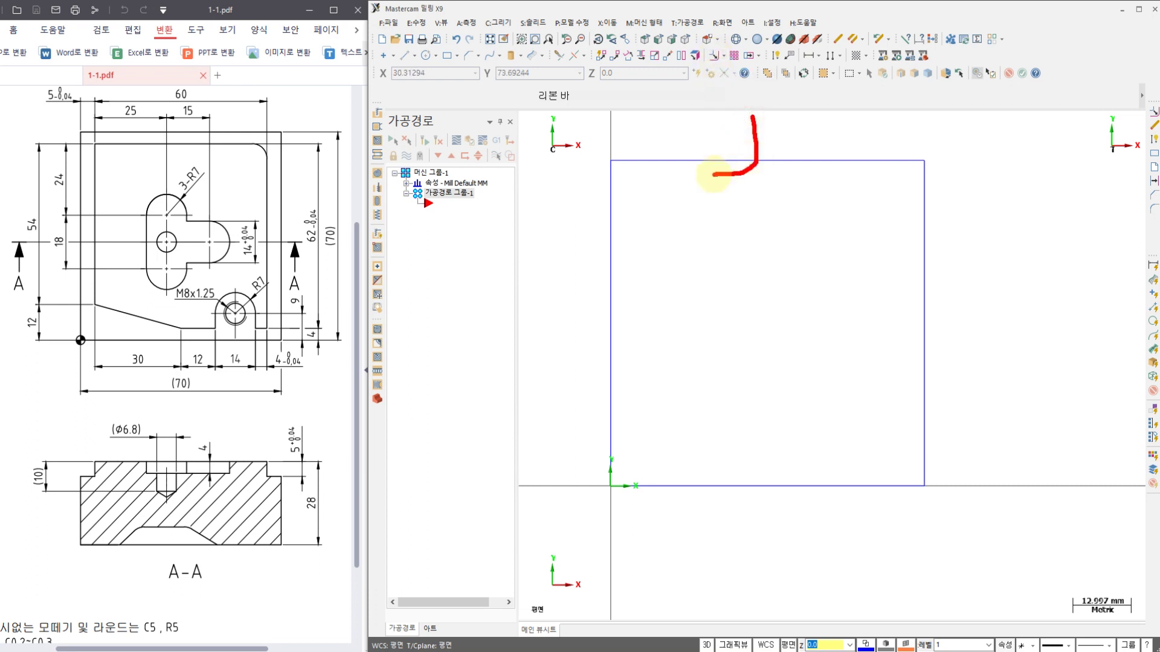
- Mark sample offset lines in ink on the rectangle and beside the island's left edge in the PDF, and clear the ink
{"action": "left_click", "coordinate": [724, 55]}
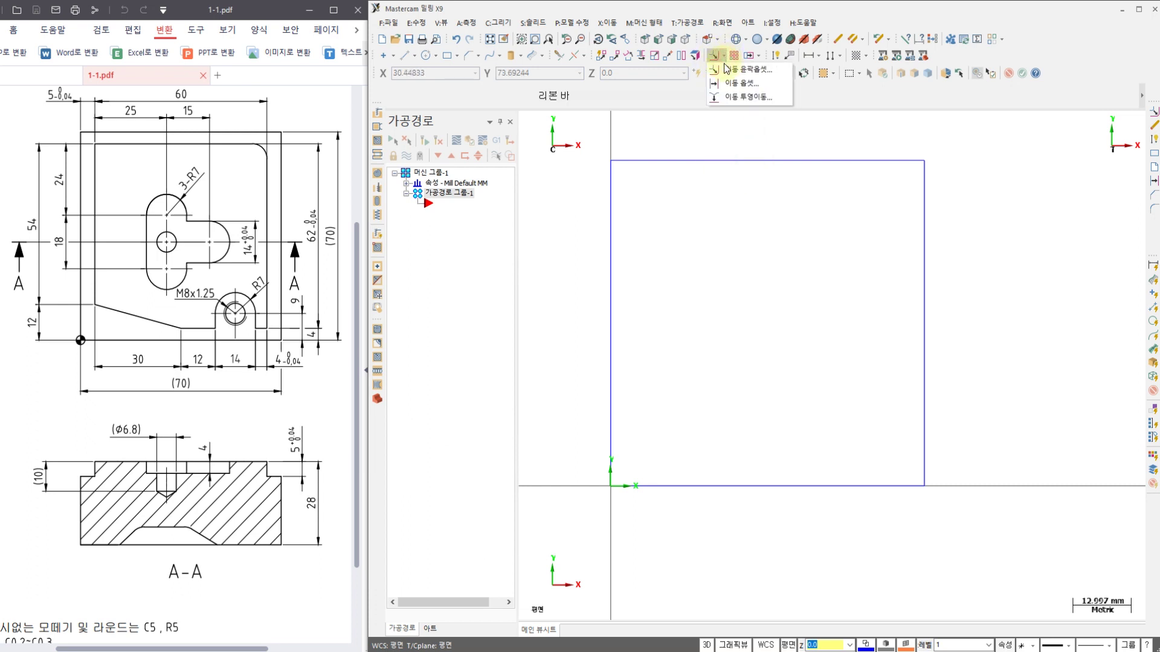
{"action": "left_click", "coordinate": [727, 86]}
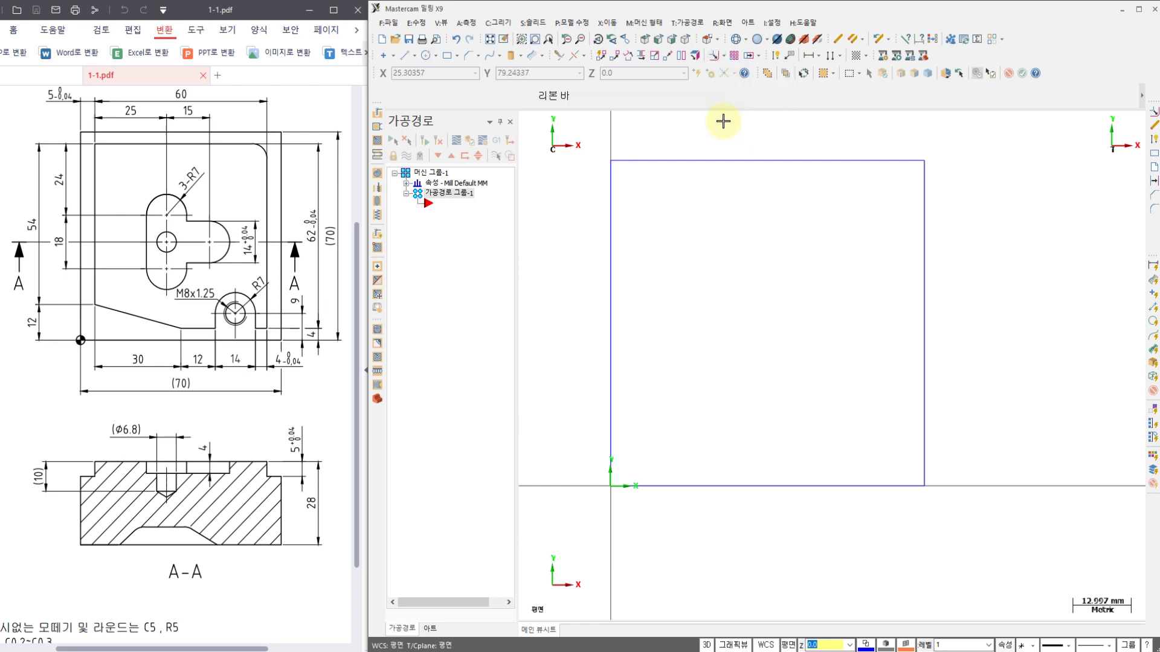
{"action": "left_click_drag", "start_coordinate": [724, 108], "coordinate": [672, 179]}
{"action": "left_click_drag", "start_coordinate": [775, 170], "coordinate": [785, 266]}
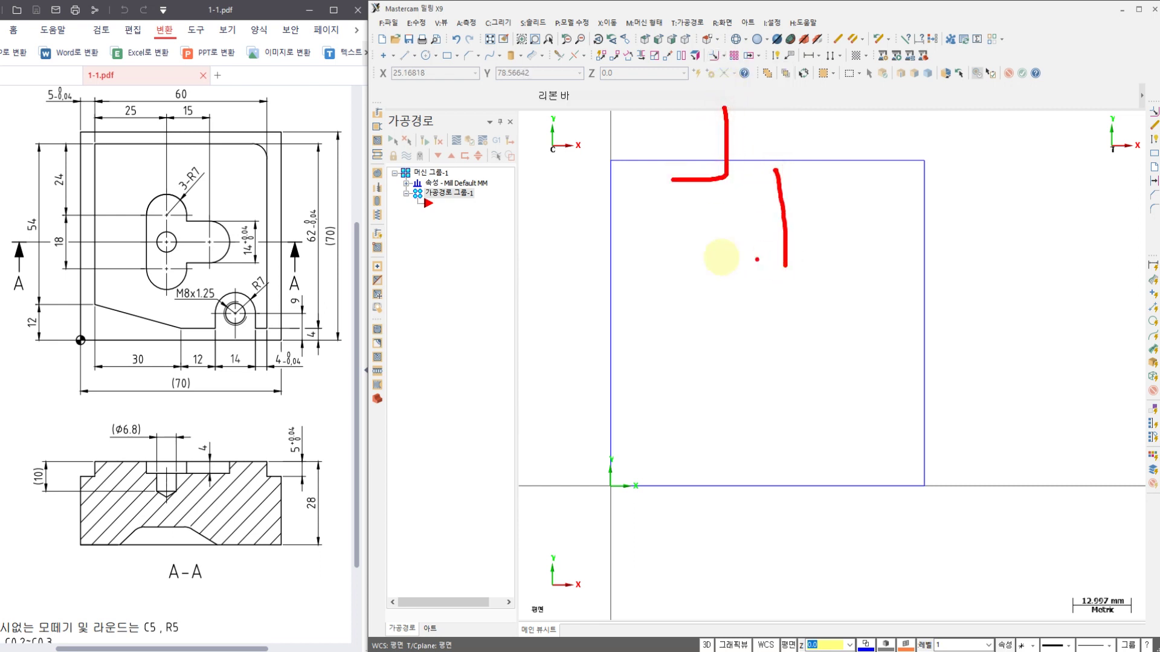
{"action": "left_click_drag", "start_coordinate": [98, 151], "coordinate": [97, 274]}
{"action": "left_click_drag", "start_coordinate": [97, 226], "coordinate": [145, 227]}
{"action": "left_click_drag", "start_coordinate": [125, 210], "coordinate": [121, 247]}
{"action": "key", "text": "Escape"}
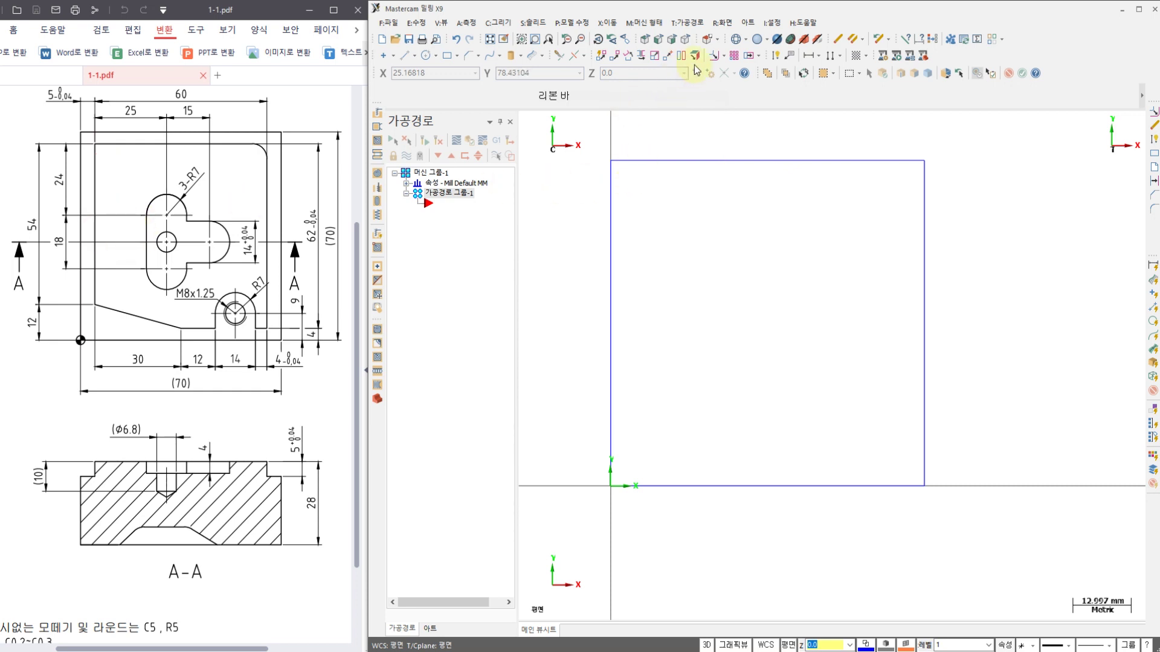
- Offset a copy of the rectangle's left edge 5 mm inward and apply it
{"action": "left_click", "coordinate": [716, 56]}
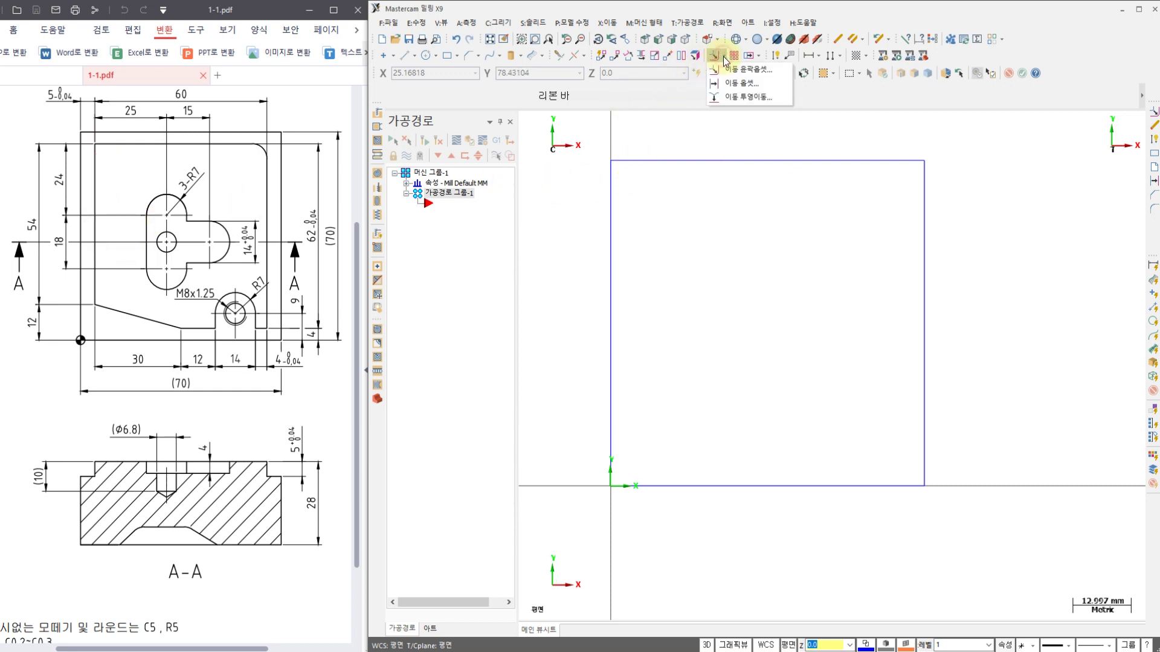
{"action": "left_click", "coordinate": [742, 84]}
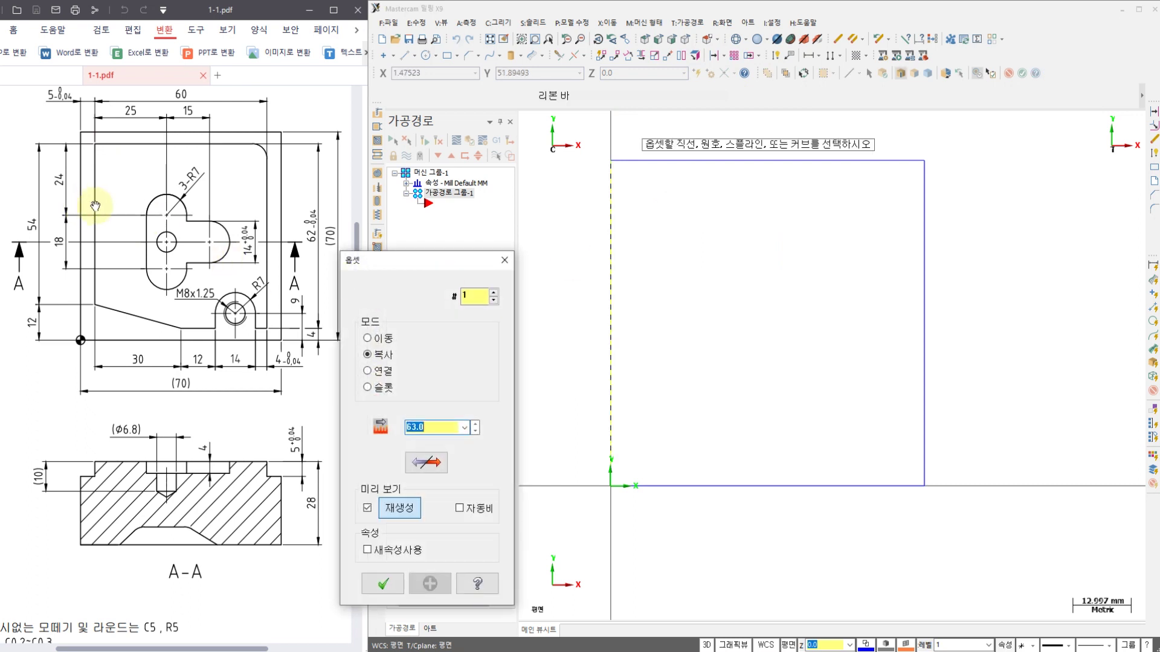
{"action": "left_click", "coordinate": [435, 428]}
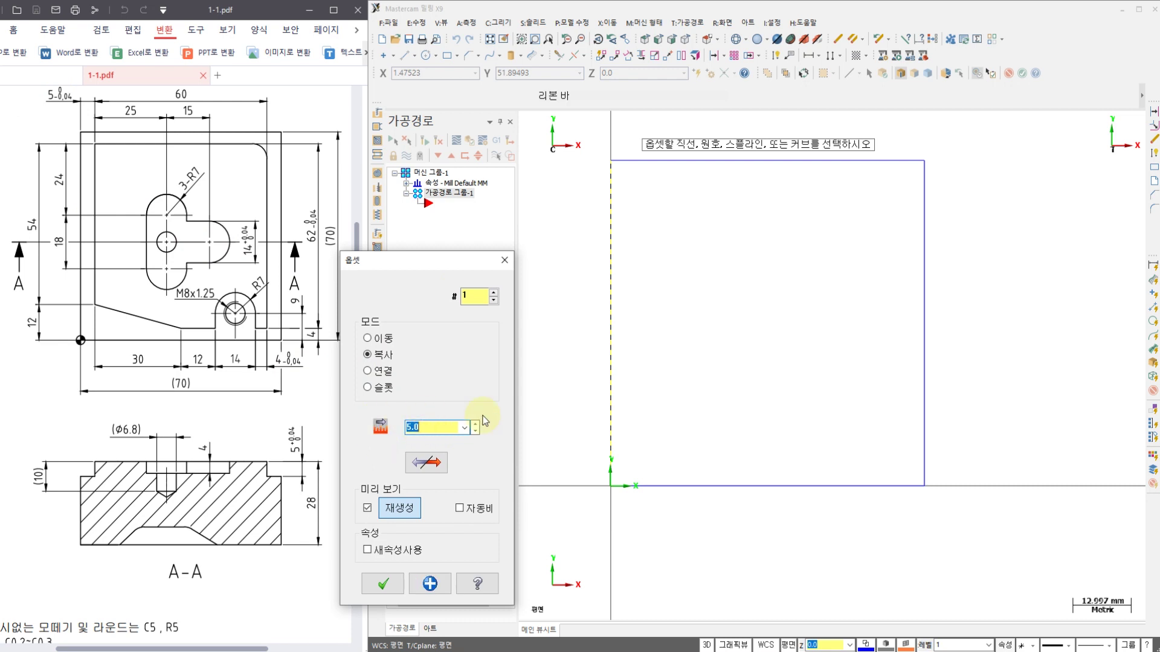
{"action": "left_click", "coordinate": [610, 355]}
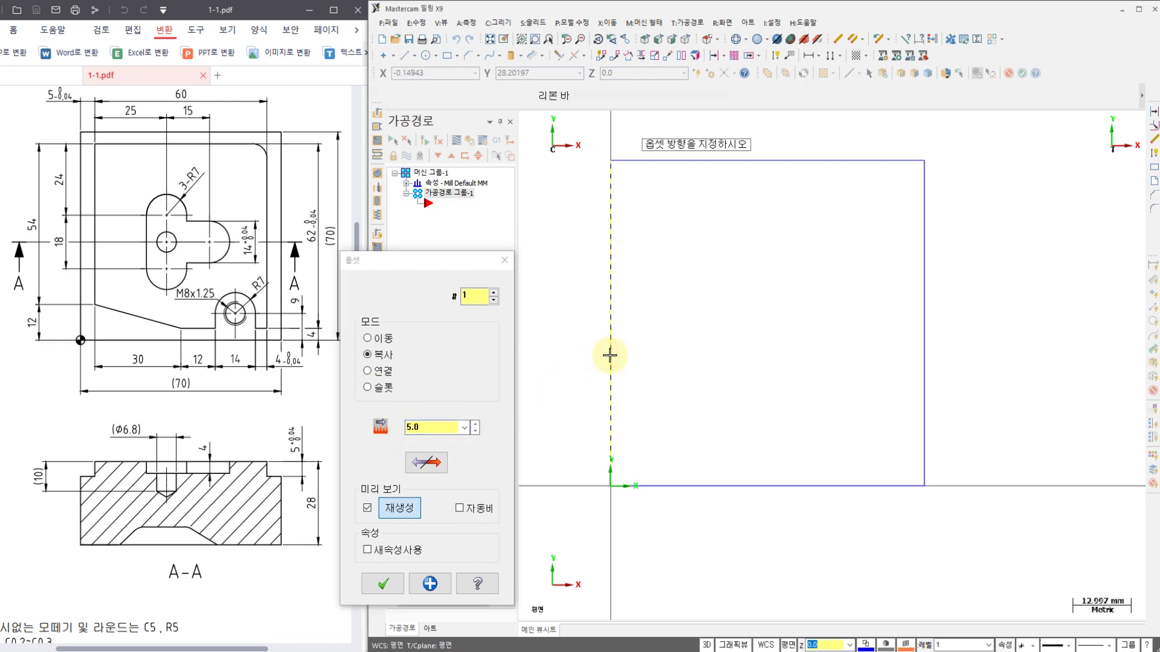
{"action": "left_click", "coordinate": [643, 356]}
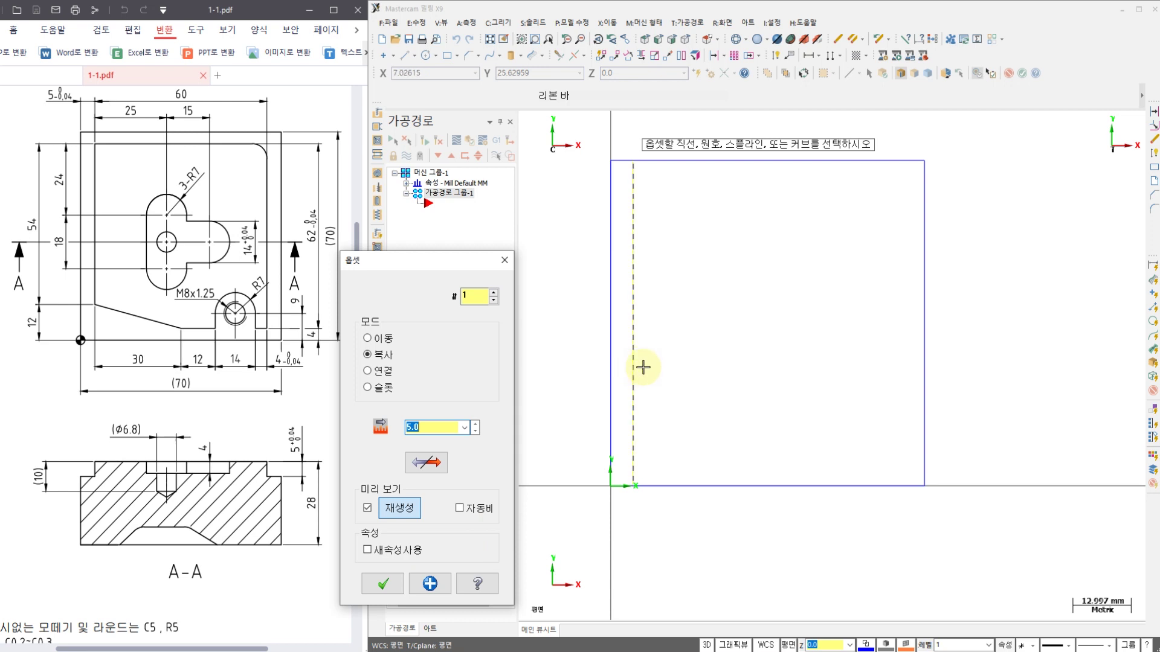
{"action": "left_click", "coordinate": [431, 584]}
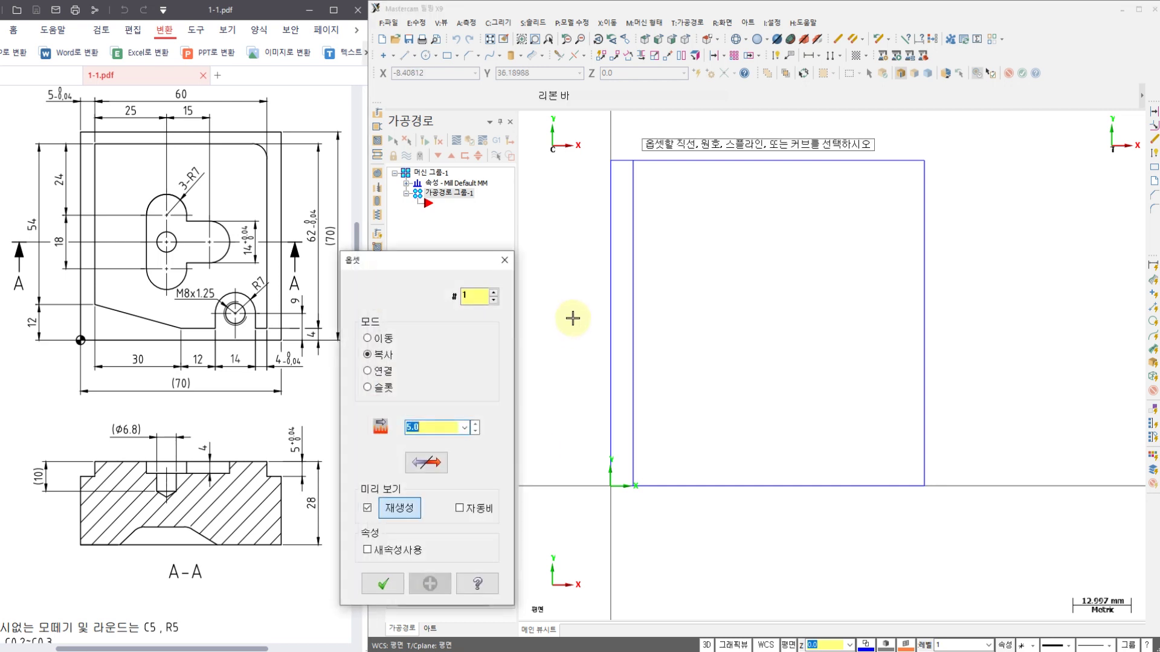
- Offset a copy of the rectangle's bottom edge 4 mm upward and apply it
{"action": "mouse_move", "coordinate": [601, 378]}
{"action": "middle_mouse_down"}
{"action": "mouse_move", "coordinate": [595, 405]}
{"action": "mouse_move", "coordinate": [592, 378]}
{"action": "middle_mouse_up"}
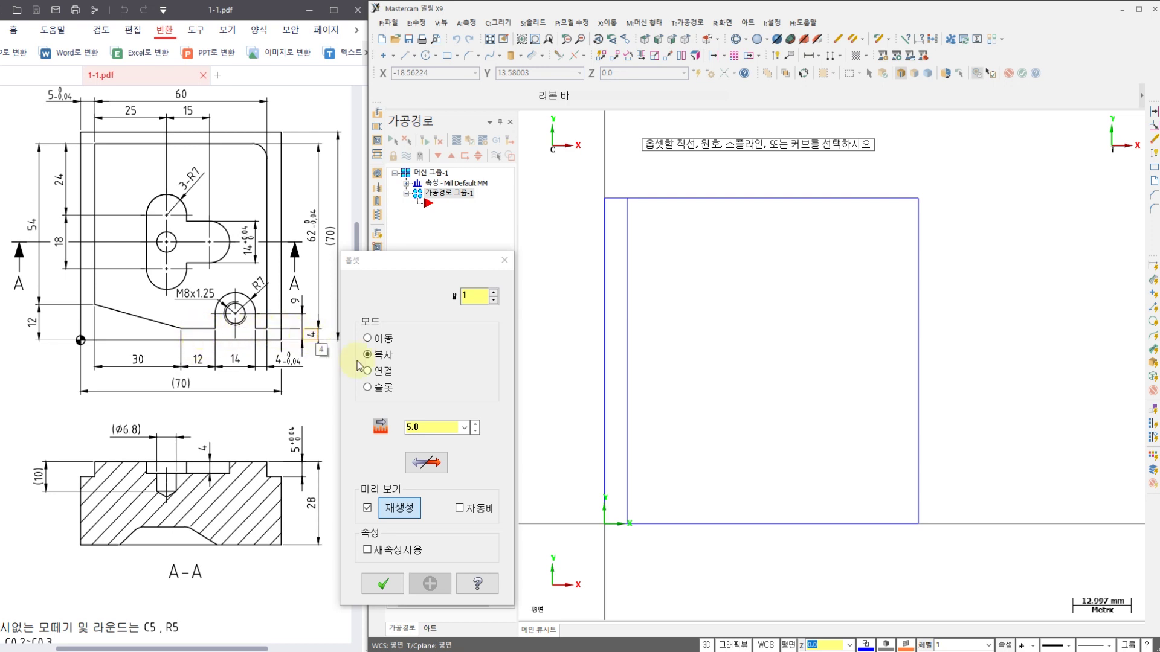
{"action": "left_click", "coordinate": [427, 426]}
{"action": "type", "text": "4"}
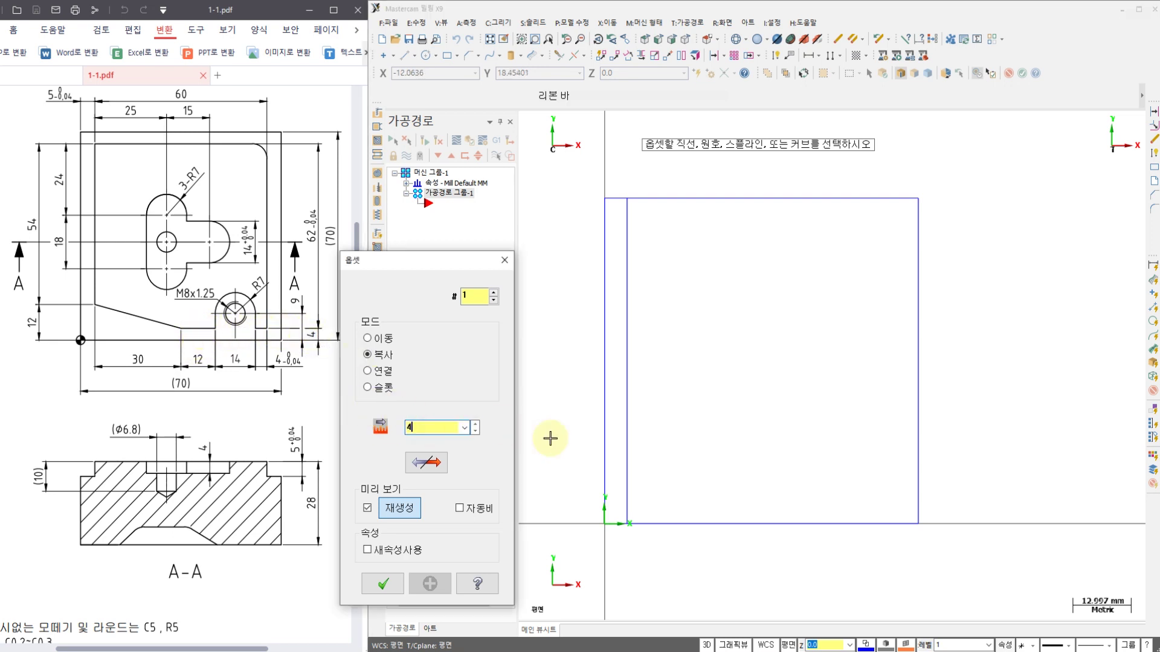
{"action": "left_click", "coordinate": [716, 522]}
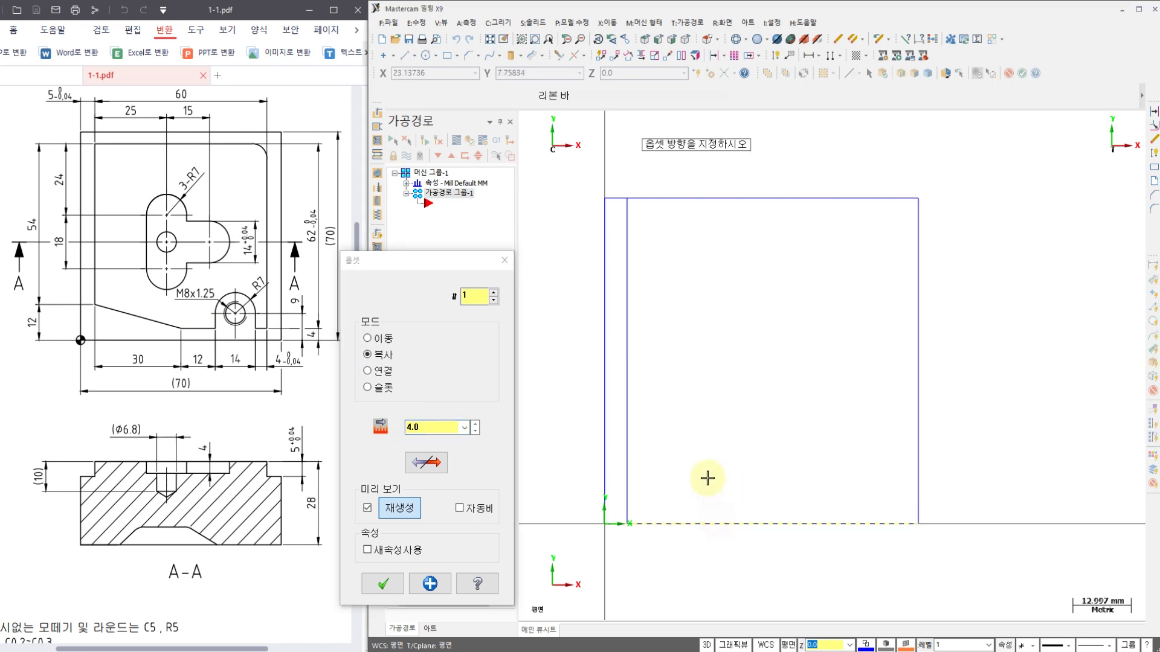
{"action": "left_click", "coordinate": [704, 463]}
{"action": "left_click", "coordinate": [430, 583]}
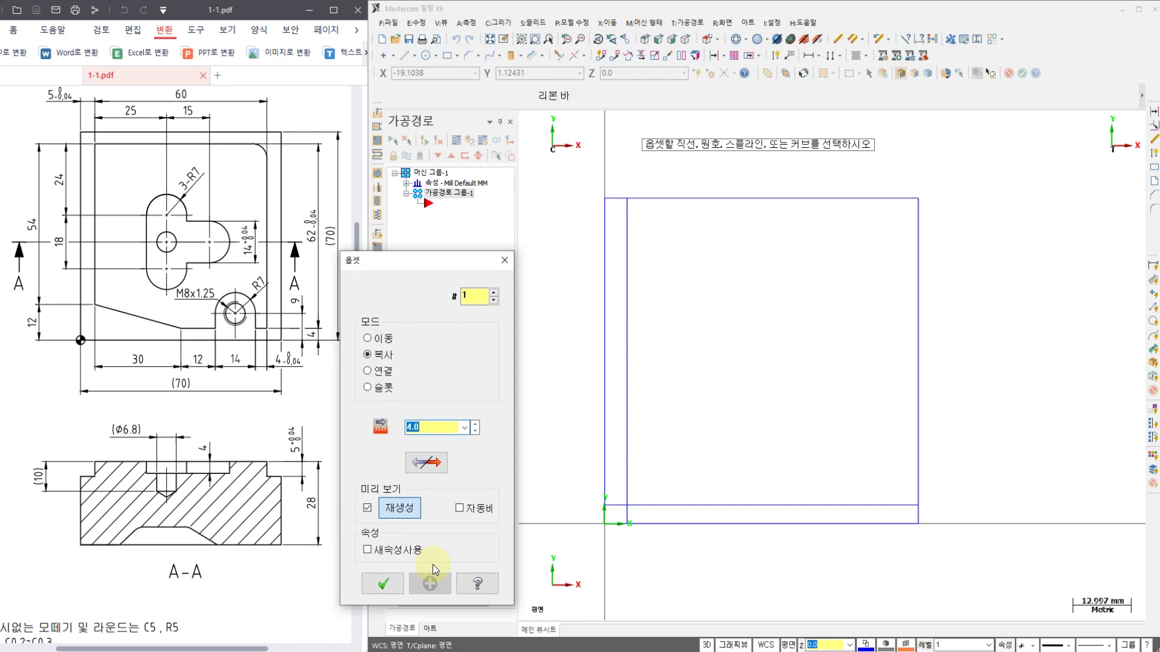
- Sketch the sloped island edge in ink across the rectangle's lower-left corner, clear the ink, and close the Offset dialog
{"action": "left_click", "coordinate": [646, 449]}
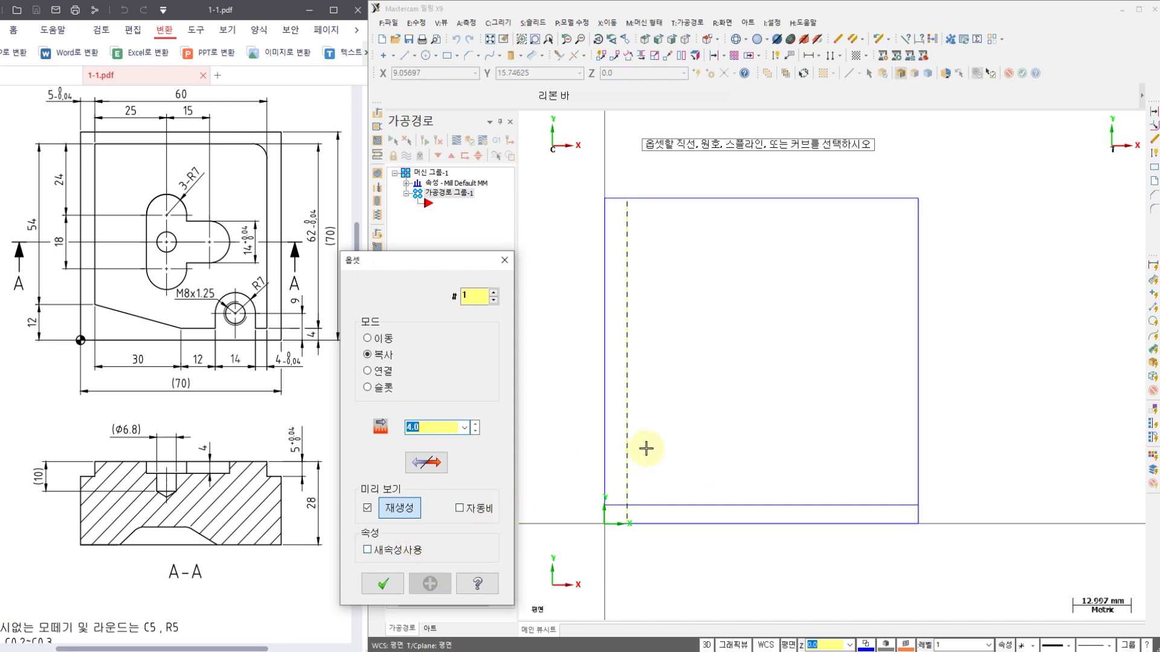
{"action": "left_click", "coordinate": [634, 440]}
{"action": "left_click_drag", "start_coordinate": [625, 447], "coordinate": [752, 499]}
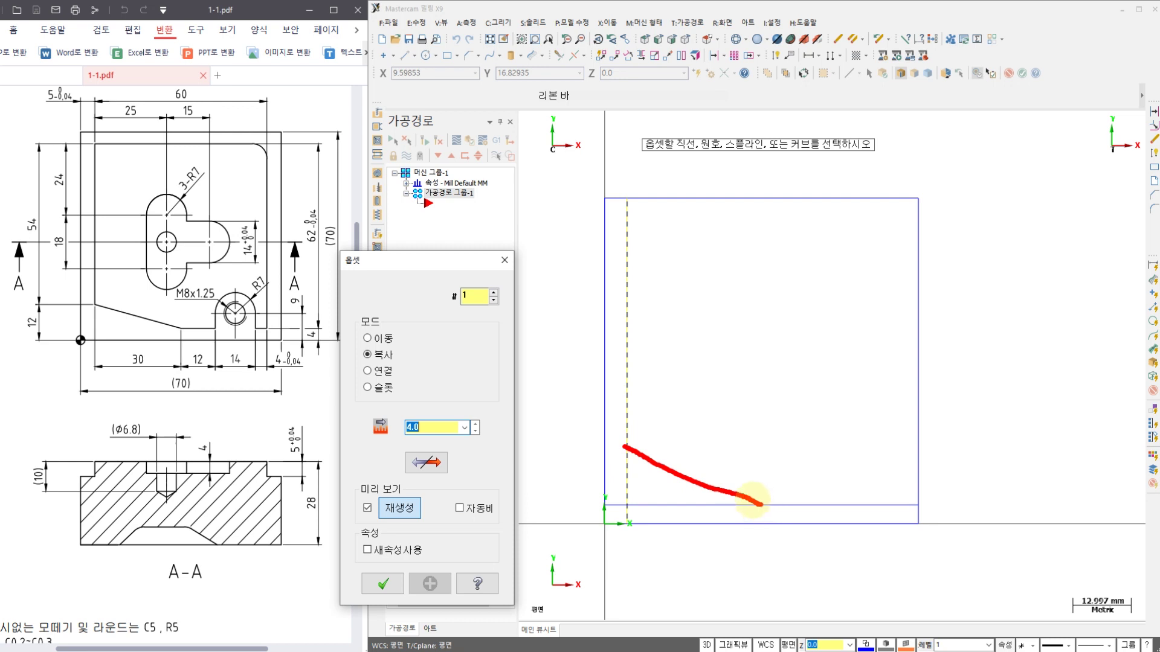
{"action": "key", "text": "Escape"}
{"action": "key", "text": "Escape"}
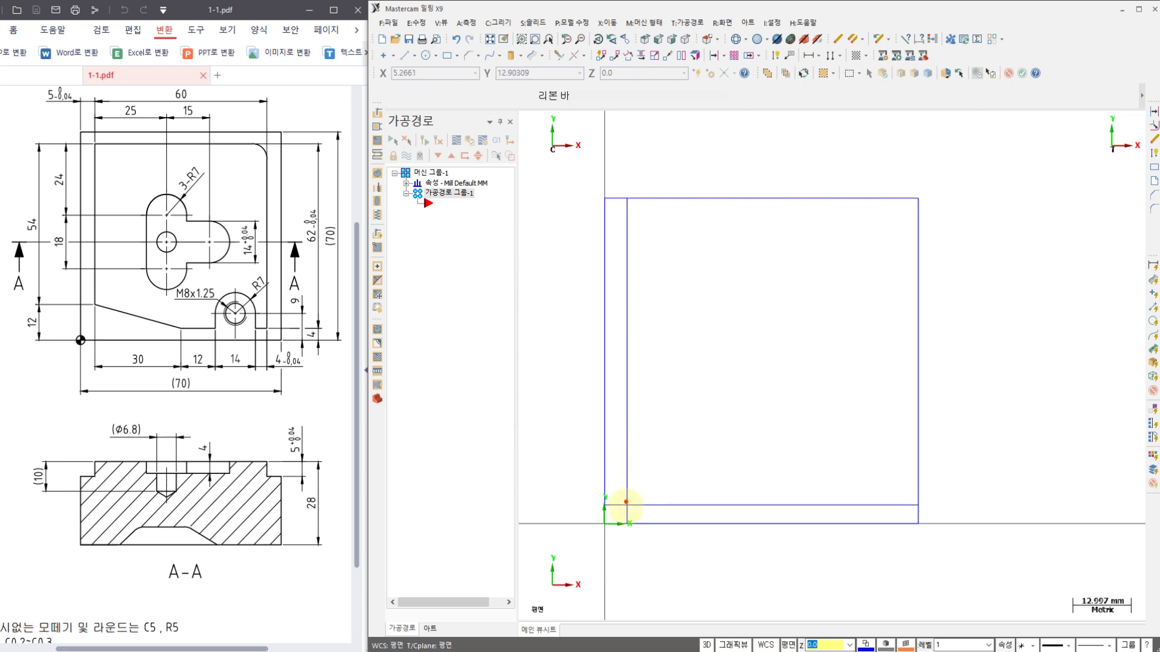
- Mark the sloped edge's two end points with ink construction lines, join them with an ink line, and clear the ink
{"action": "left_click_drag", "start_coordinate": [583, 521], "coordinate": [647, 519]}
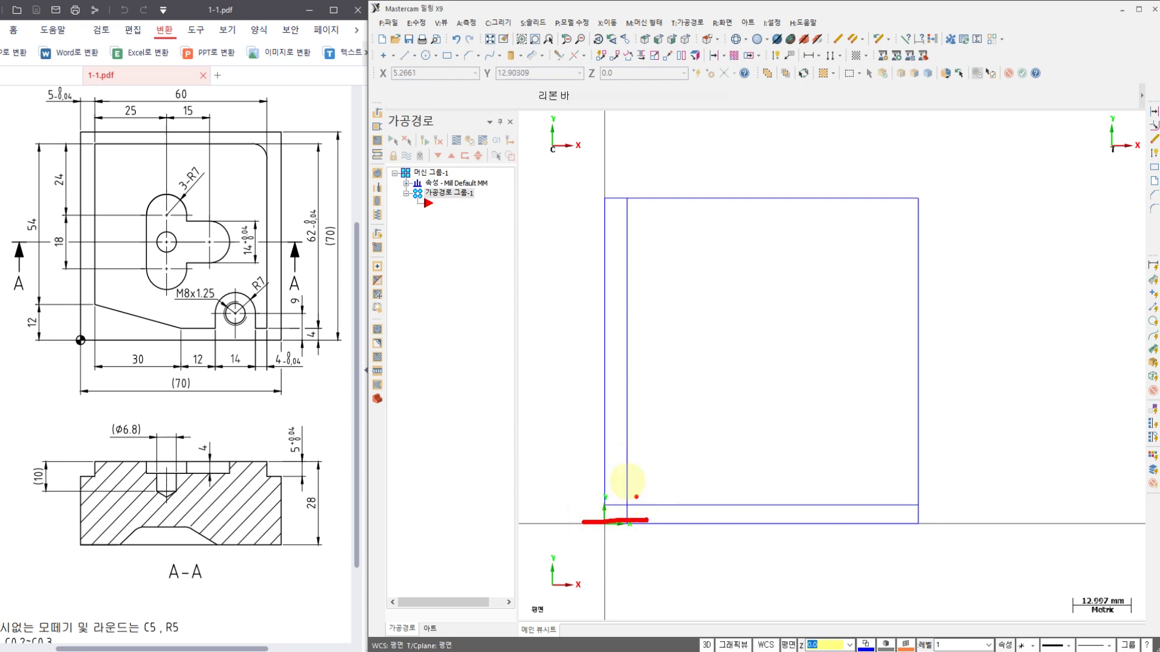
{"action": "mouse_move", "coordinate": [586, 442]}
{"action": "left_mouse_down"}
{"action": "mouse_move", "coordinate": [651, 441]}
{"action": "mouse_move", "coordinate": [630, 443]}
{"action": "left_mouse_up"}
{"action": "left_click_drag", "start_coordinate": [622, 508], "coordinate": [623, 480]}
{"action": "left_click_drag", "start_coordinate": [629, 506], "coordinate": [630, 478]}
{"action": "left_click_drag", "start_coordinate": [759, 517], "coordinate": [761, 490]}
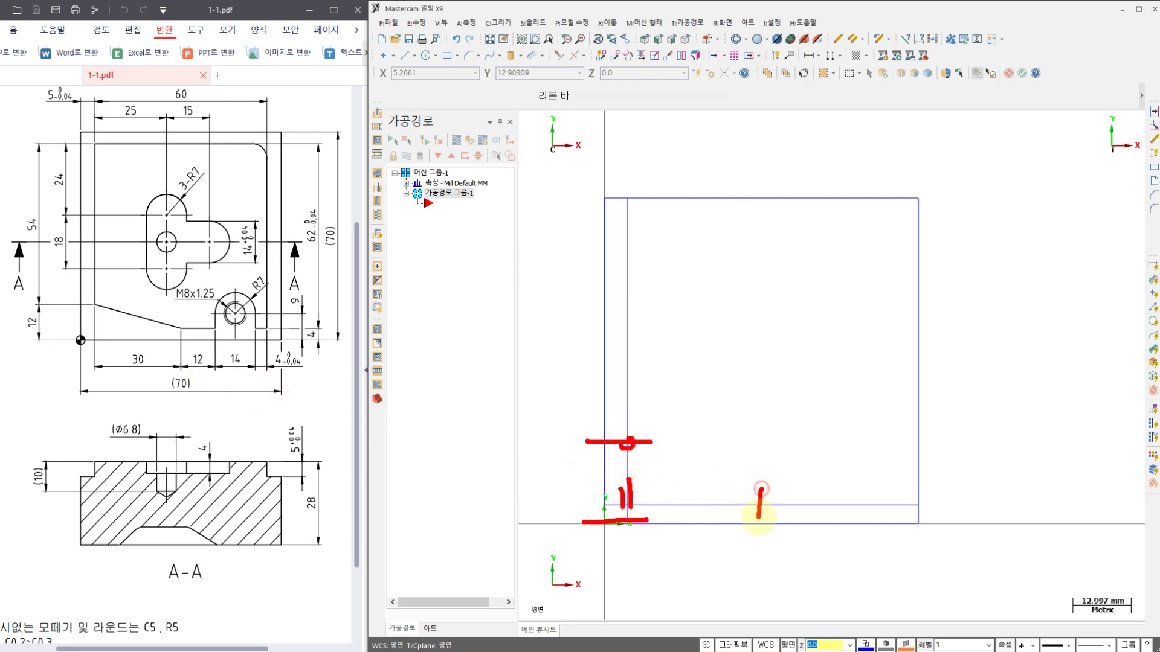
{"action": "left_click", "coordinate": [754, 502]}
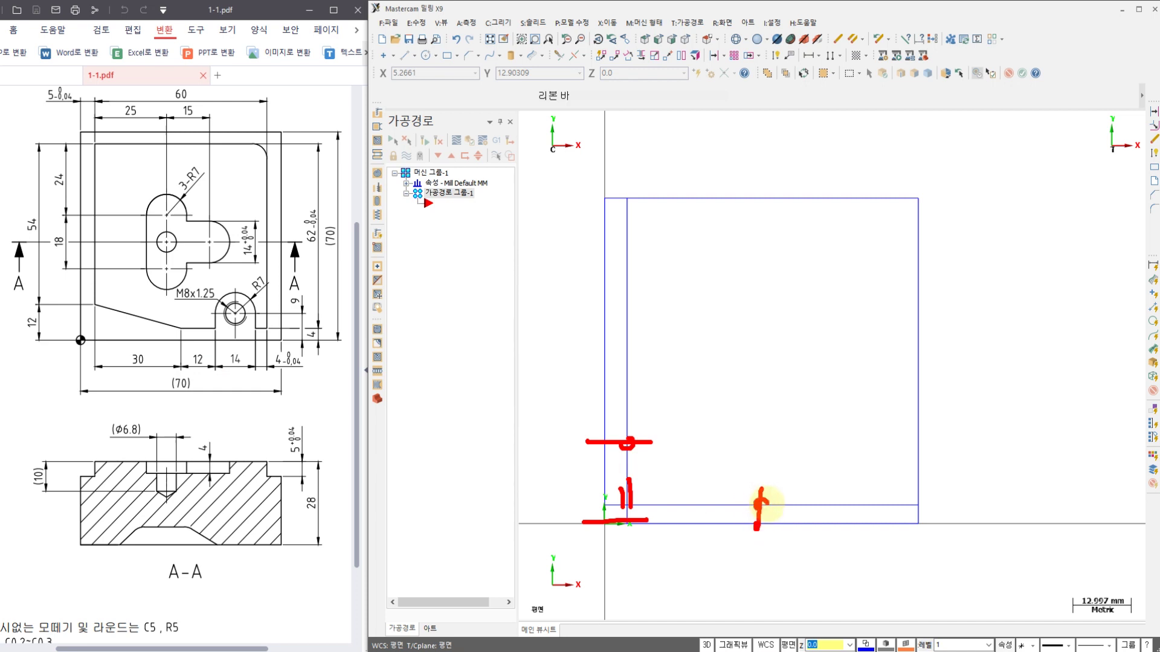
{"action": "left_click_drag", "start_coordinate": [628, 444], "coordinate": [757, 500]}
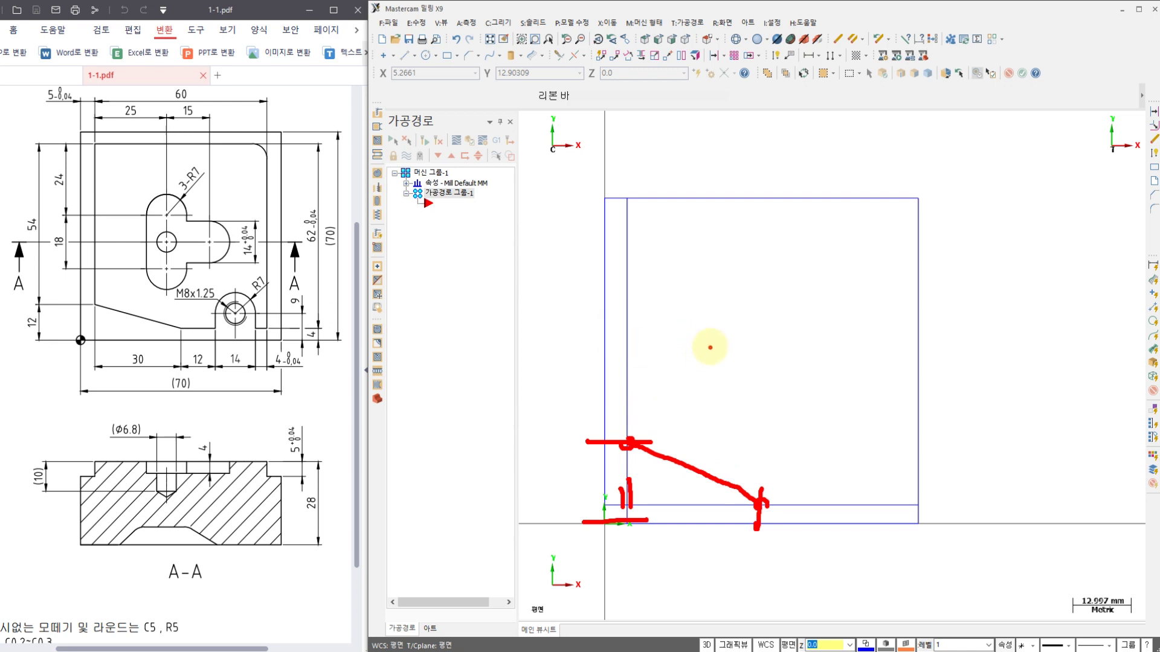
{"action": "key", "text": "Escape"}
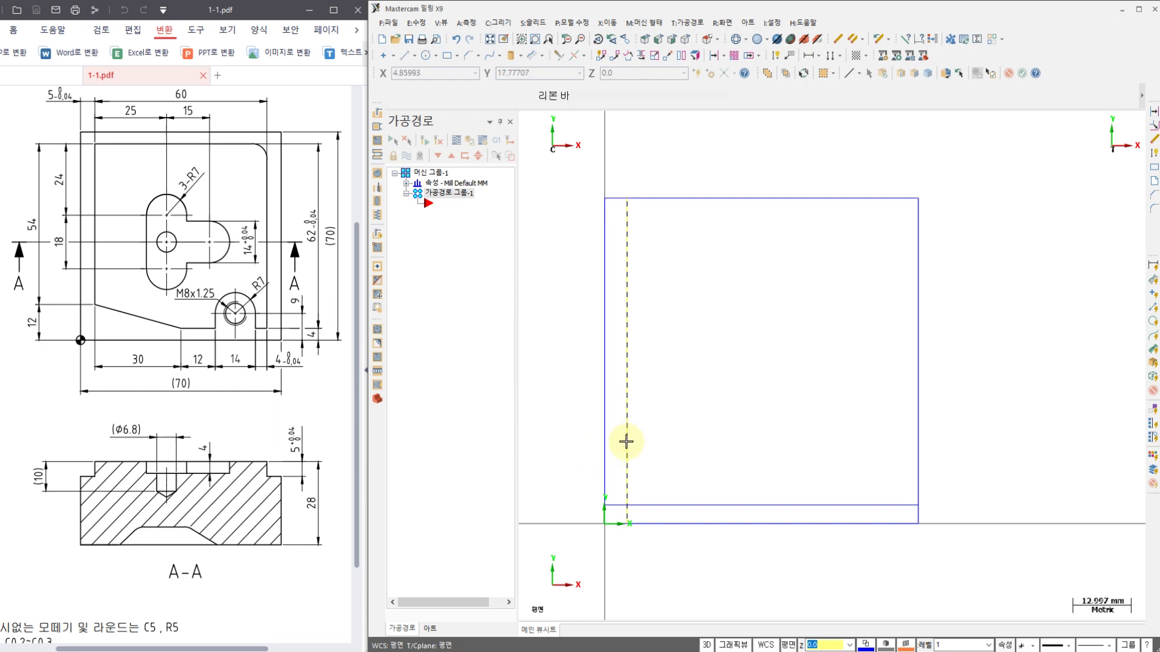
- Offset a copy of the rectangle's bottom edge 12 mm upward
{"action": "left_click", "coordinate": [713, 59]}
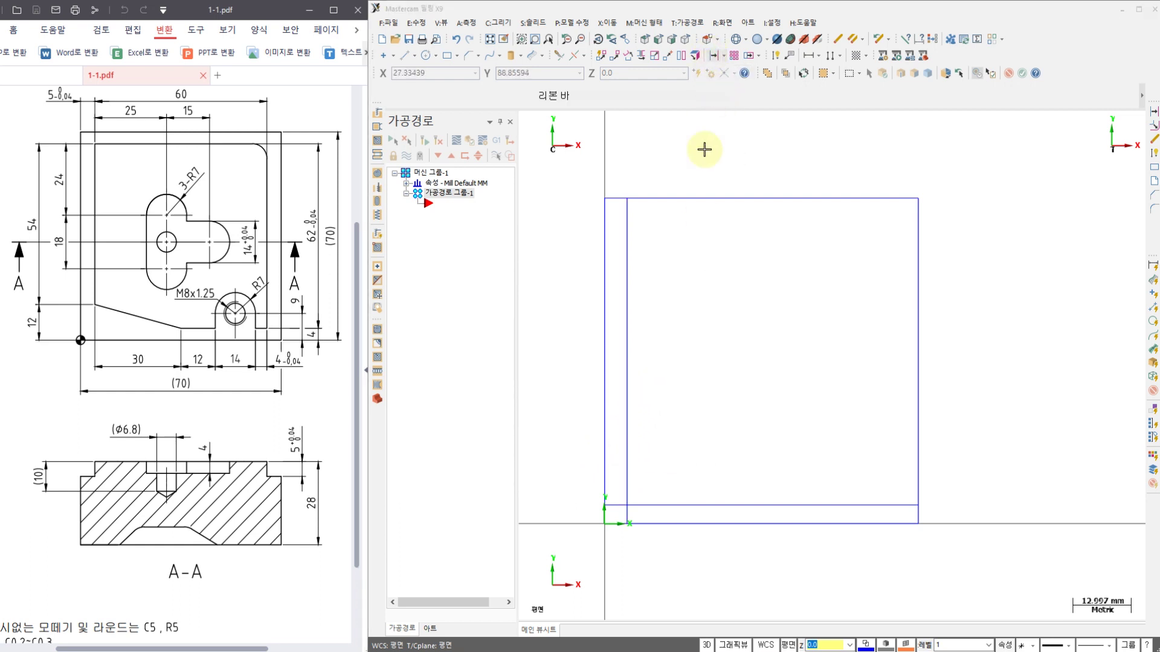
{"action": "type", "text": "12"}
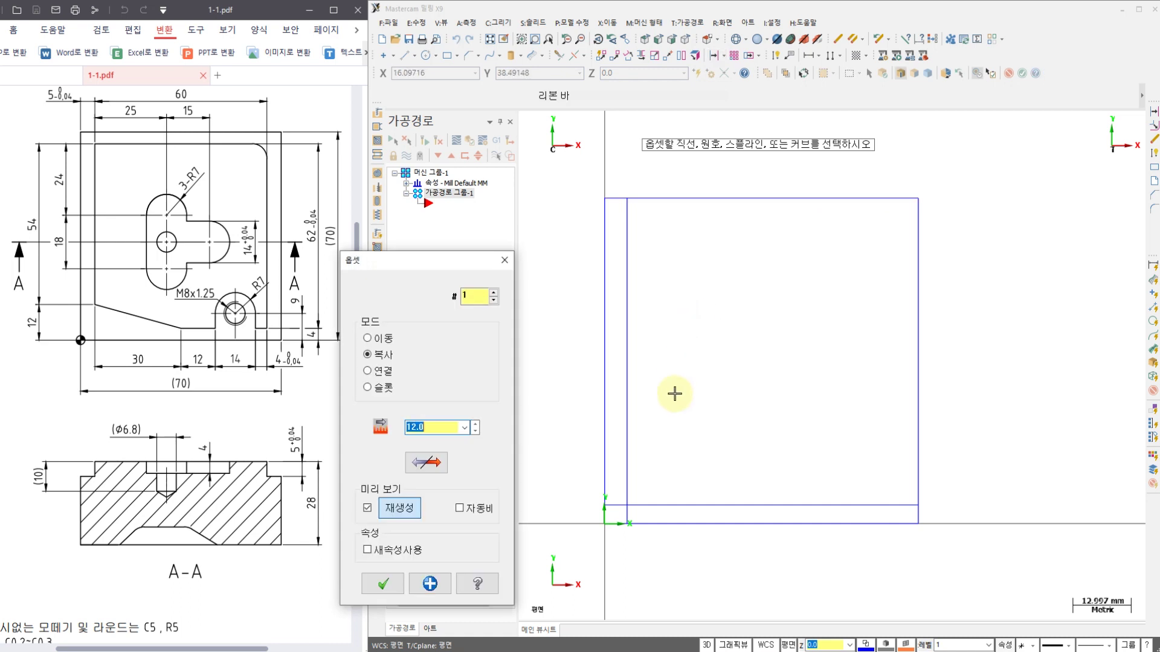
{"action": "left_click", "coordinate": [646, 525]}
{"action": "left_click", "coordinate": [657, 486]}
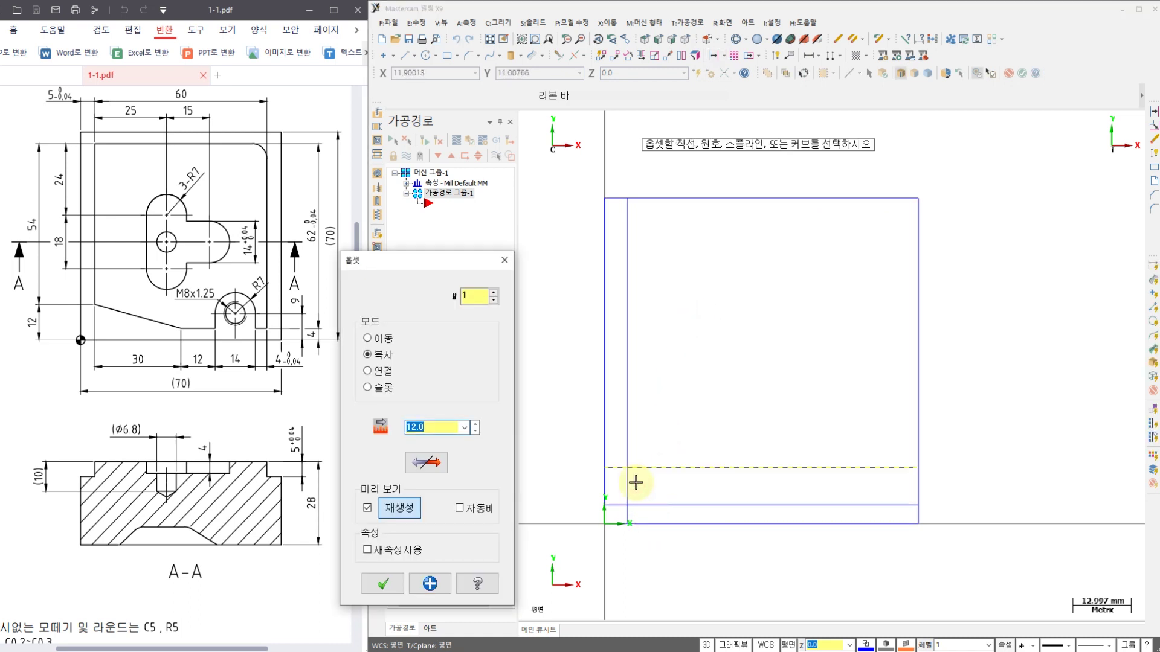
- Apply the 12 mm offset, offset a copy of the island's left vertical line 30 mm to the right, and close the Offset dialog
{"action": "left_click", "coordinate": [429, 584]}
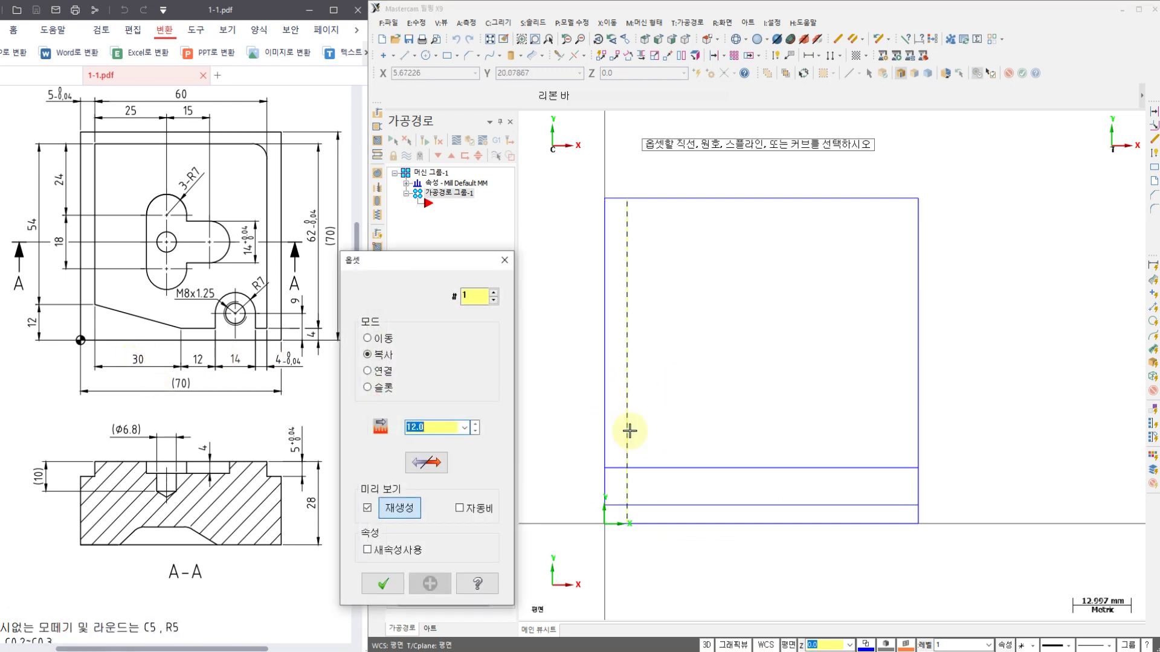
{"action": "type", "text": "0"}
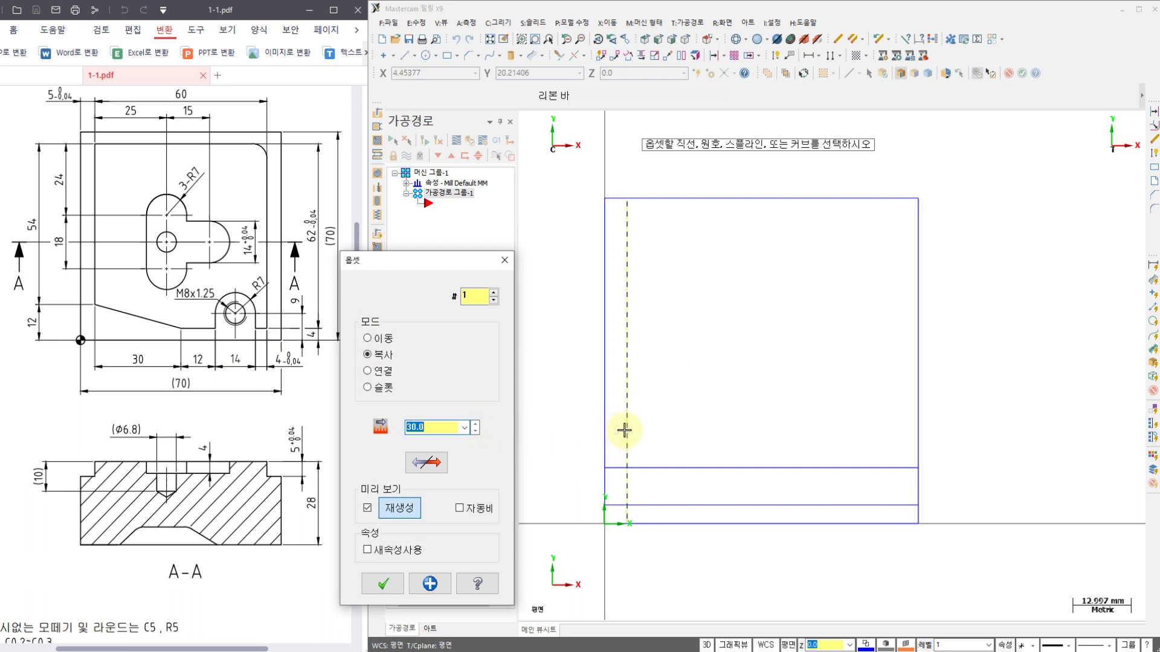
{"action": "left_click", "coordinate": [627, 427]}
{"action": "left_click", "coordinate": [662, 453]}
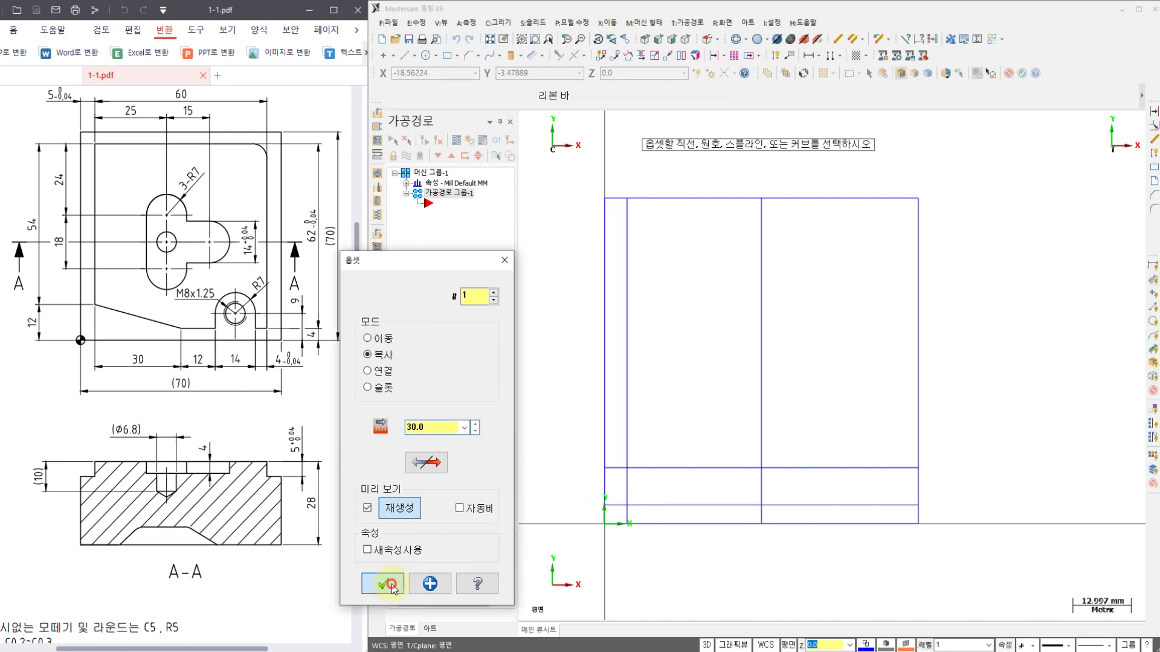
{"action": "left_click", "coordinate": [382, 584]}
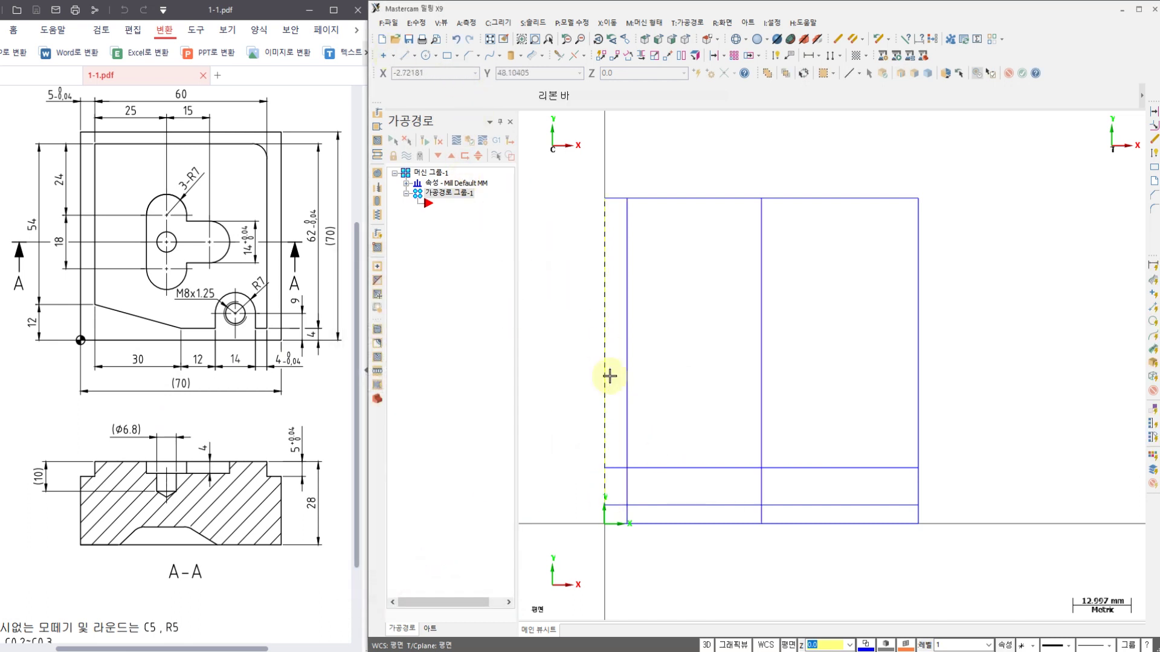
- Draw the sloped island edge between the intersection with the 12 mm offset line and the intersection of the 30 mm and 4 mm offset lines
{"action": "left_click_drag", "start_coordinate": [627, 469], "coordinate": [762, 509]}
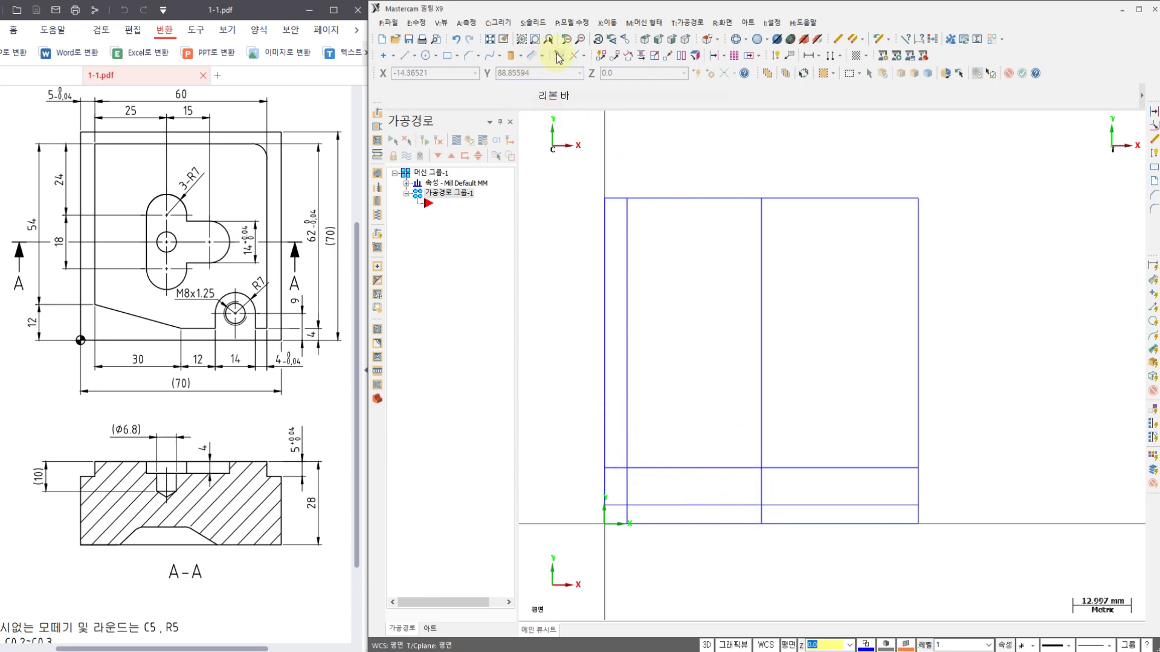
{"action": "left_click", "coordinate": [404, 56]}
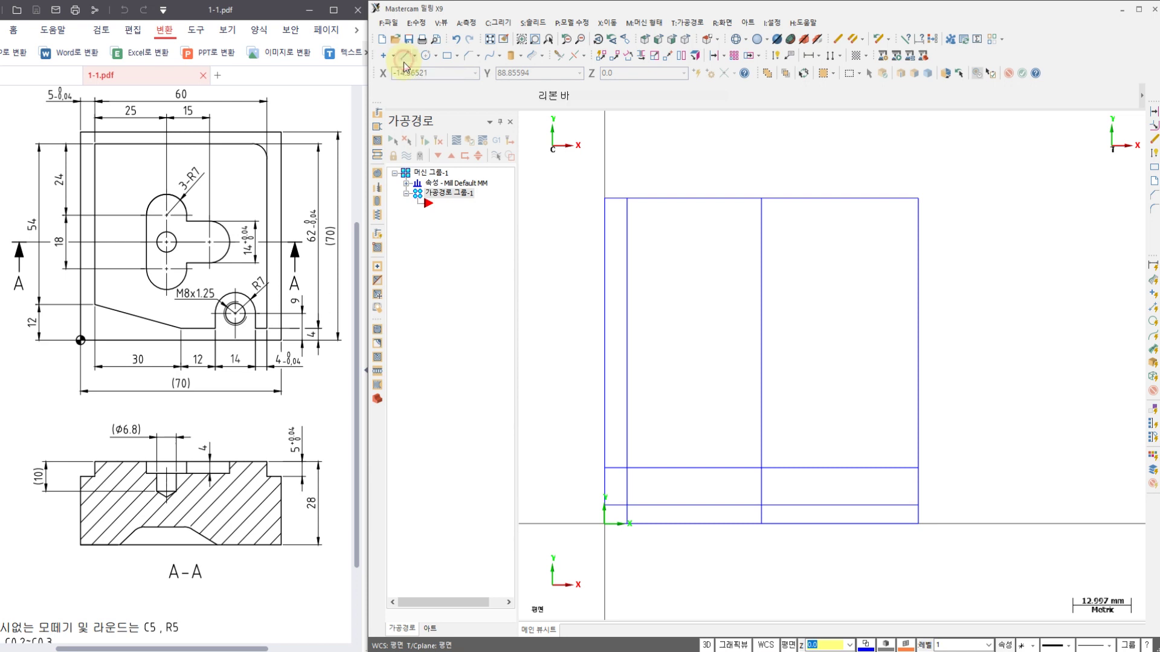
{"action": "left_click", "coordinate": [627, 468]}
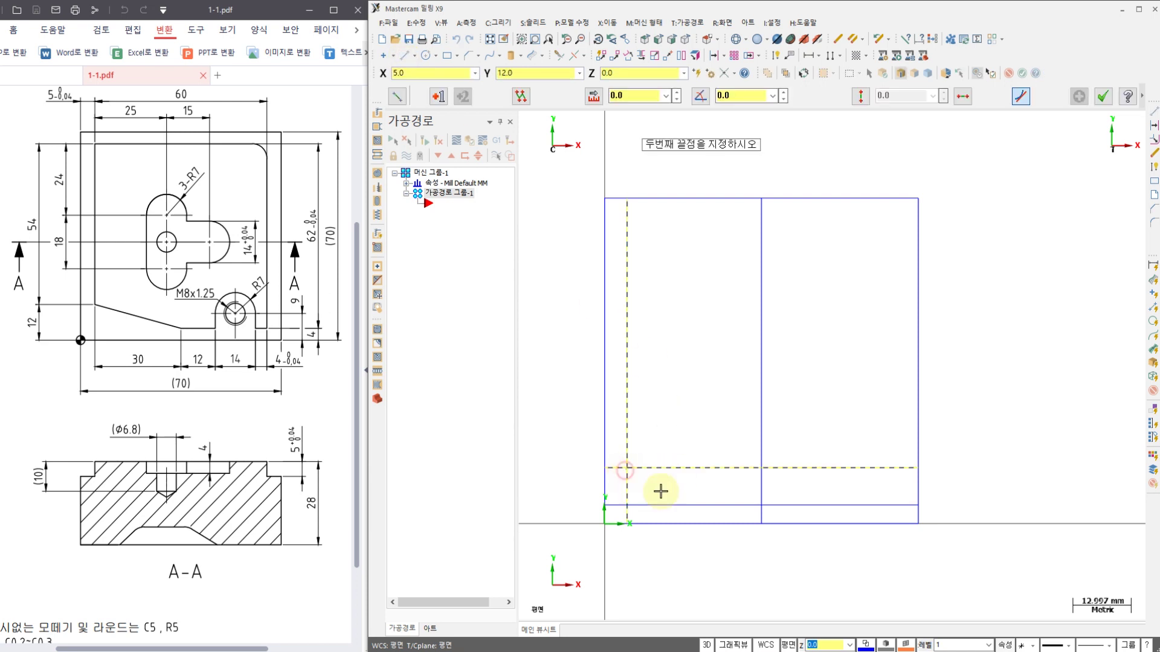
{"action": "left_click", "coordinate": [761, 505]}
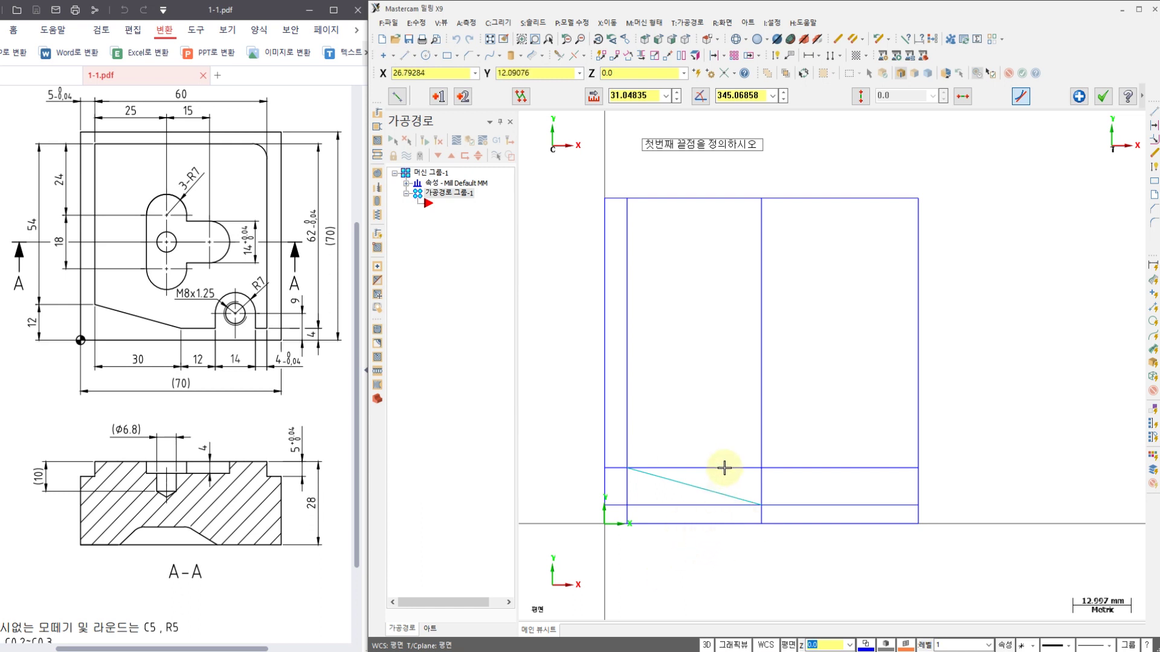
{"action": "key", "text": "Escape"}
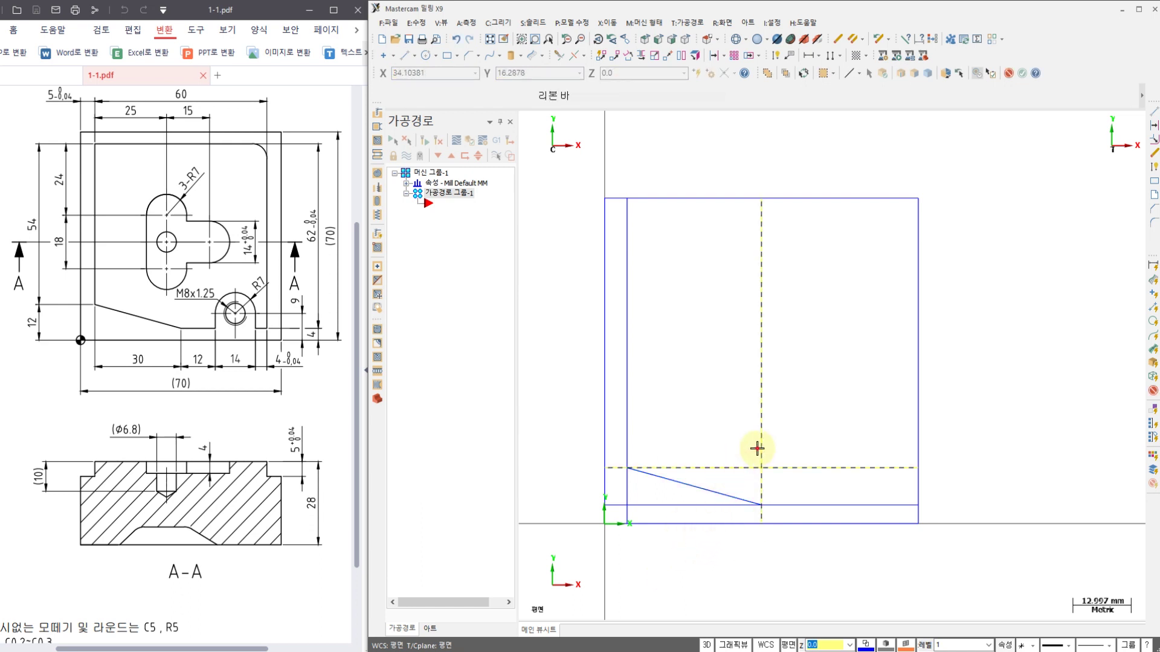
- Delete the 12 mm and 30 mm offset helper lines and the sloped line
{"action": "key", "text": "Delete"}
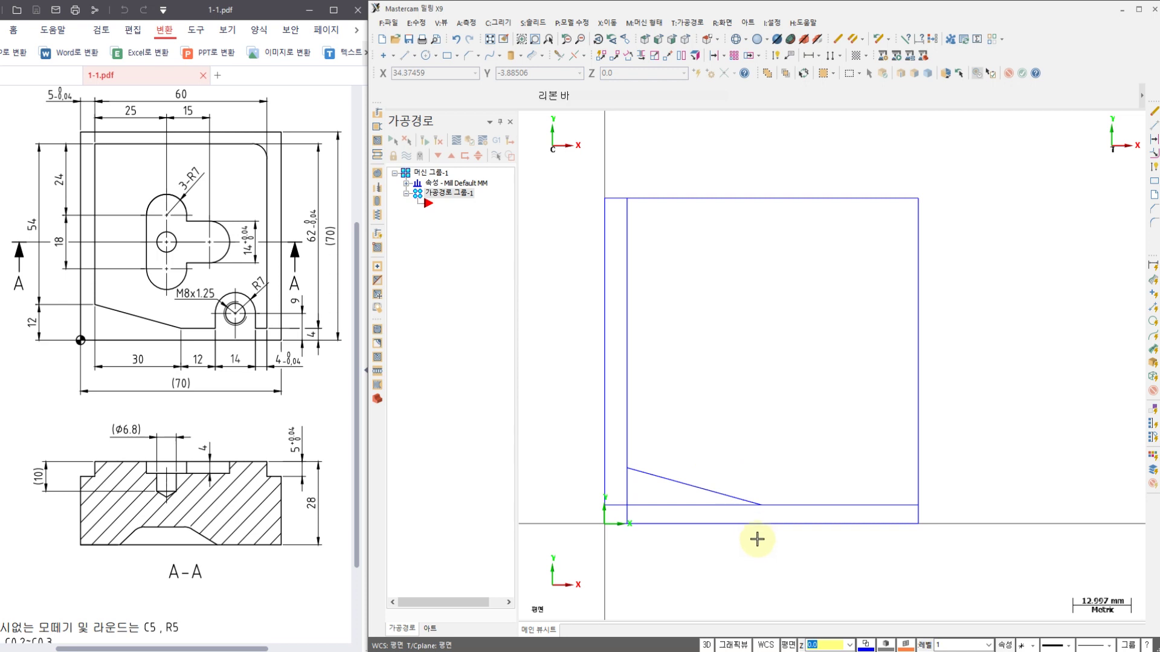
{"action": "left_click", "coordinate": [716, 492]}
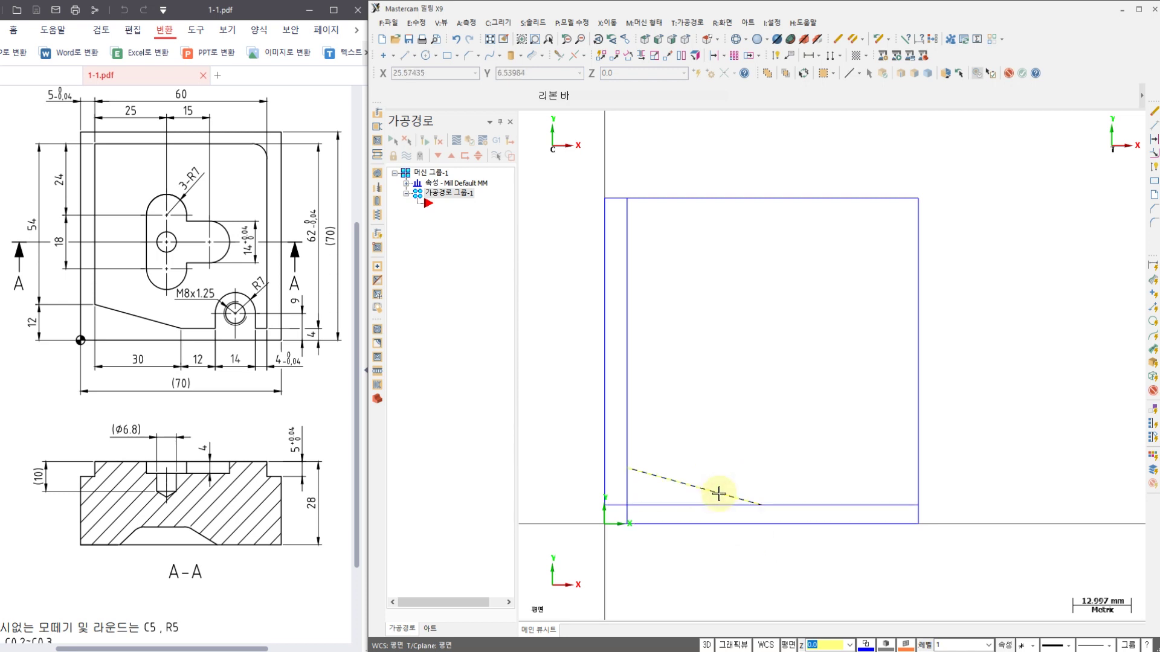
{"action": "key", "text": "Delete"}
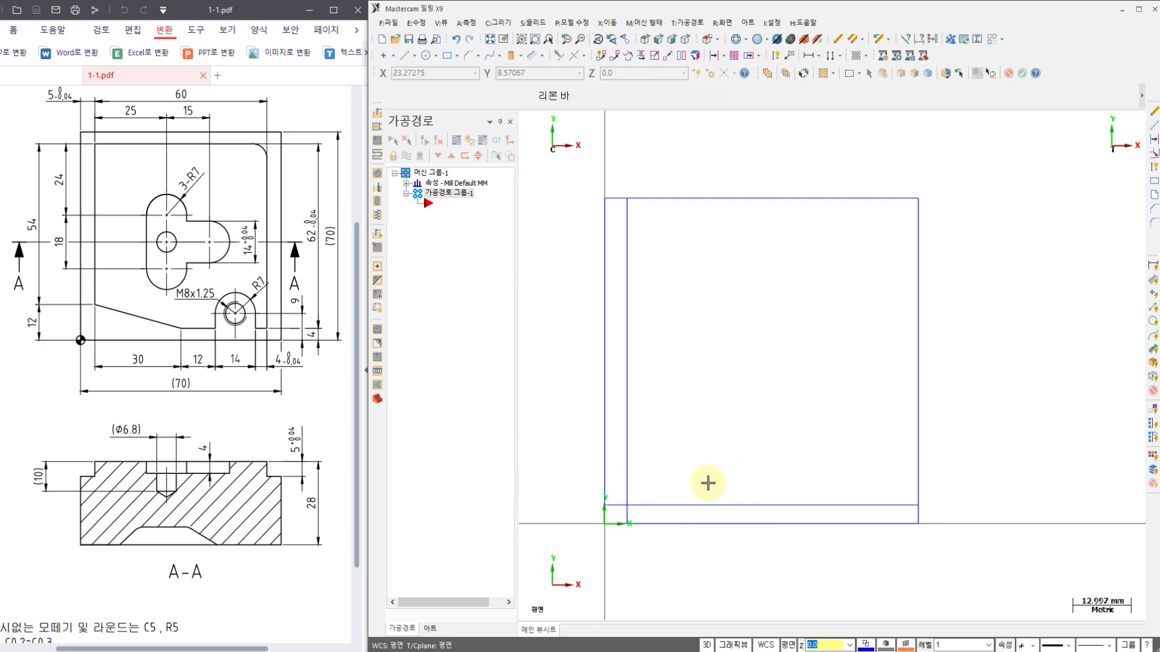
{"action": "left_click", "coordinate": [636, 273]}
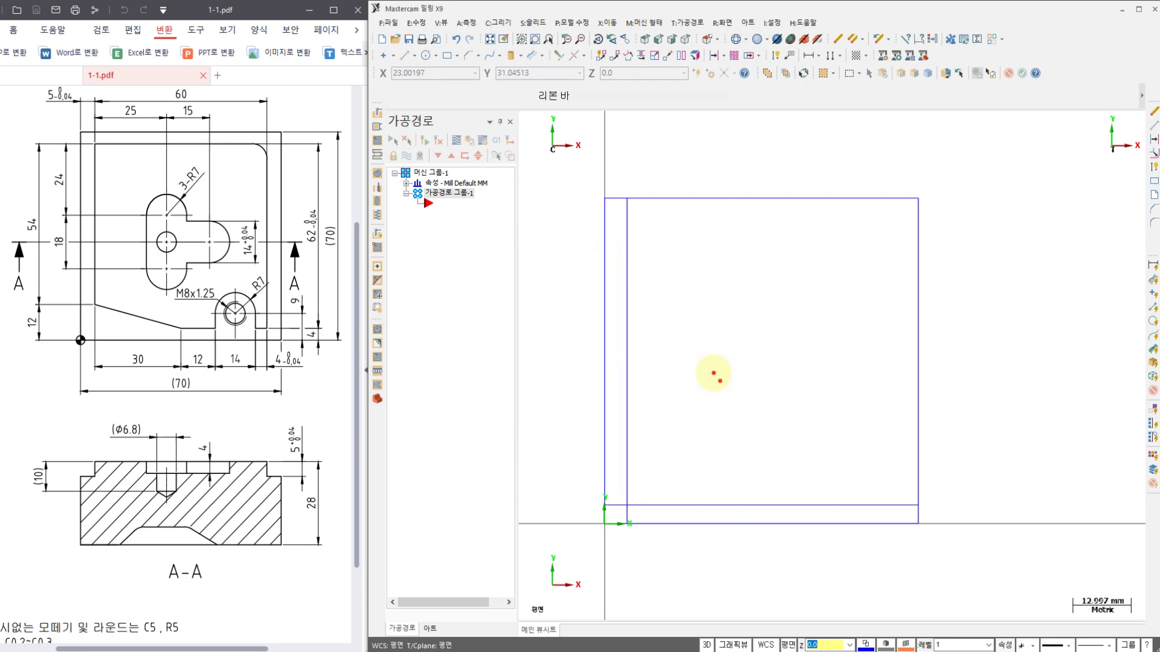
{"action": "mouse_move", "coordinate": [720, 378]}
{"action": "left_mouse_down"}
{"action": "mouse_move", "coordinate": [728, 417]}
{"action": "mouse_move", "coordinate": [785, 415]}
{"action": "left_mouse_up"}
{"action": "mouse_move", "coordinate": [738, 394]}
{"action": "left_mouse_down"}
{"action": "mouse_move", "coordinate": [797, 391]}
{"action": "mouse_move", "coordinate": [808, 421]}
{"action": "left_mouse_up"}
{"action": "mouse_move", "coordinate": [808, 371]}
{"action": "left_mouse_down"}
{"action": "mouse_move", "coordinate": [849, 387]}
{"action": "mouse_move", "coordinate": [826, 412]}
{"action": "left_mouse_up"}
{"action": "mouse_move", "coordinate": [903, 382]}
{"action": "left_mouse_down"}
{"action": "mouse_move", "coordinate": [915, 343]}
{"action": "mouse_move", "coordinate": [963, 363]}
{"action": "mouse_move", "coordinate": [1057, 358]}
{"action": "left_mouse_up"}
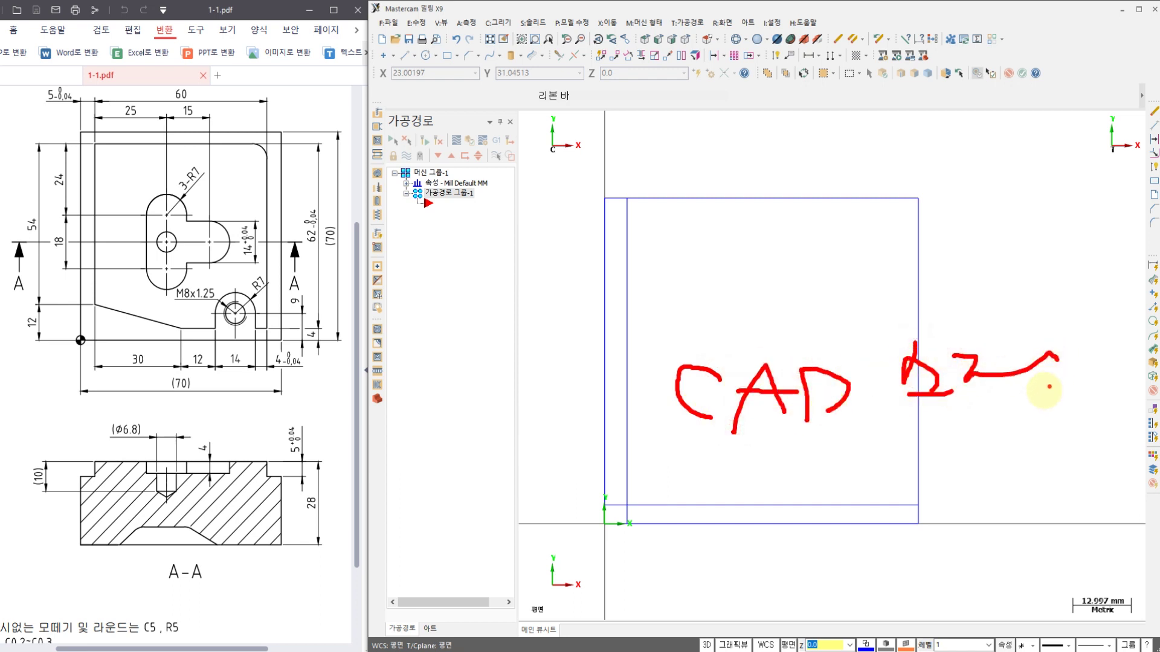
{"action": "mouse_move", "coordinate": [1038, 395]}
{"action": "left_mouse_down"}
{"action": "mouse_move", "coordinate": [900, 441]}
{"action": "mouse_move", "coordinate": [668, 344]}
{"action": "mouse_move", "coordinate": [1018, 405]}
{"action": "left_mouse_up"}
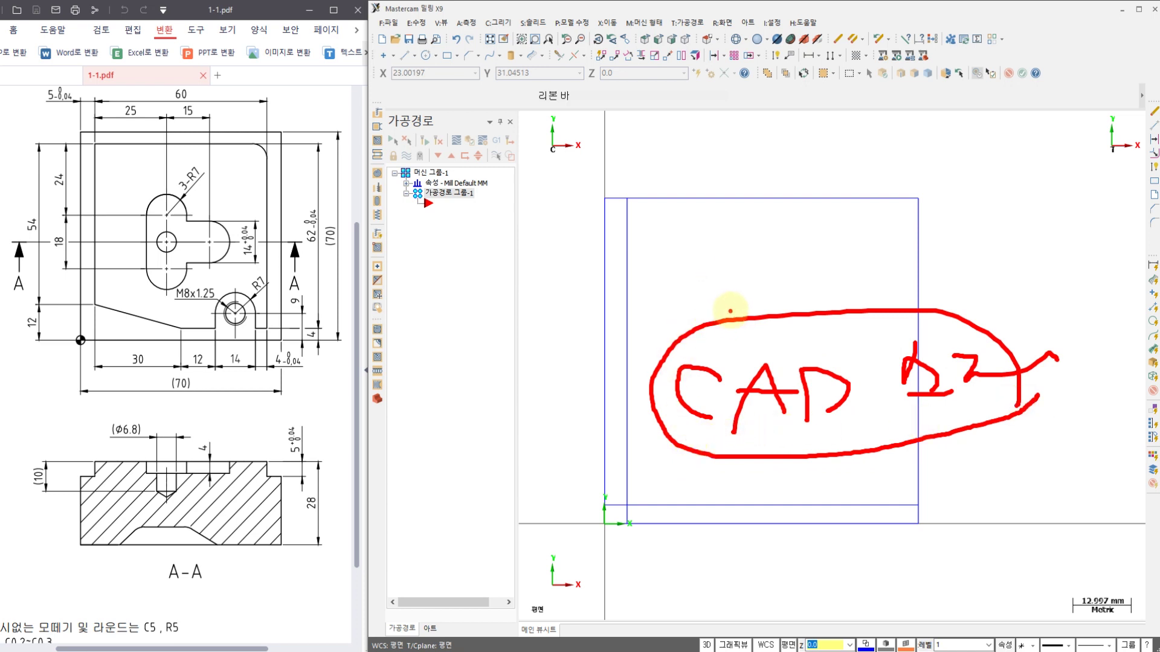
{"action": "key", "text": "Escape"}
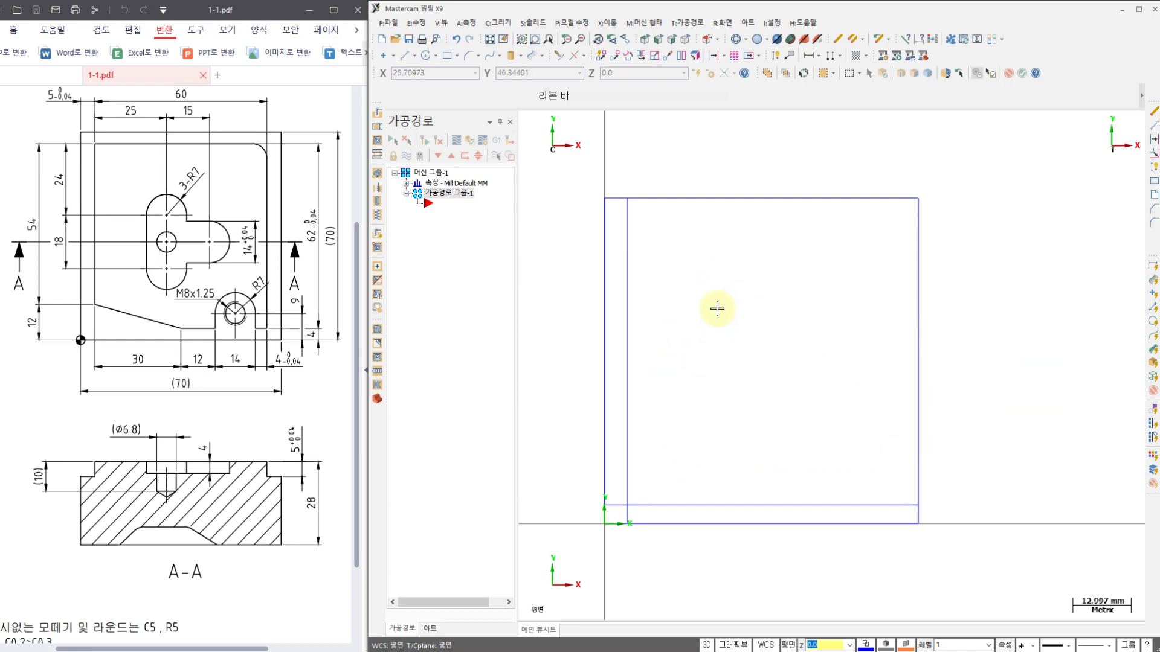
{"action": "left_click_drag", "start_coordinate": [682, 294], "coordinate": [665, 328]}
{"action": "left_click_drag", "start_coordinate": [667, 309], "coordinate": [710, 333]}
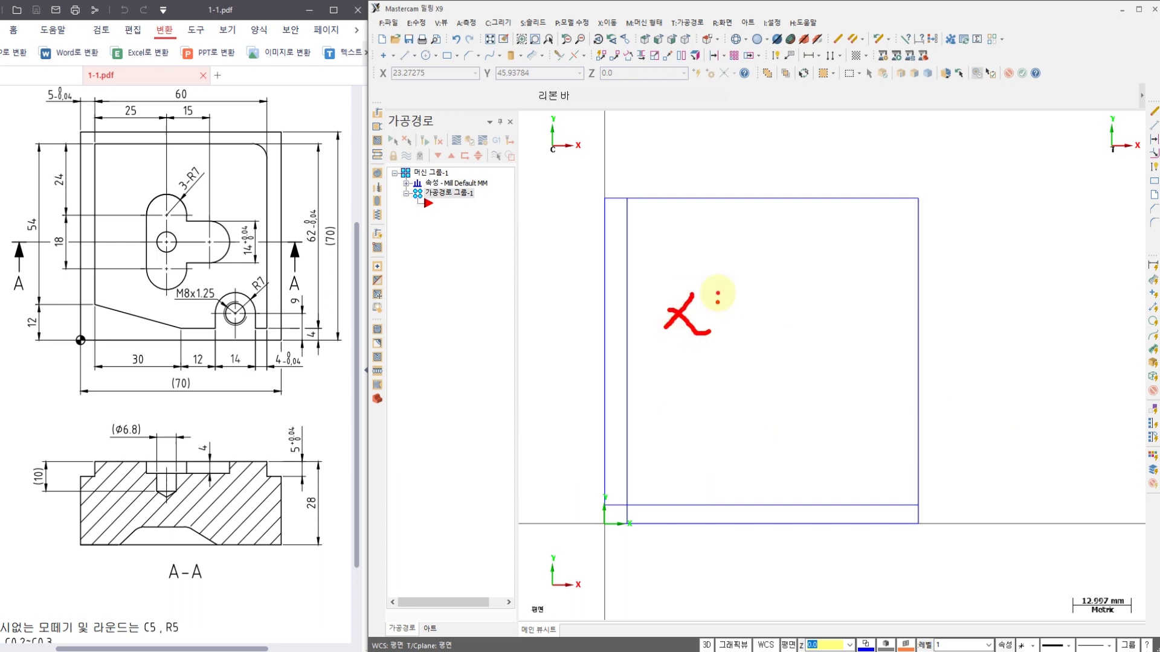
{"action": "left_click_drag", "start_coordinate": [718, 293], "coordinate": [750, 363]}
{"action": "left_click_drag", "start_coordinate": [765, 321], "coordinate": [865, 343]}
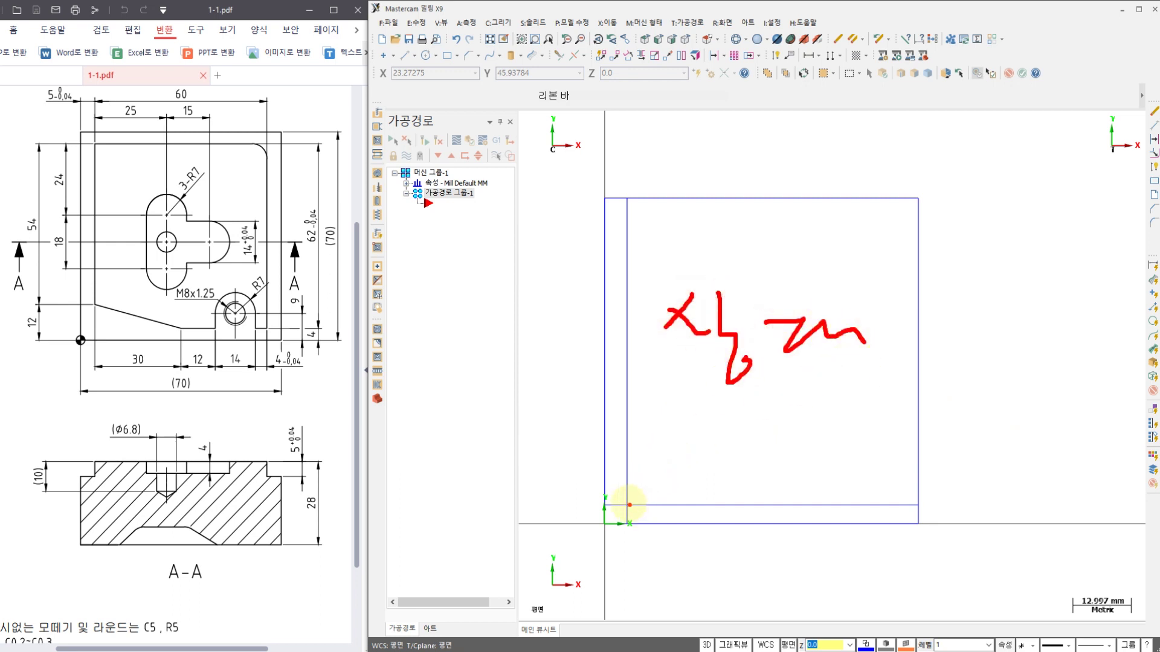
{"action": "left_click_drag", "start_coordinate": [621, 445], "coordinate": [641, 446]}
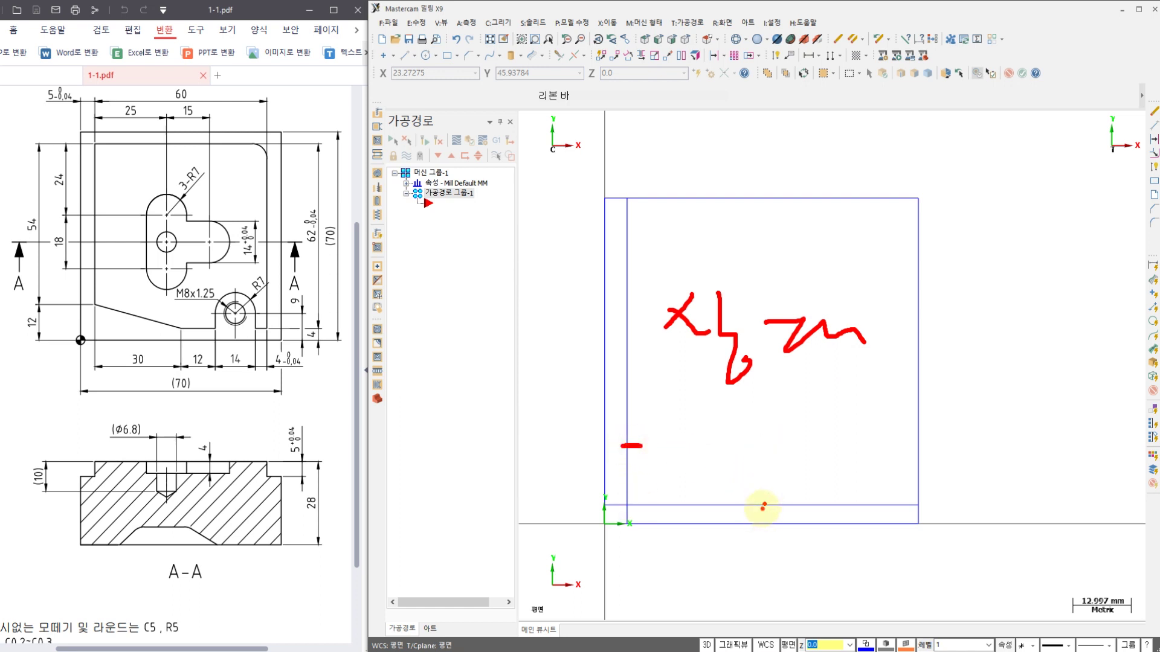
{"action": "left_click_drag", "start_coordinate": [763, 503], "coordinate": [630, 447]}
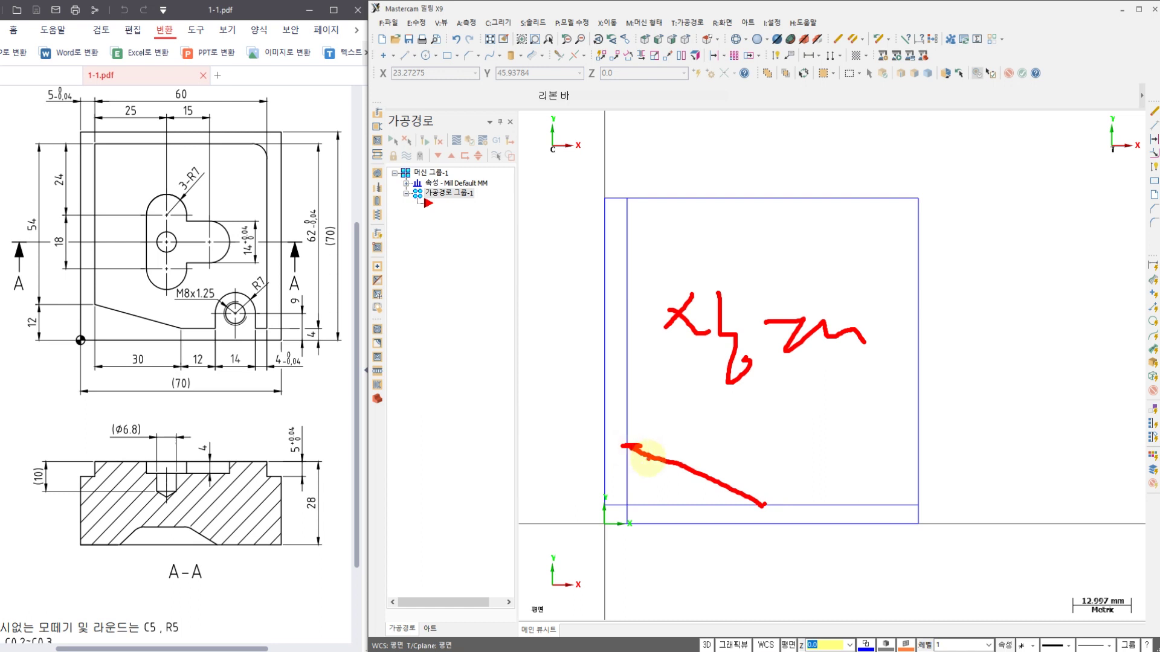
{"action": "key", "text": "Escape"}
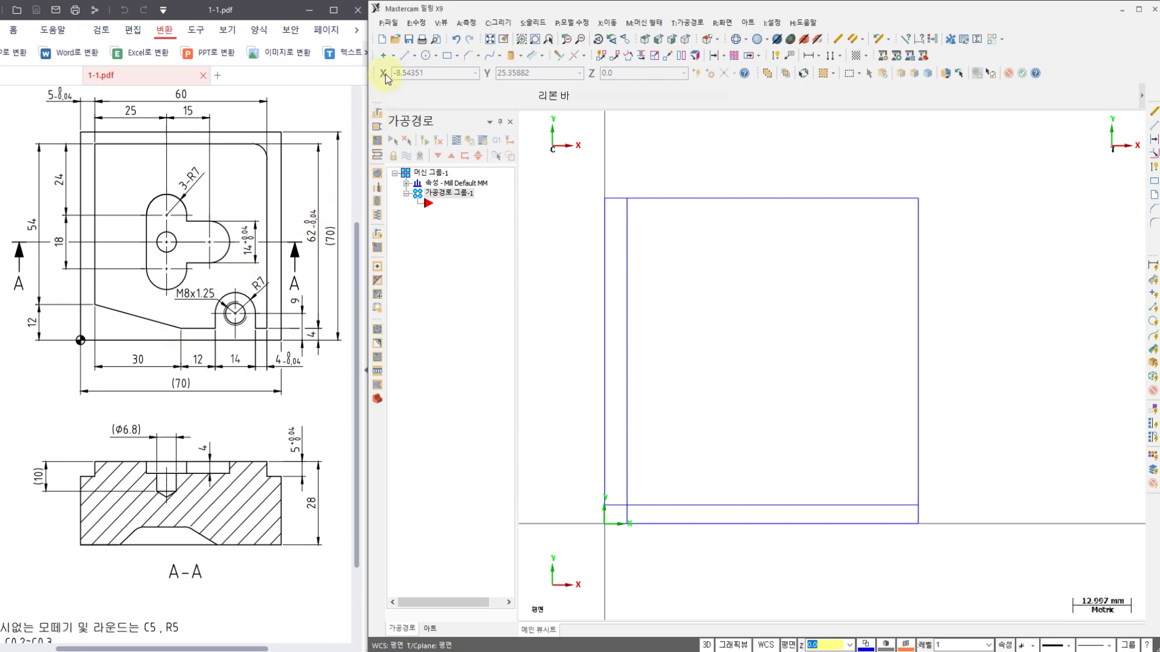
- Draw the sloped island edge using relative points: 0,12 from the island's left line's lower end and 30,0 from its intersection with the 4 mm offset line
{"action": "left_click", "coordinate": [403, 57]}
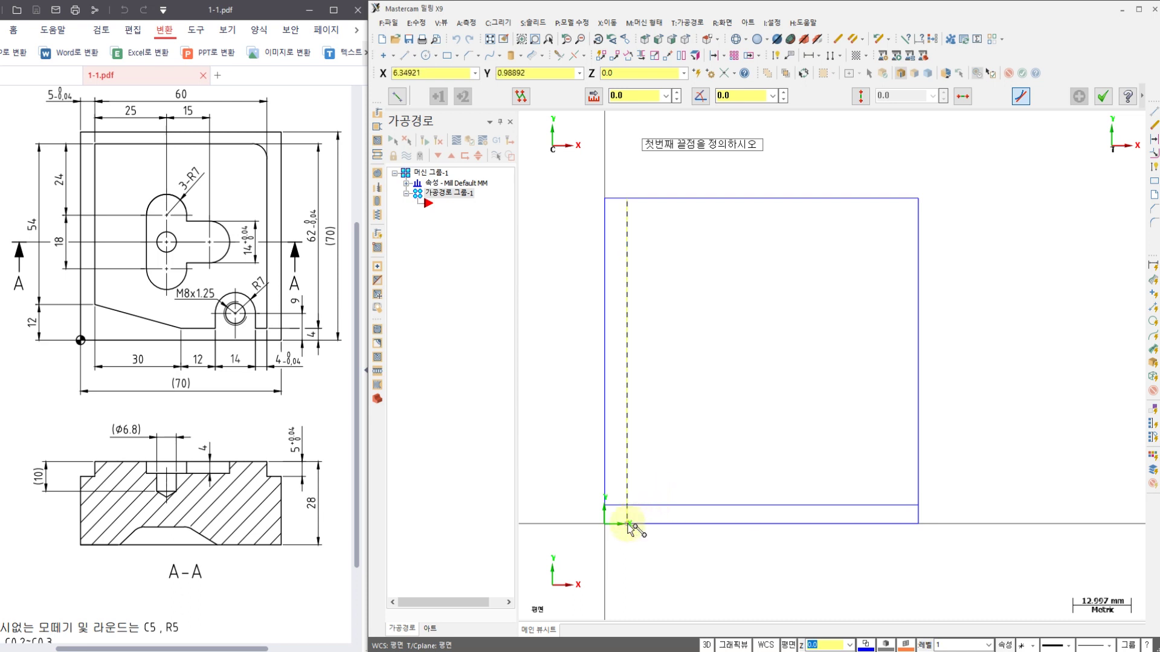
{"action": "left_click", "coordinate": [628, 524]}
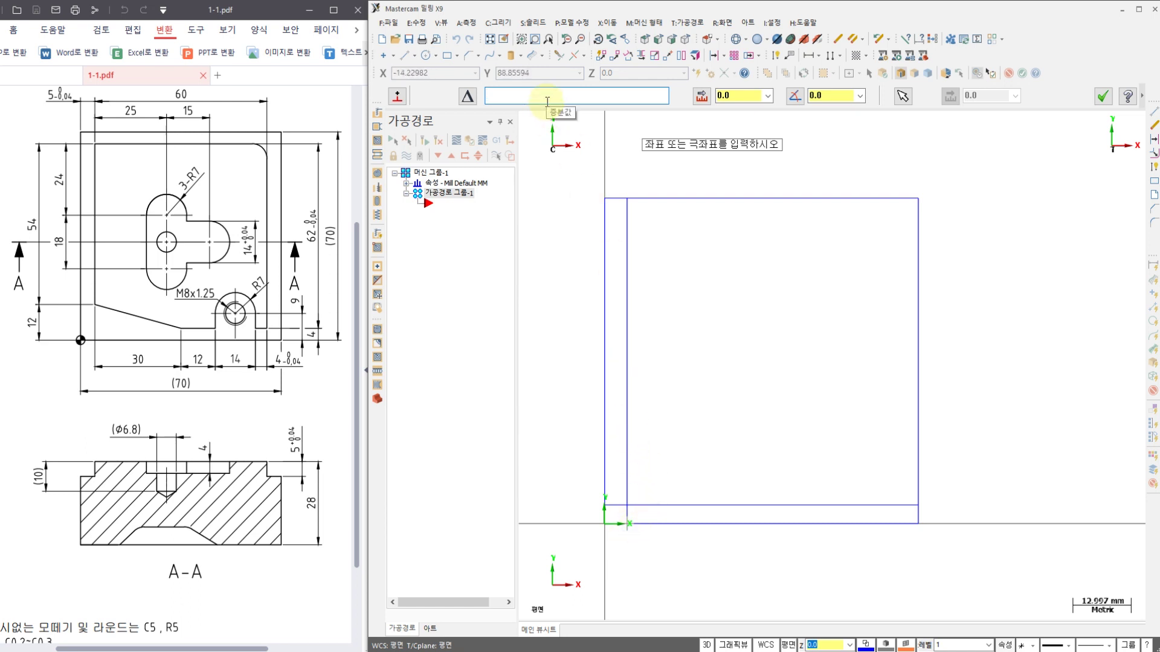
{"action": "type", "text": "0,12"}
{"action": "key", "text": "Return"}
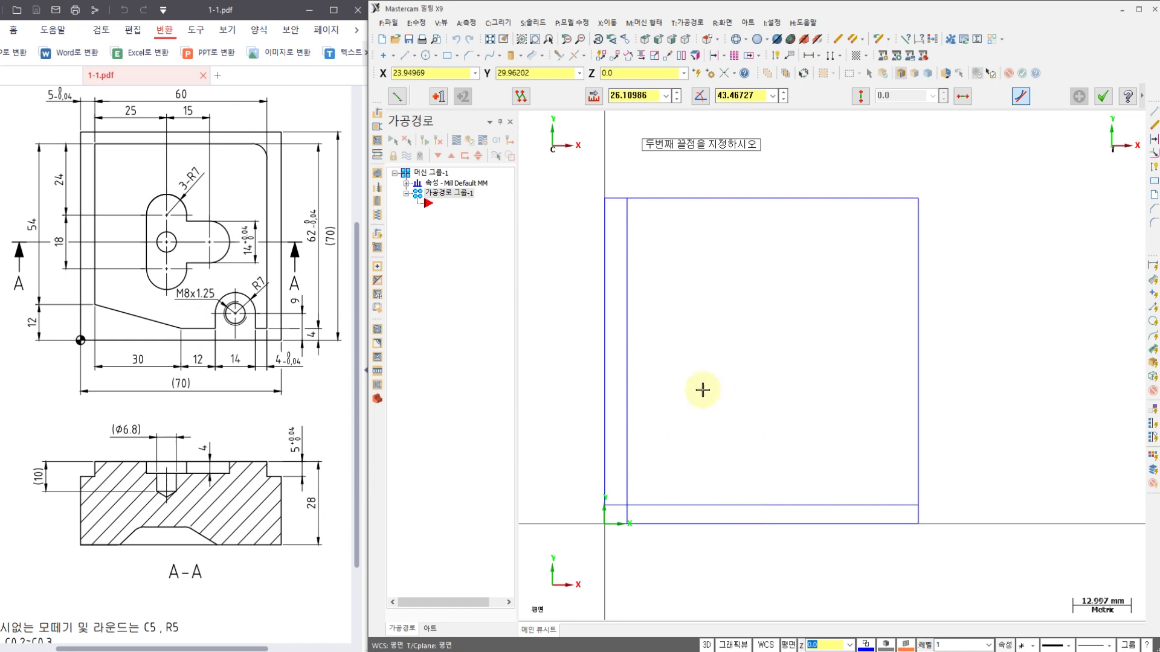
{"action": "left_click", "coordinate": [627, 505]}
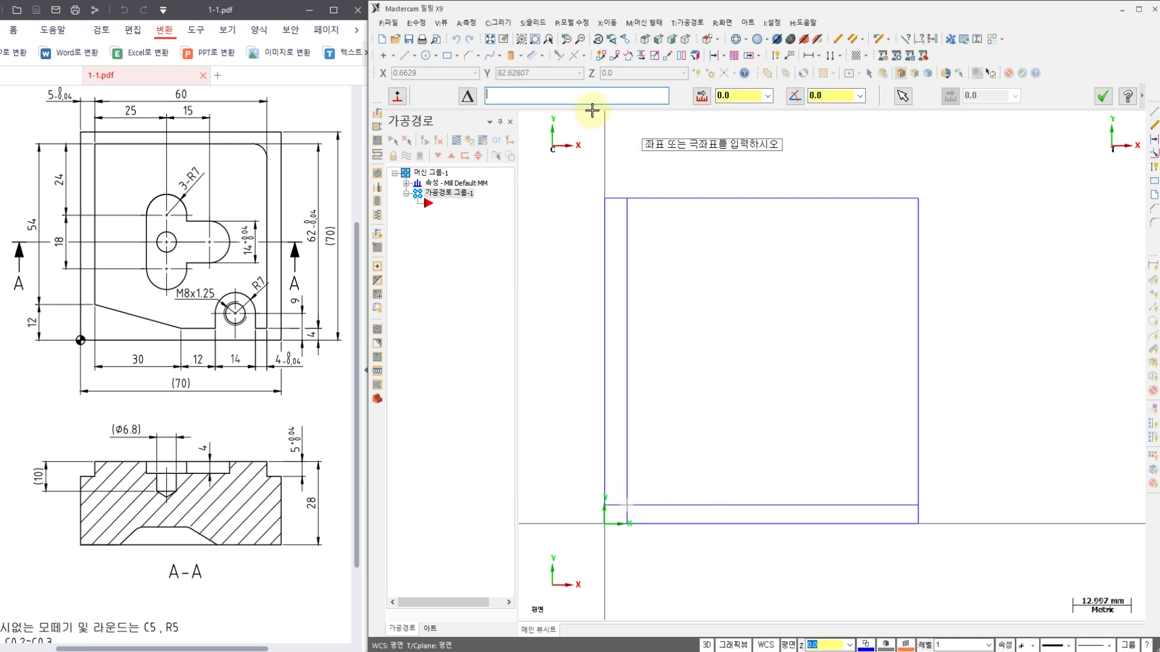
{"action": "type", "text": "30,0"}
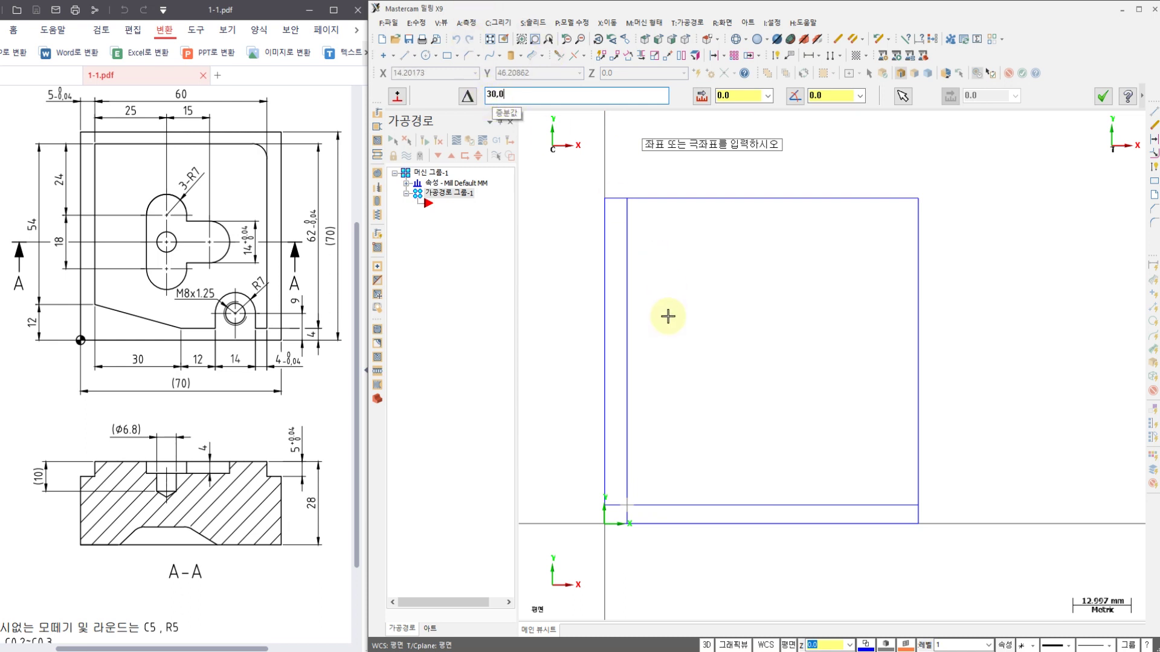
{"action": "key", "text": "Return"}
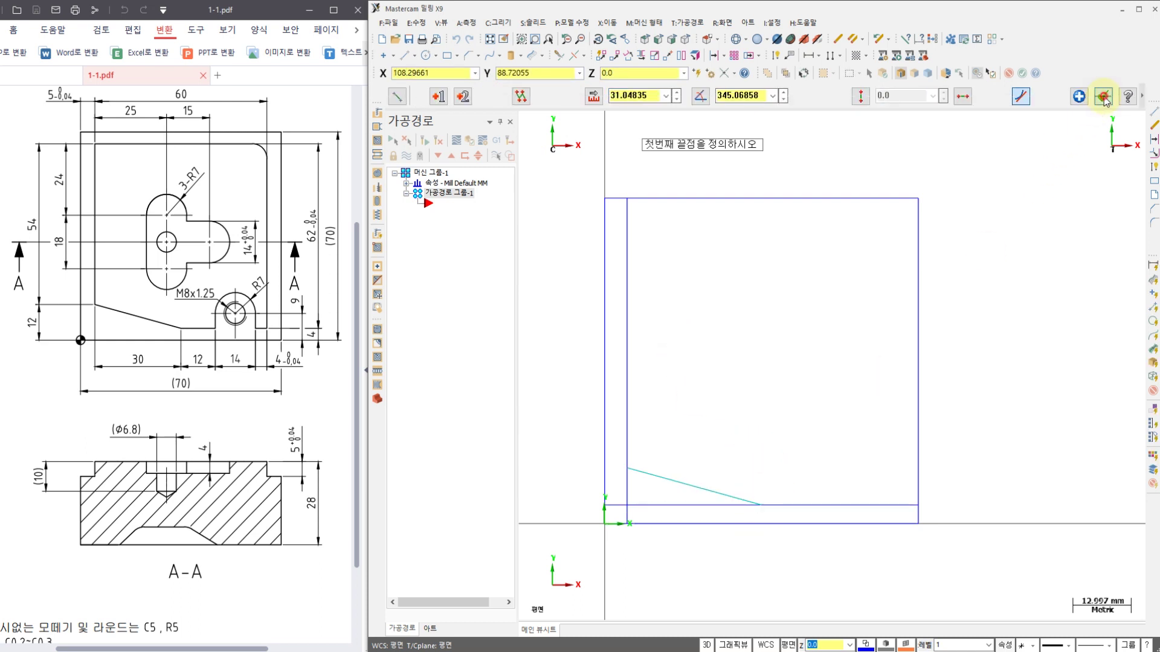
{"action": "left_click", "coordinate": [1103, 96]}
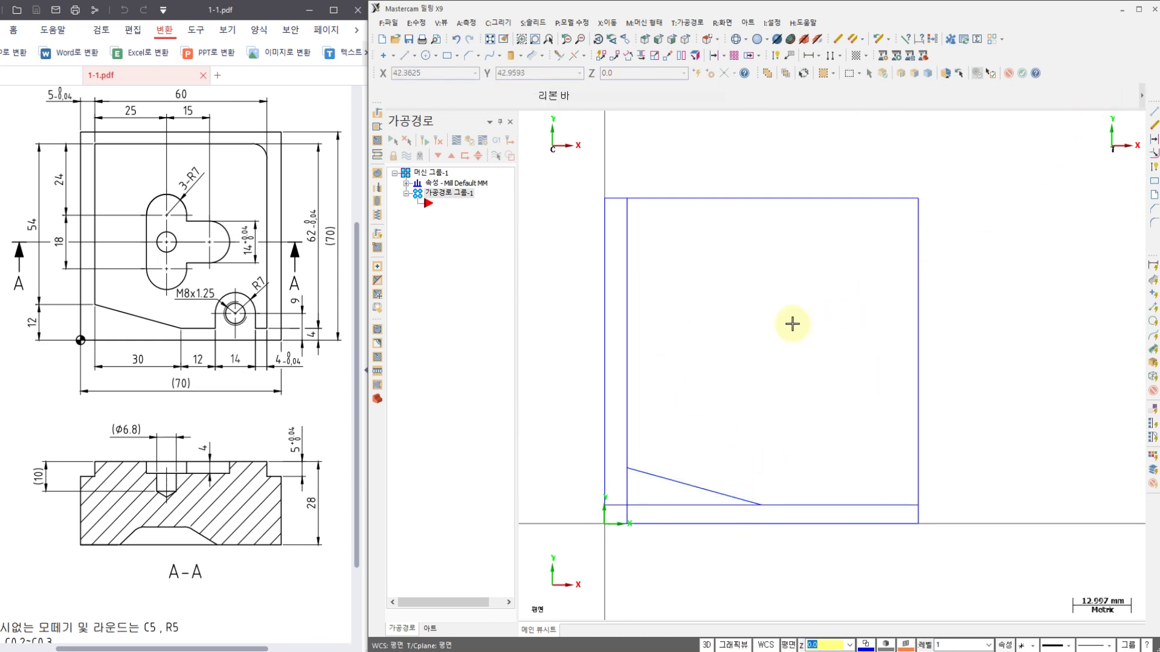
- Dimension the height of the sloped edge's upper end above the rectangle's bottom edge and the sloped edge's horizontal length
{"action": "left_click", "coordinate": [775, 57]}
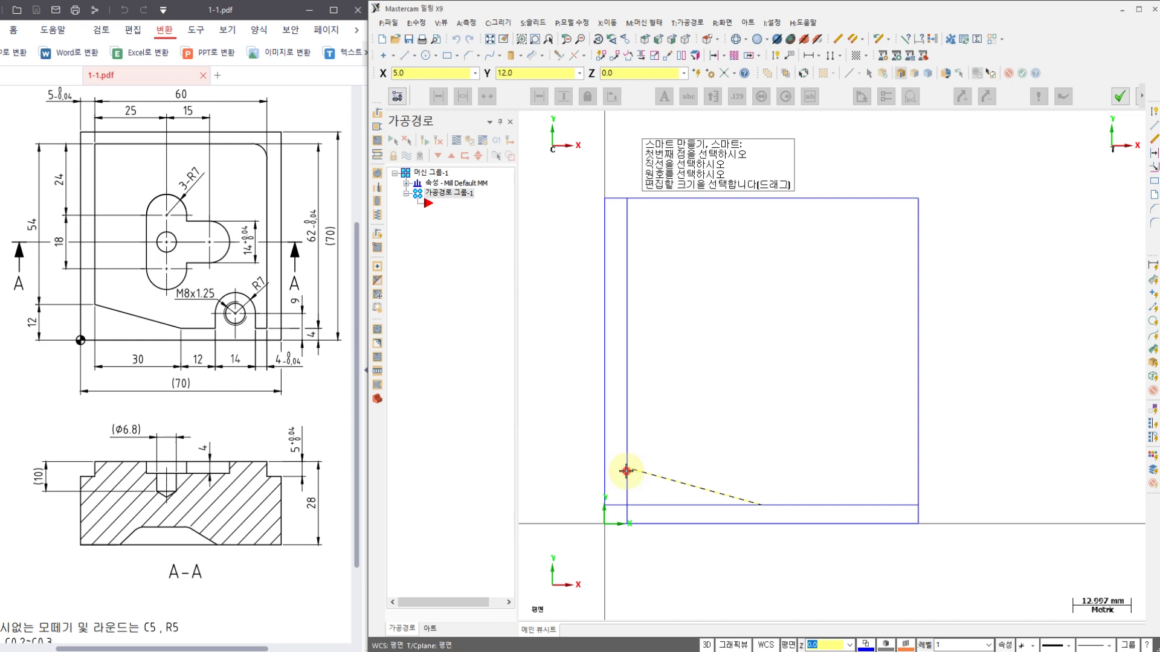
{"action": "left_click", "coordinate": [626, 470]}
{"action": "left_click", "coordinate": [645, 525]}
{"action": "left_click", "coordinate": [546, 493]}
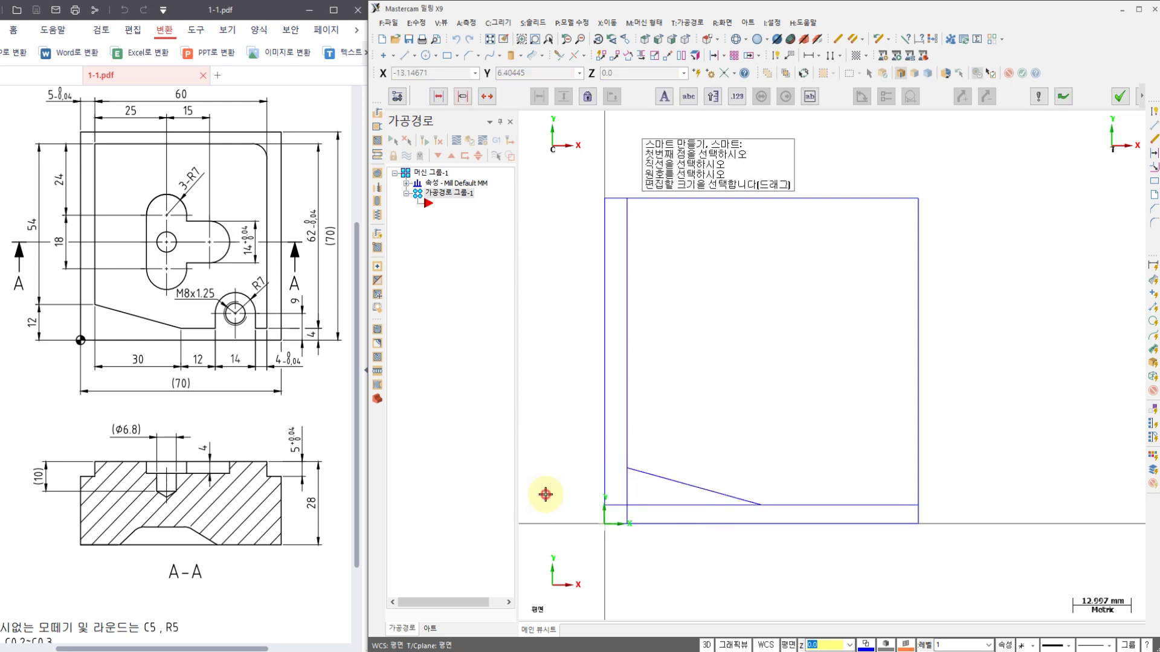
{"action": "left_click", "coordinate": [630, 483]}
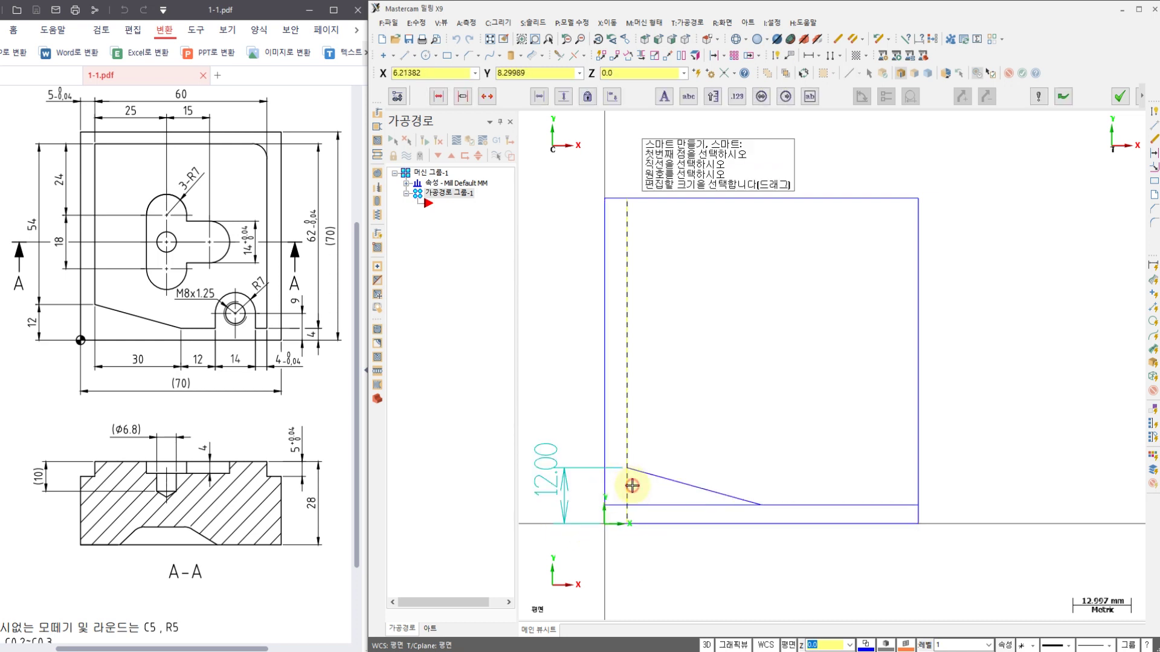
{"action": "left_click", "coordinate": [759, 505]}
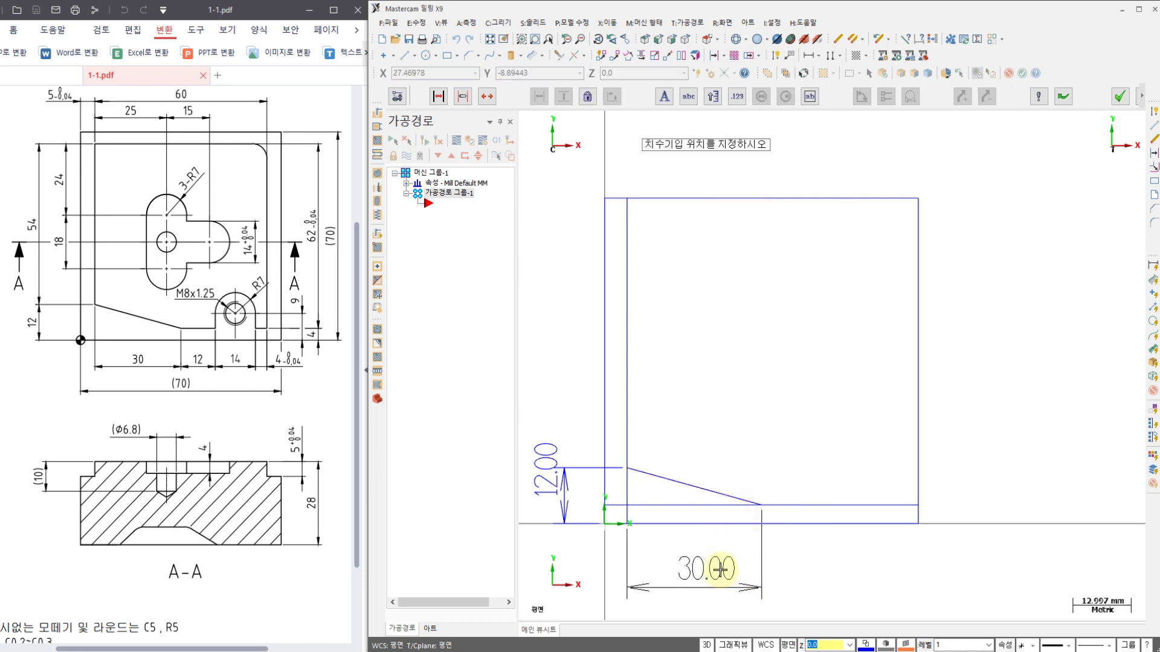
{"action": "left_click", "coordinate": [676, 573]}
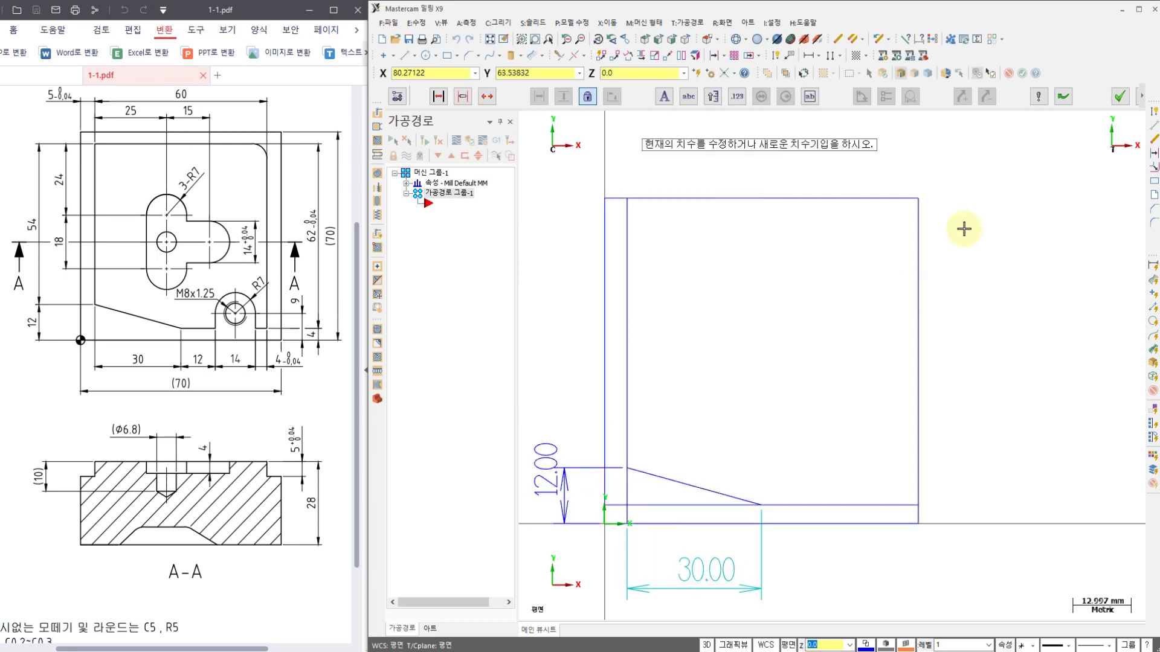
{"action": "key", "text": "Escape"}
{"action": "key", "text": "Escape"}
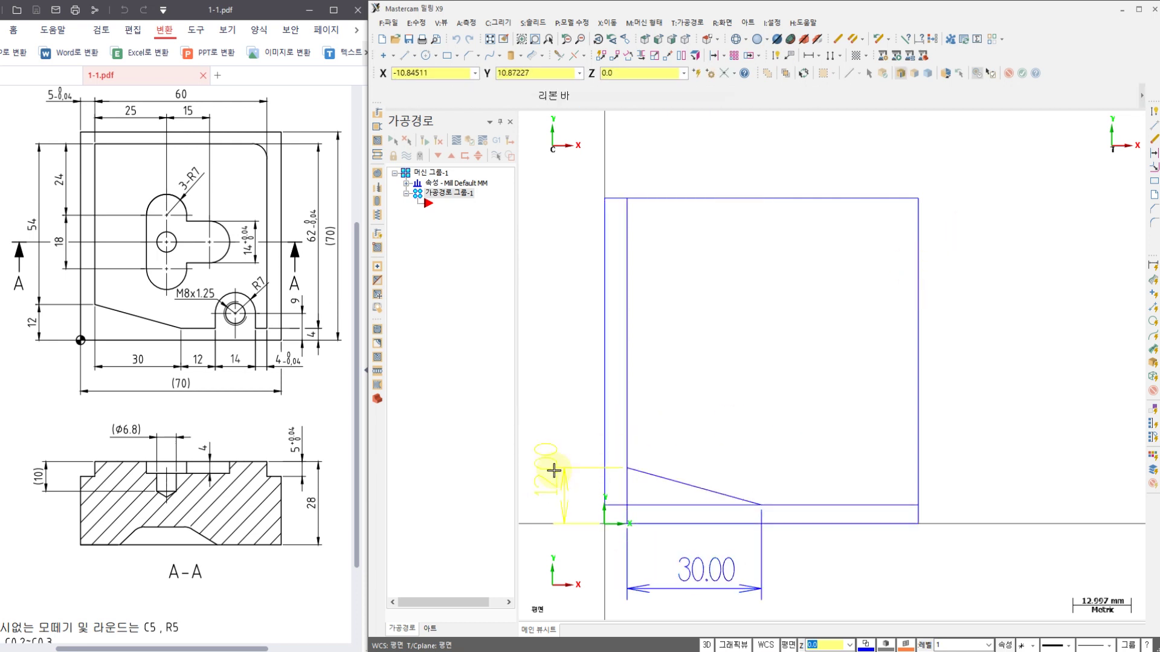
- Delete the height and horizontal length dimensions of the sloped edge
{"action": "left_click", "coordinate": [554, 470]}
{"action": "left_click", "coordinate": [689, 569]}
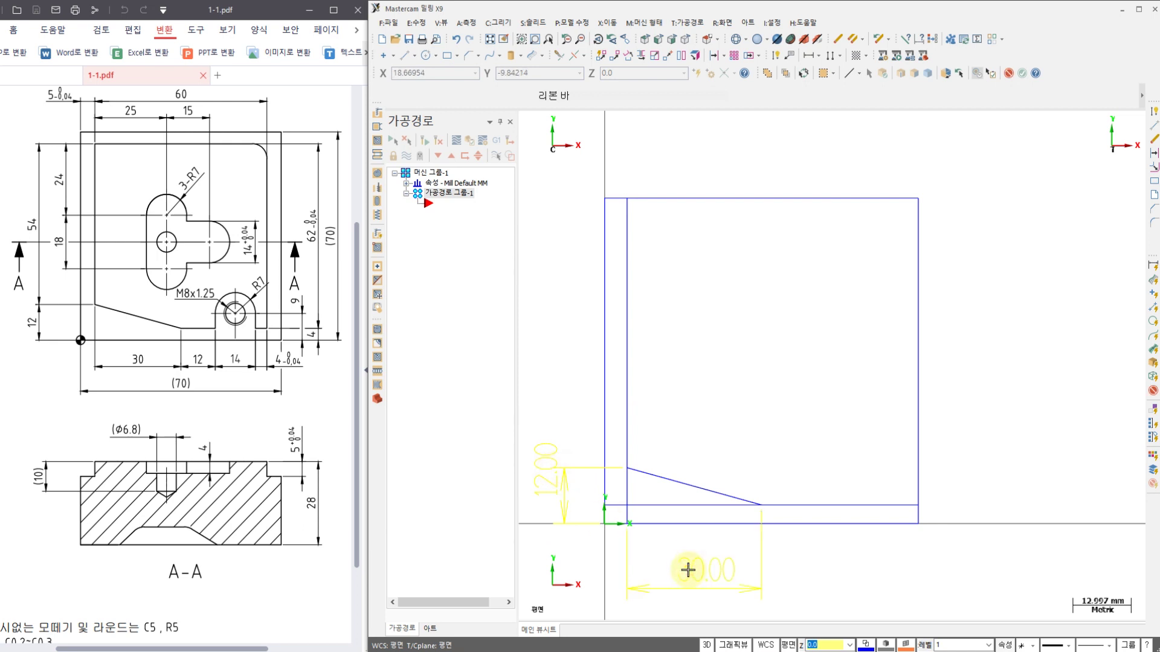
{"action": "key", "text": "Delete"}
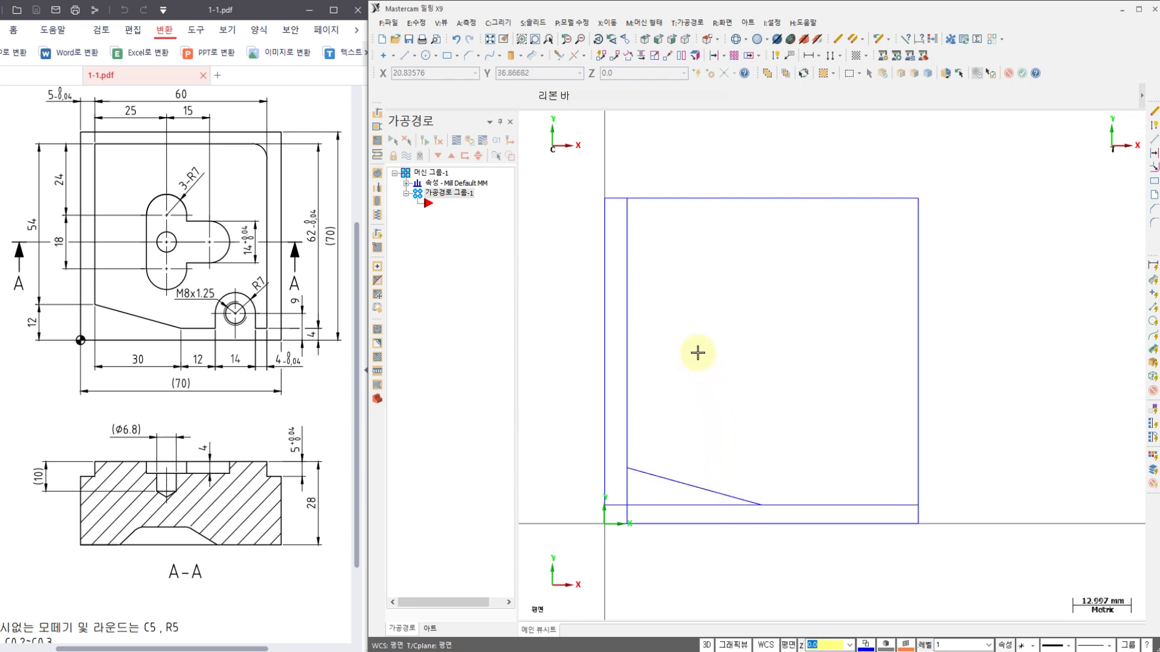
- Offset a copy of the rectangle's bottom edge upward by 12+54 mm for the island's upper line
{"action": "middle_click_drag", "start_coordinate": [695, 371], "coordinate": [687, 358]}
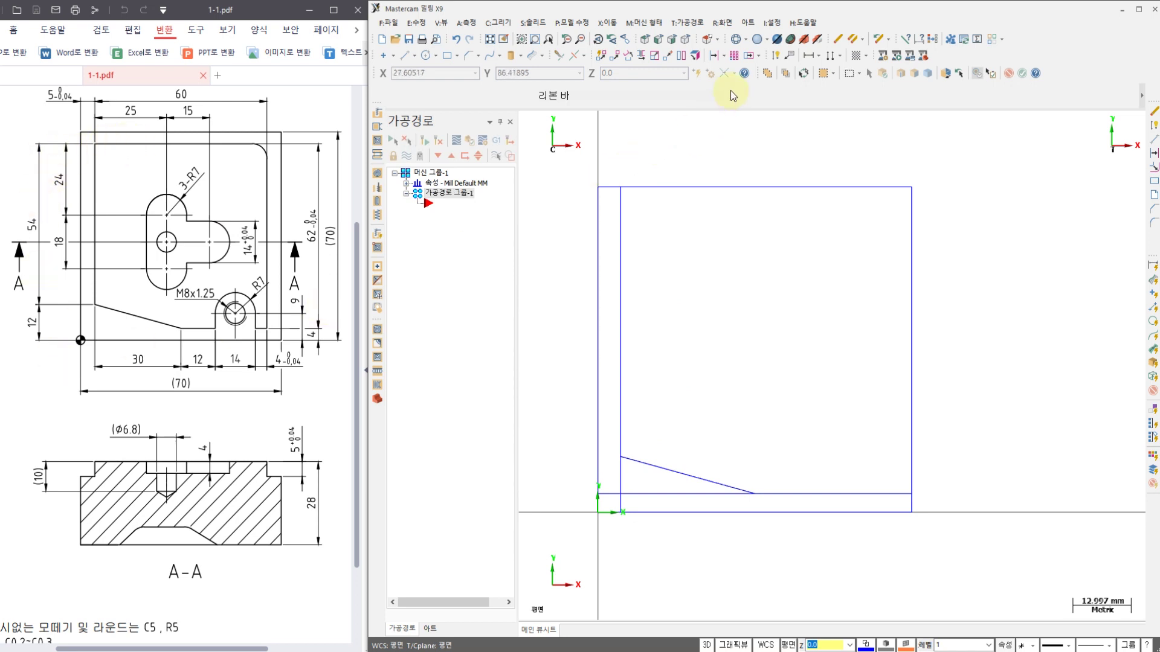
{"action": "left_click", "coordinate": [715, 58]}
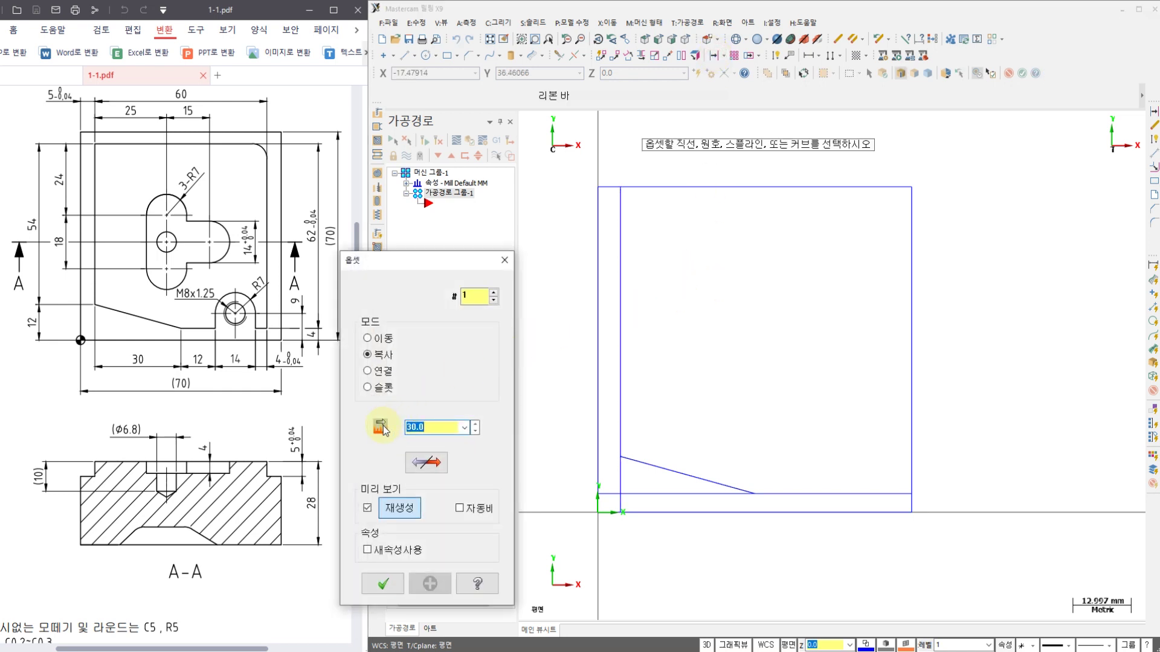
{"action": "type", "text": "12+54"}
{"action": "key", "text": "Return"}
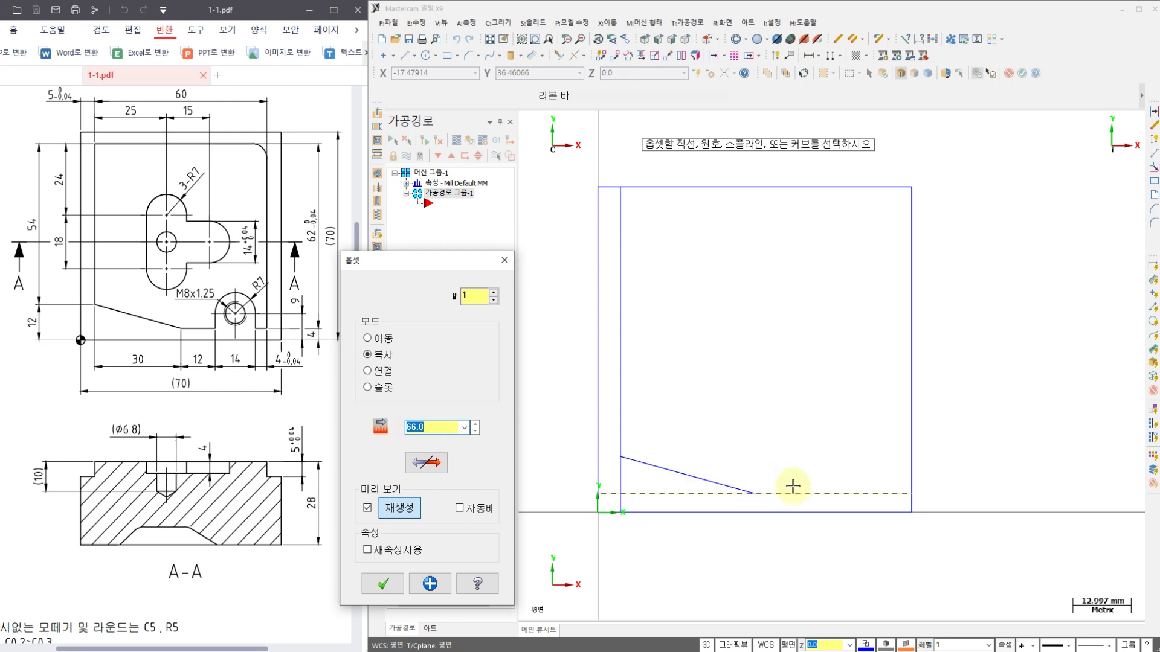
{"action": "left_click", "coordinate": [766, 512]}
{"action": "left_click", "coordinate": [757, 377]}
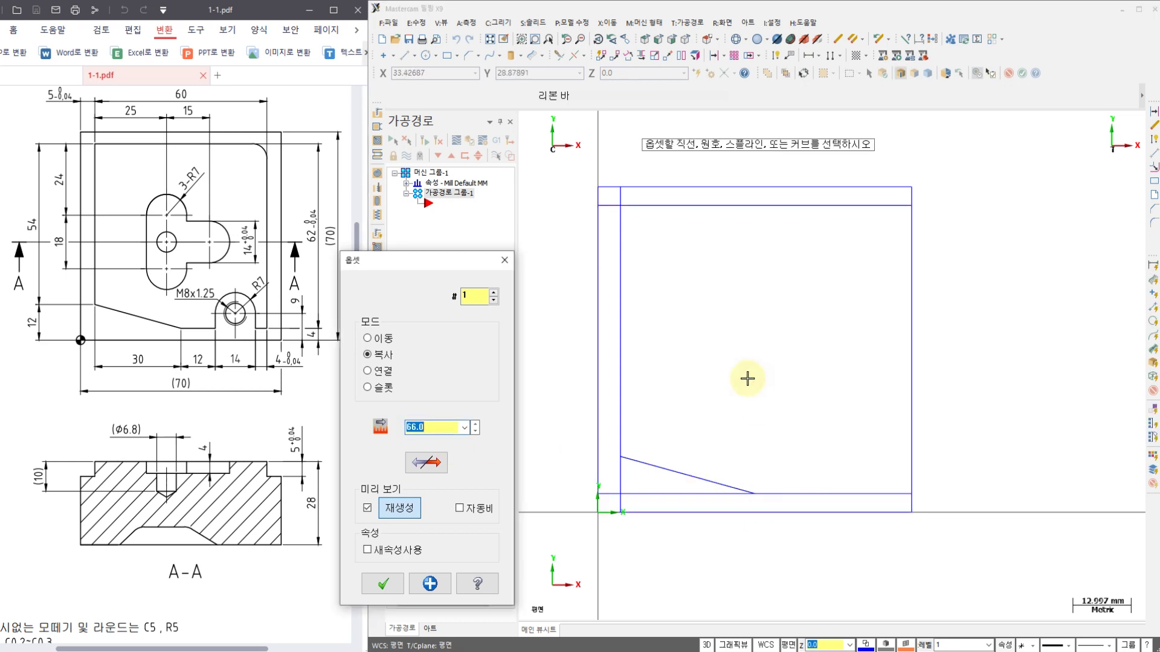
{"action": "left_click", "coordinate": [431, 583]}
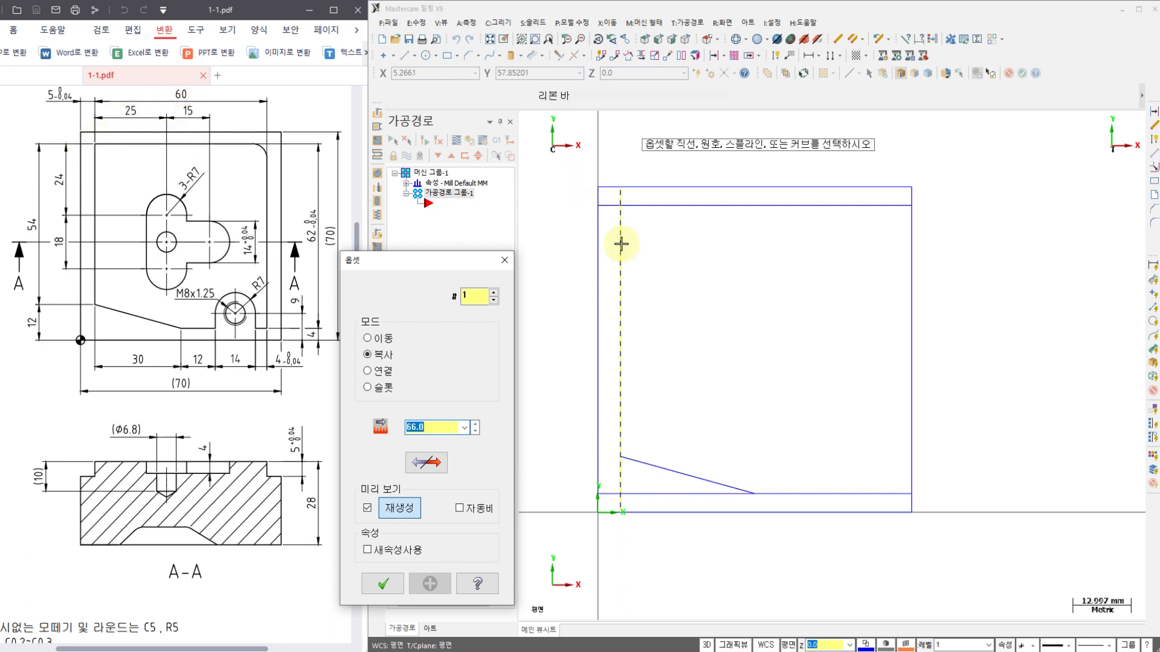
- Offset a copy of the island's left line 60 mm to the right and finish the offset
{"action": "type", "text": "60"}
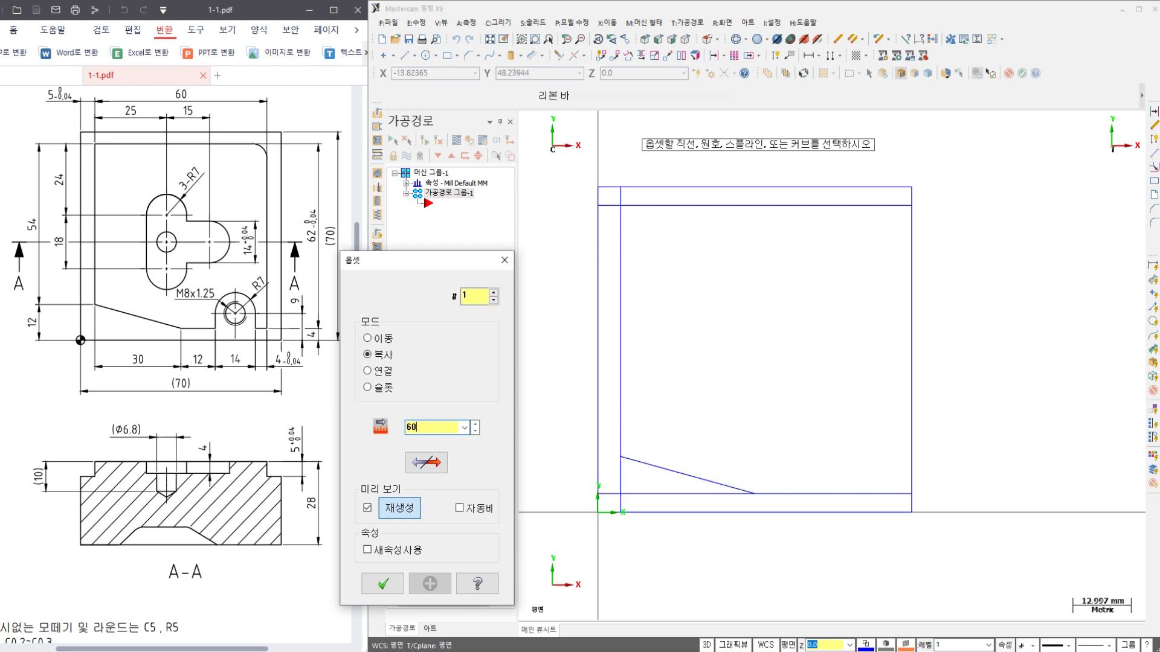
{"action": "left_click", "coordinate": [614, 315]}
{"action": "left_click", "coordinate": [655, 308]}
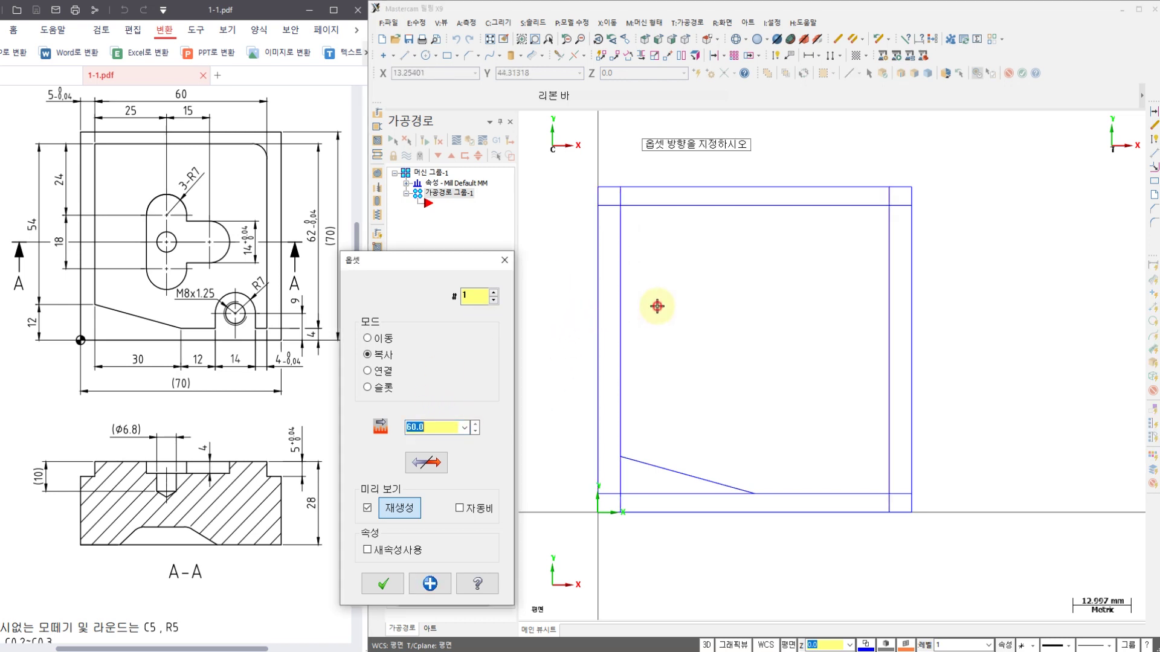
{"action": "left_click", "coordinate": [430, 583]}
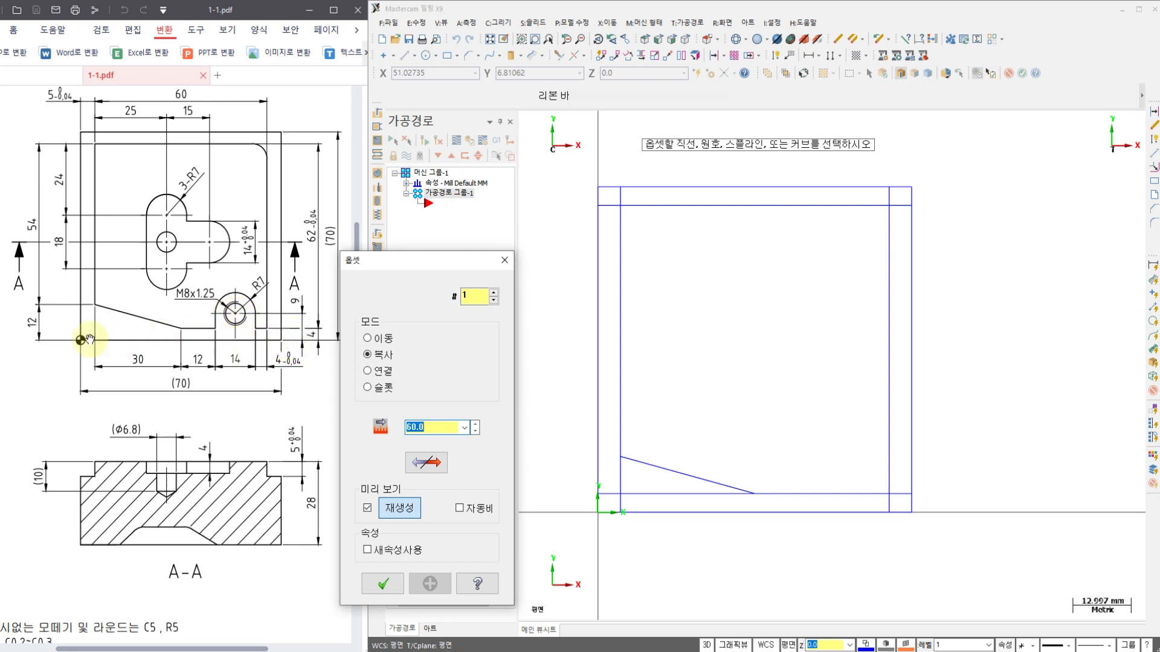
{"action": "left_click", "coordinate": [382, 584]}
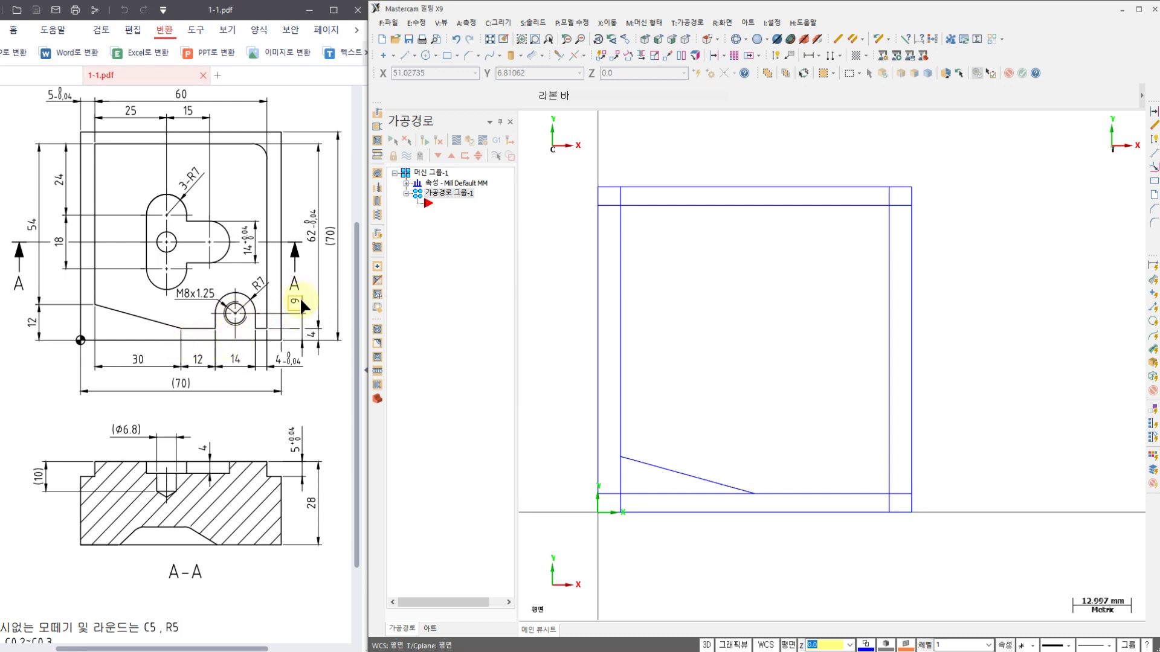
- Draw a circle of radius 7 centred at the coordinates 5+30+12+7,9
{"action": "left_click", "coordinate": [426, 57]}
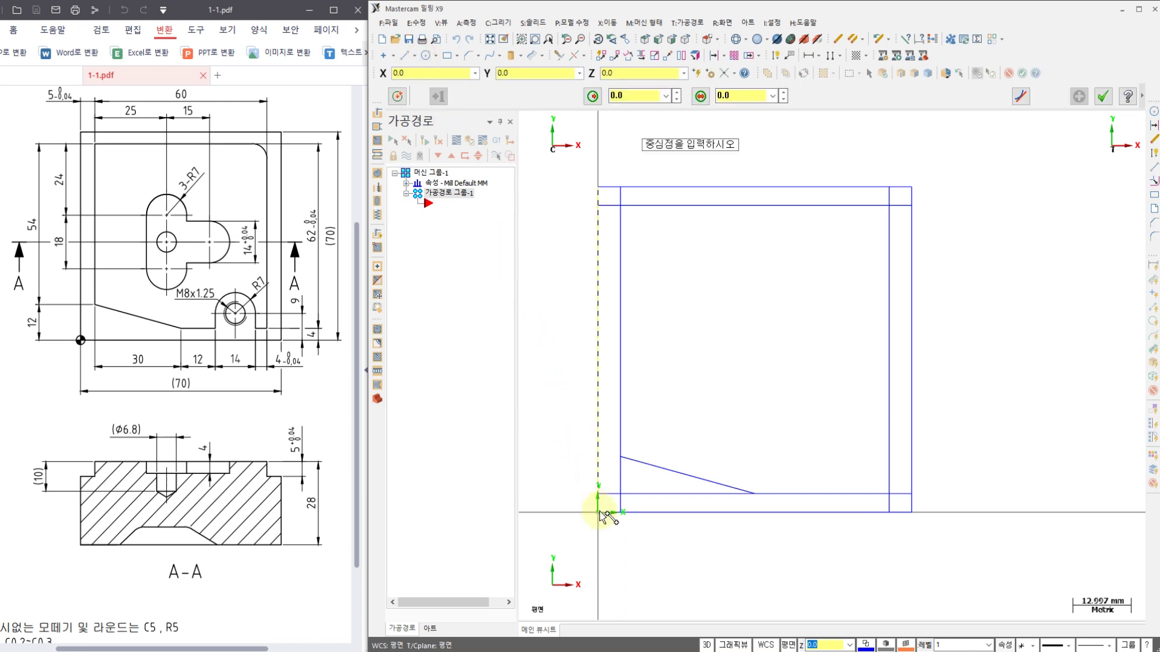
{"action": "key", "text": "space"}
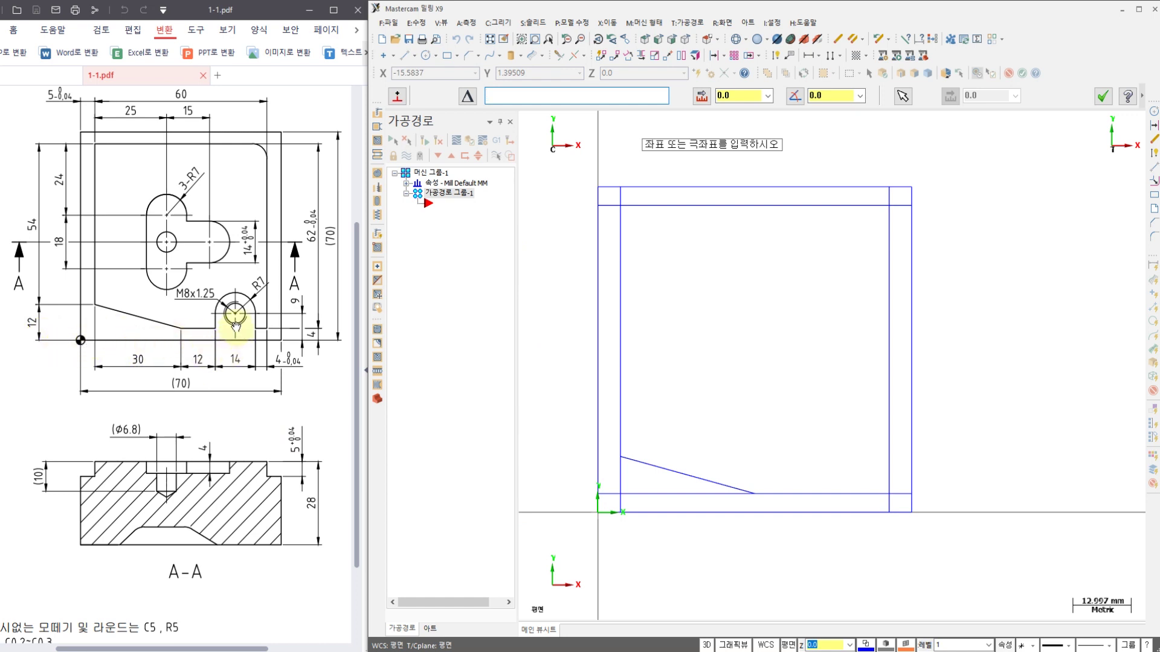
{"action": "left_click", "coordinate": [489, 95]}
{"action": "type", "text": "5+30+12+7,"}
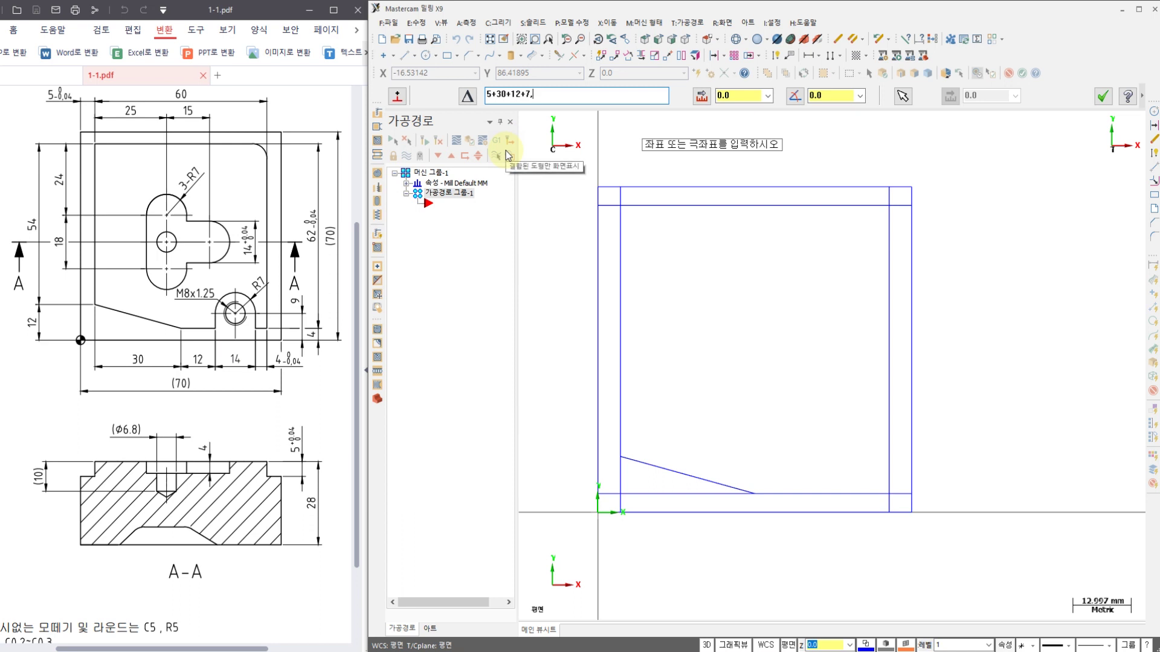
{"action": "type", "text": "9"}
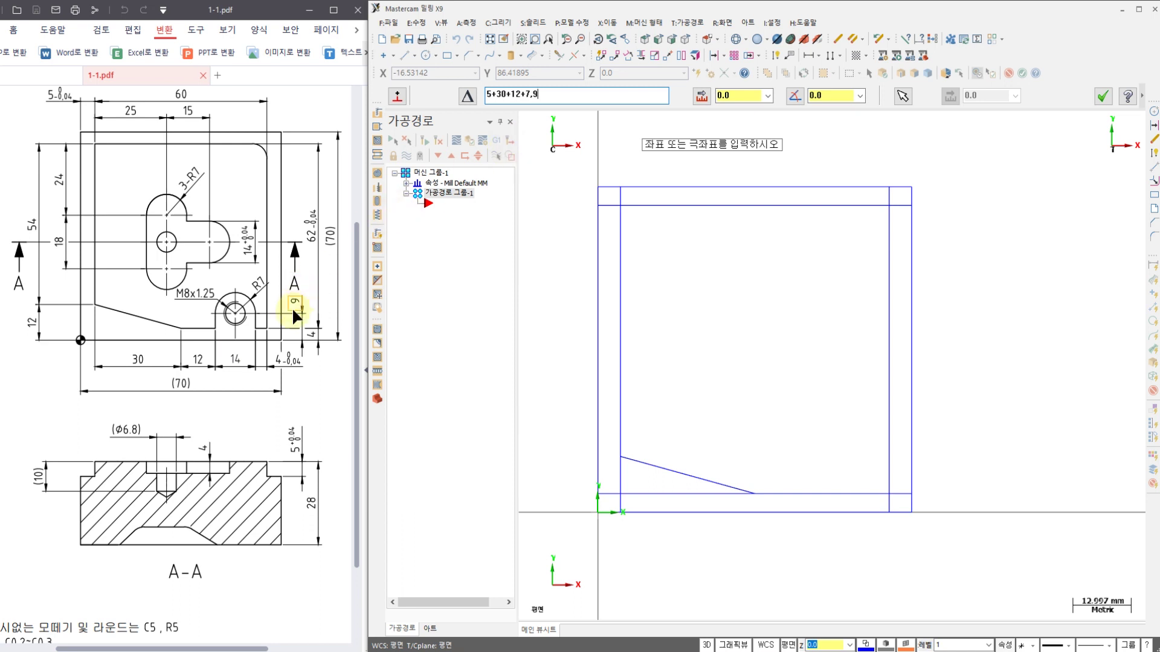
{"action": "key", "text": "Return"}
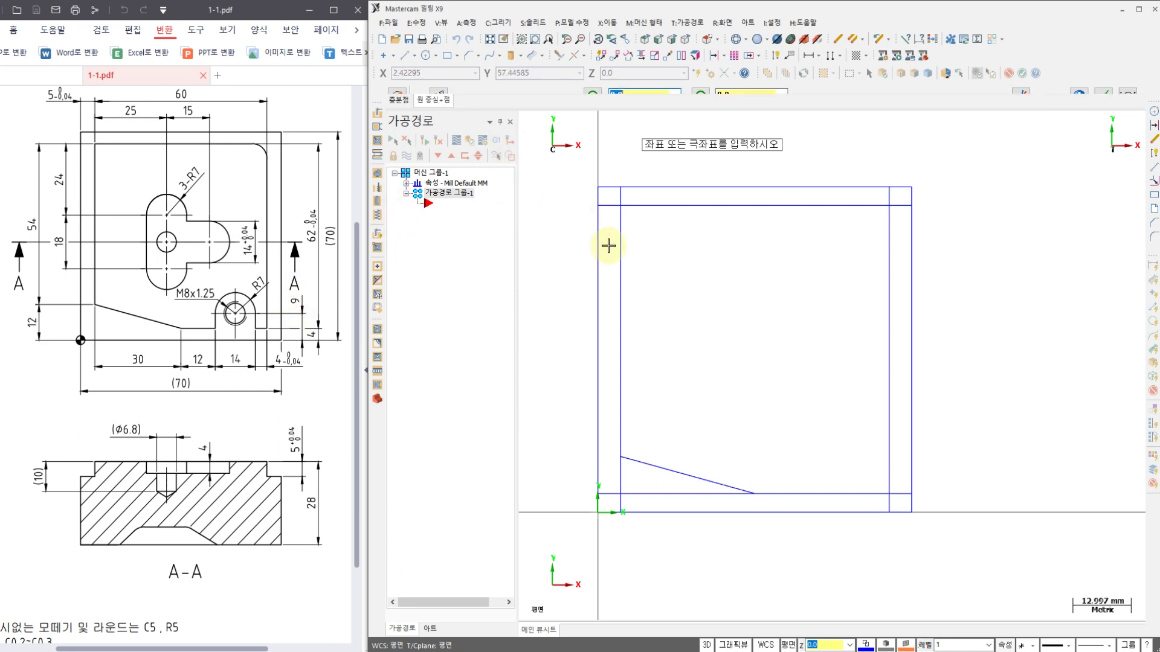
{"action": "left_click", "coordinate": [849, 446]}
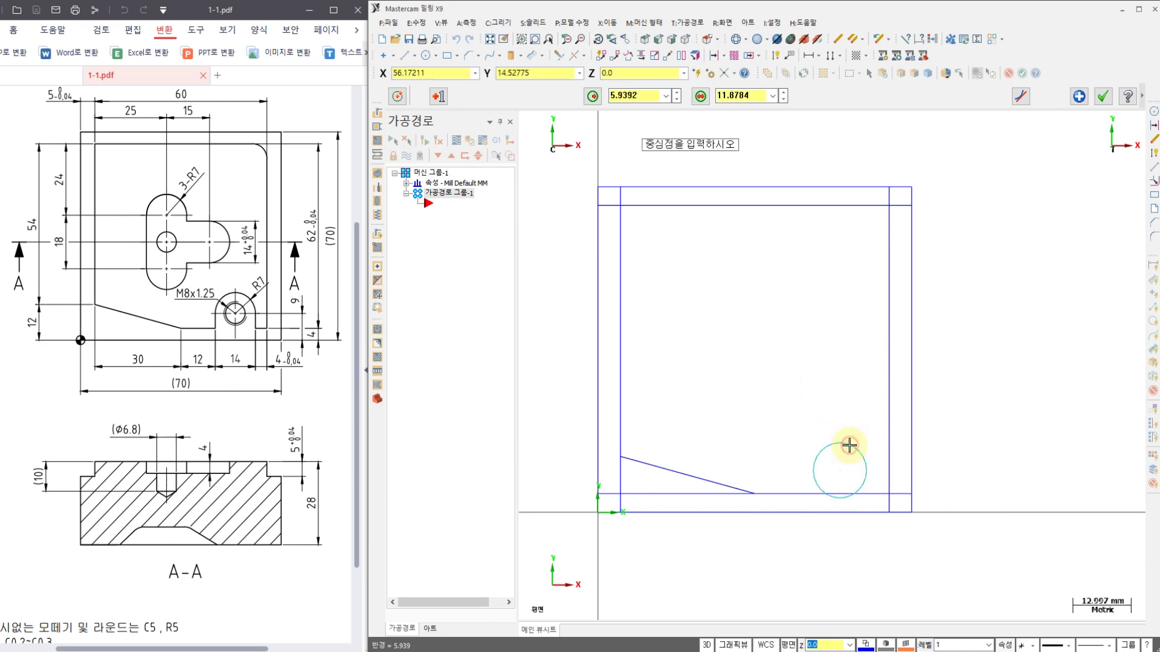
{"action": "left_click", "coordinate": [647, 94]}
{"action": "type", "text": "7"}
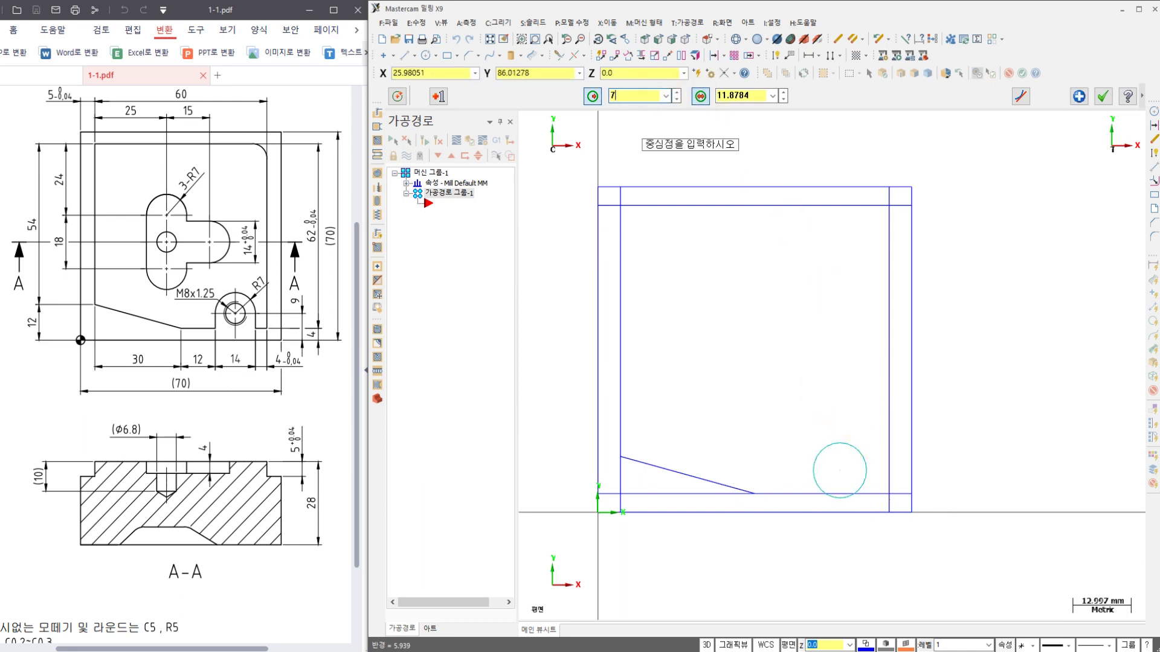
{"action": "key", "text": "Return"}
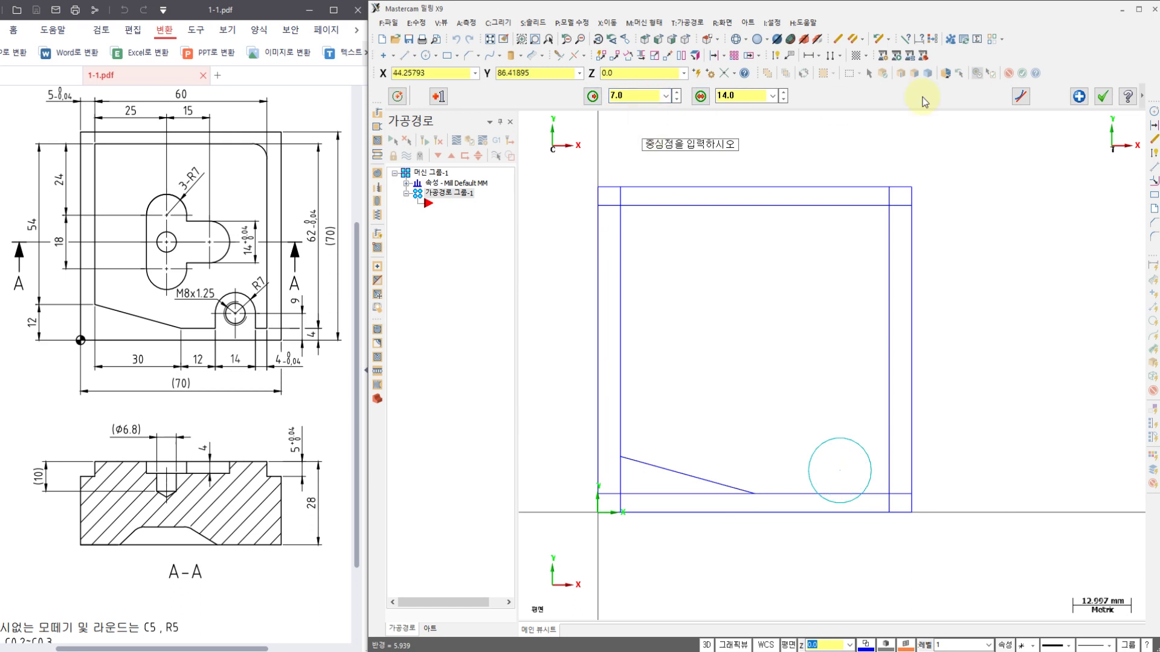
{"action": "left_click", "coordinate": [1103, 96]}
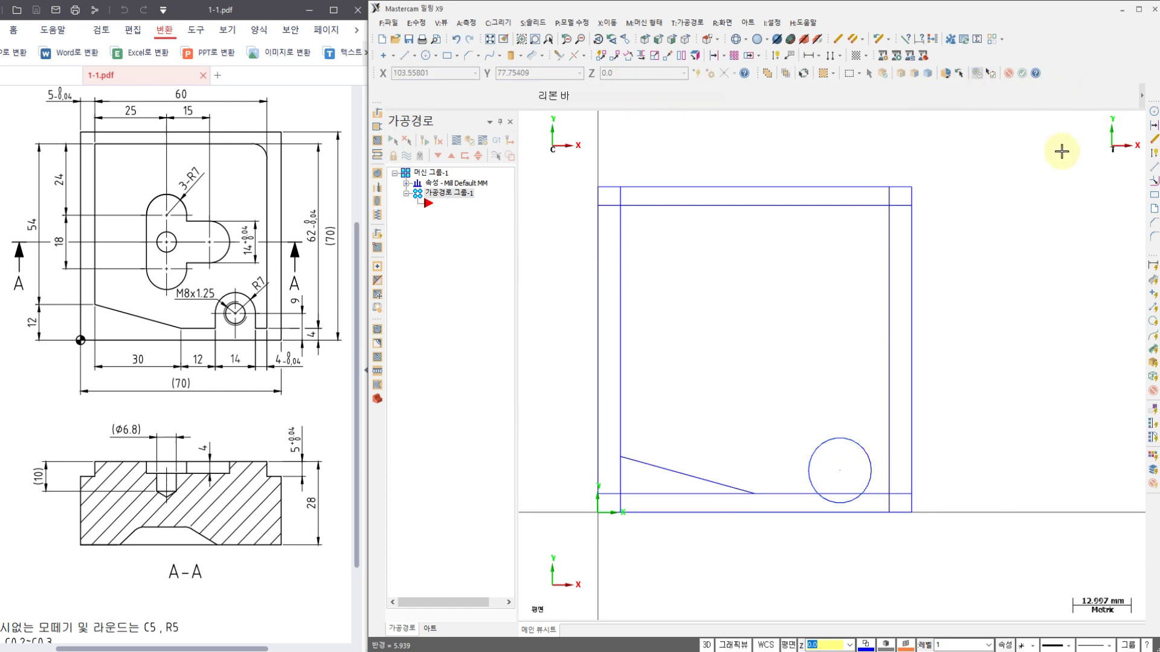
- Dimension the circle's gap to the island's right line, its diameter, and its centre's height above the rectangle's bottom edge
{"action": "left_click", "coordinate": [789, 56]}
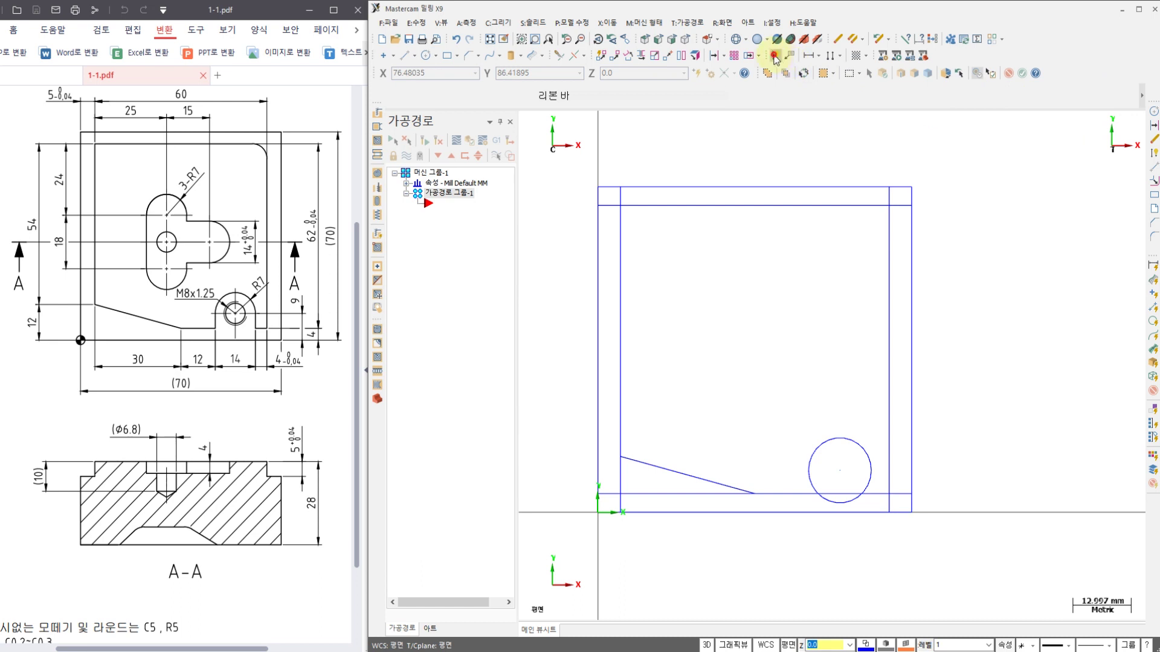
{"action": "left_click", "coordinate": [890, 482]}
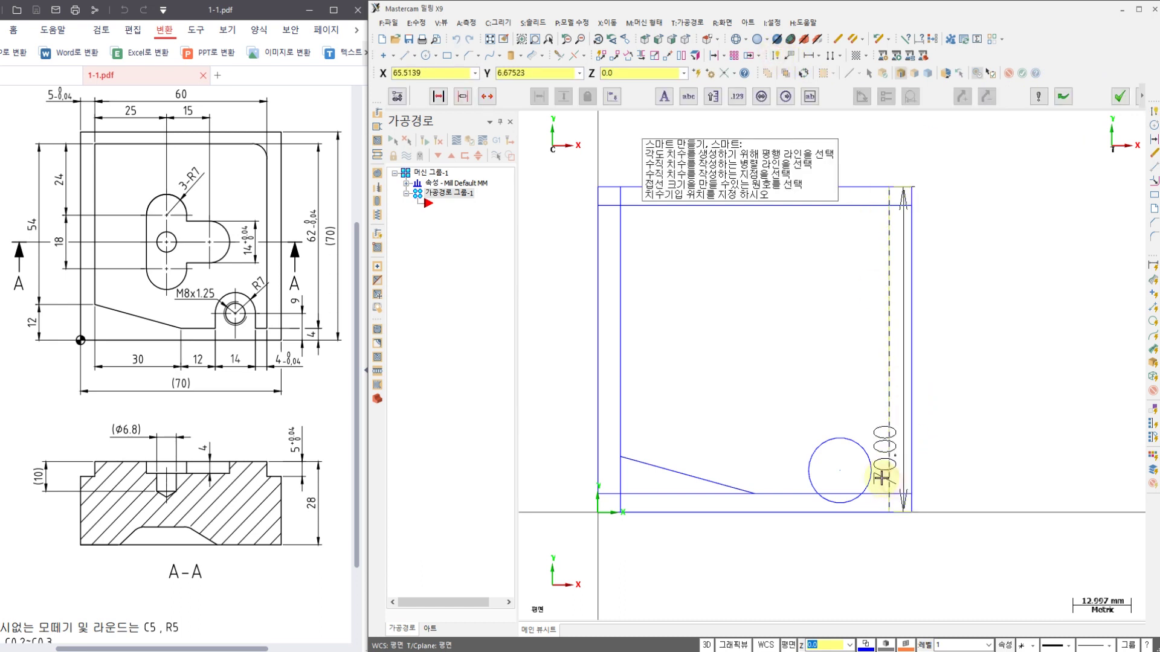
{"action": "left_click", "coordinate": [870, 475]}
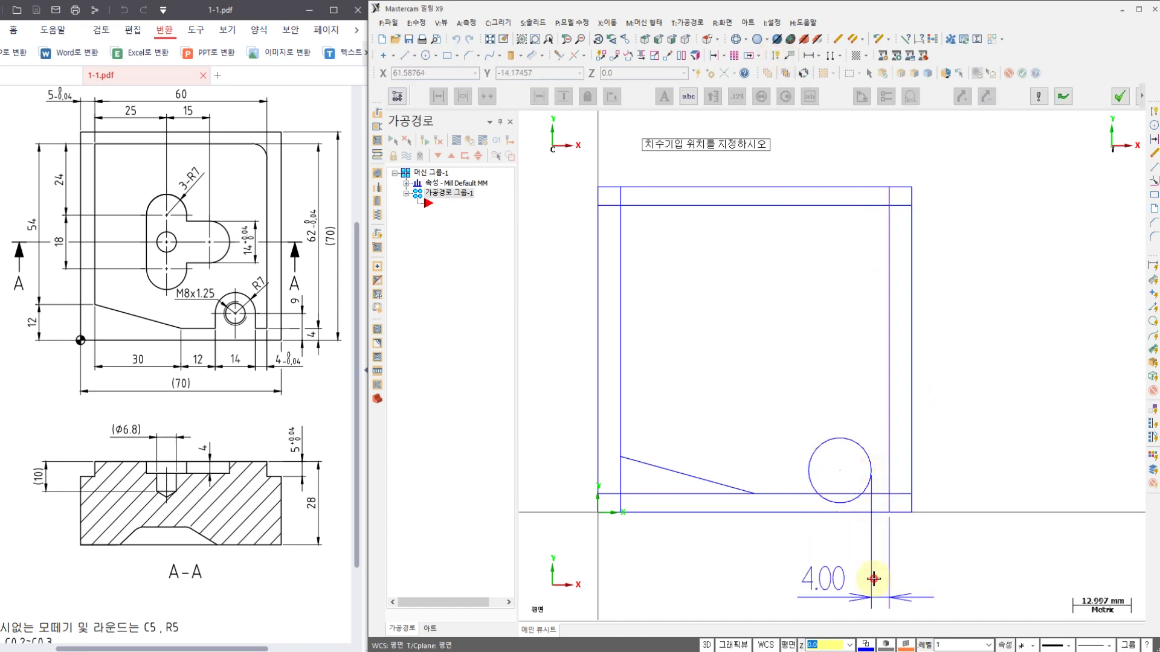
{"action": "left_click", "coordinate": [874, 596]}
{"action": "left_click", "coordinate": [874, 477]}
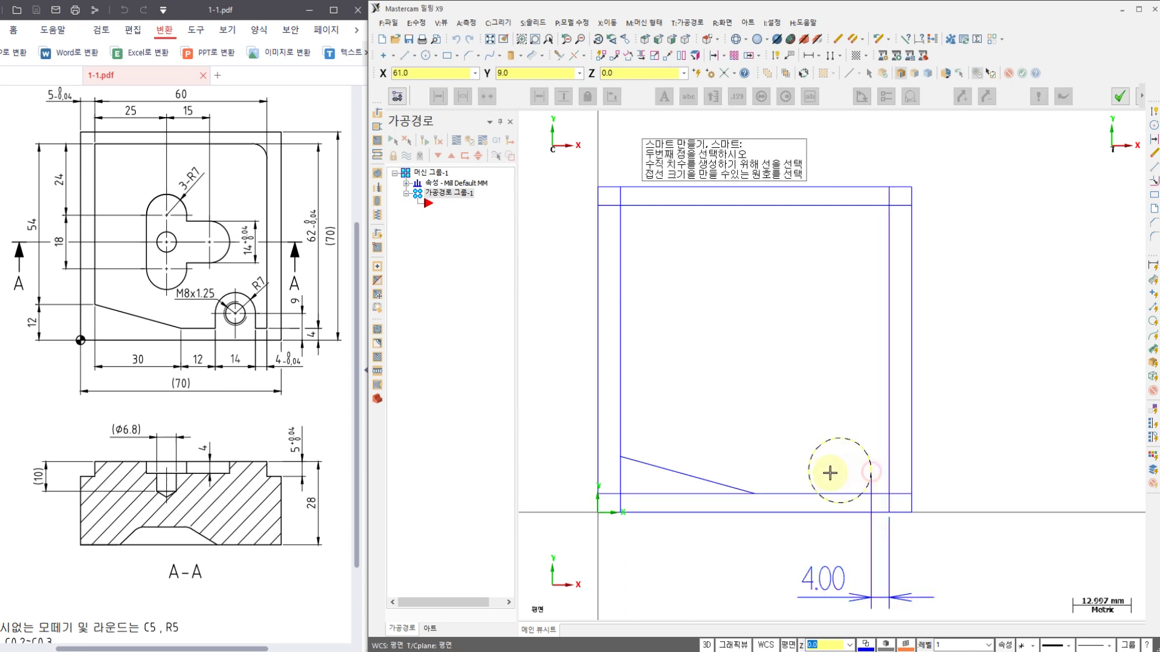
{"action": "left_click", "coordinate": [828, 548]}
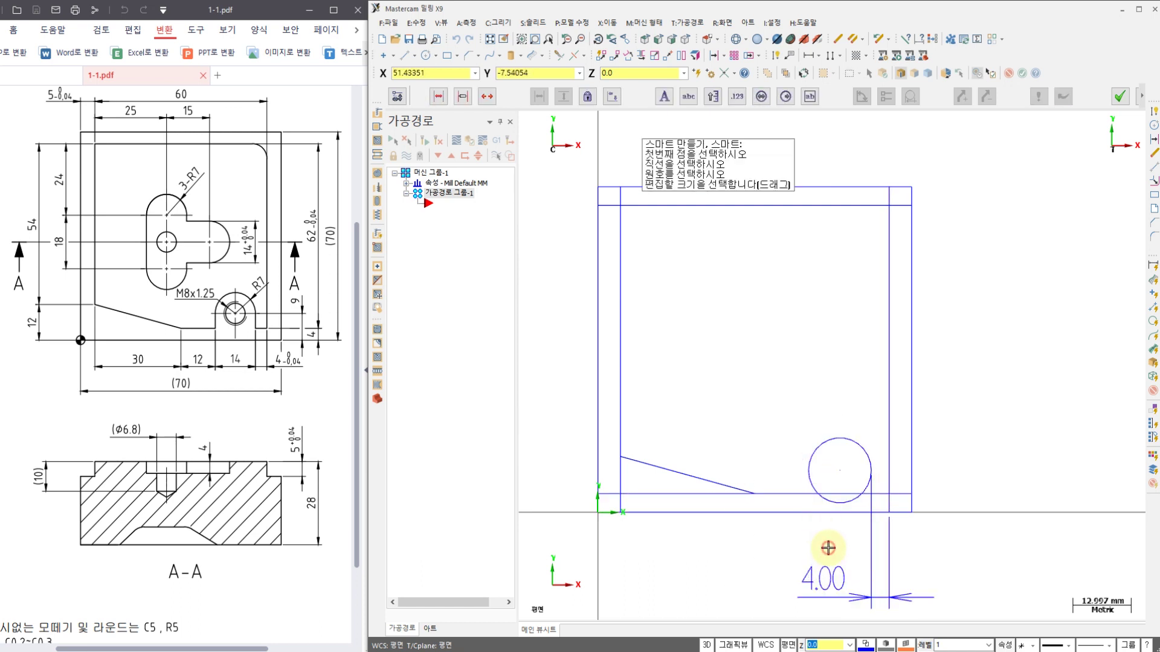
{"action": "left_click", "coordinate": [844, 512]}
{"action": "left_click", "coordinate": [839, 473]}
{"action": "left_click", "coordinate": [970, 475]}
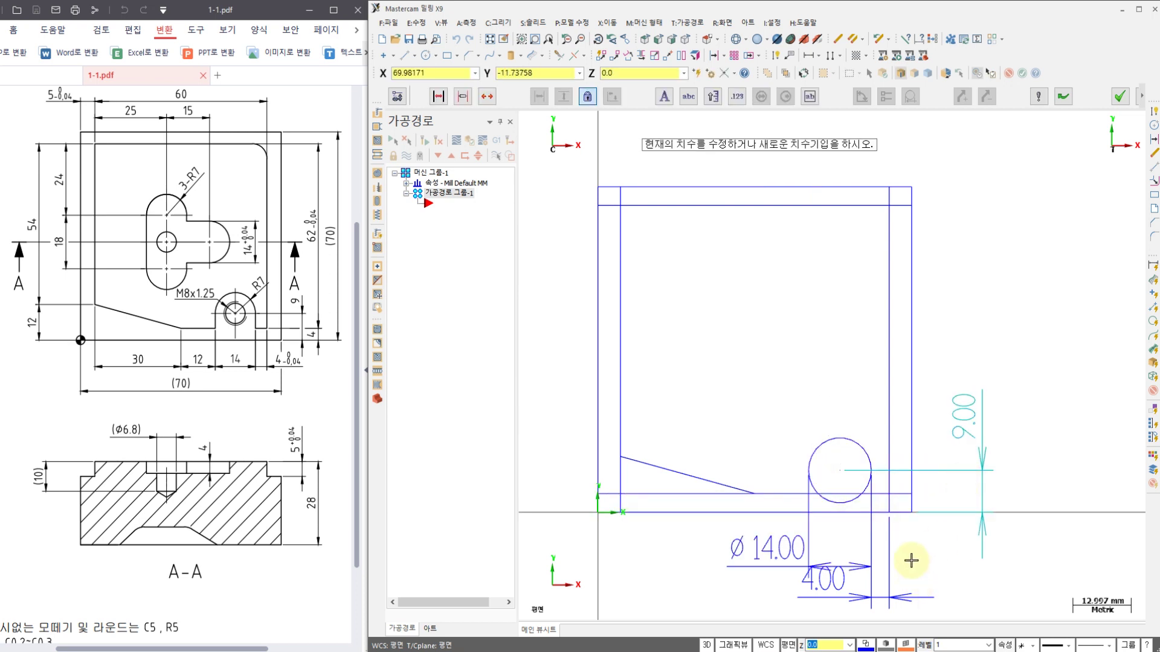
{"action": "key", "text": "Escape"}
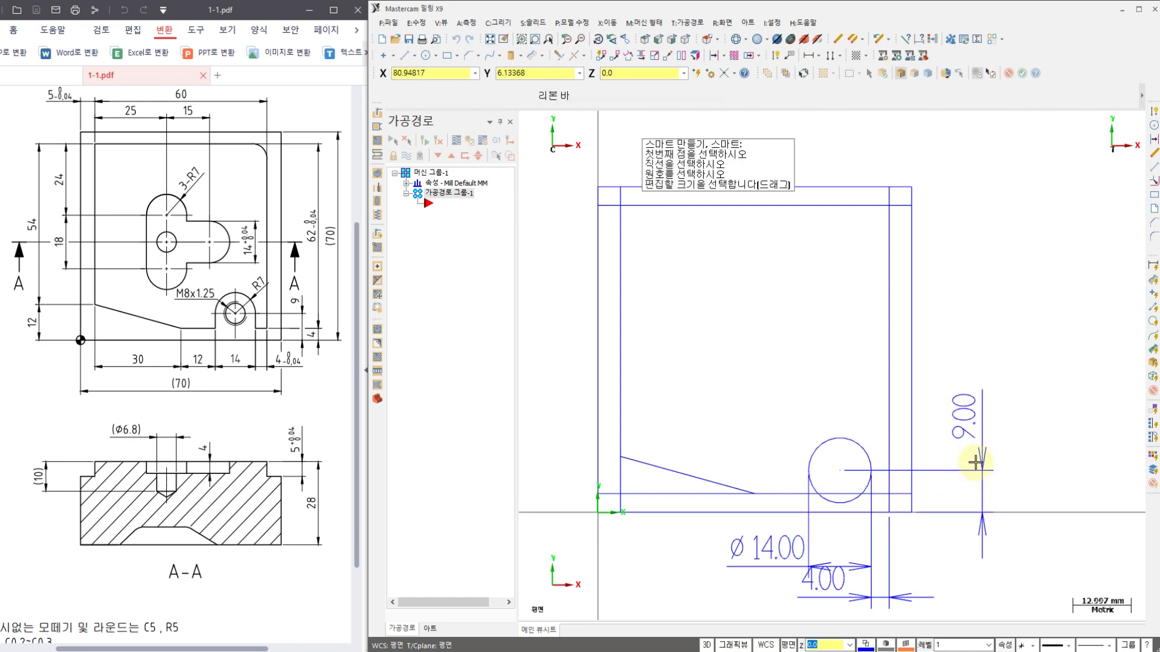
- Delete the gap, diameter and centre height dimensions around the circle
{"action": "left_click", "coordinate": [977, 427]}
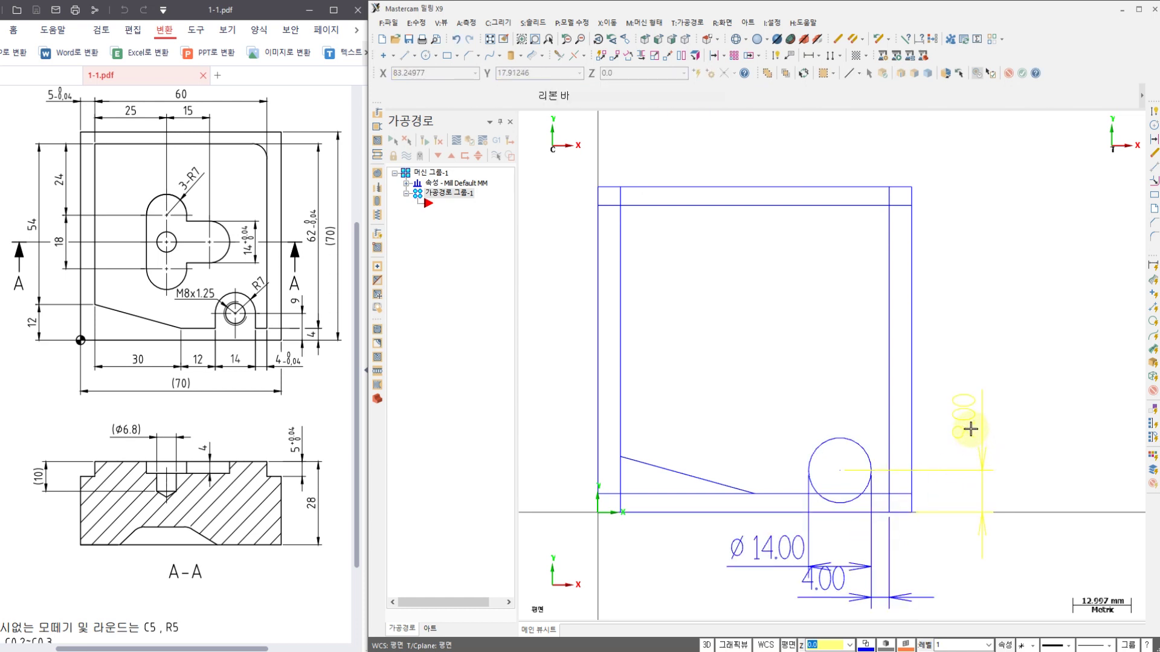
{"action": "left_click", "coordinate": [845, 579]}
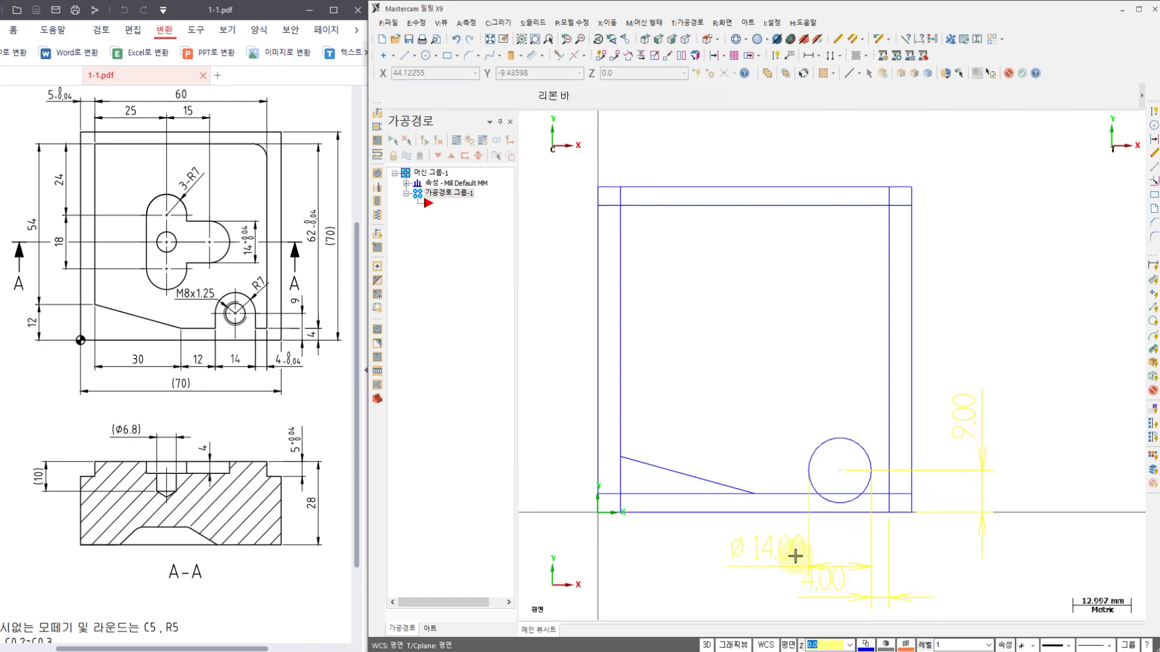
{"action": "key", "text": "Delete"}
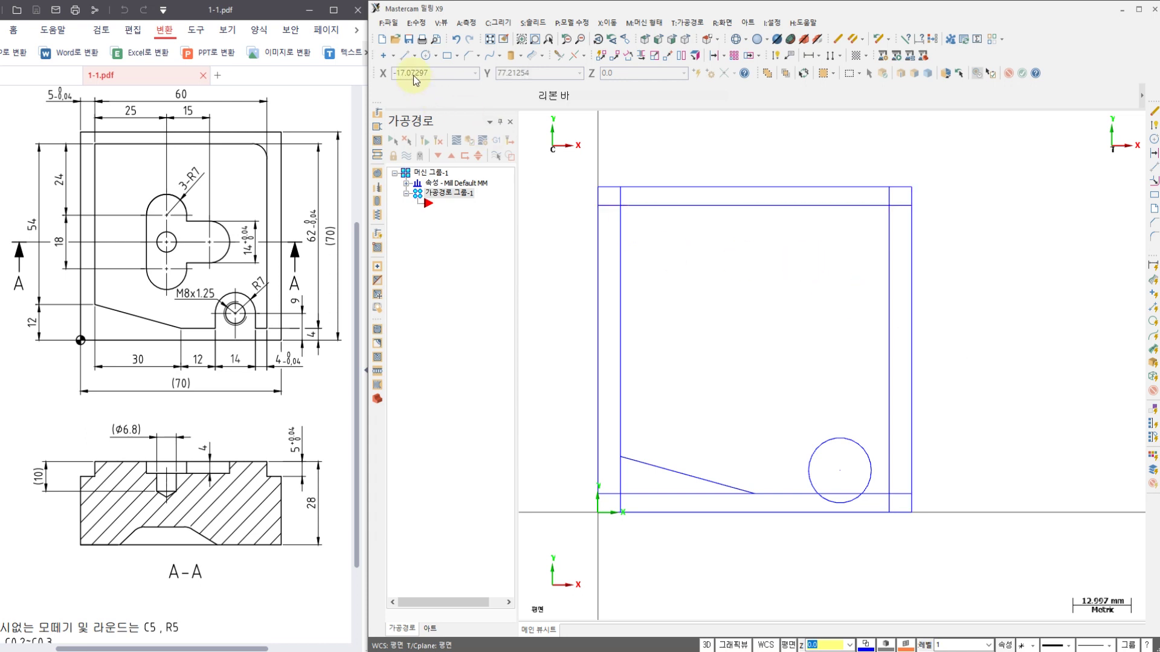
- Draw vertical lines about 16 mm long downward from the circle's right and left quadrant points, past the rectangle's bottom edge
{"action": "left_click", "coordinate": [403, 55]}
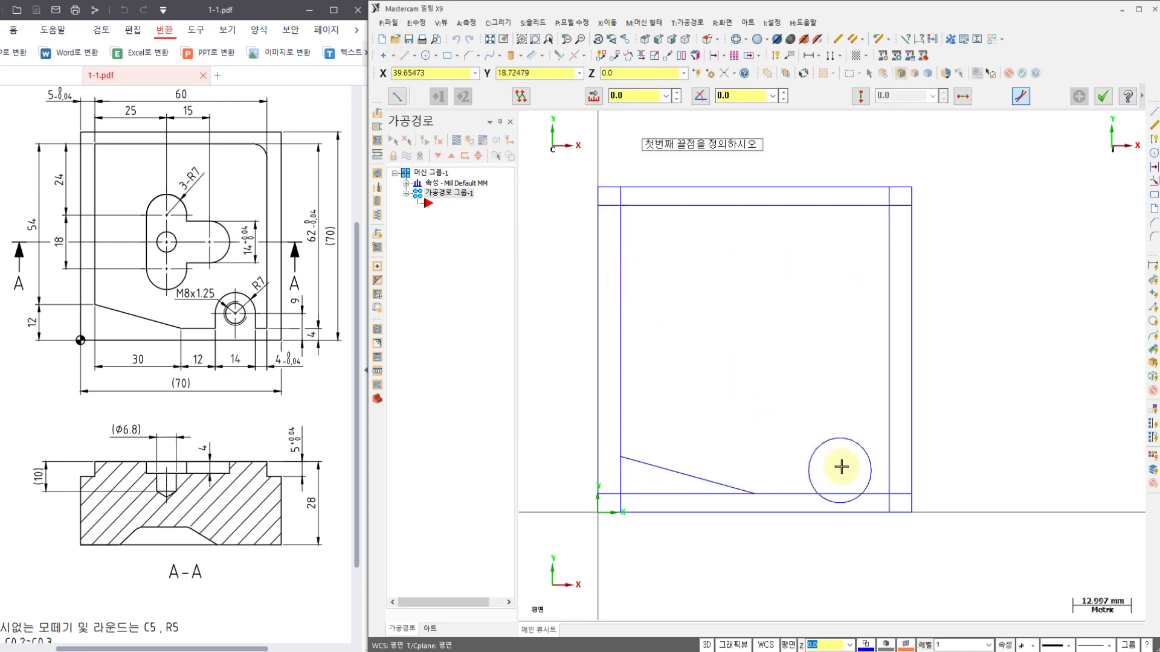
{"action": "left_click", "coordinate": [871, 474]}
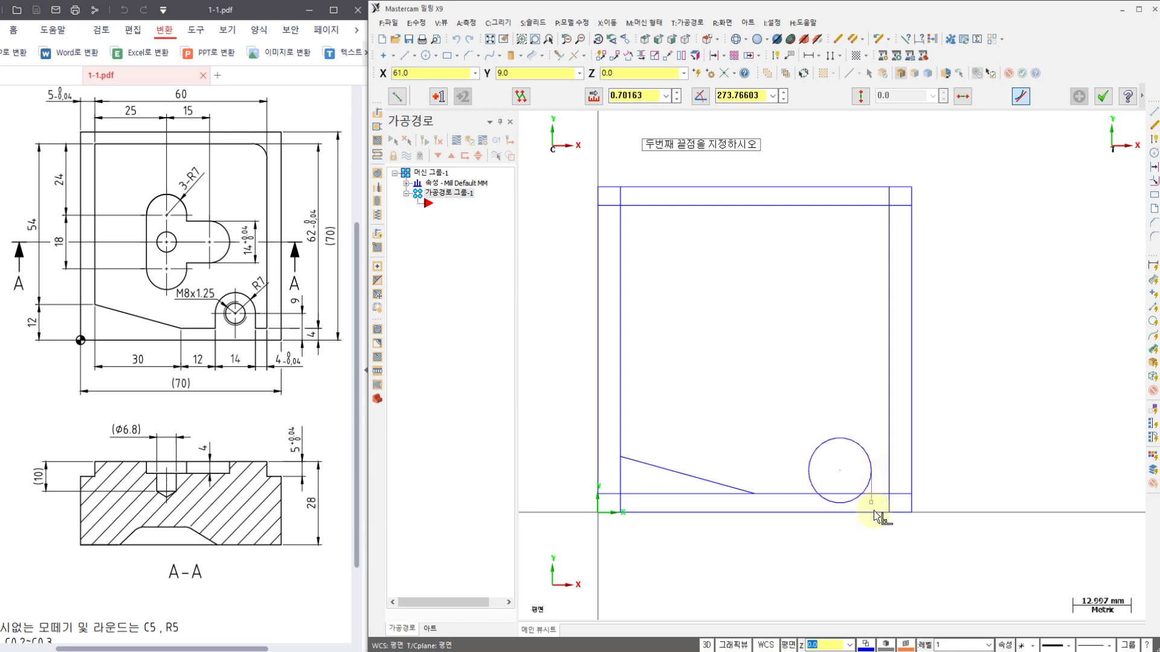
{"action": "left_click", "coordinate": [810, 471]}
{"action": "left_click", "coordinate": [809, 547]}
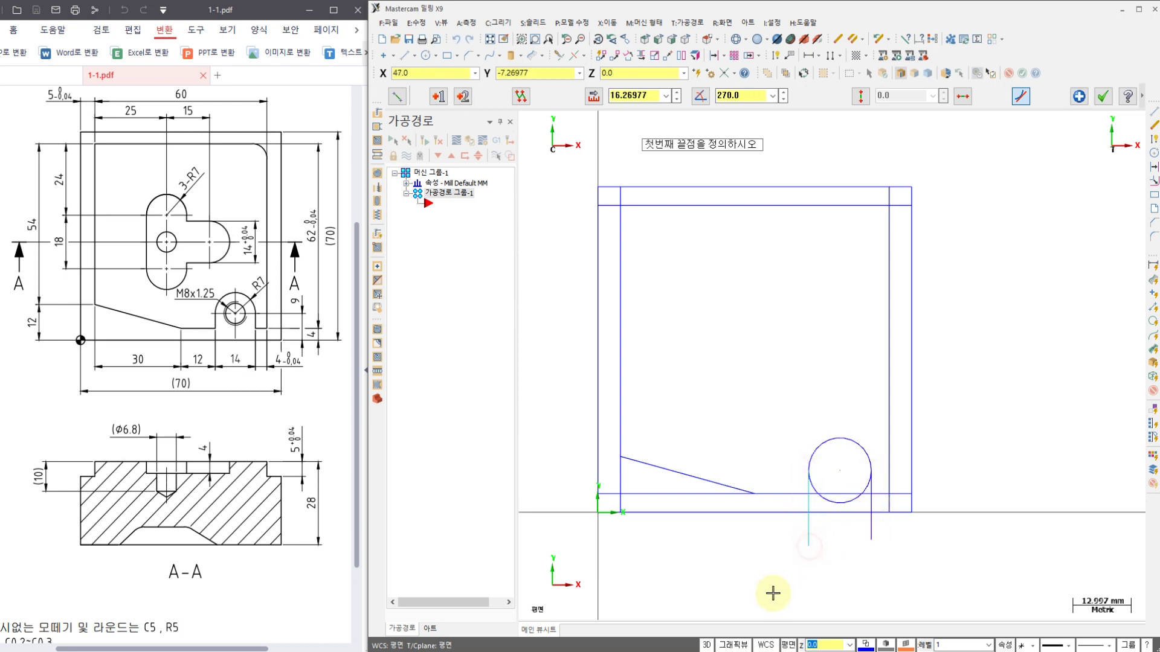
{"action": "left_click", "coordinate": [1103, 96]}
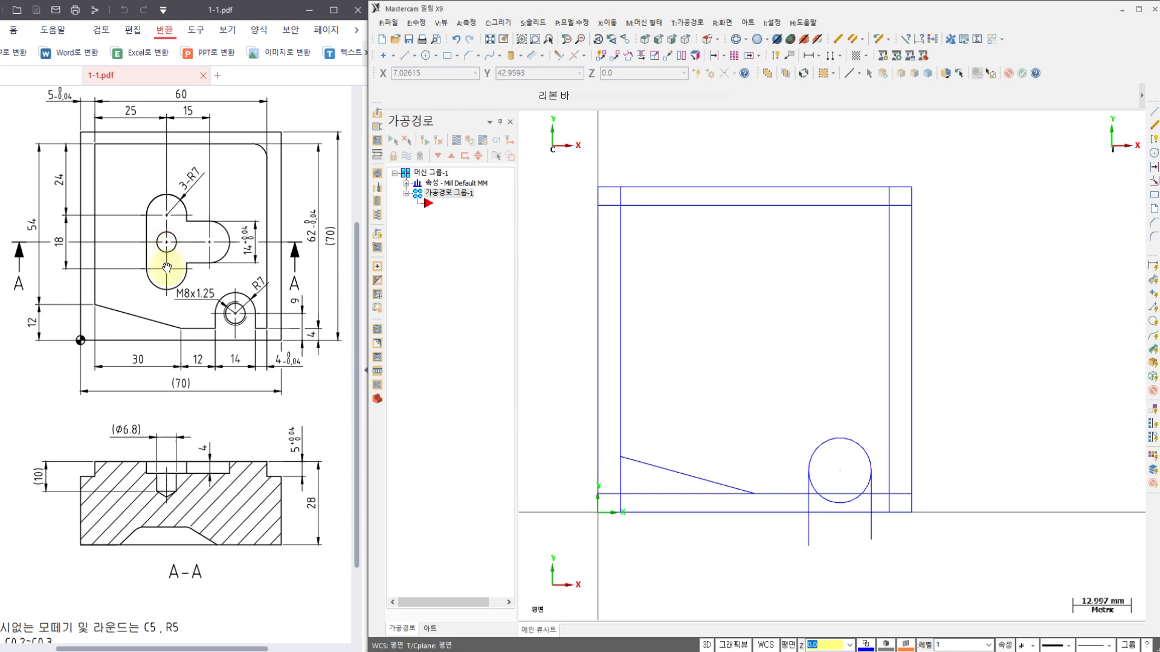
{"action": "left_click_drag", "start_coordinate": [169, 251], "coordinate": [171, 279]}
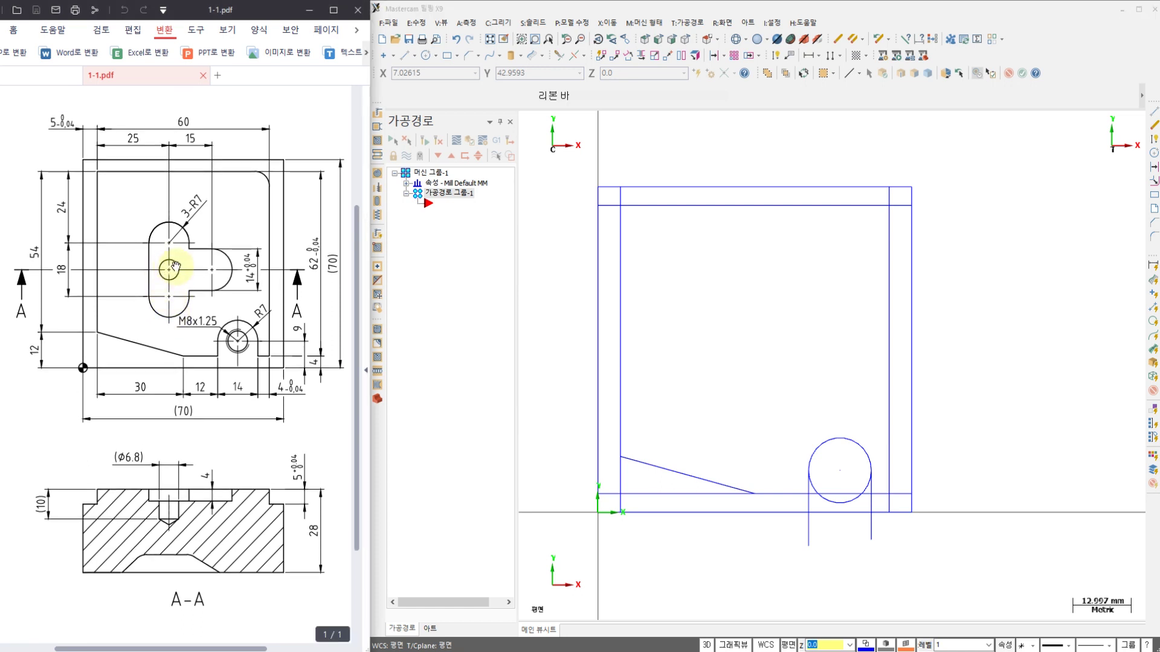
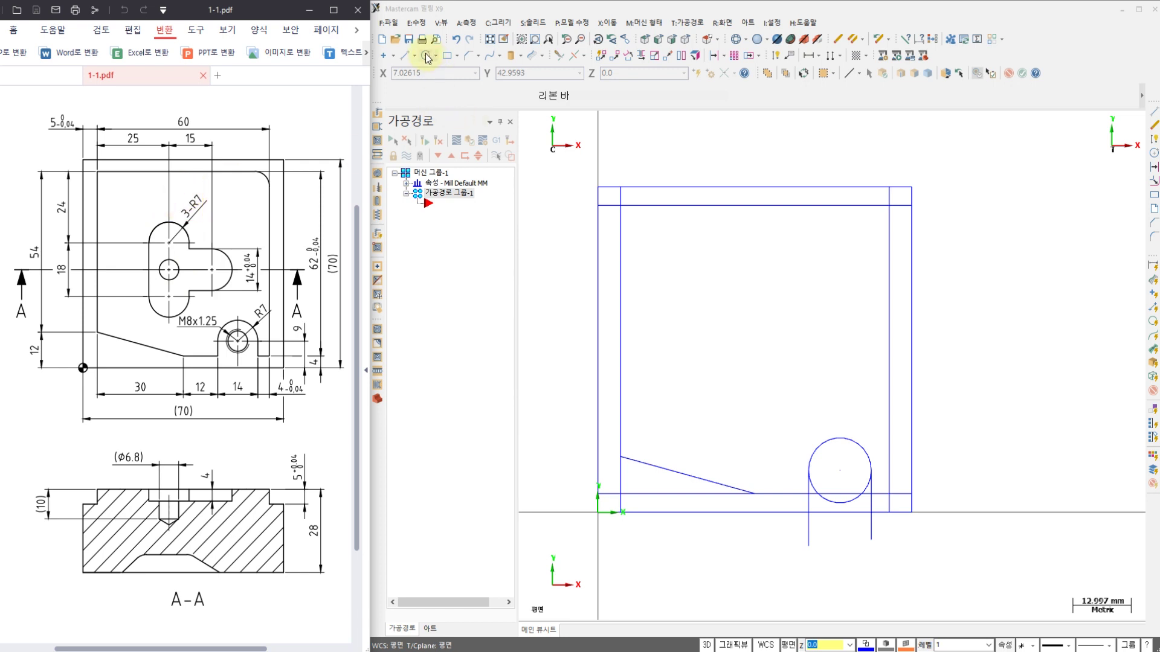
- Draw a circle of radius 7 centred at a relative offset of 25,-24 from the island's upper-left corner
{"action": "left_click", "coordinate": [427, 56]}
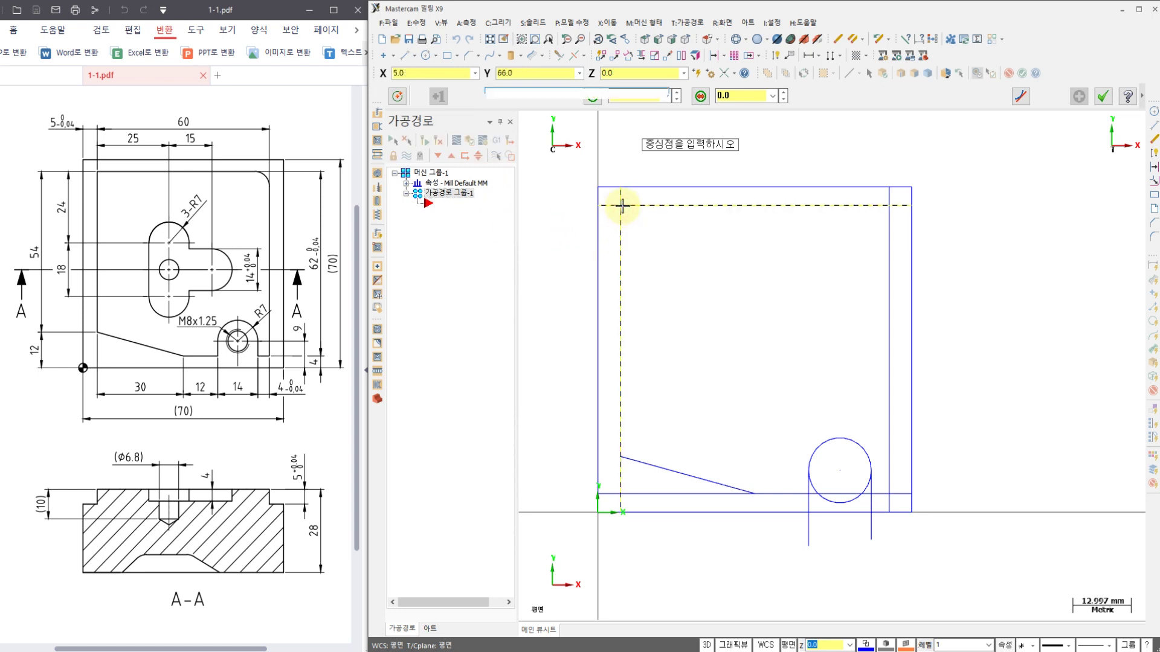
{"action": "key", "text": "space"}
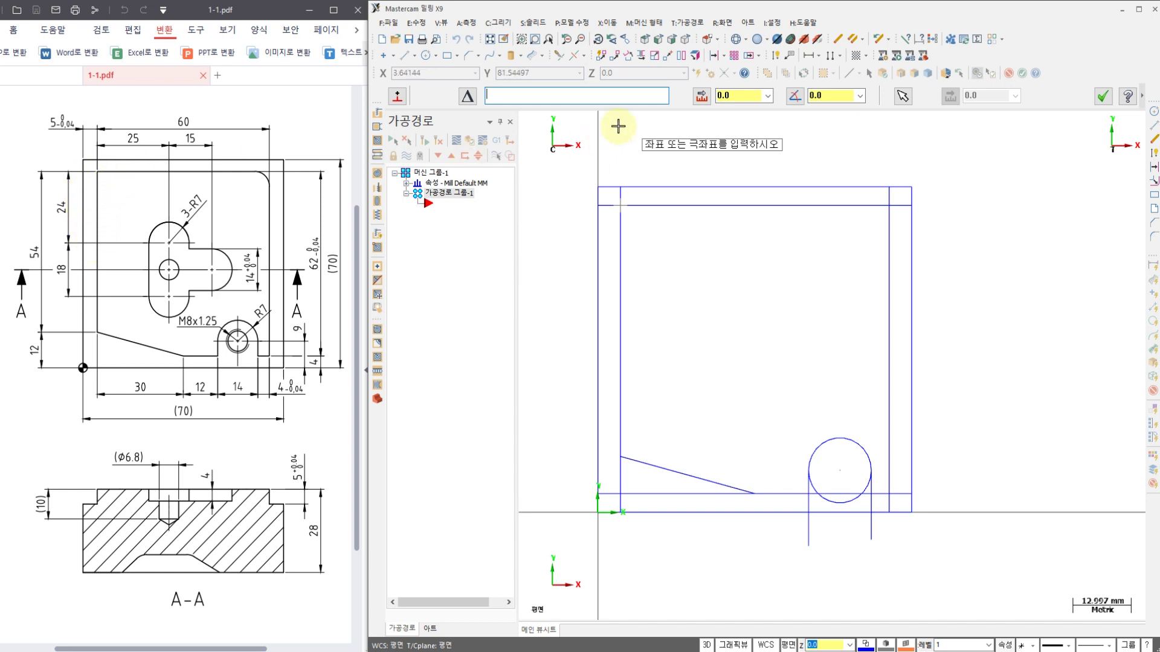
{"action": "left_click", "coordinate": [572, 96]}
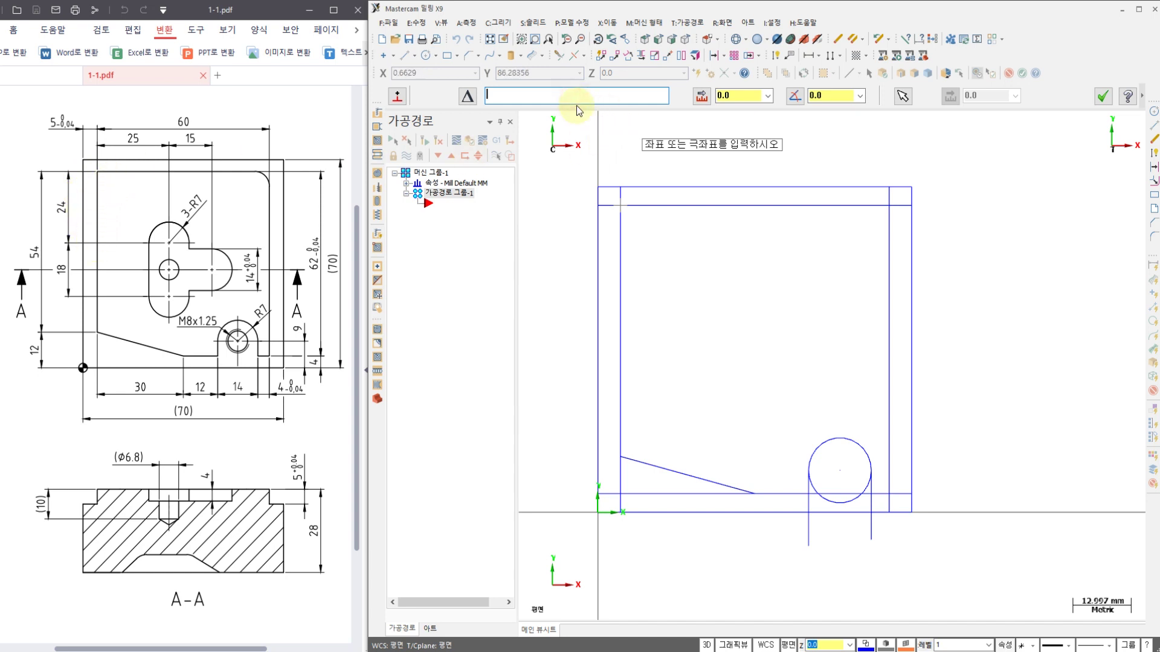
{"action": "type", "text": "25,-24"}
{"action": "key", "text": "Return"}
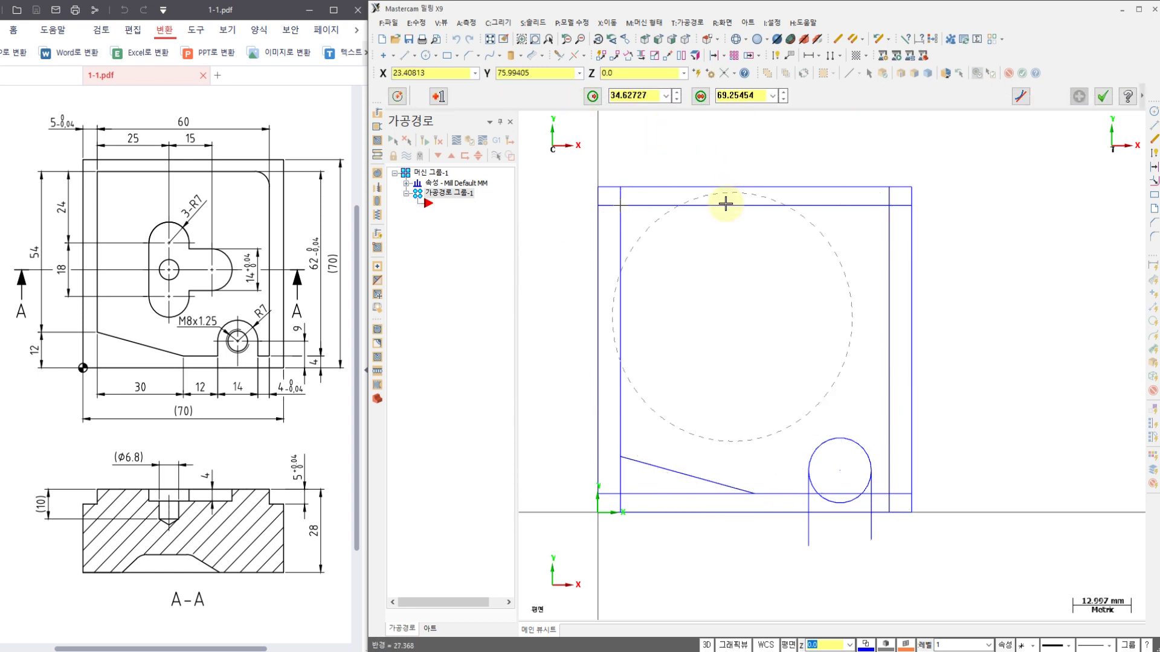
{"action": "left_click", "coordinate": [742, 282]}
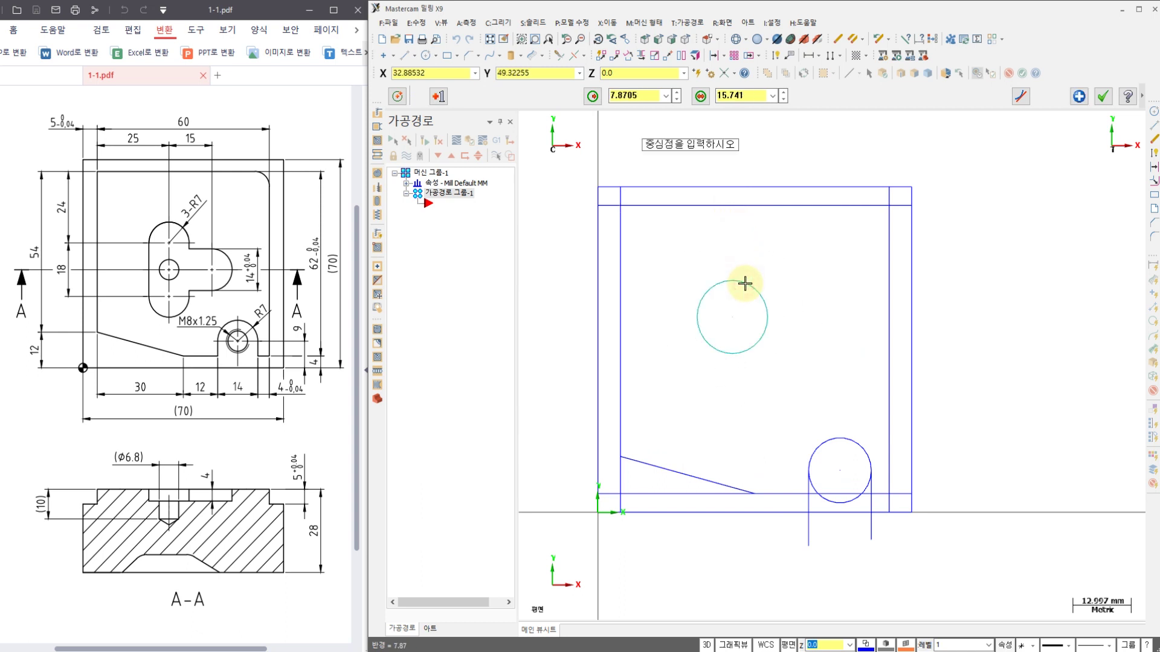
{"action": "type", "text": "7"}
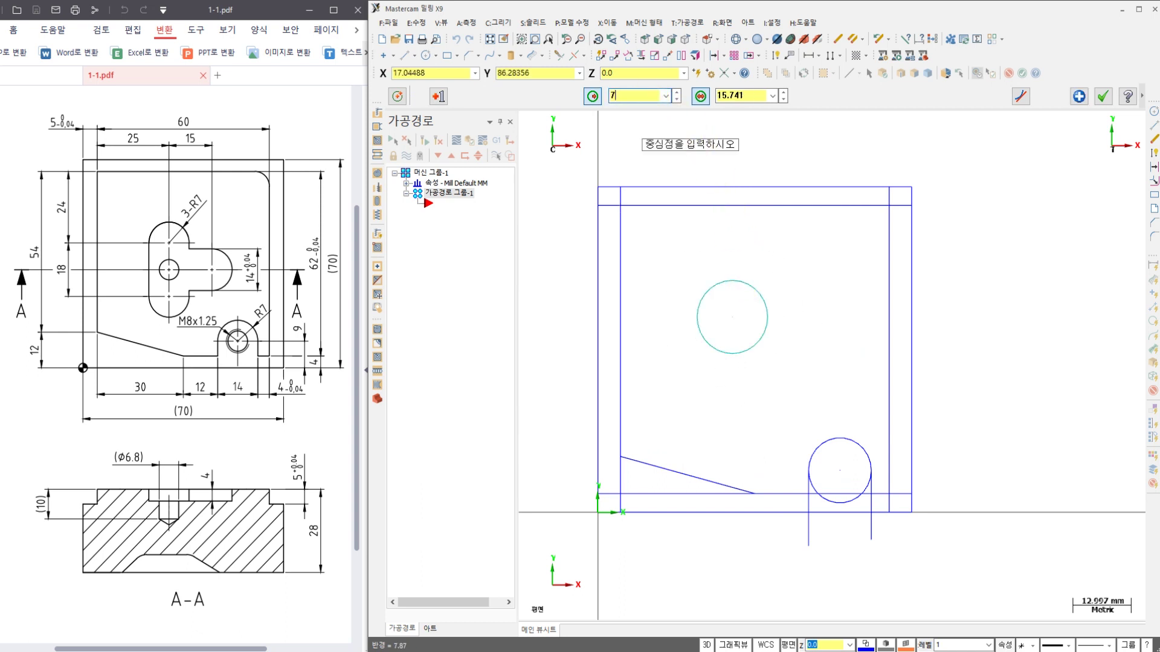
{"action": "key", "text": "Return"}
{"action": "left_click", "coordinate": [1100, 100]}
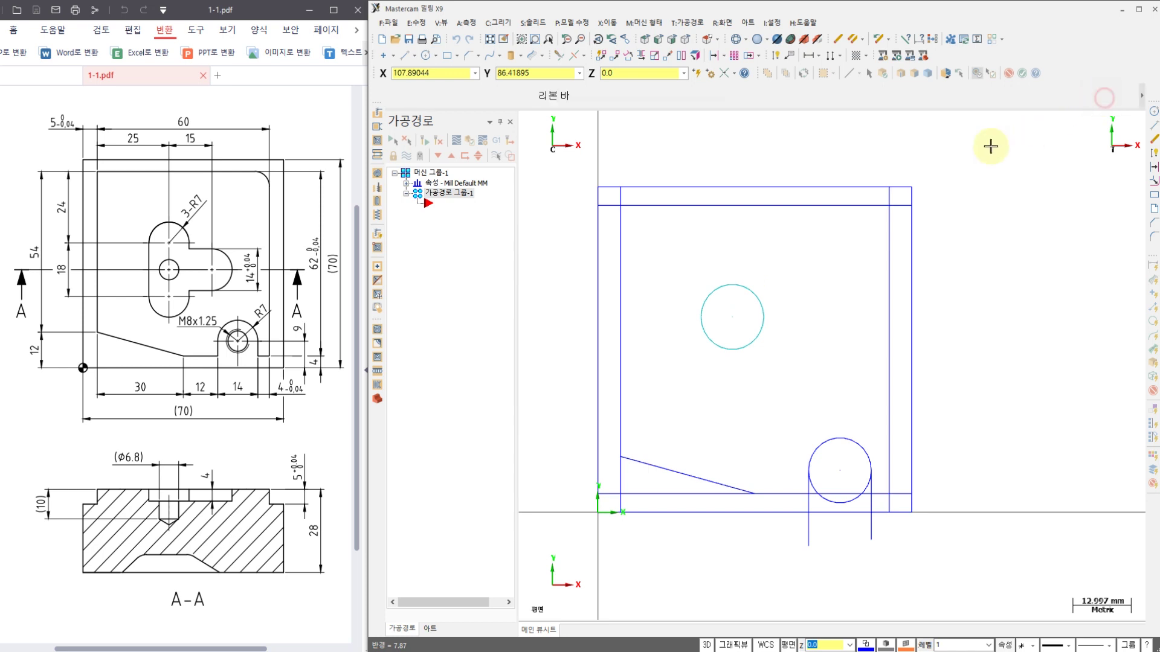
- Dimension the new circle's centre from the island's top line and from the island's left line
{"action": "left_click", "coordinate": [776, 56]}
{"action": "left_click", "coordinate": [645, 205]}
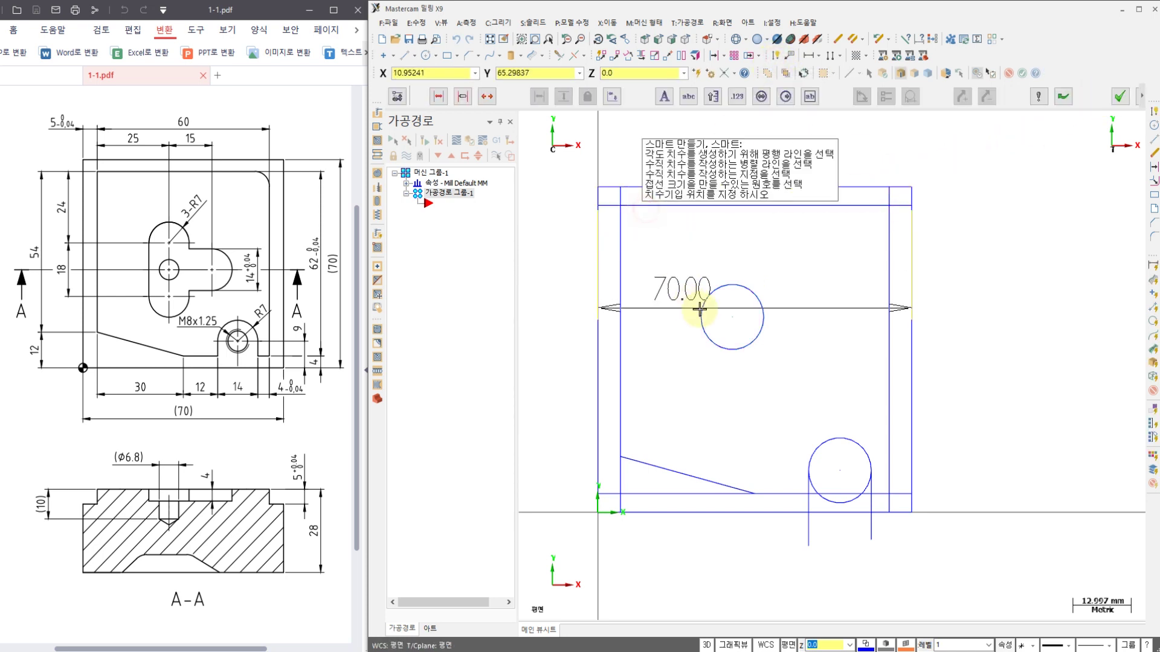
{"action": "left_click", "coordinate": [732, 317]}
{"action": "left_click", "coordinate": [551, 272]}
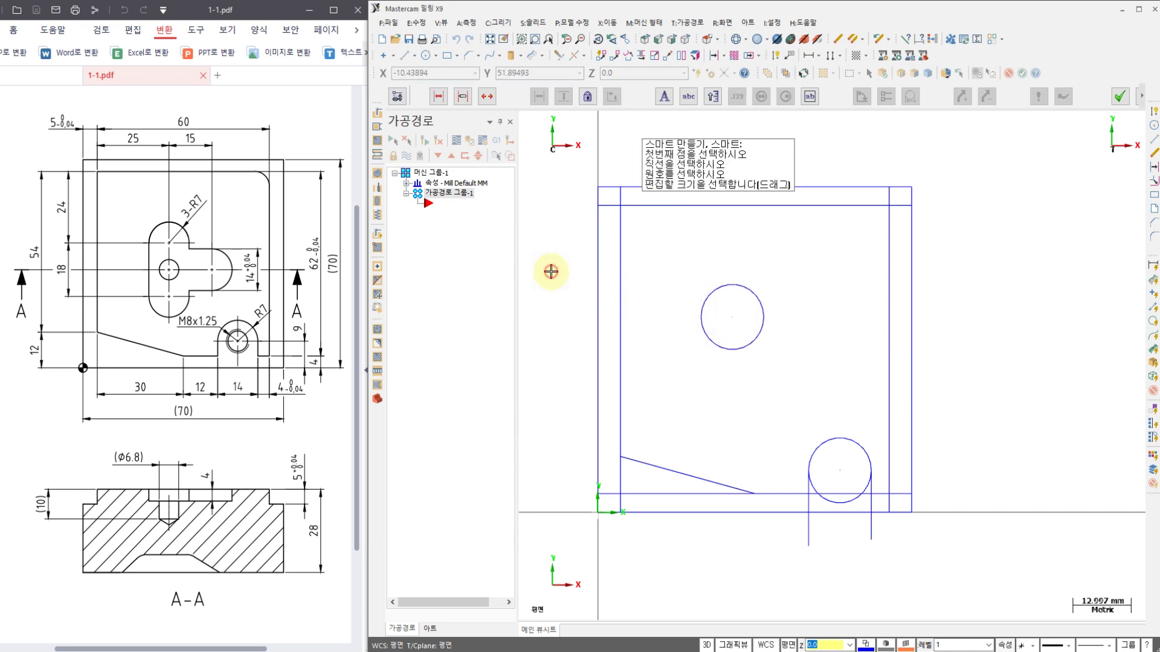
{"action": "left_click", "coordinate": [622, 233]}
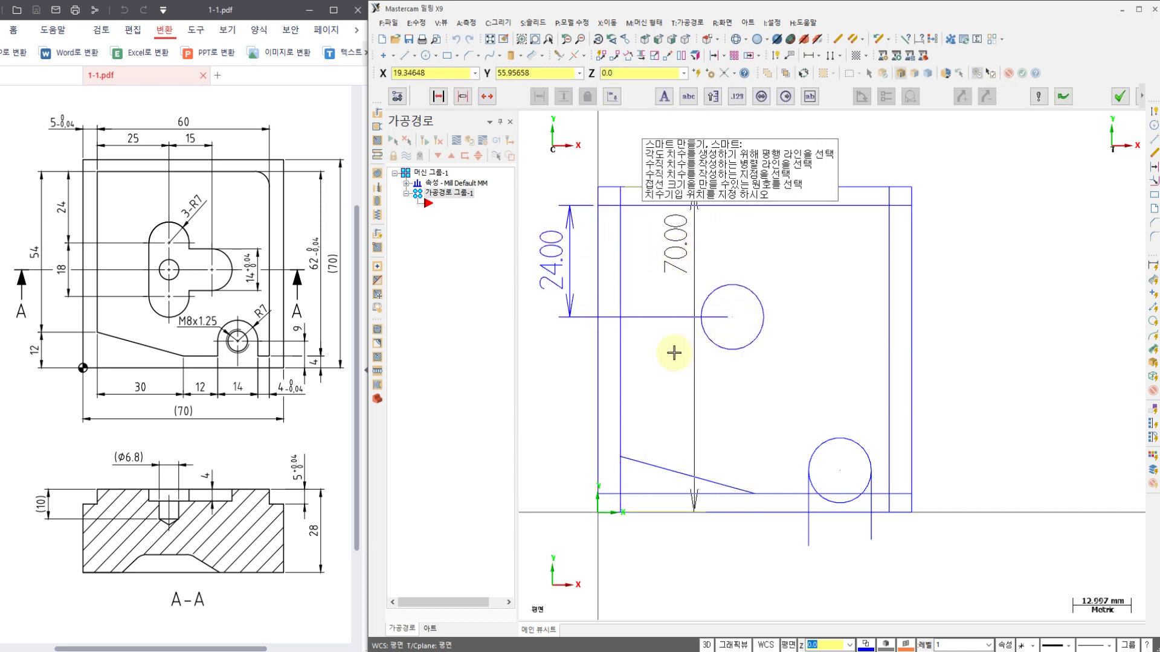
{"action": "left_click", "coordinate": [732, 321]}
{"action": "left_click", "coordinate": [667, 406]}
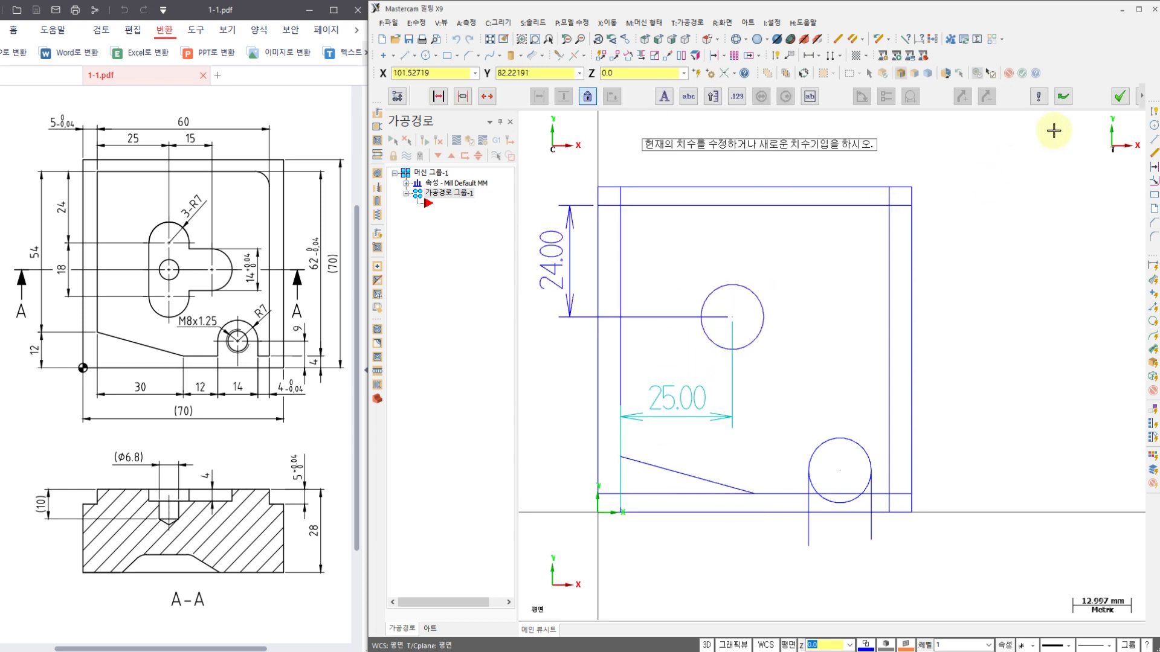
{"action": "left_click", "coordinate": [1120, 96]}
- Delete the horizontal and vertical dimensions locating the new circle's centre
{"action": "left_click", "coordinate": [677, 399]}
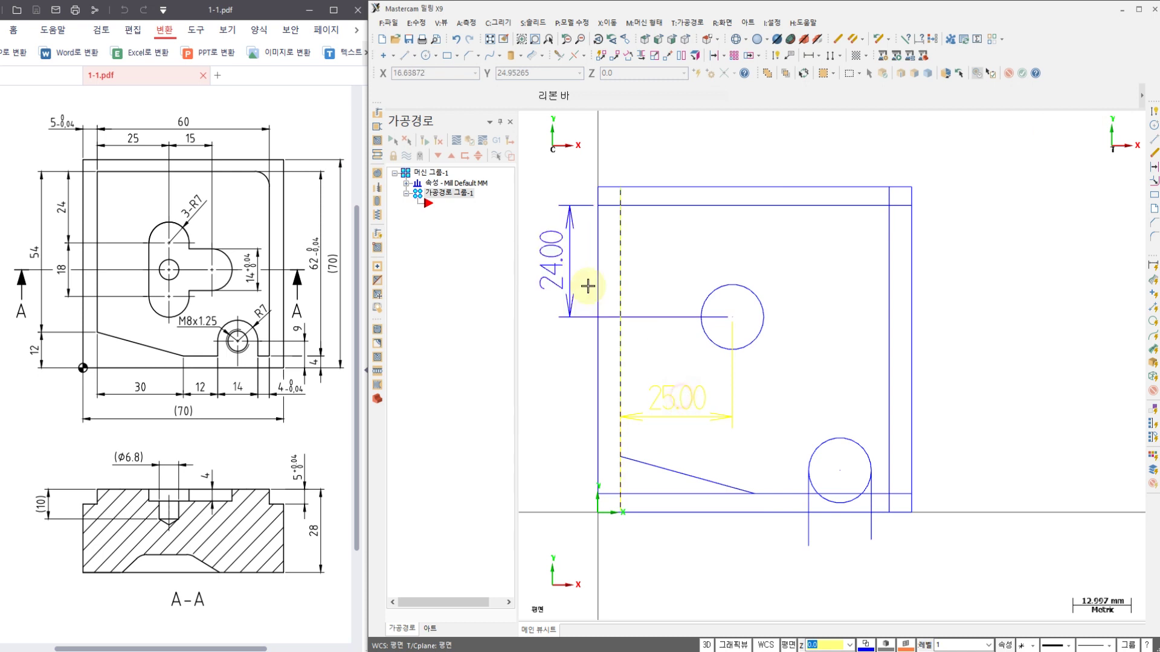
{"action": "left_click", "coordinate": [567, 277]}
{"action": "key", "text": "Delete"}
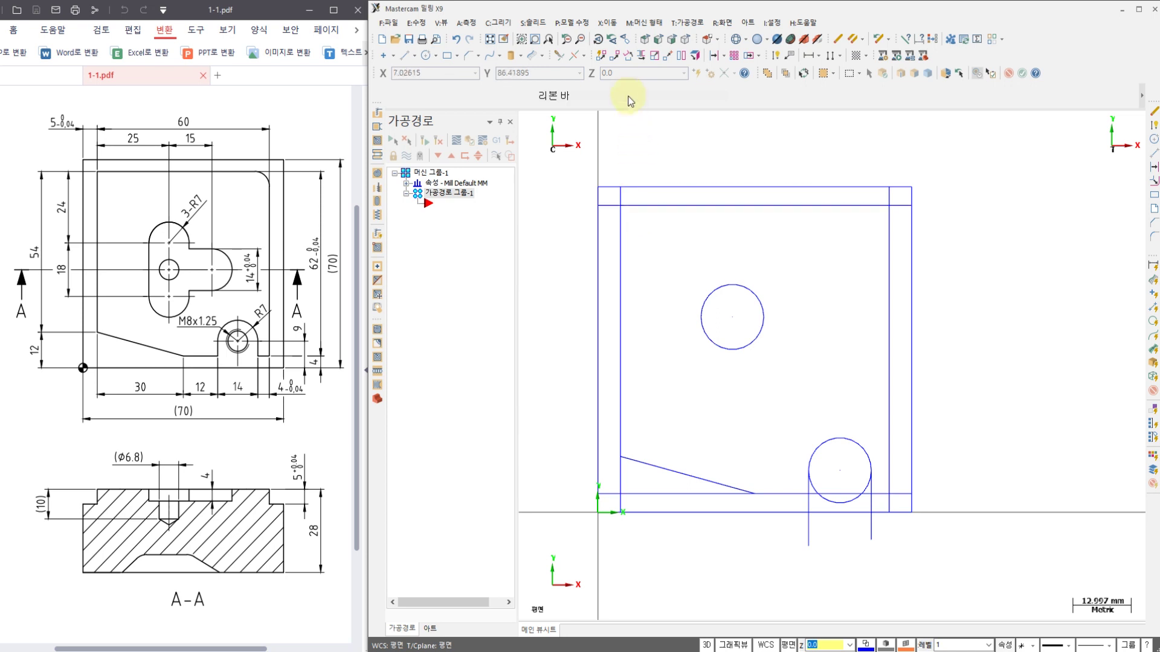
- Copy the upper pocket circle once with a Y distance of 18, reversed to place the copy below the original
{"action": "left_click", "coordinate": [617, 58]}
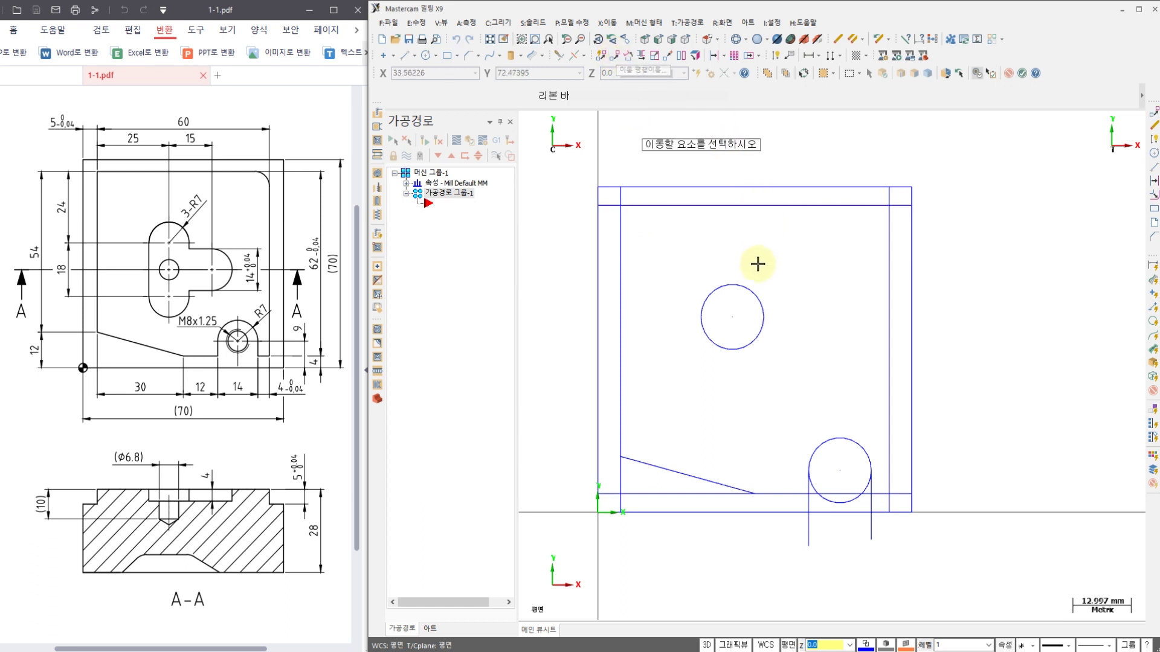
{"action": "left_click", "coordinate": [755, 291]}
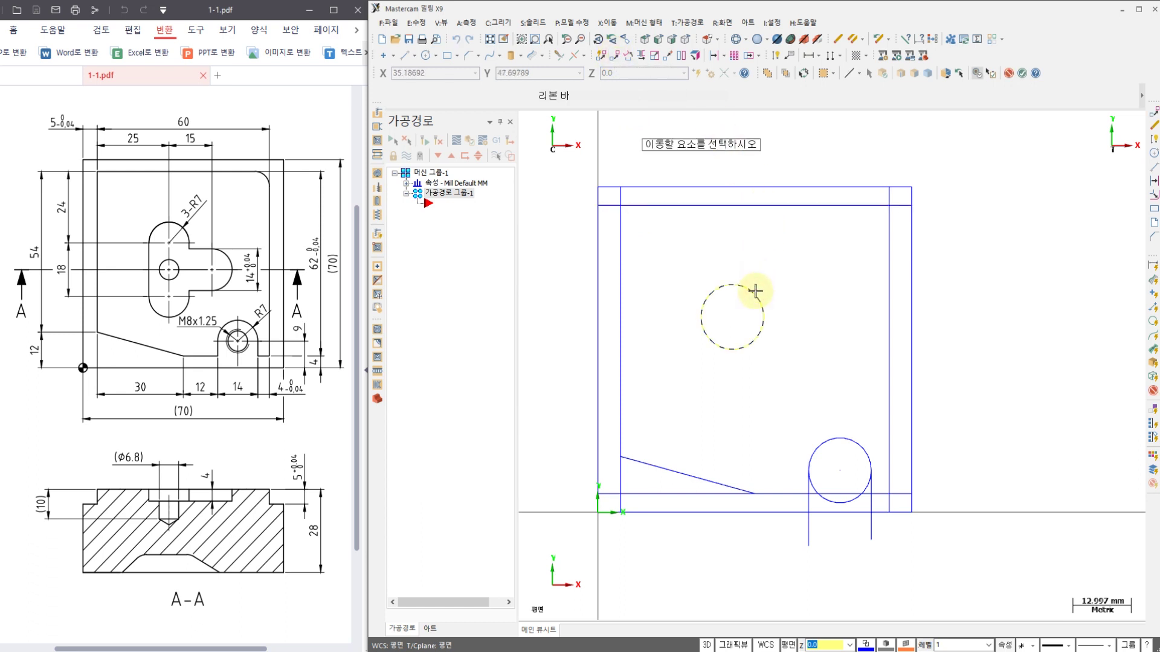
{"action": "left_click", "coordinate": [1022, 73]}
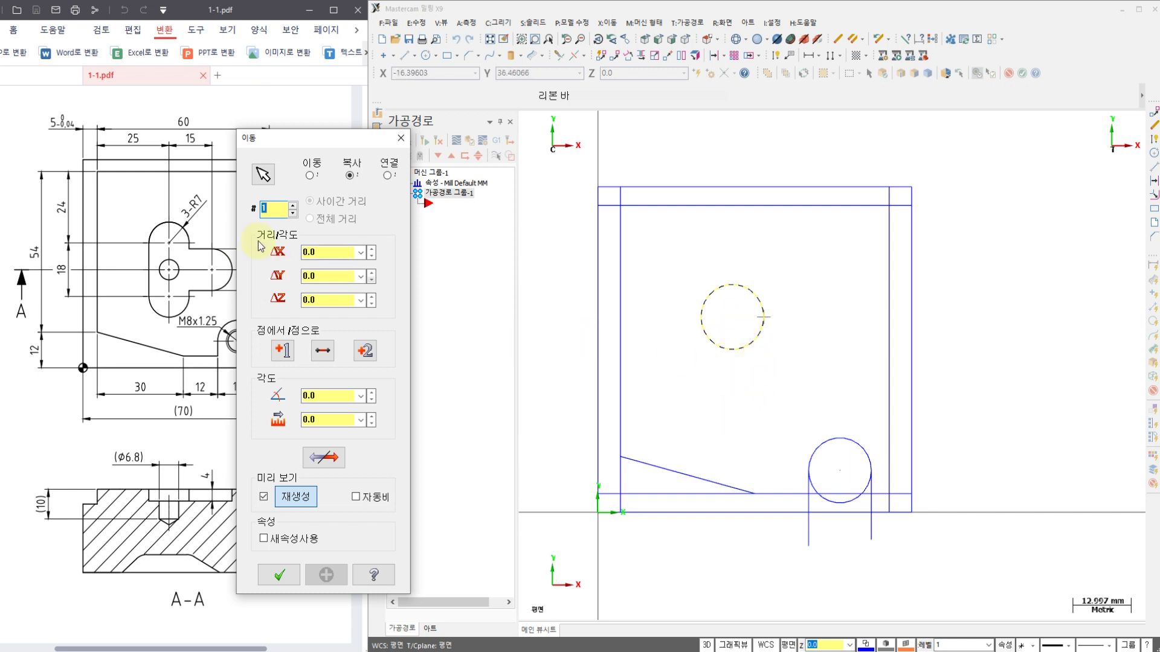
{"action": "left_click", "coordinate": [311, 276]}
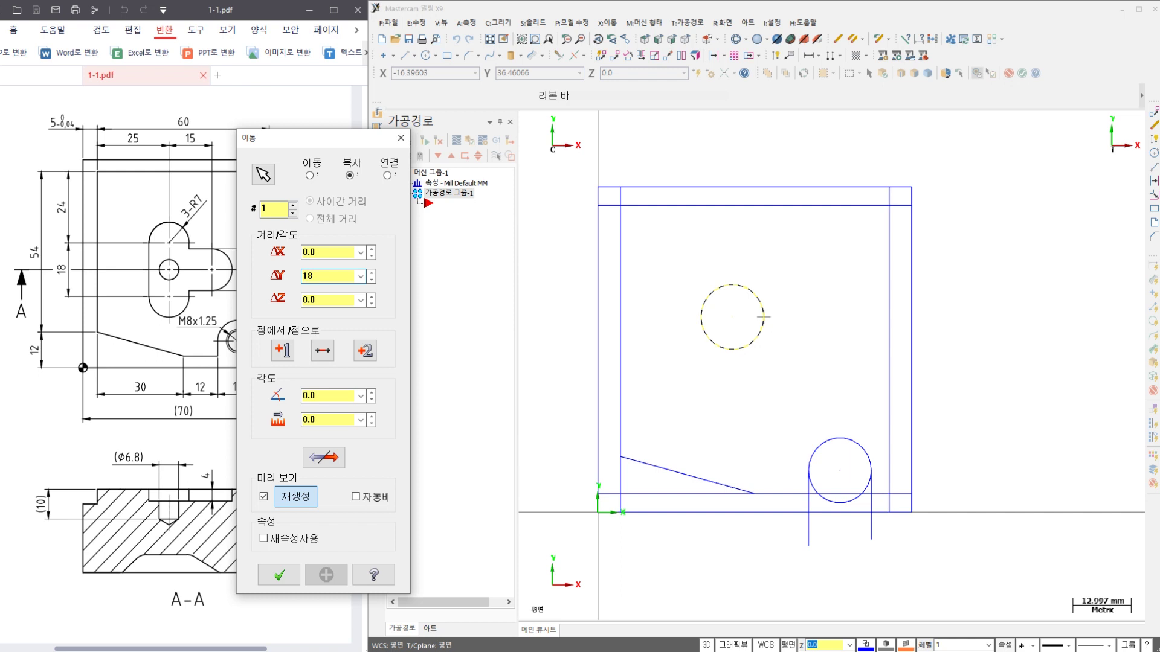
{"action": "key", "text": "Return"}
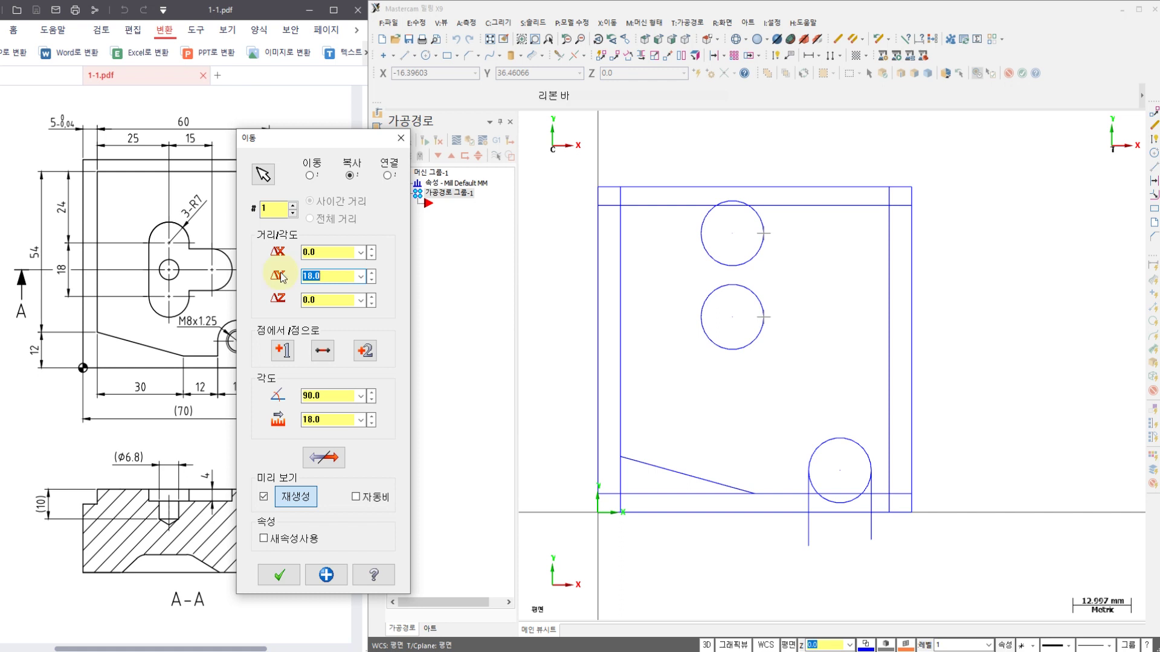
{"action": "left_click", "coordinate": [326, 459]}
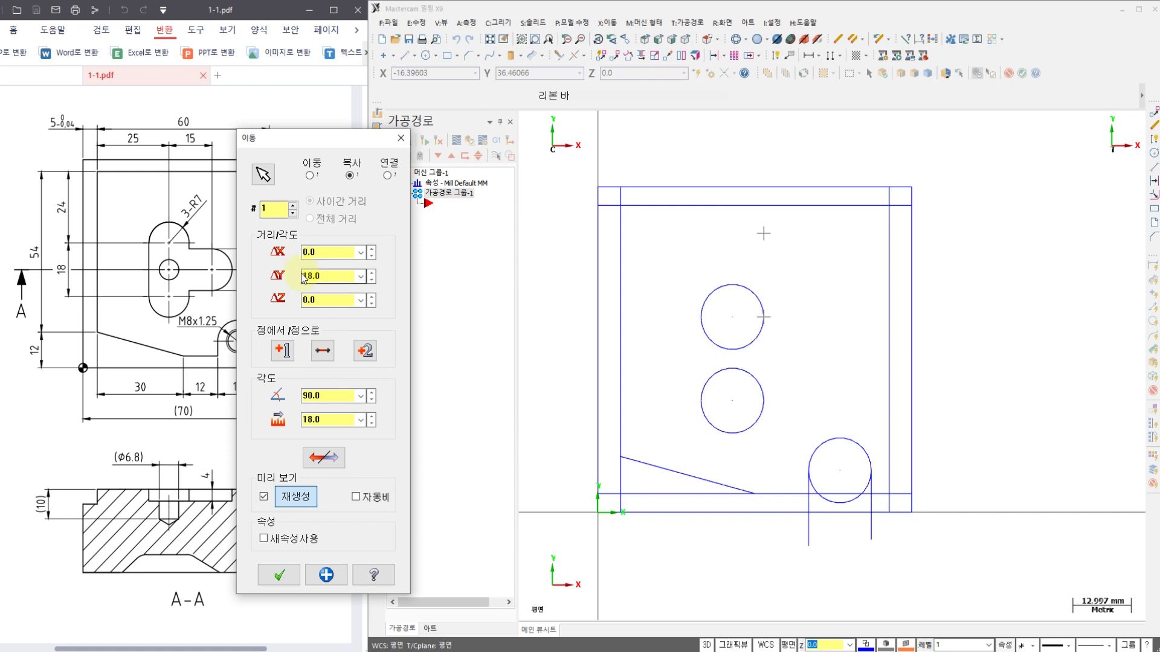
{"action": "left_click", "coordinate": [350, 175]}
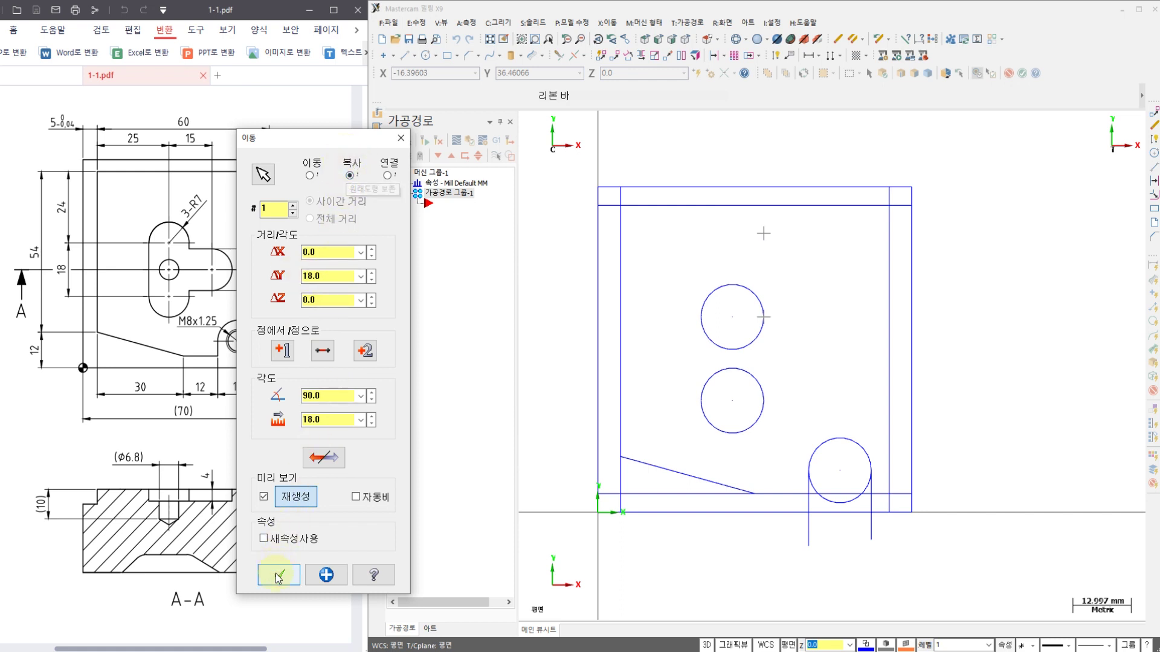
{"action": "left_click", "coordinate": [279, 575]}
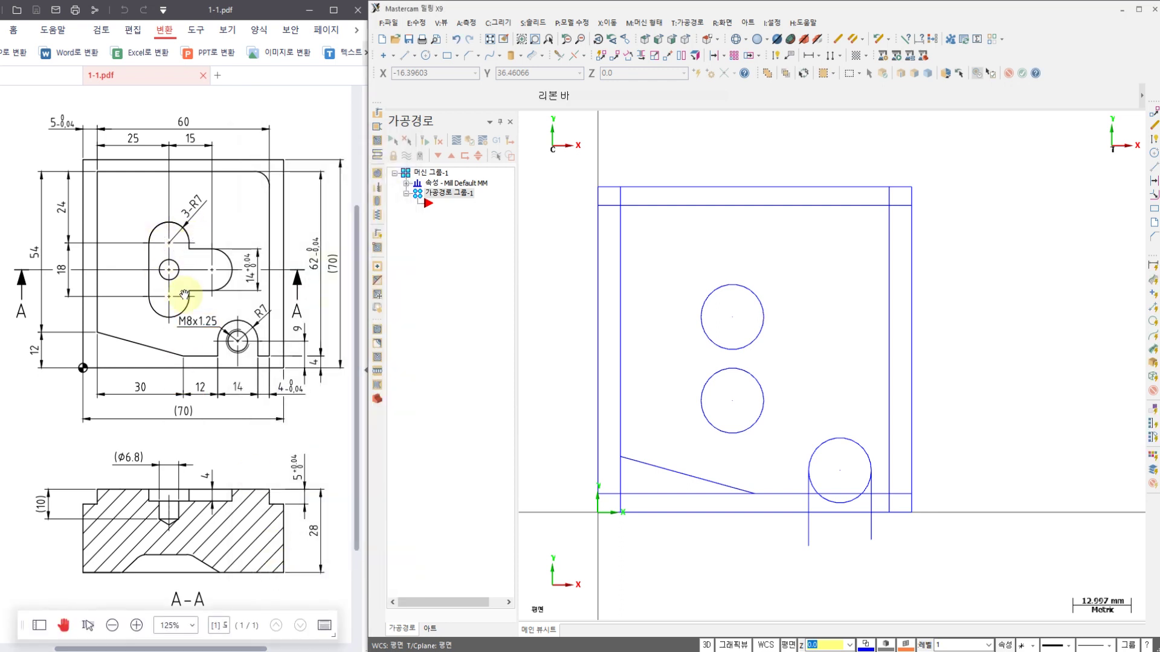
- Draw two vertical lines joining the left and right quadrant points of the two stacked pocket circles
{"action": "left_click", "coordinate": [405, 55]}
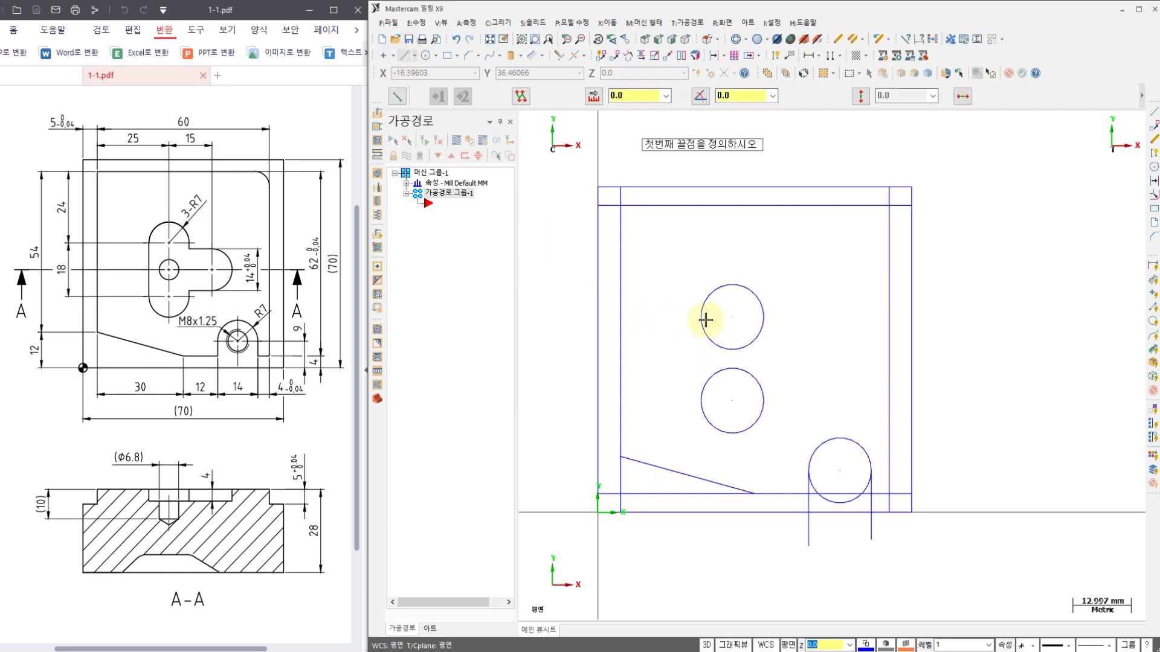
{"action": "left_click", "coordinate": [701, 318]}
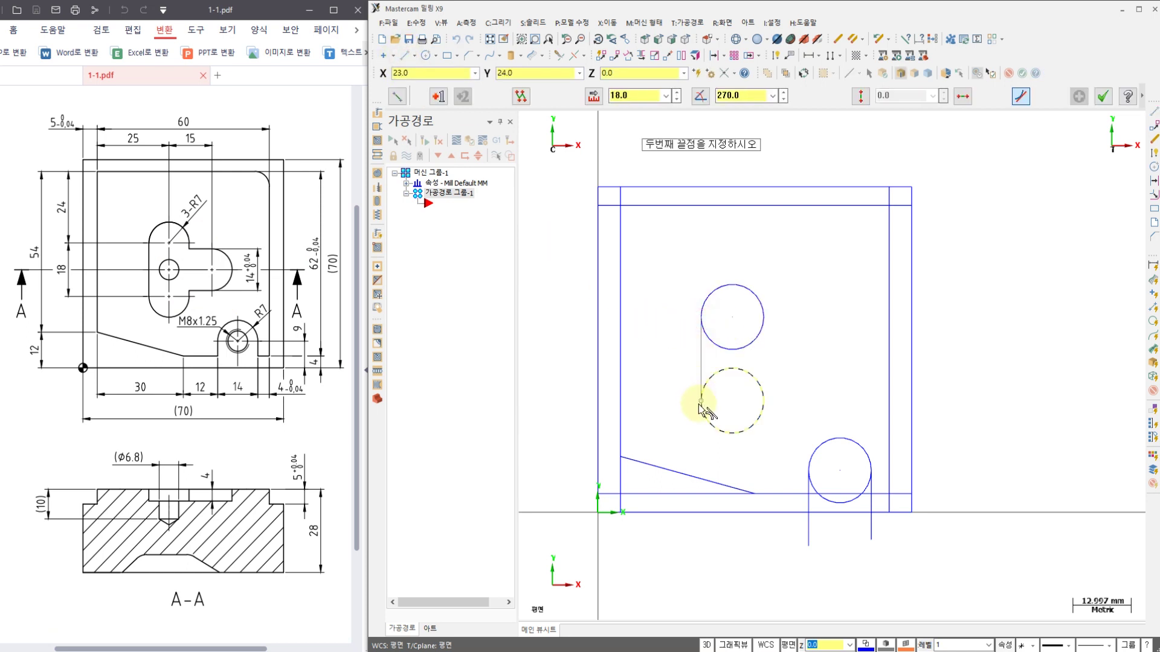
{"action": "left_click", "coordinate": [700, 401]}
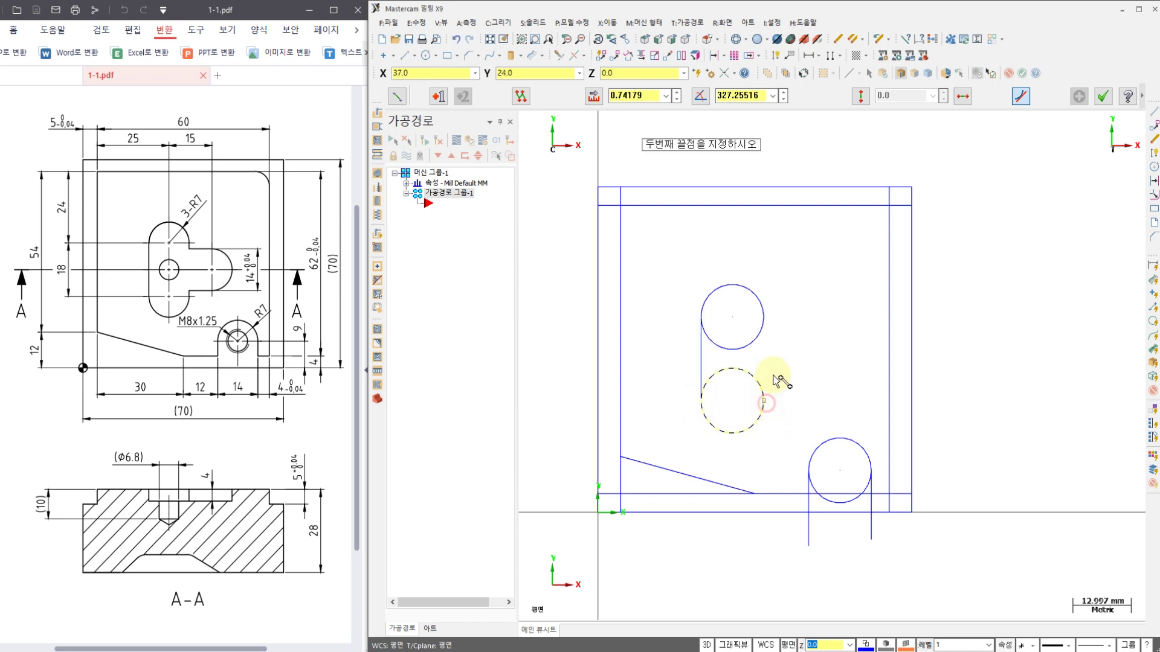
{"action": "left_click", "coordinate": [767, 318]}
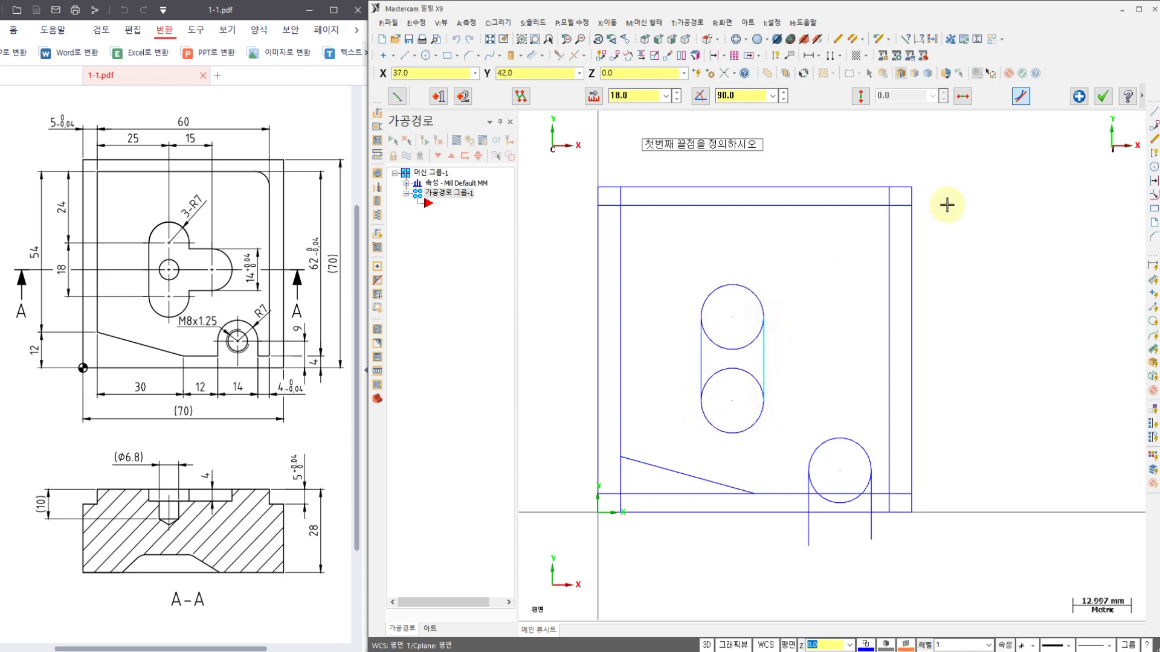
{"action": "left_click", "coordinate": [1104, 99]}
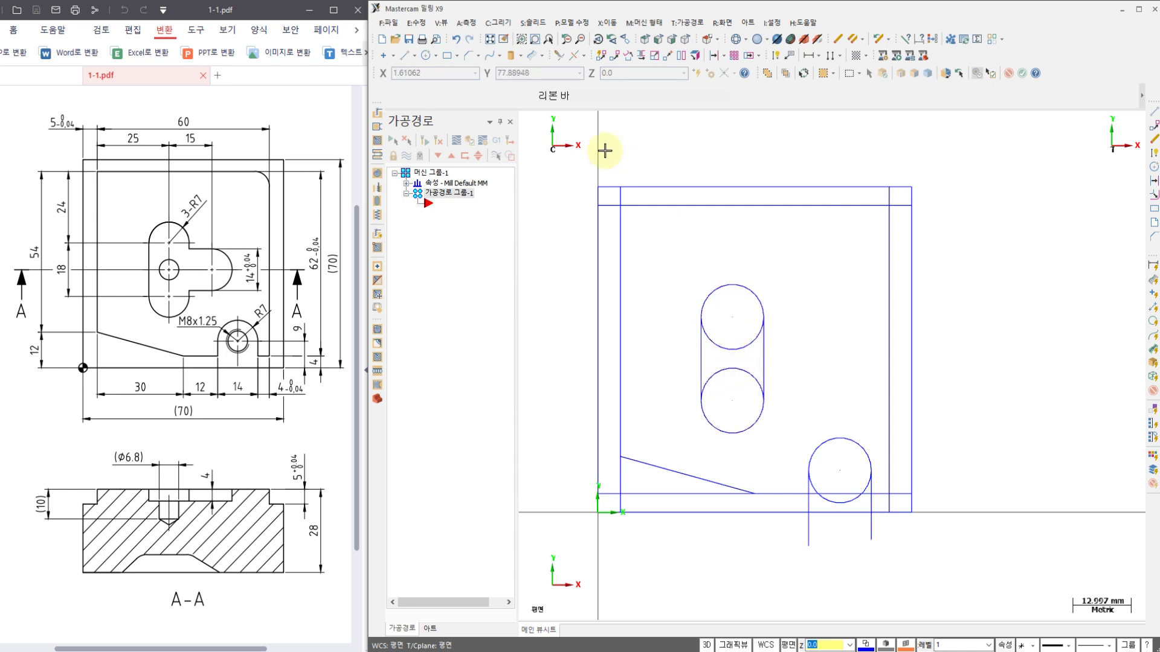
{"action": "left_click", "coordinate": [458, 56]}
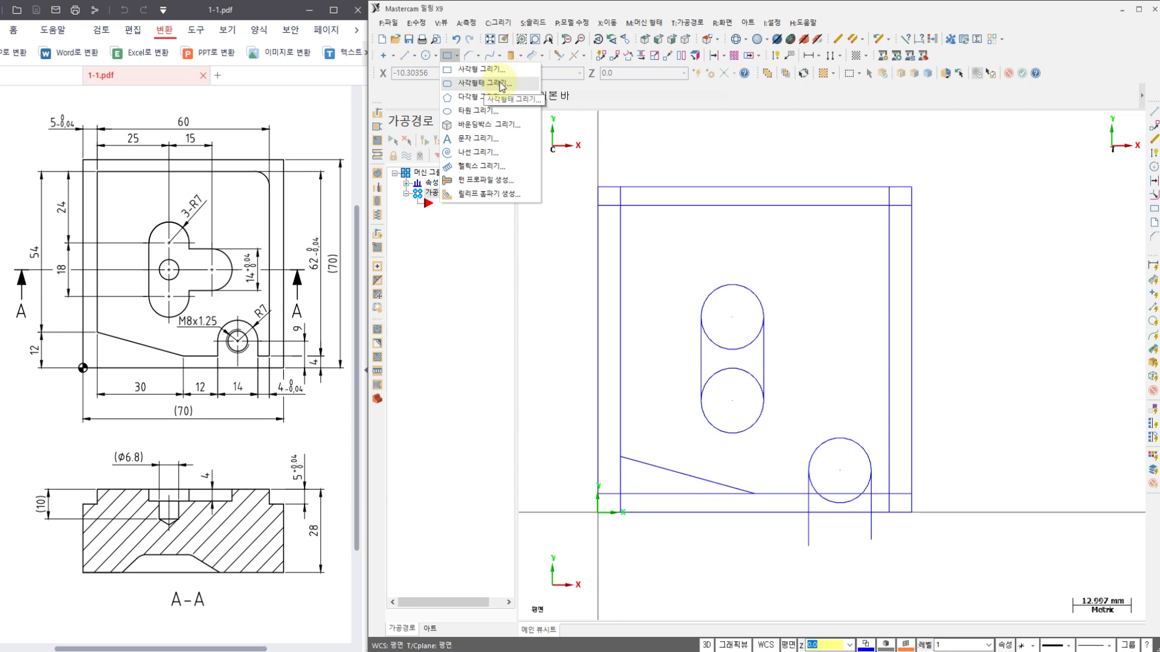
{"action": "left_click", "coordinate": [570, 126]}
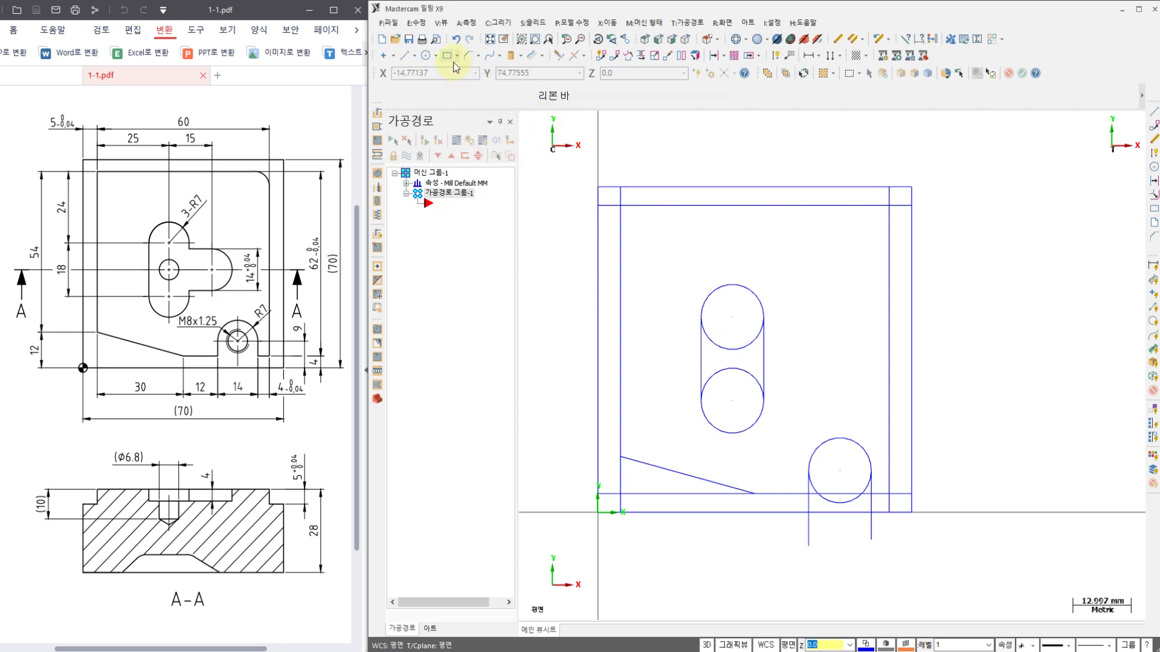
{"action": "left_click", "coordinate": [457, 57]}
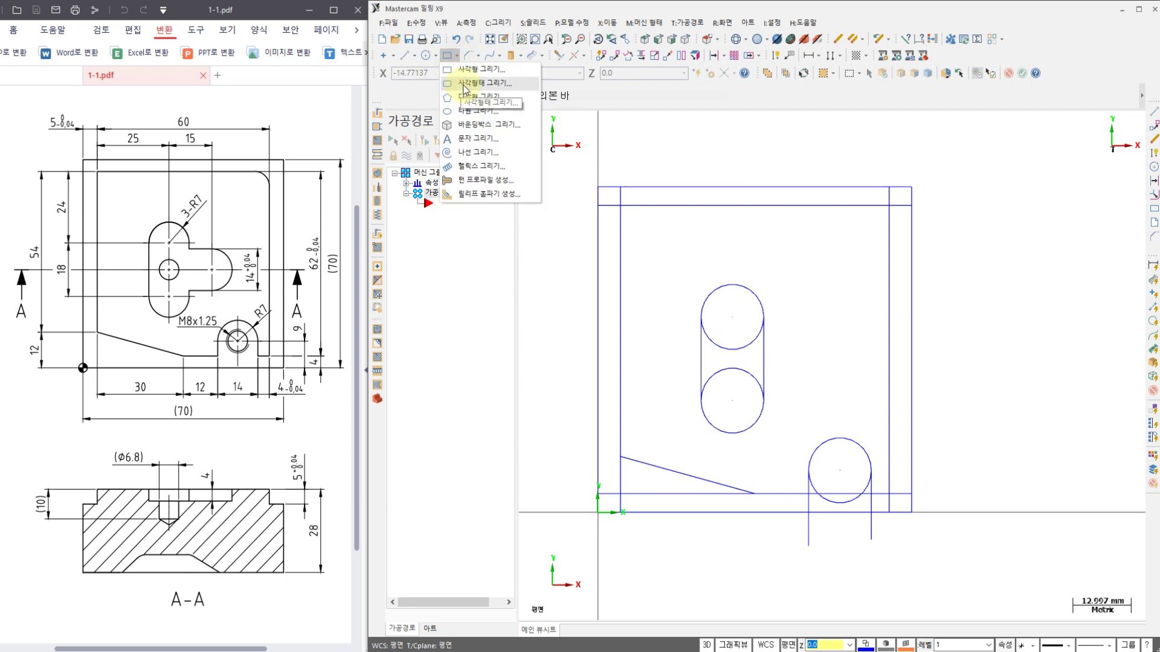
{"action": "key", "text": "Escape"}
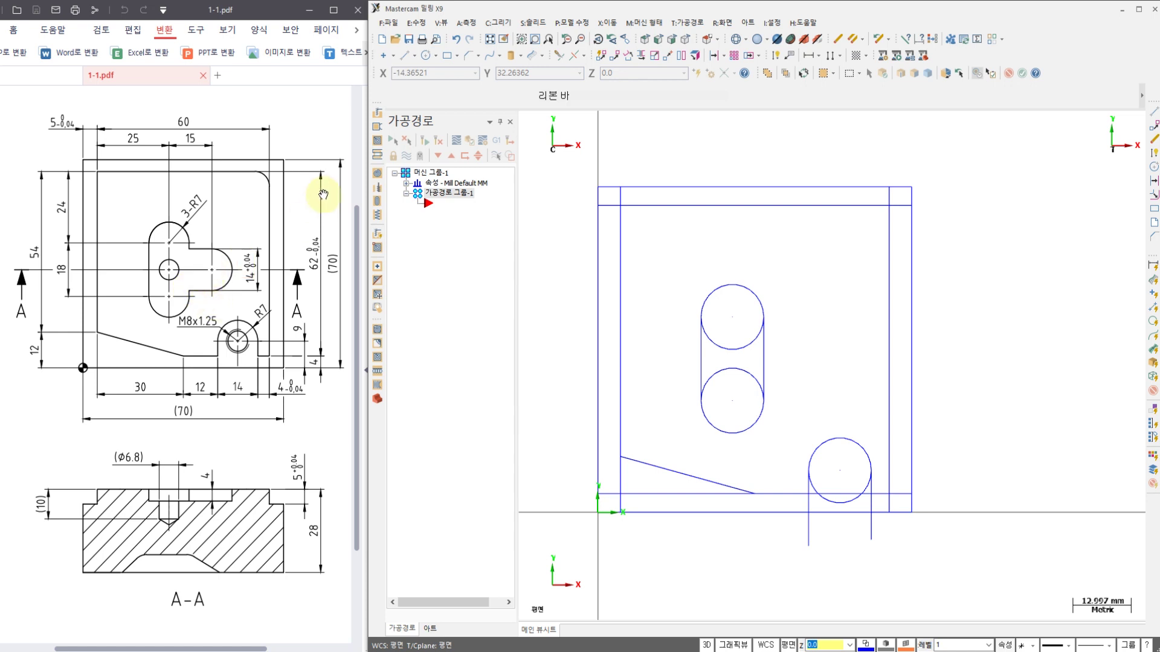
- Draw a circle of radius 7 centred 15 in X and 18/2 in Y from the lower pocket circle's centre
{"action": "left_click", "coordinate": [426, 55]}
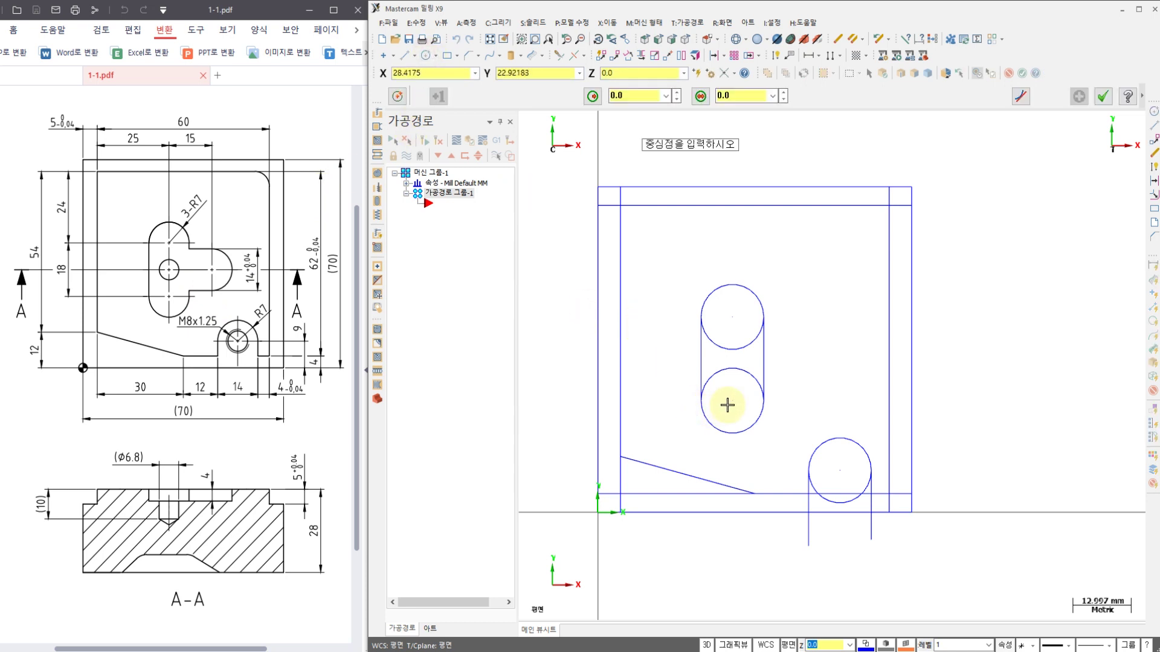
{"action": "left_click", "coordinate": [732, 402]}
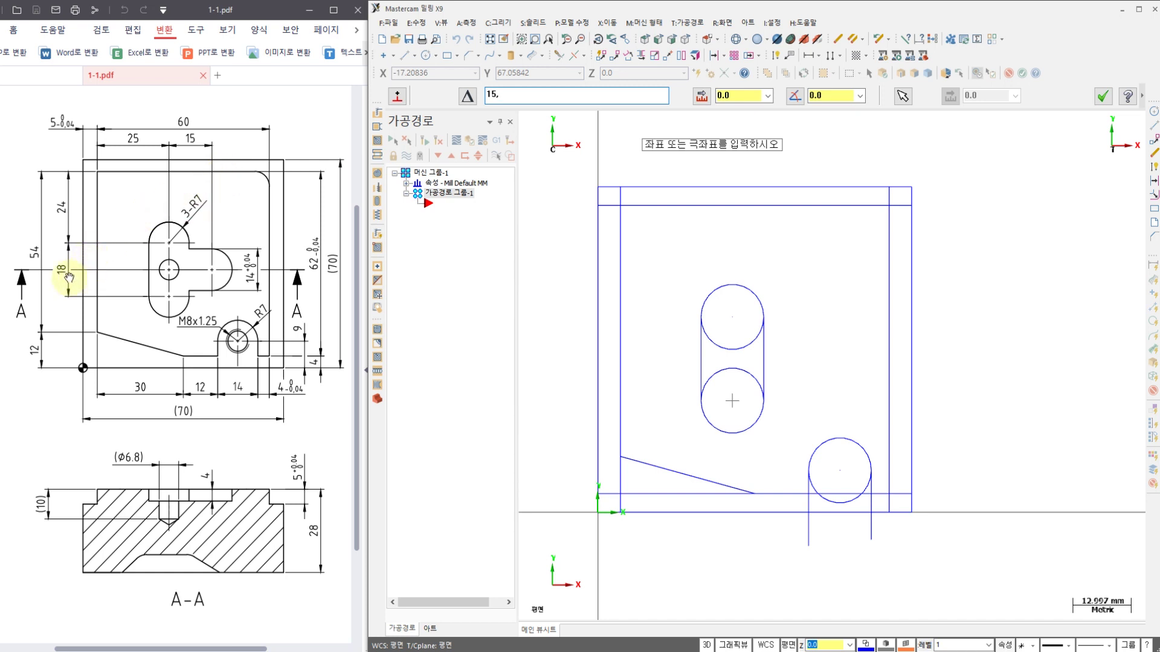
{"action": "type", "text": "18/2"}
{"action": "key", "text": "Return"}
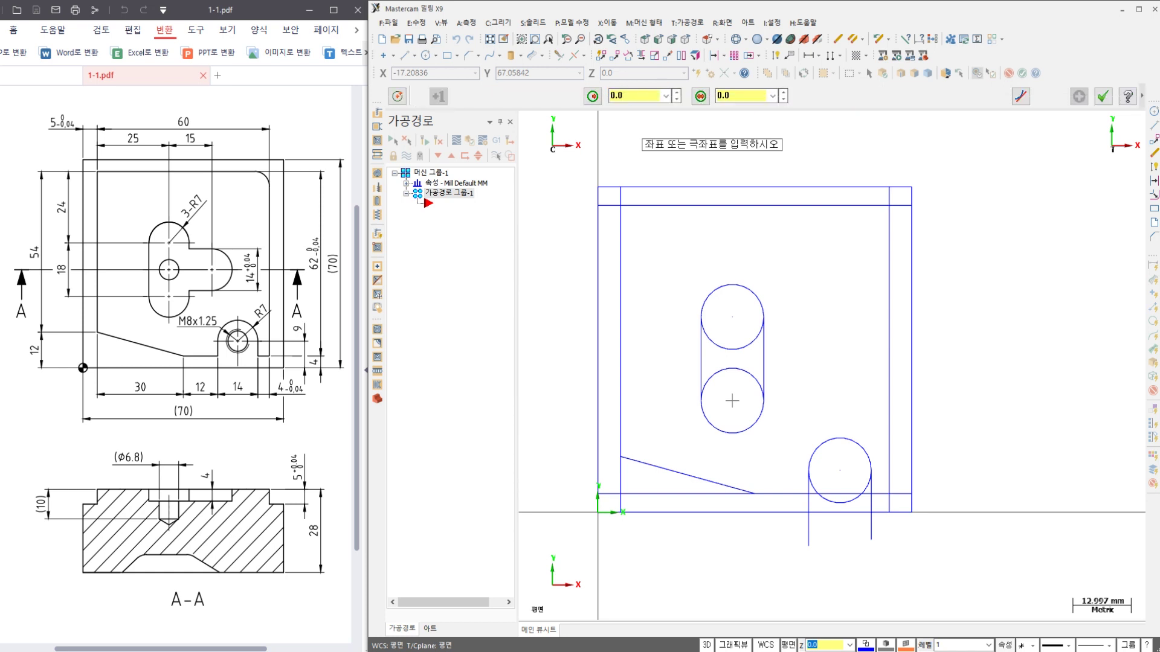
{"action": "left_click", "coordinate": [777, 340]}
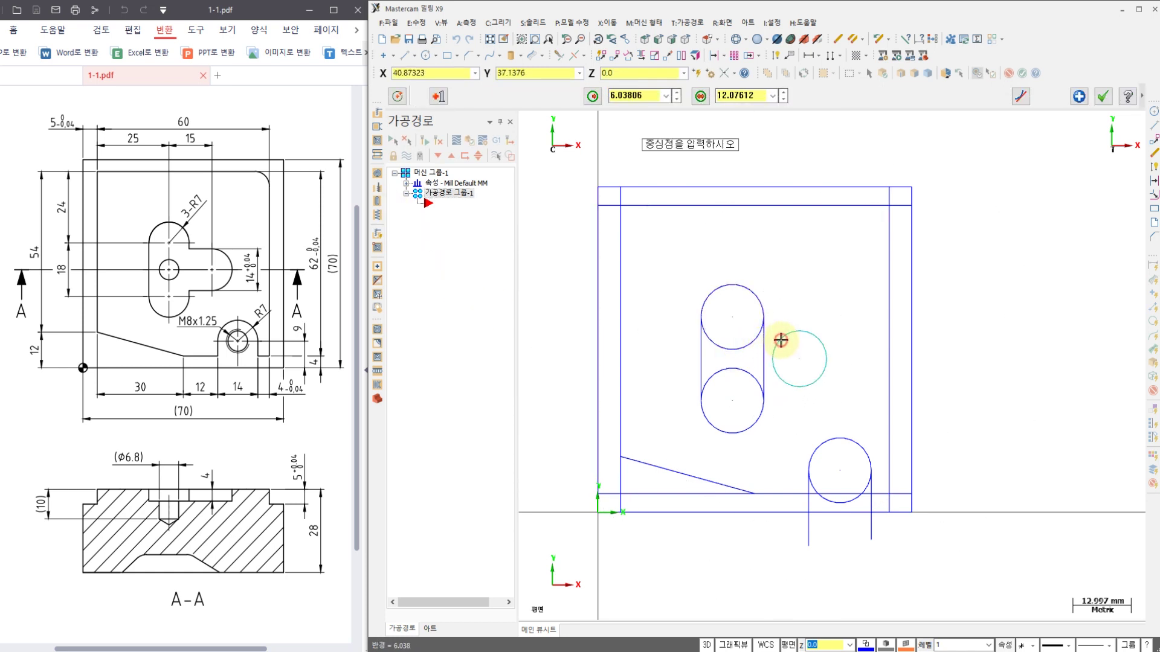
{"action": "left_click", "coordinate": [656, 96]}
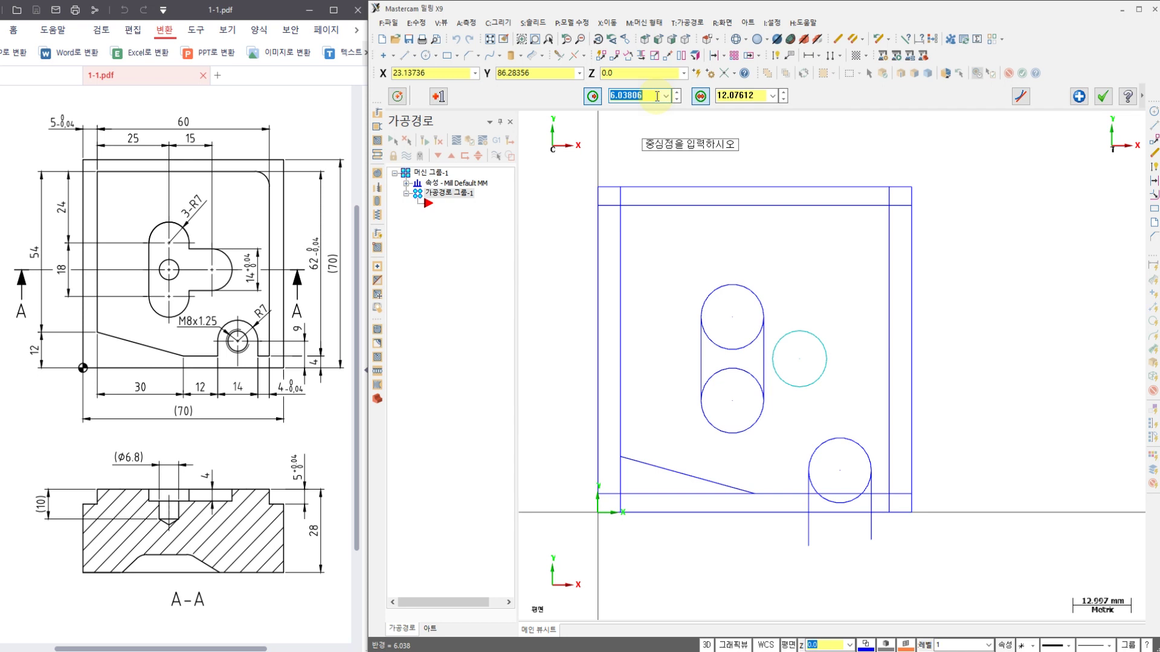
{"action": "type", "text": "7"}
{"action": "key", "text": "Return"}
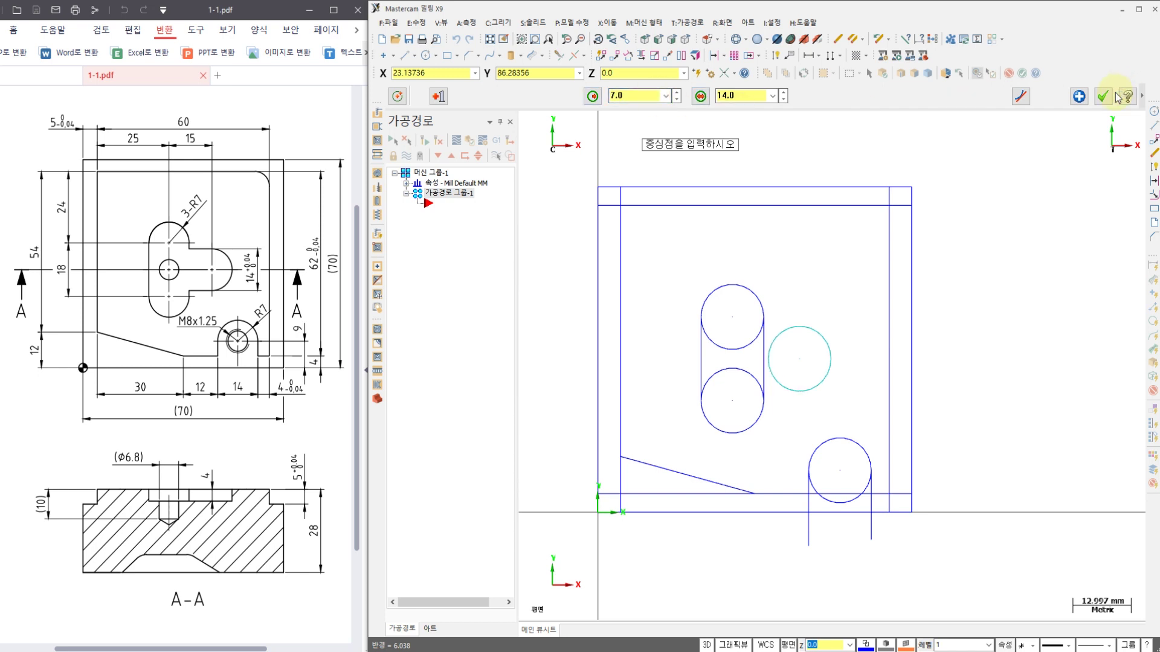
{"action": "left_click", "coordinate": [1103, 95]}
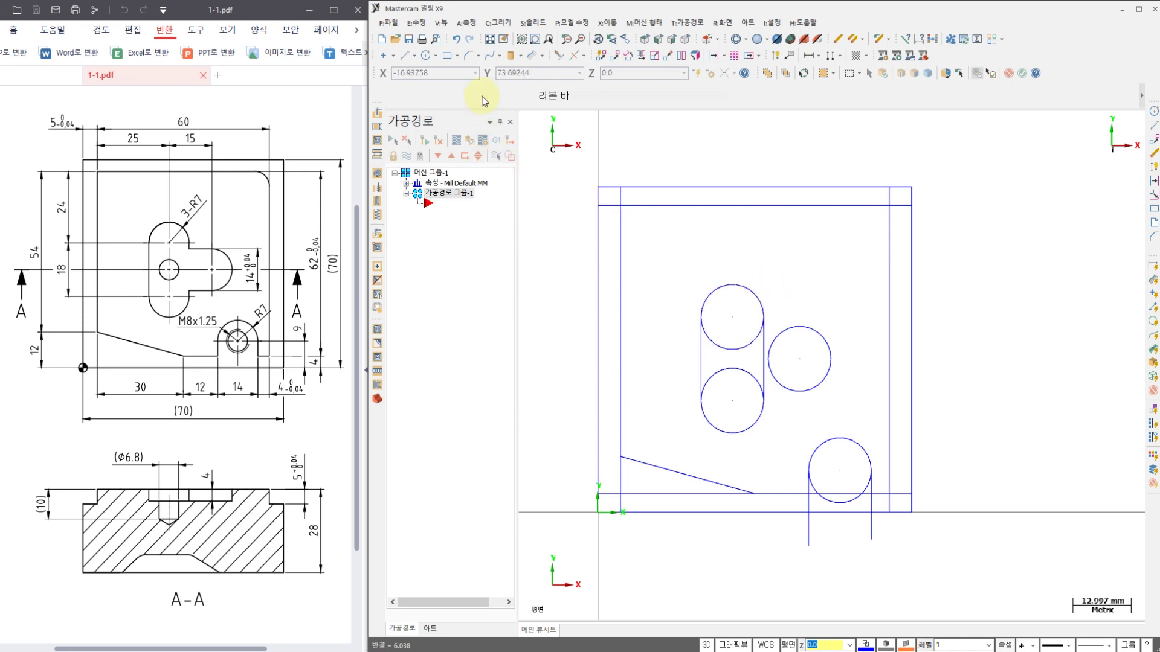
- Draw two horizontal lines from the right pocket circle's top and bottom quadrants leftward into the slot, the lower one about 15 mm long
{"action": "left_click", "coordinate": [409, 59]}
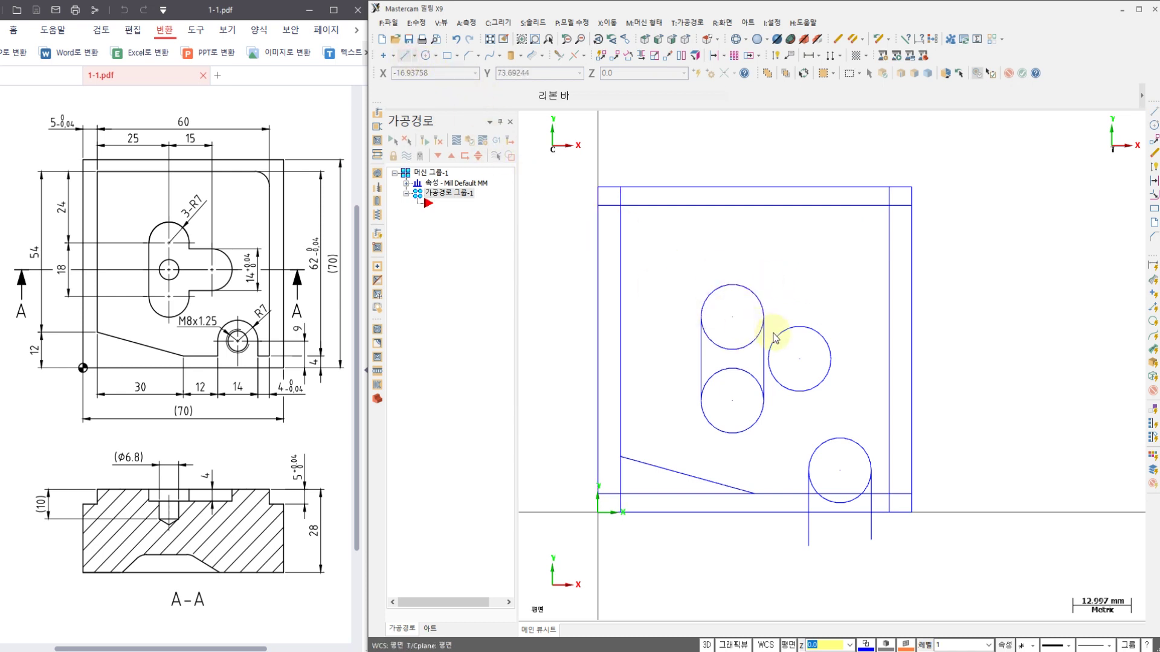
{"action": "scroll", "coordinate": [779, 329], "scroll_direction": "up", "scroll_amount": 2}
{"action": "left_click", "coordinate": [807, 320]}
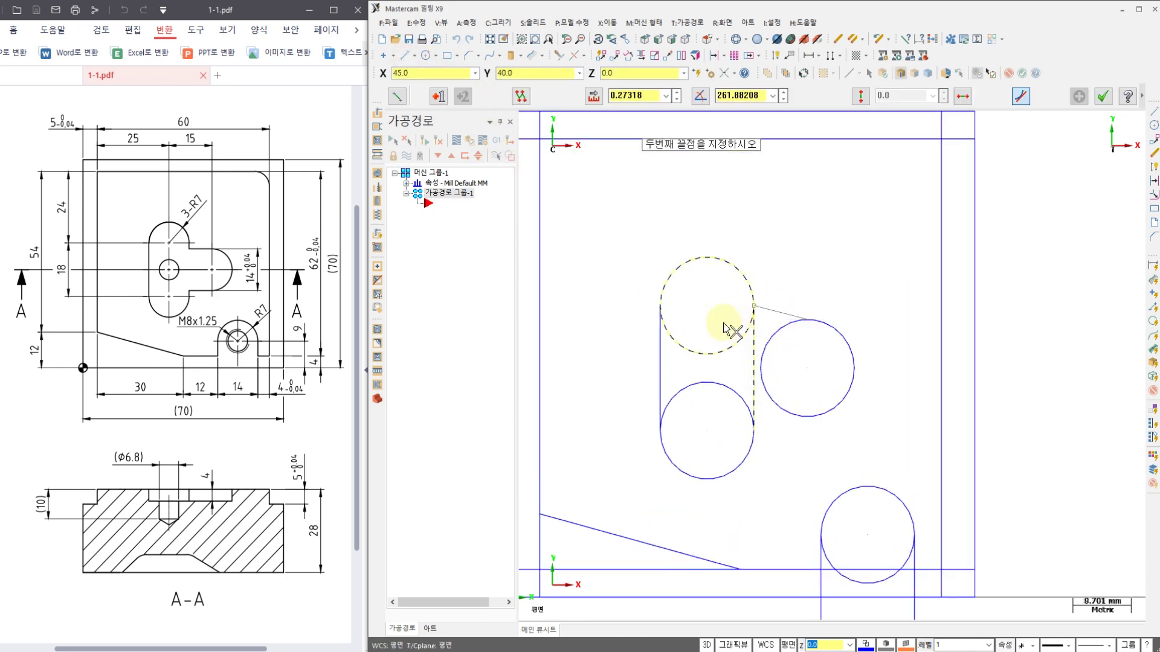
{"action": "left_click", "coordinate": [807, 416]}
{"action": "left_click", "coordinate": [707, 420]}
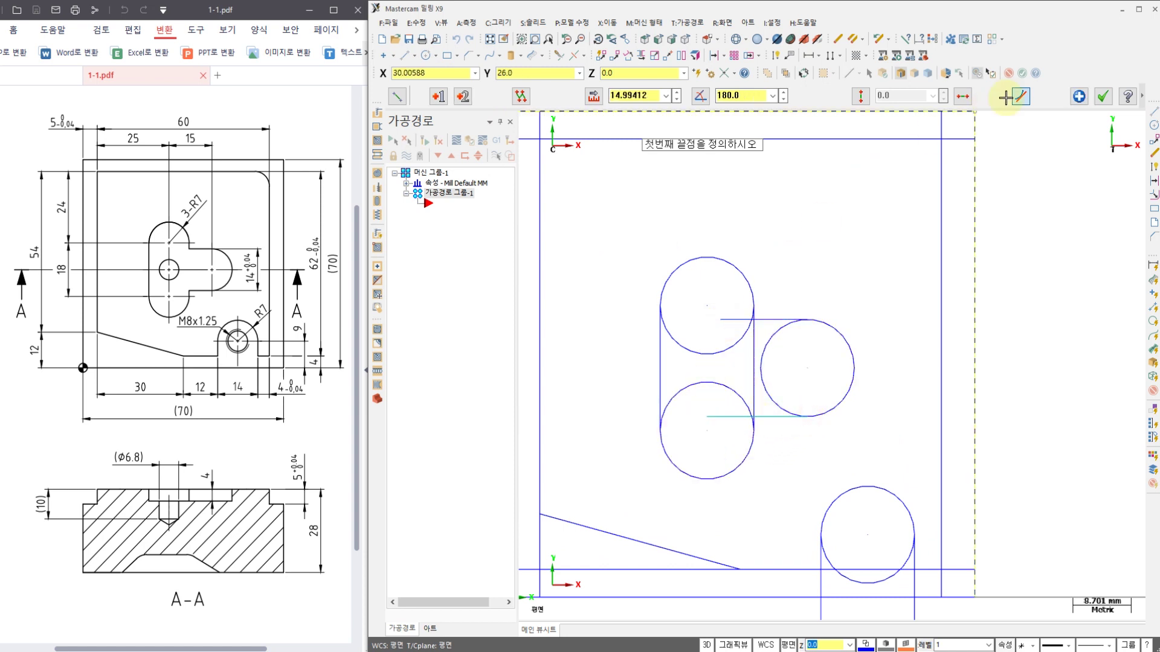
{"action": "left_click", "coordinate": [1103, 95]}
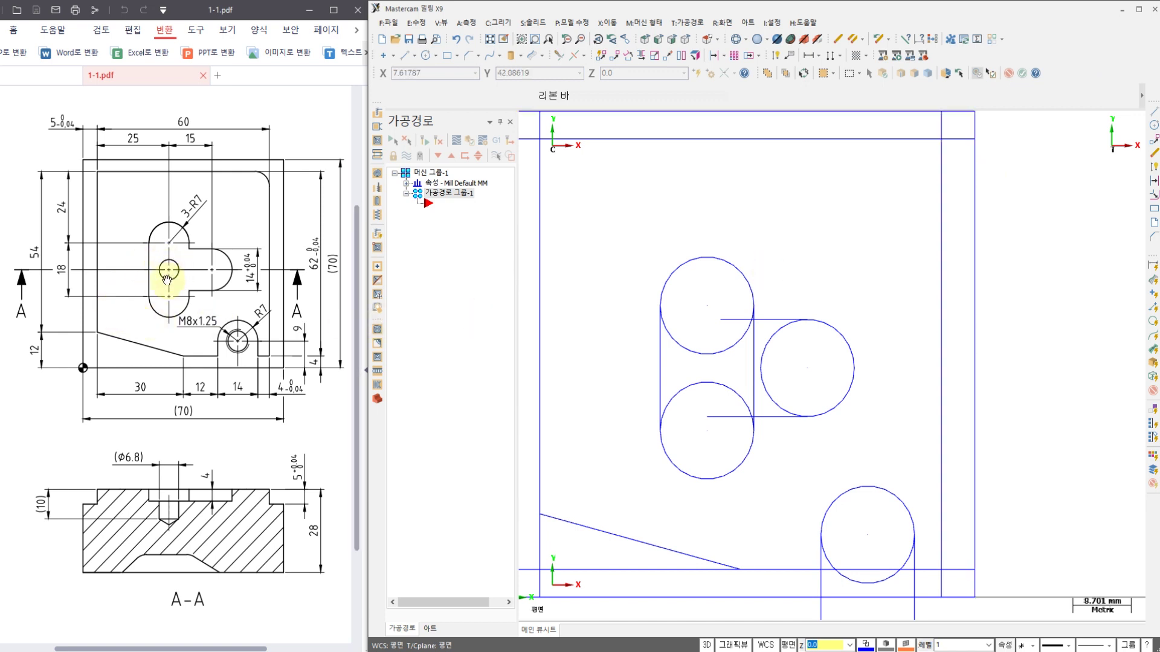
- Draw a 6.8 mm diameter hole circle between the stacked pocket circles, centred -15 in X from the right pocket circle's centre
{"action": "left_click", "coordinate": [426, 55]}
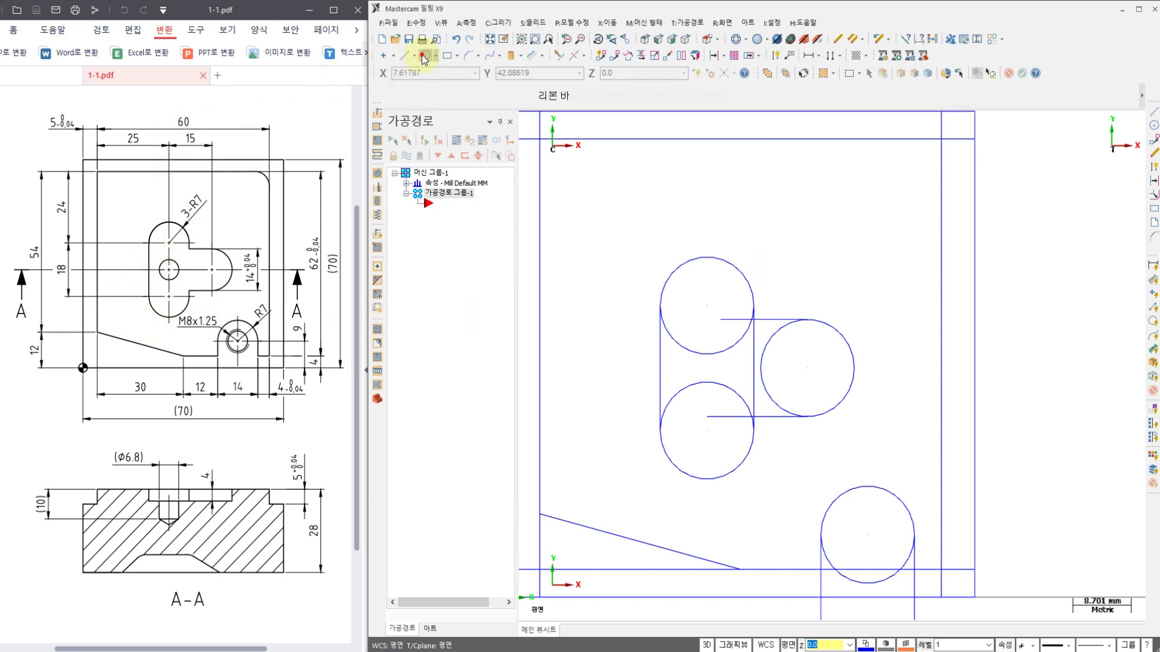
{"action": "left_click", "coordinate": [806, 367], "text": "shift"}
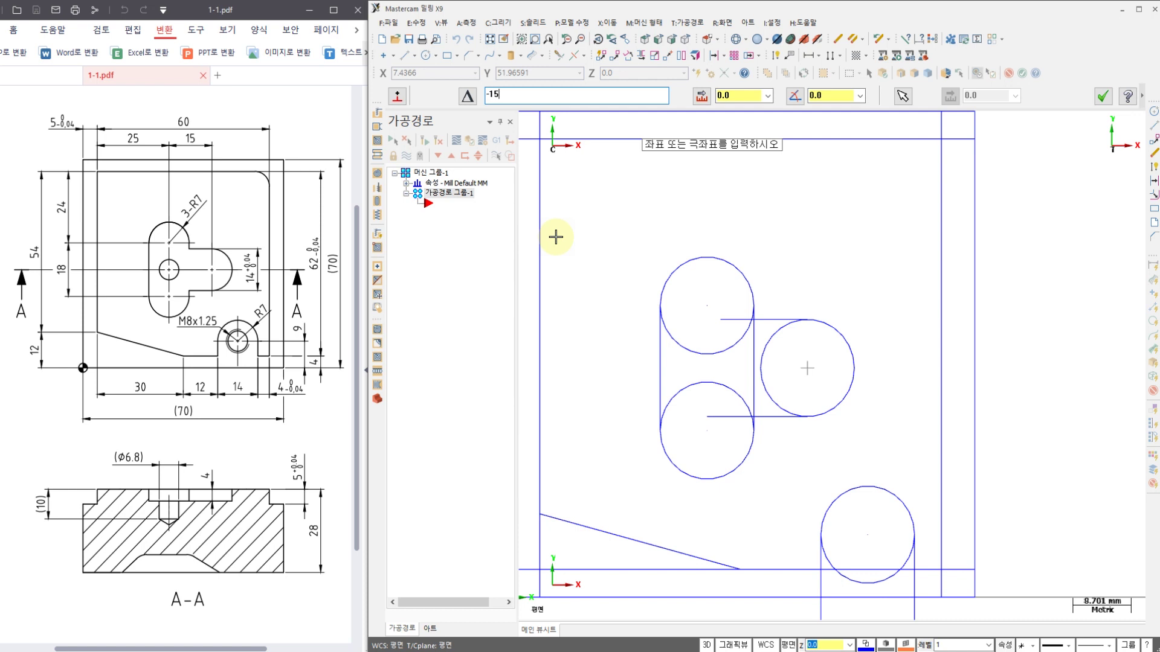
{"action": "key", "text": "Return"}
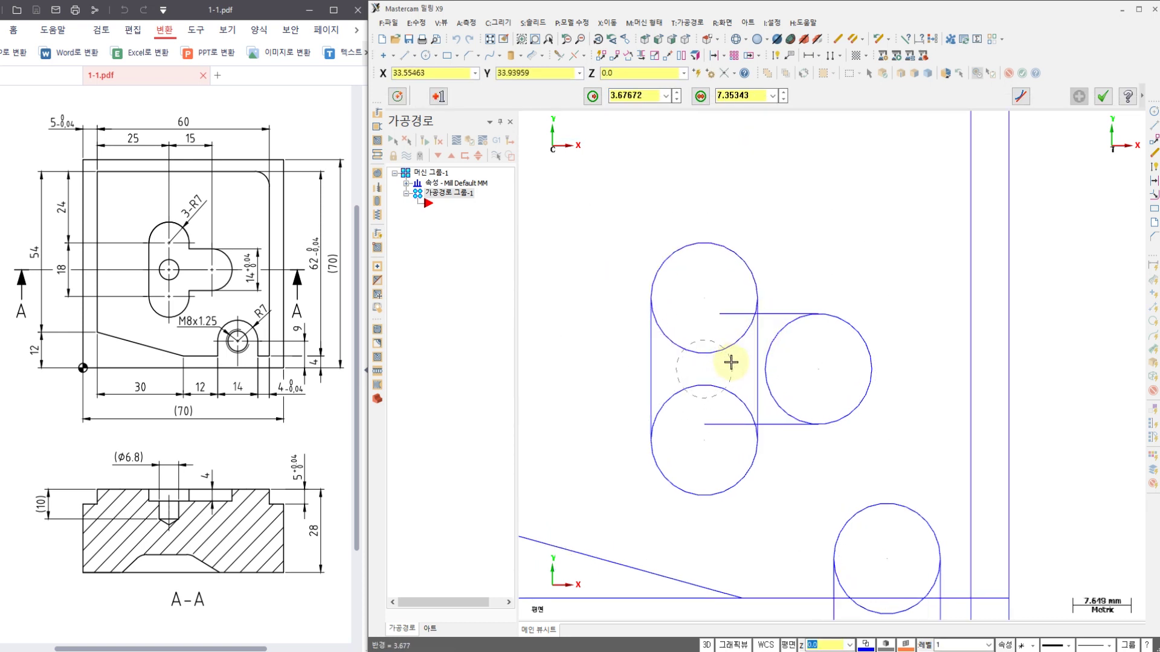
{"action": "left_click", "coordinate": [731, 362]}
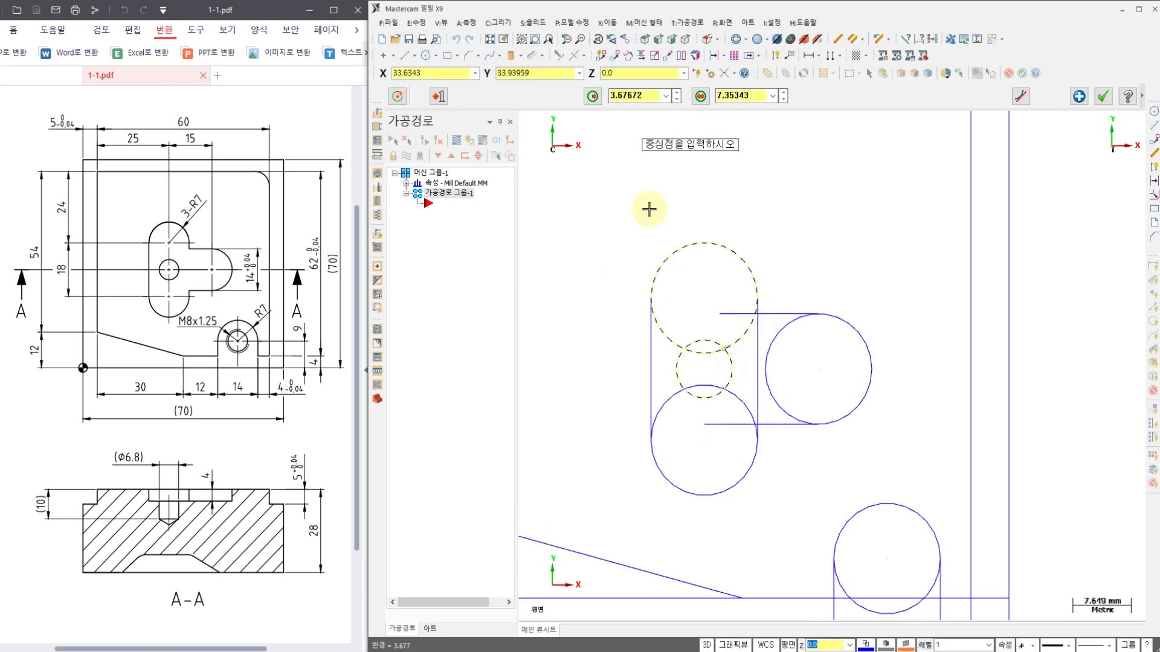
{"action": "left_click", "coordinate": [645, 95]}
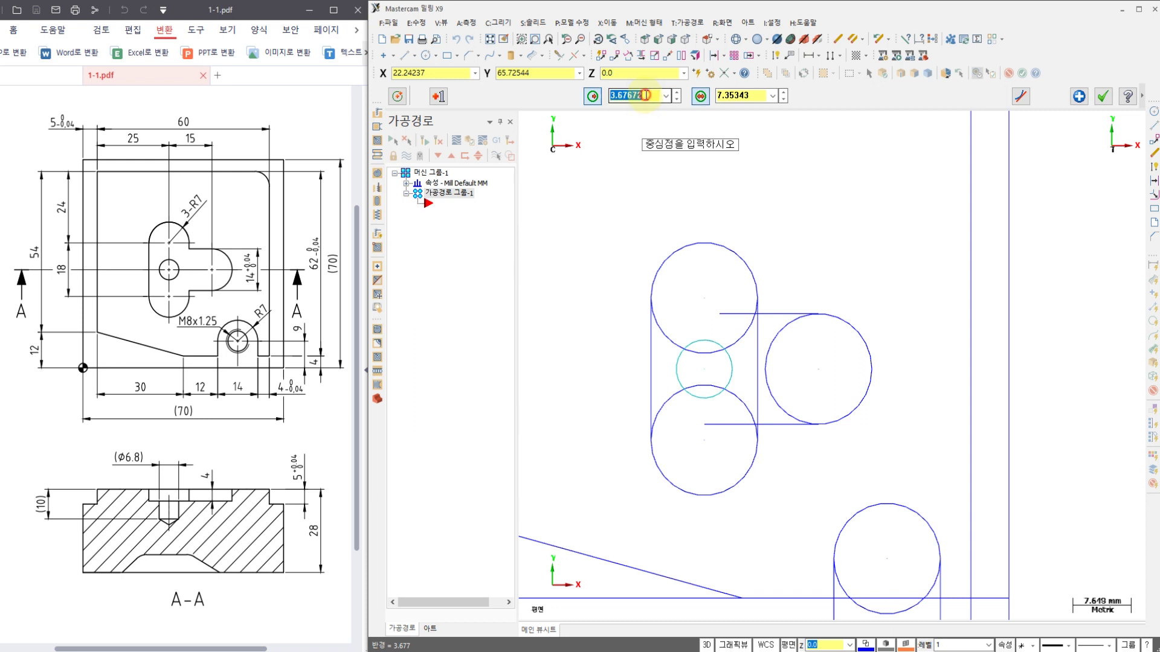
{"action": "left_click", "coordinate": [751, 95]}
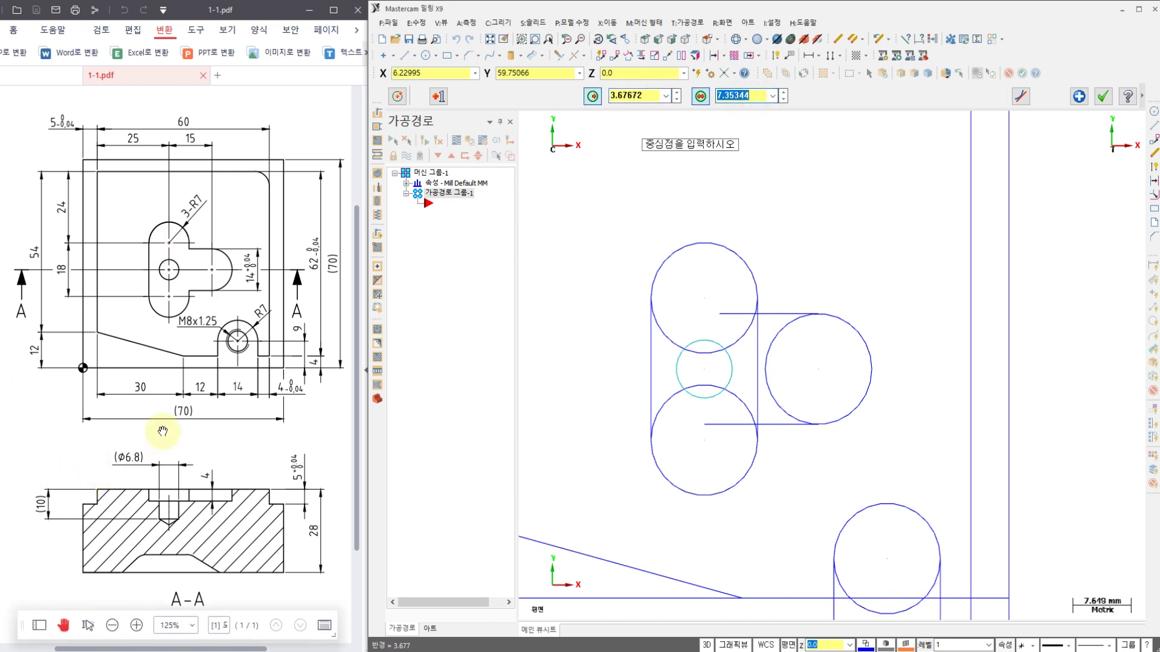
{"action": "key", "text": "Return"}
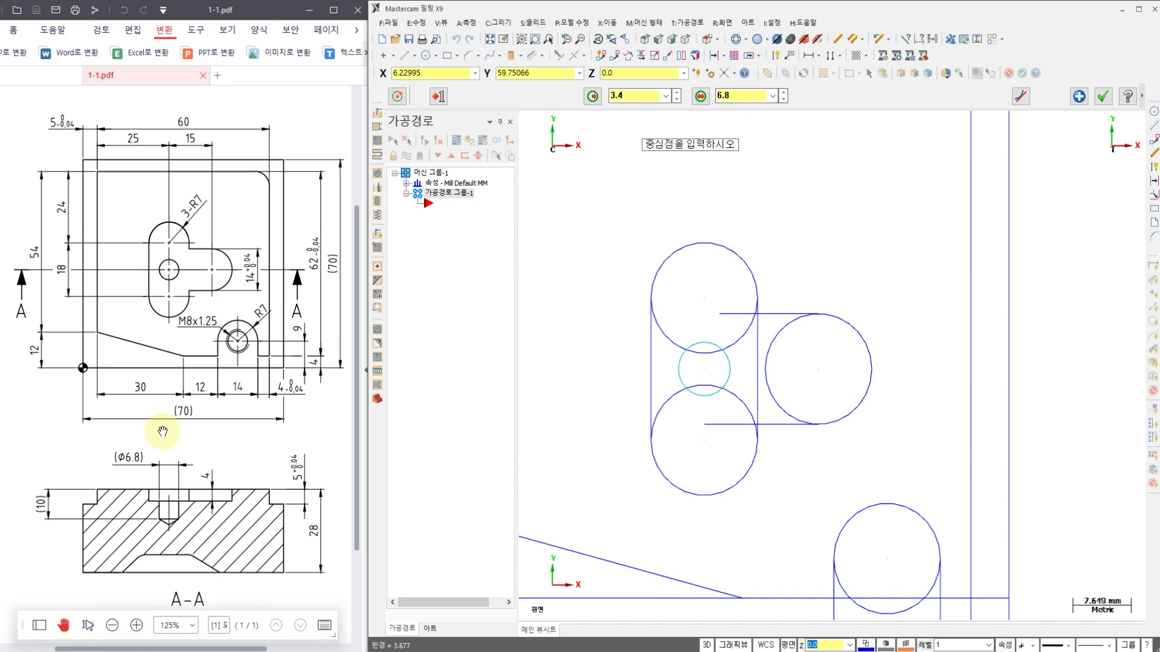
{"action": "left_click", "coordinate": [1099, 96]}
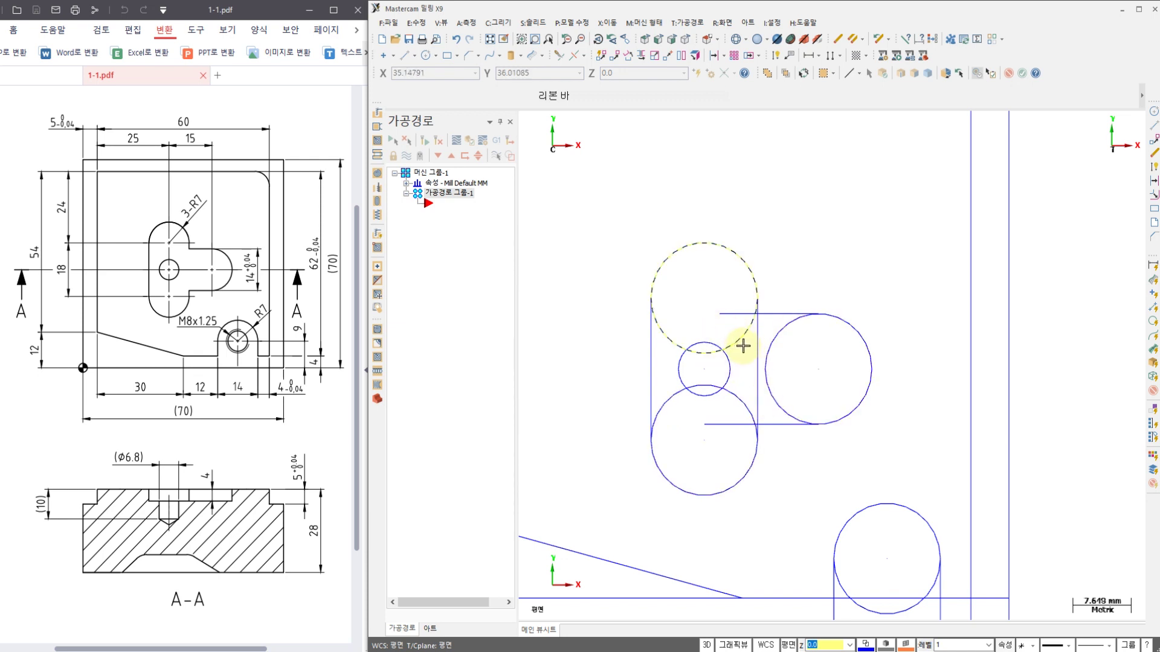
- Draw an 8 mm diameter circle concentric with the R7 circle at the island's lower edge for the M8 hole
{"action": "scroll", "coordinate": [741, 357], "scroll_direction": "down", "scroll_amount": 1}
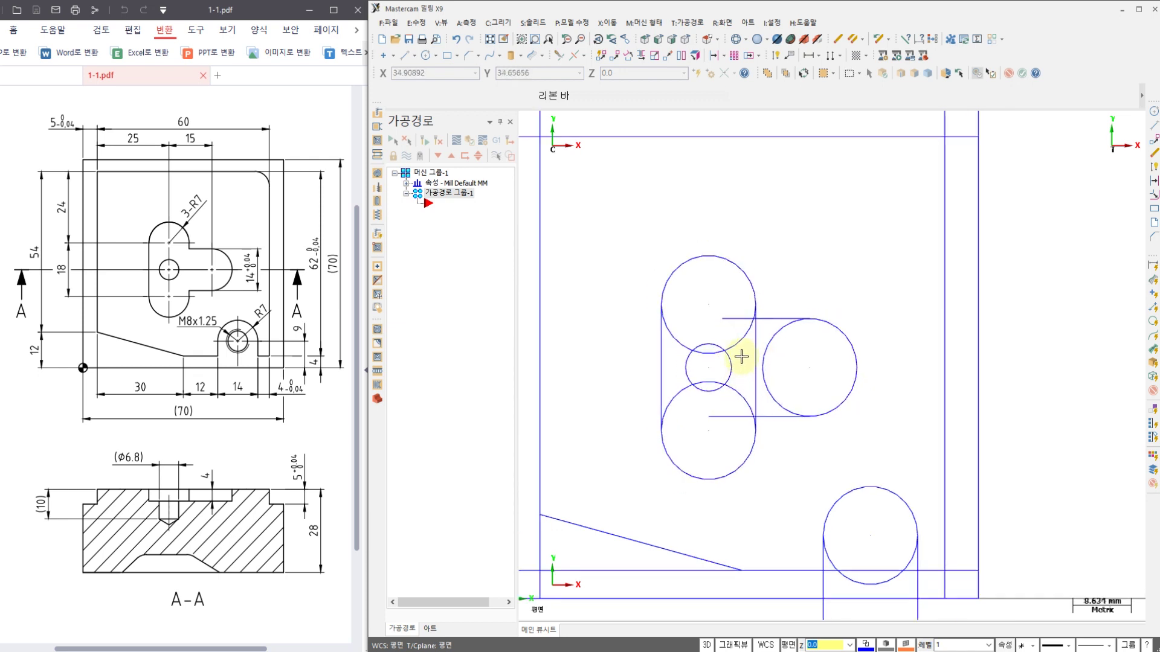
{"action": "scroll", "coordinate": [741, 356], "scroll_direction": "down", "scroll_amount": 2}
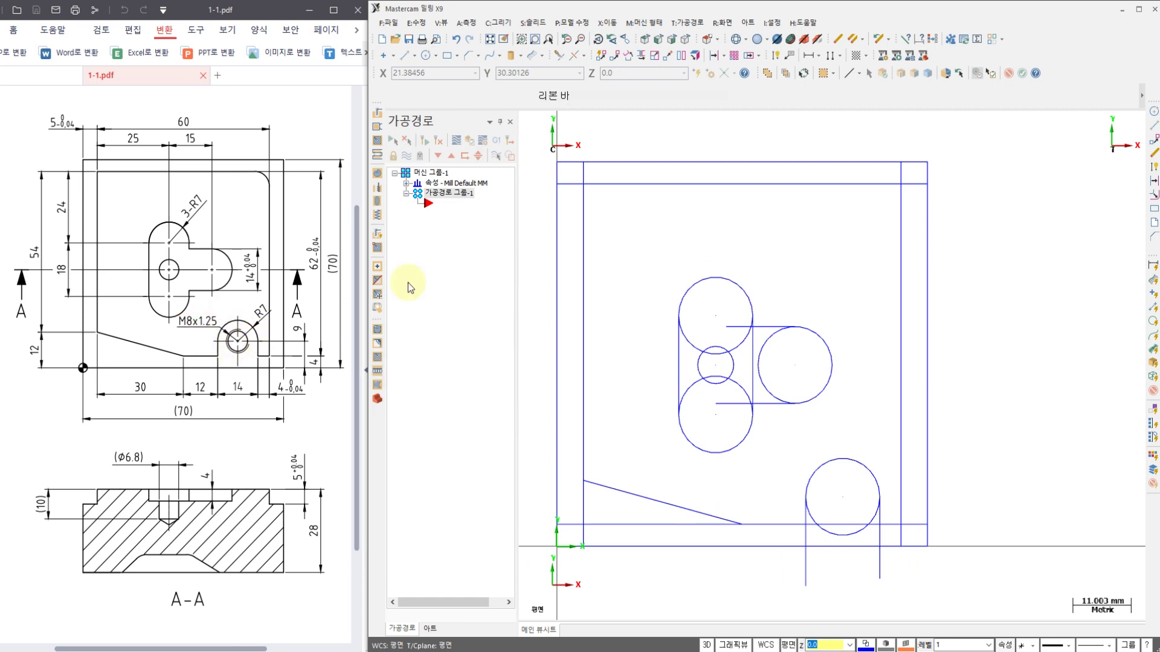
{"action": "left_click", "coordinate": [426, 56]}
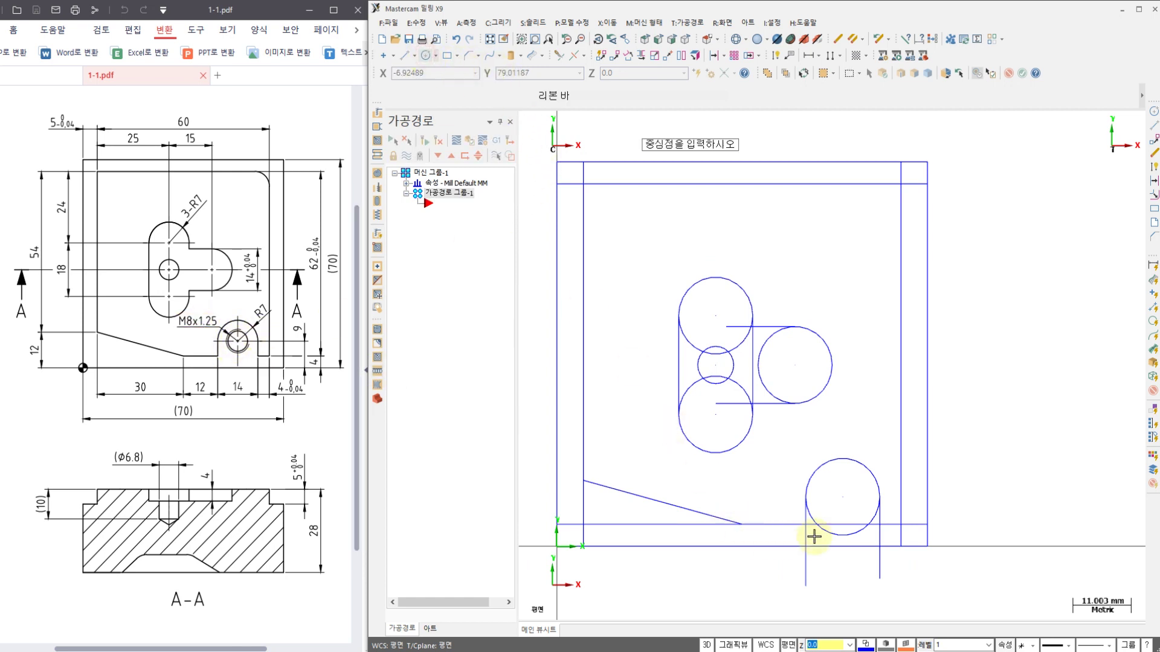
{"action": "left_click", "coordinate": [844, 501]}
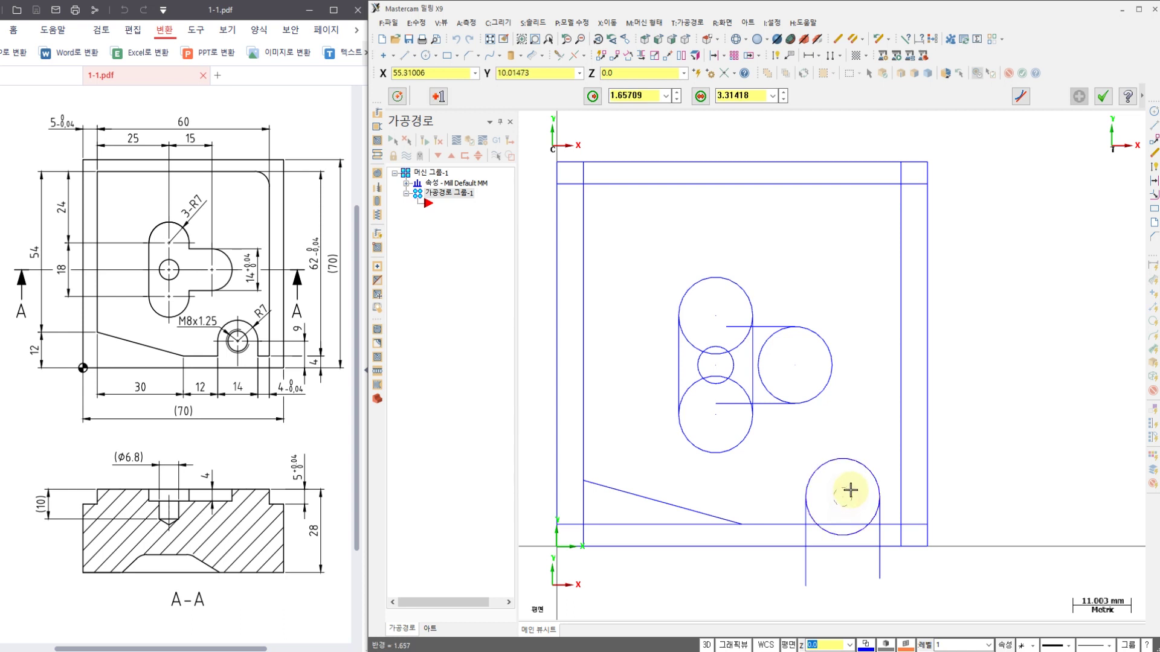
{"action": "left_click", "coordinate": [853, 484]}
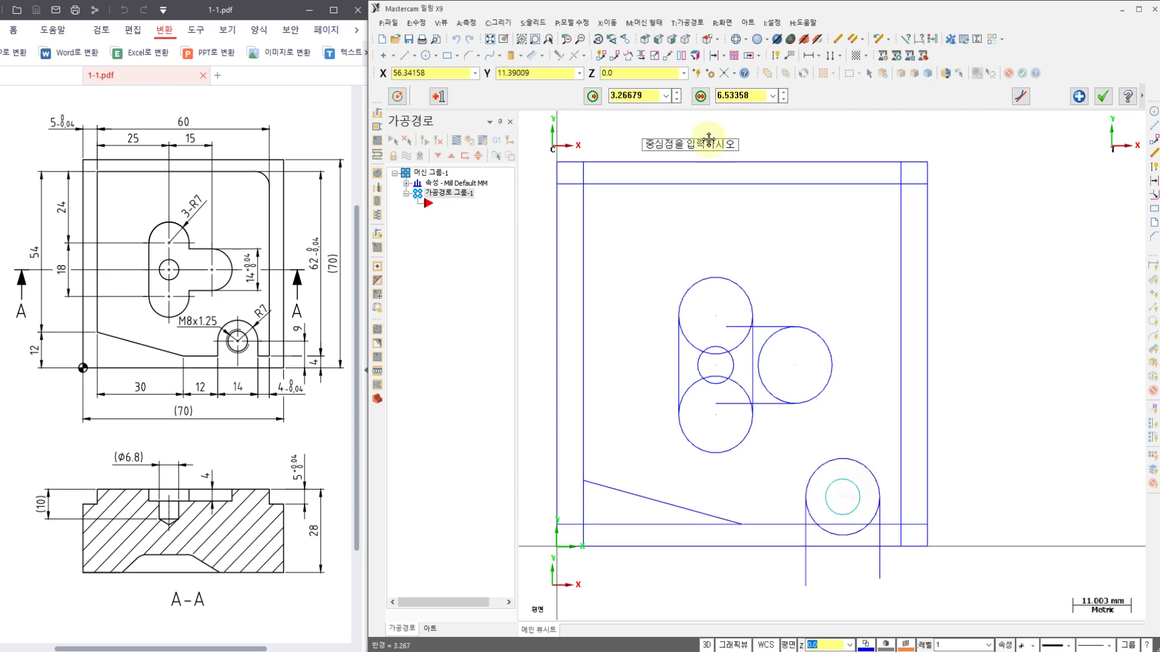
{"action": "left_click", "coordinate": [646, 96]}
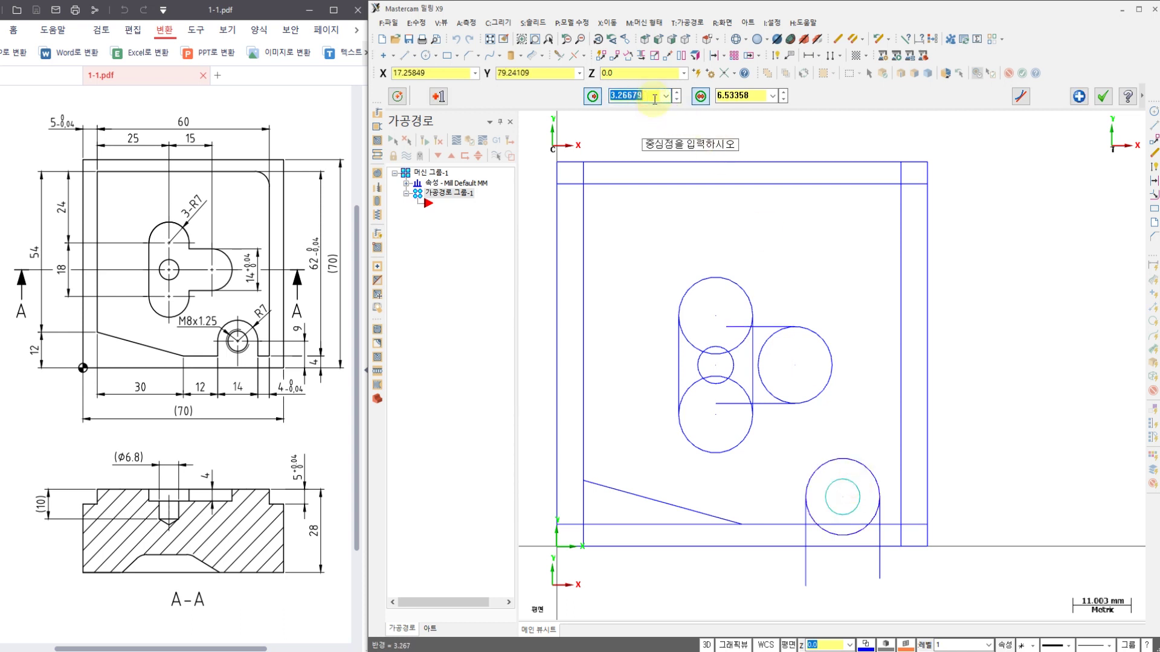
{"action": "left_click", "coordinate": [750, 96]}
{"action": "type", "text": "8"}
{"action": "key", "text": "Return"}
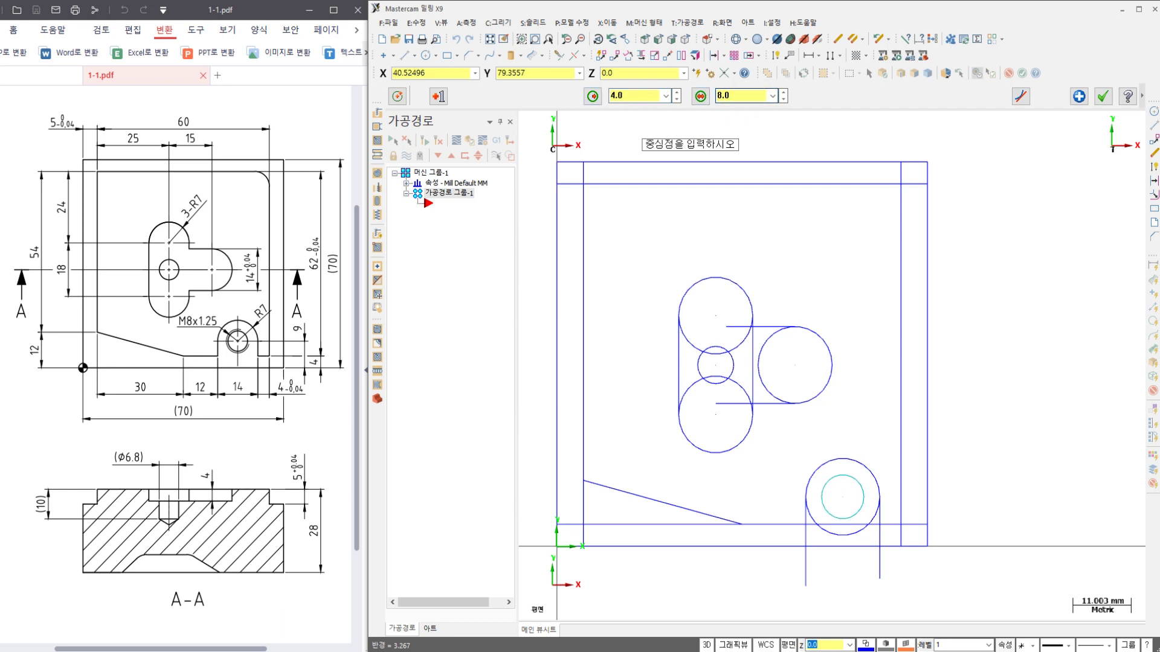
{"action": "left_click", "coordinate": [1103, 96]}
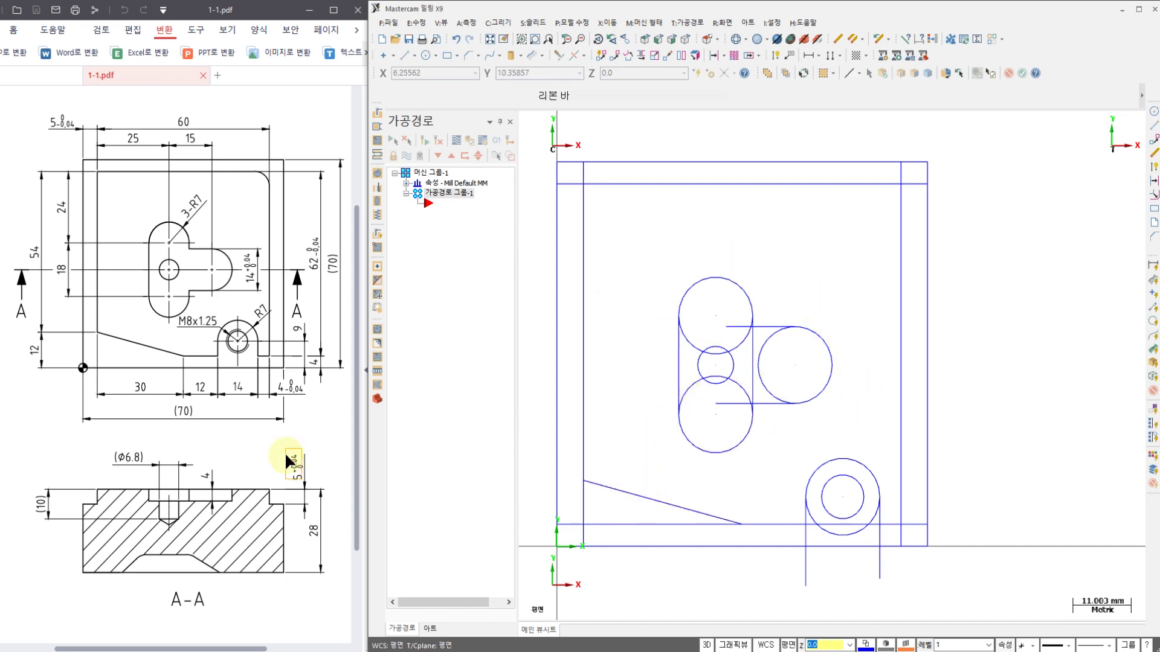
- Remove the excess segments of the island's left and bottom lines around its lower-left corner, outside the sloped line, using Divide/Delete
{"action": "left_click_drag", "start_coordinate": [205, 411], "coordinate": [179, 465]}
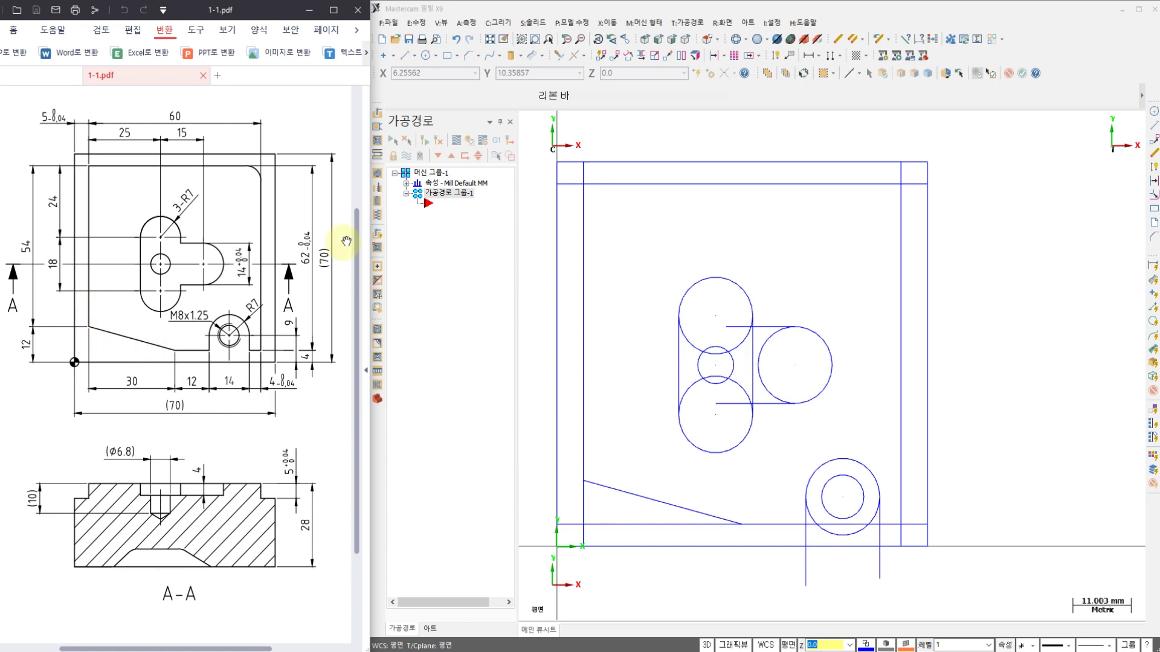
{"action": "left_click", "coordinate": [560, 57]}
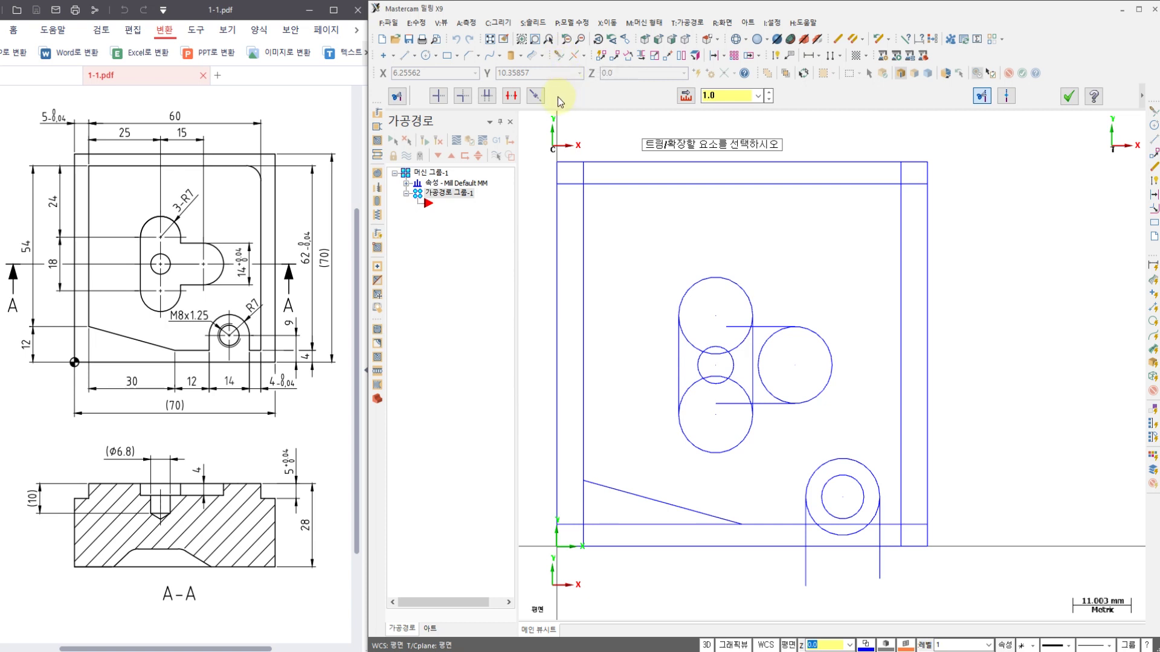
{"action": "left_click", "coordinate": [511, 95]}
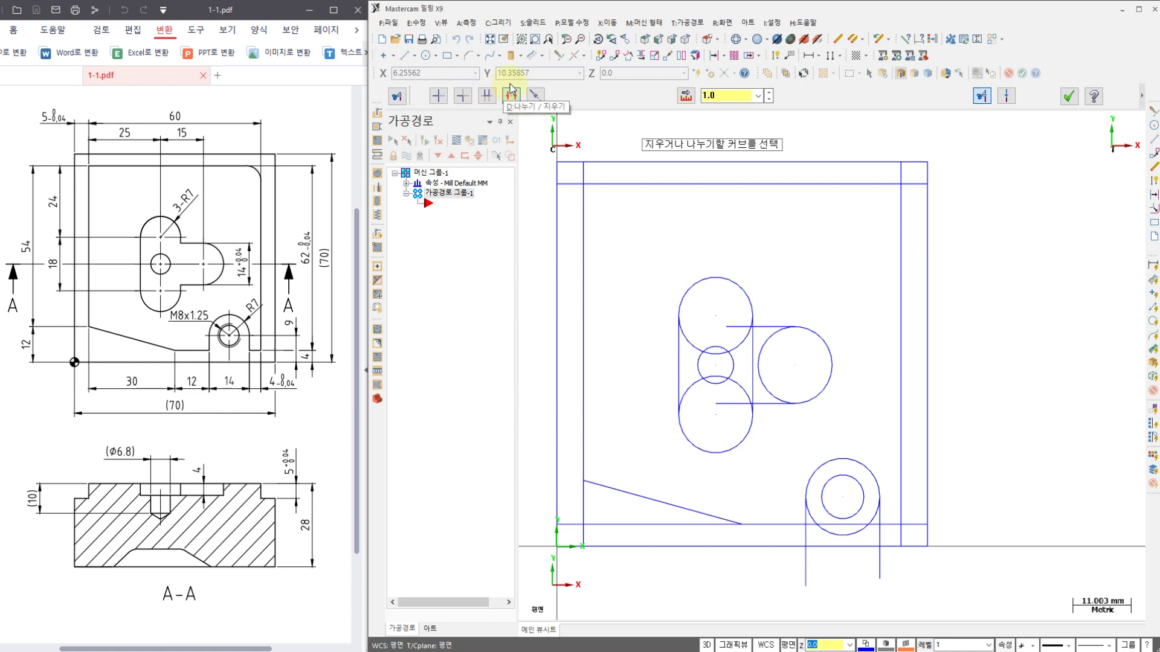
{"action": "left_click", "coordinate": [509, 93]}
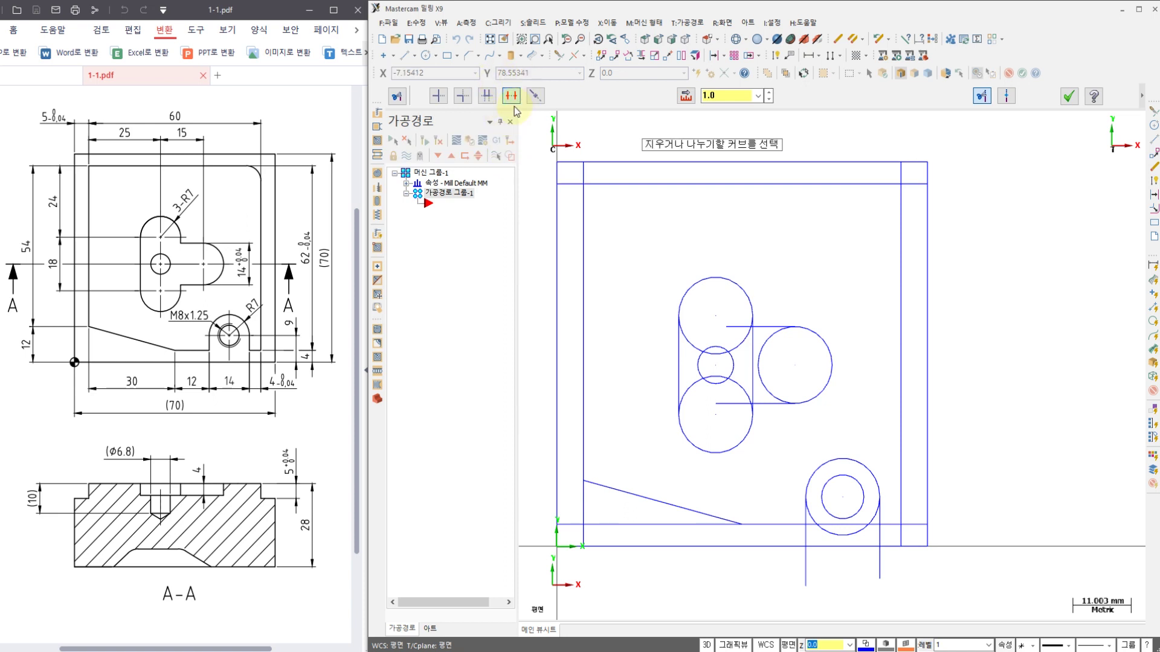
{"action": "middle_click_drag", "start_coordinate": [634, 479], "coordinate": [674, 416]}
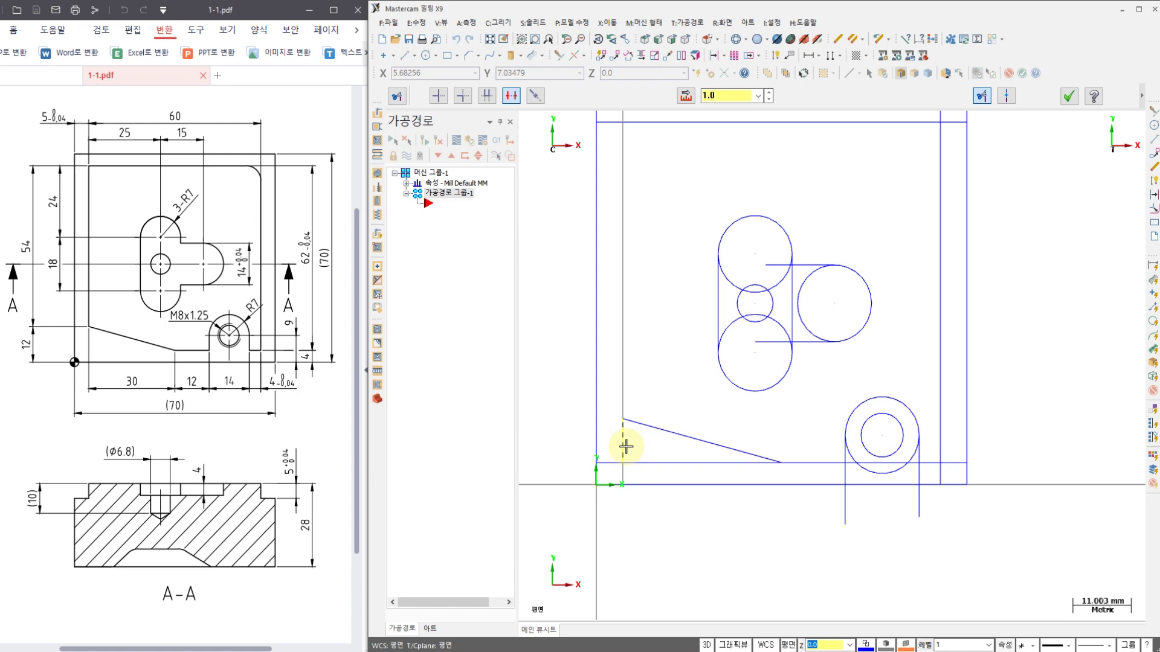
{"action": "scroll", "coordinate": [613, 470], "scroll_direction": "up", "scroll_amount": 3}
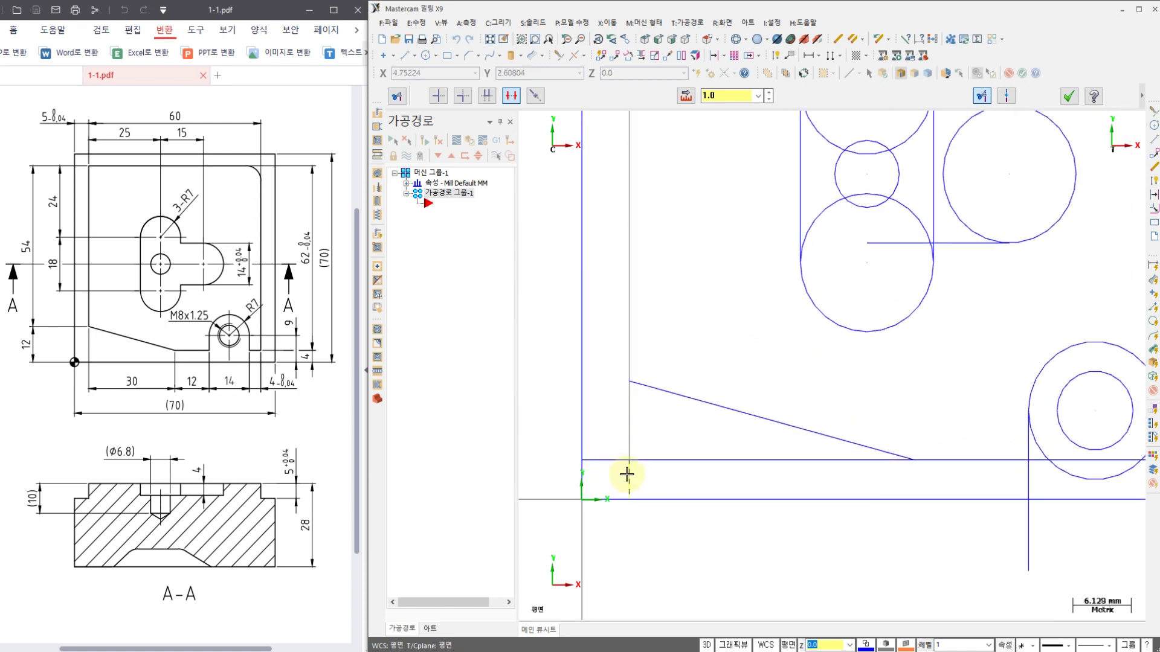
{"action": "left_click", "coordinate": [613, 461]}
{"action": "left_click", "coordinate": [628, 441]}
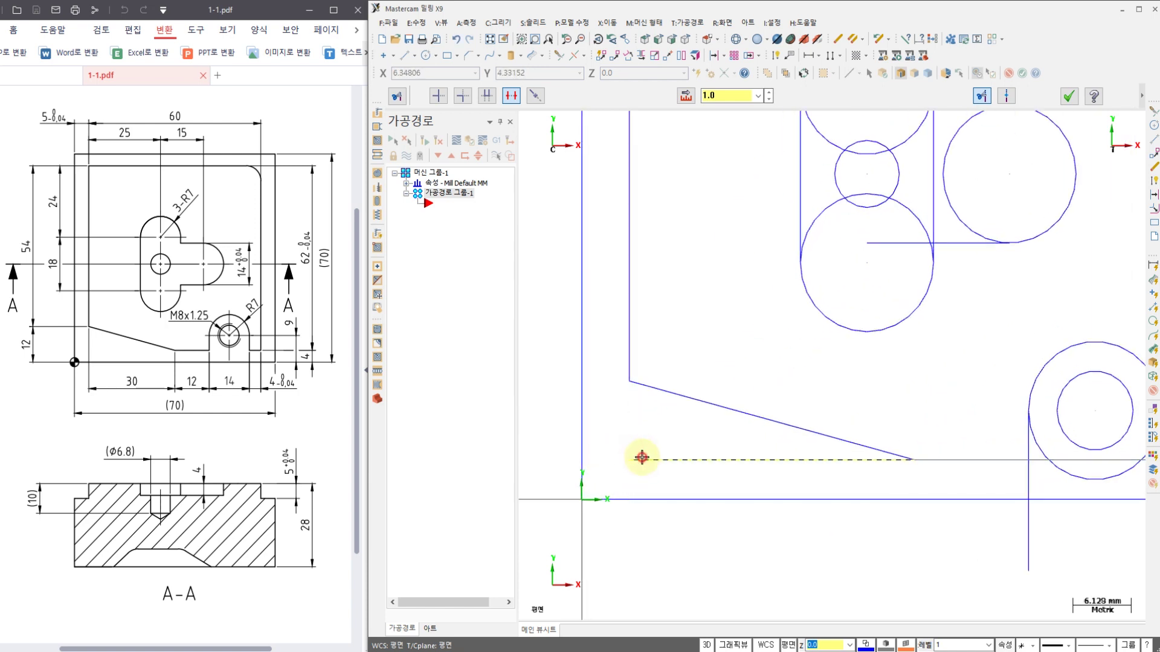
{"action": "left_click", "coordinate": [635, 461]}
{"action": "scroll", "coordinate": [677, 418], "scroll_direction": "down", "scroll_amount": 3}
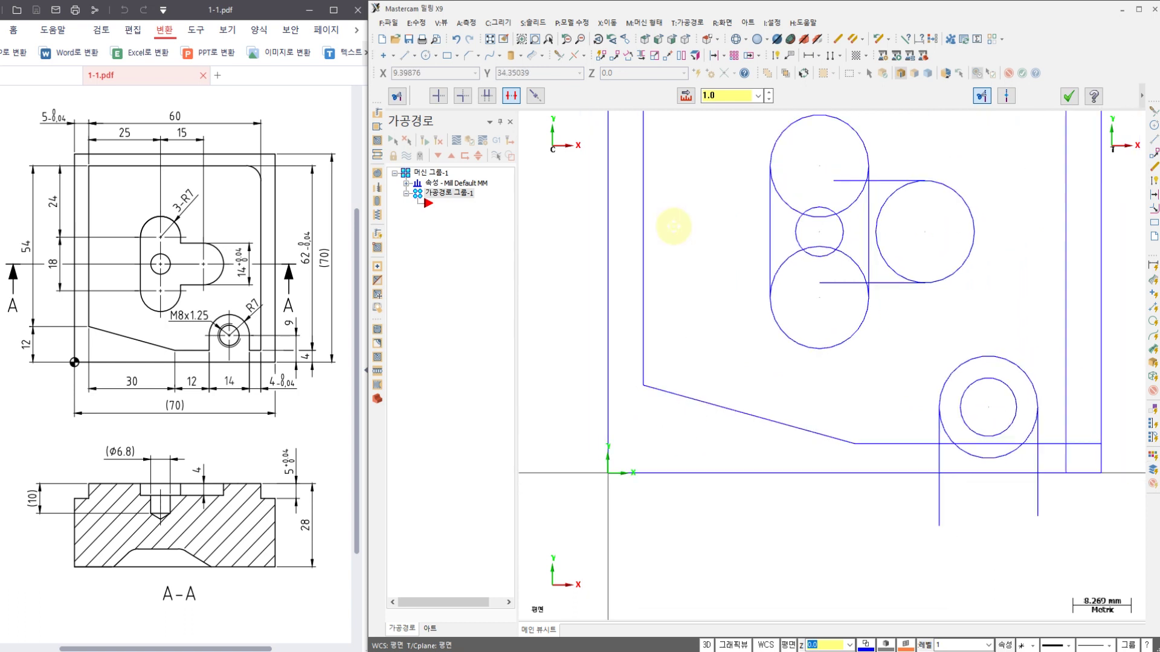
- Remove the overhanging line segments outside the island's upper-left corner with Divide/Delete
{"action": "middle_click_drag", "start_coordinate": [673, 228], "coordinate": [665, 327]}
{"action": "scroll", "coordinate": [626, 248], "scroll_direction": "up", "scroll_amount": 2}
{"action": "left_click", "coordinate": [614, 243]}
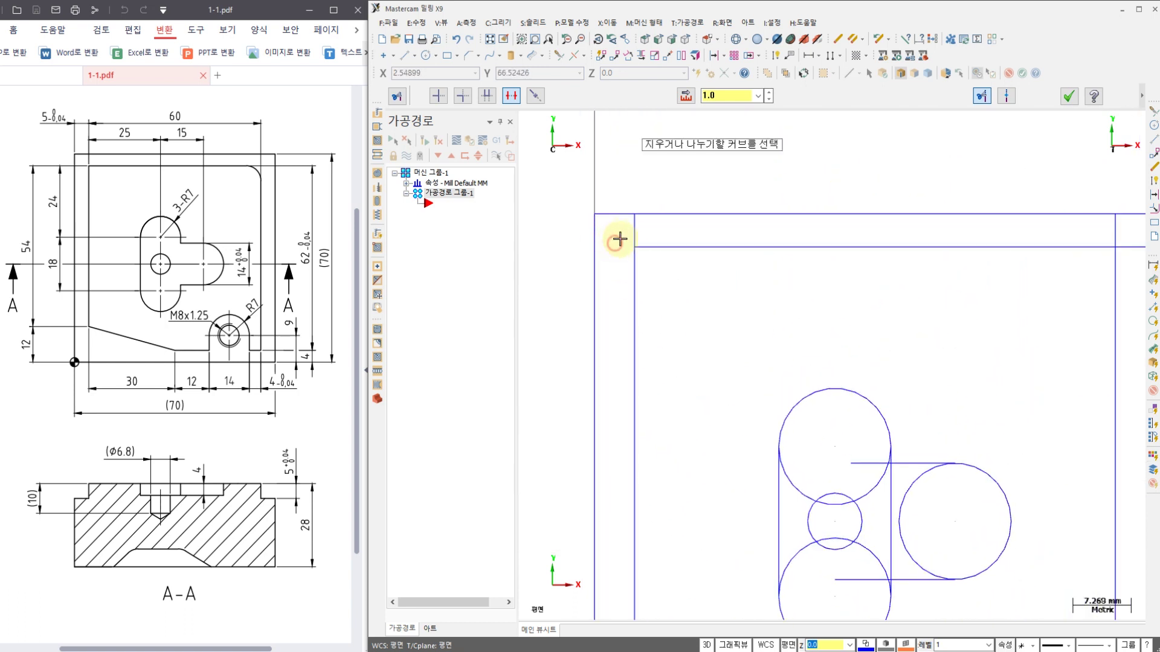
{"action": "left_click", "coordinate": [633, 230]}
{"action": "middle_click_drag", "start_coordinate": [872, 331], "coordinate": [628, 299]}
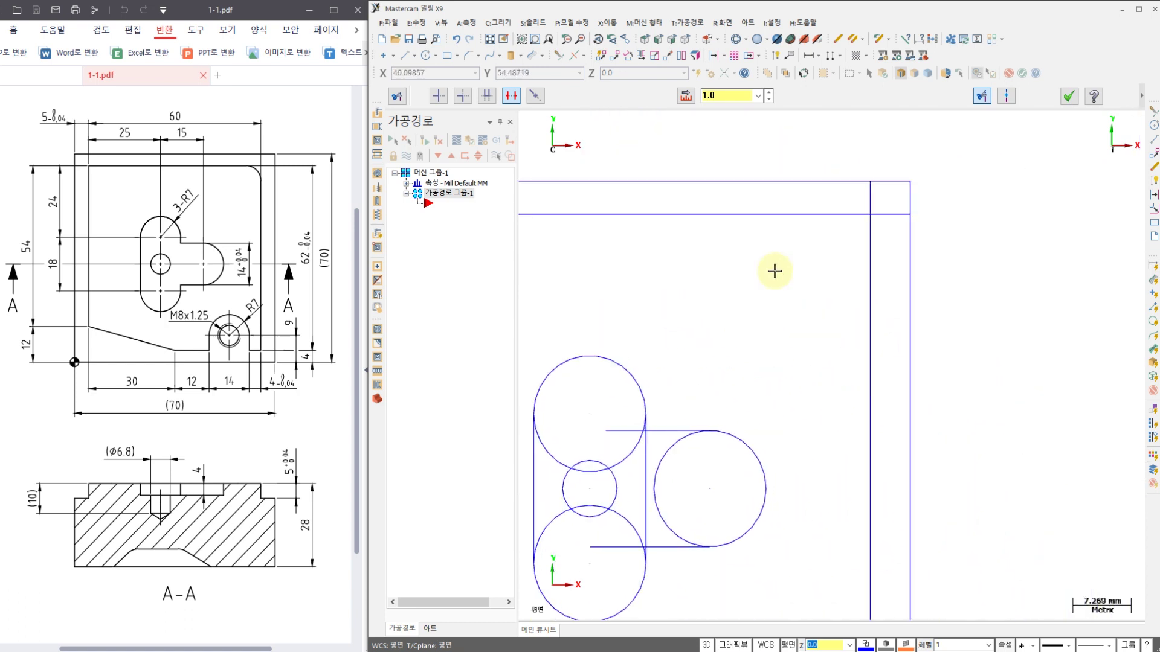
{"action": "left_click", "coordinate": [1070, 96]}
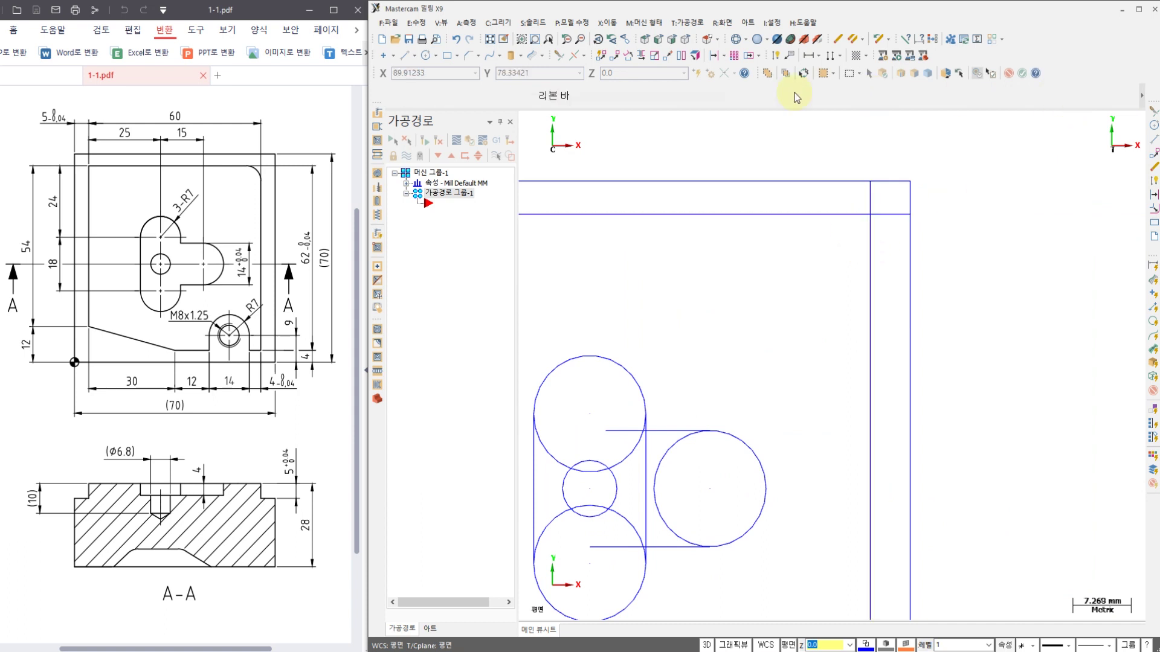
- Fillet the island's upper-right corner with a 5 mm radius, trimming the two lines to the arc
{"action": "left_click", "coordinate": [479, 58]}
{"action": "left_click", "coordinate": [480, 69]}
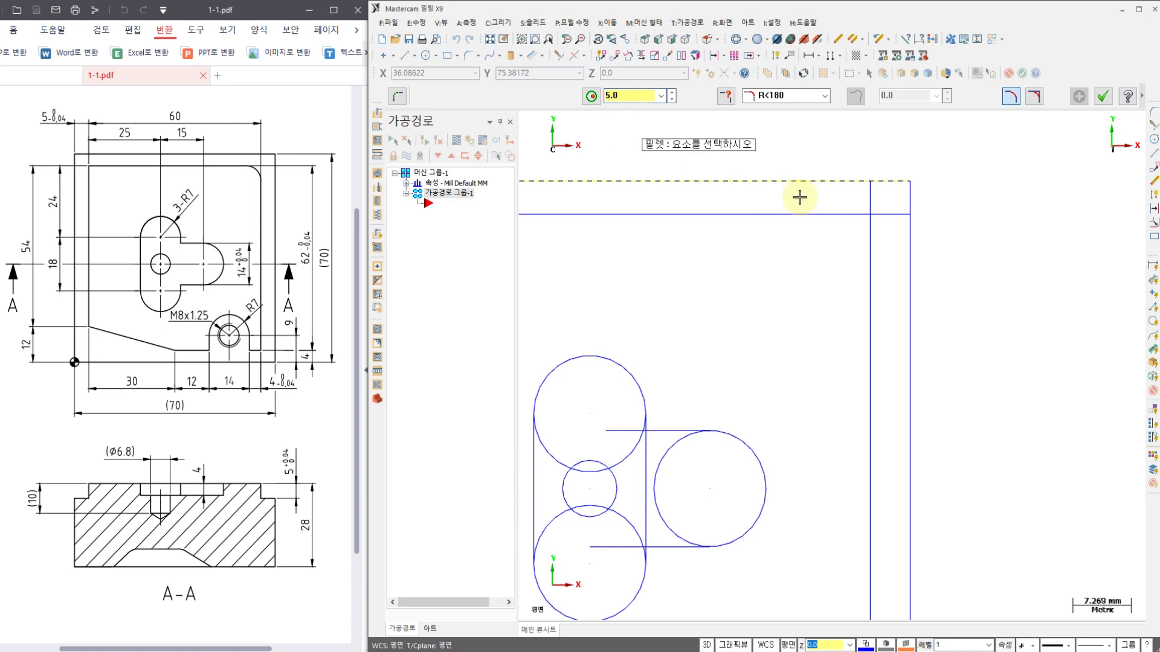
{"action": "left_click", "coordinate": [843, 215]}
{"action": "left_click", "coordinate": [862, 246]}
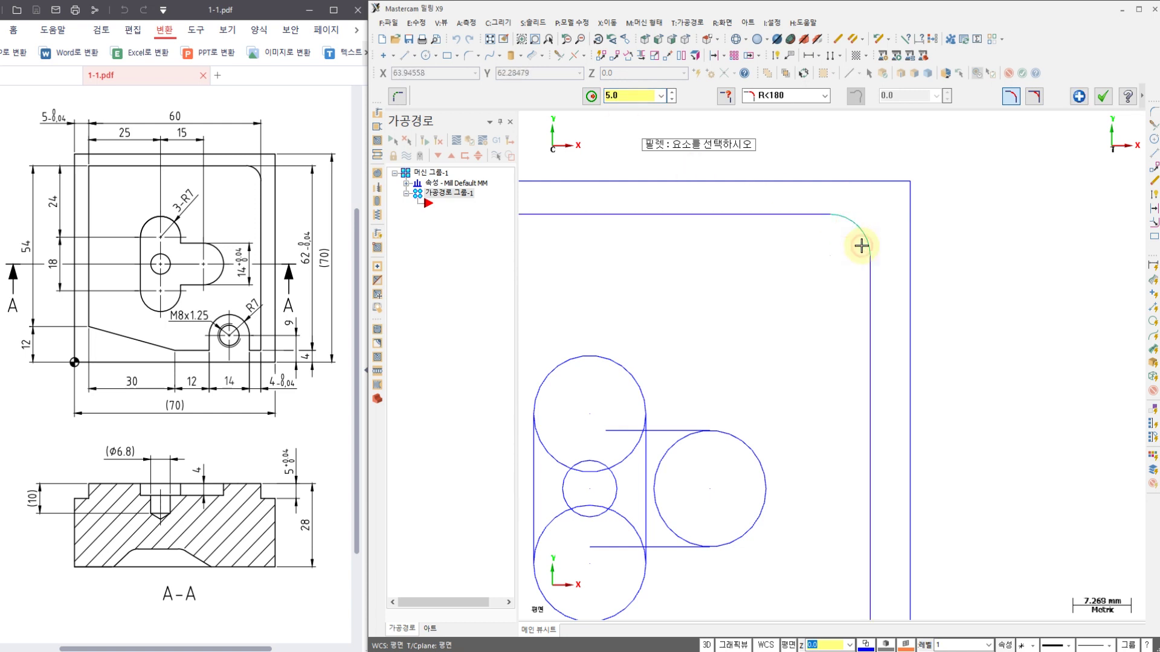
{"action": "left_click", "coordinate": [1101, 100]}
- Remove the overhanging segments of the bottom and right lines outside the island's lower-right corner with Divide/Delete
{"action": "scroll", "coordinate": [756, 254], "scroll_direction": "down", "scroll_amount": 2}
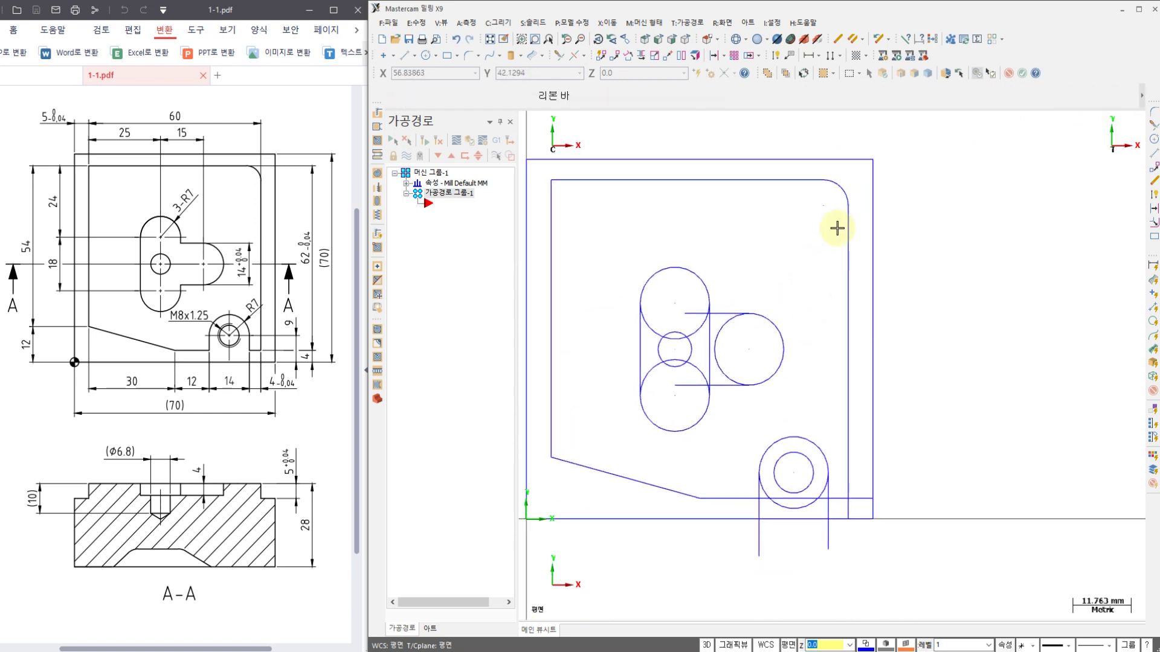
{"action": "left_click", "coordinate": [845, 414]}
{"action": "left_click", "coordinate": [849, 501]}
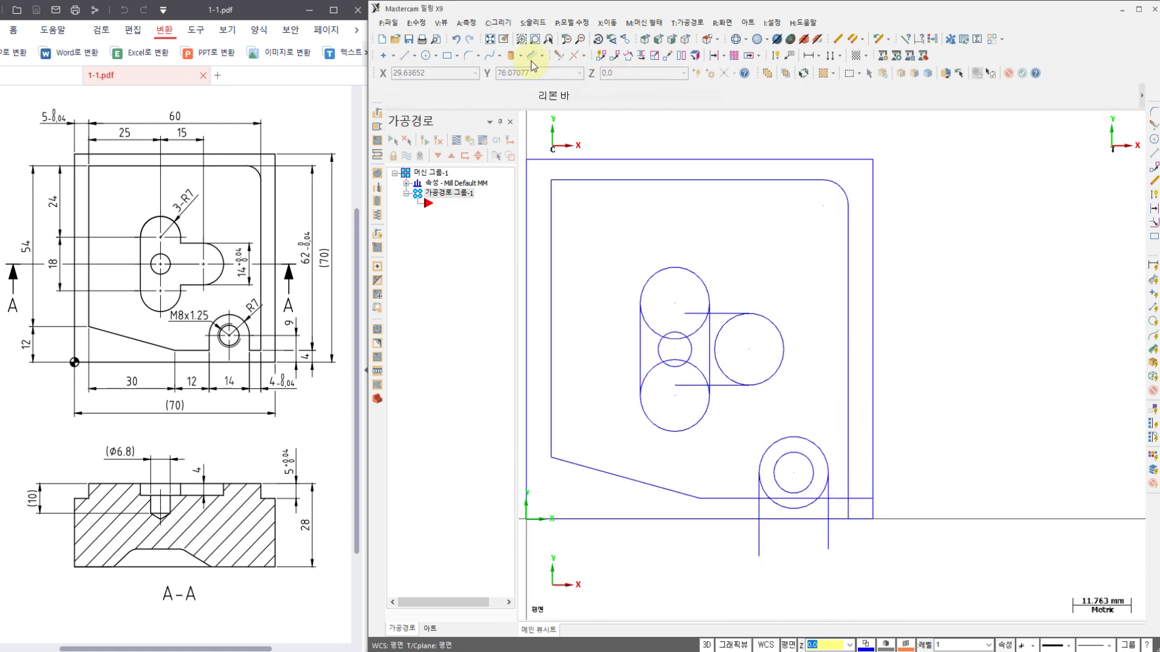
{"action": "left_click", "coordinate": [560, 57]}
{"action": "scroll", "coordinate": [846, 531], "scroll_direction": "up", "scroll_amount": 4}
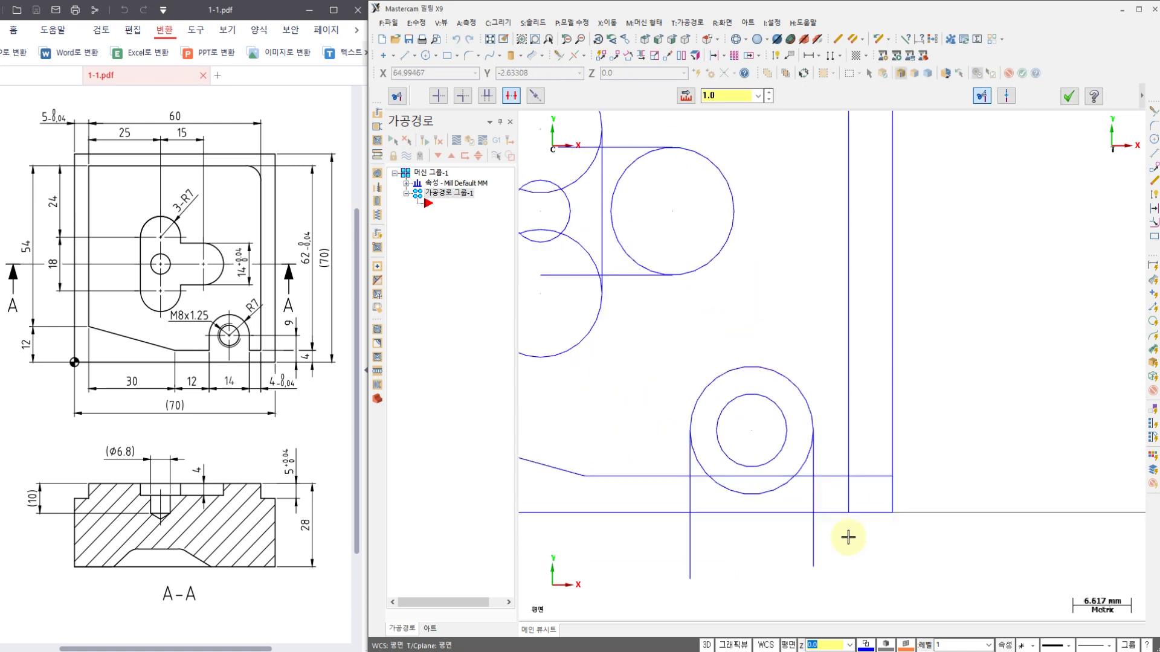
{"action": "left_click", "coordinate": [879, 460]}
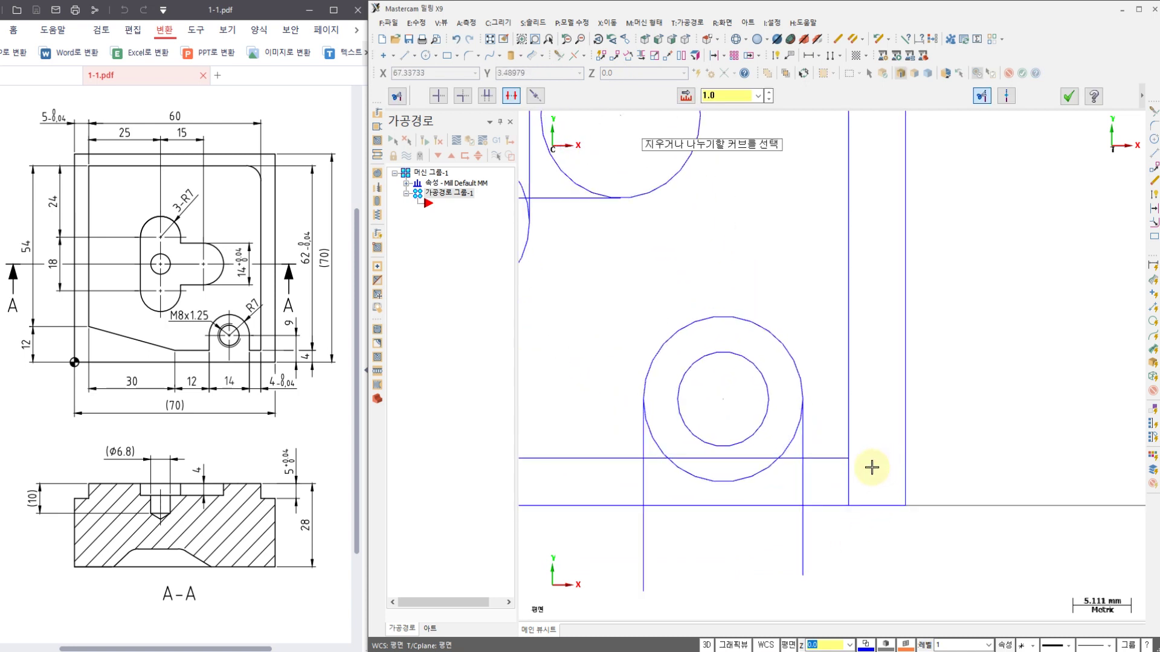
{"action": "left_click", "coordinate": [851, 478]}
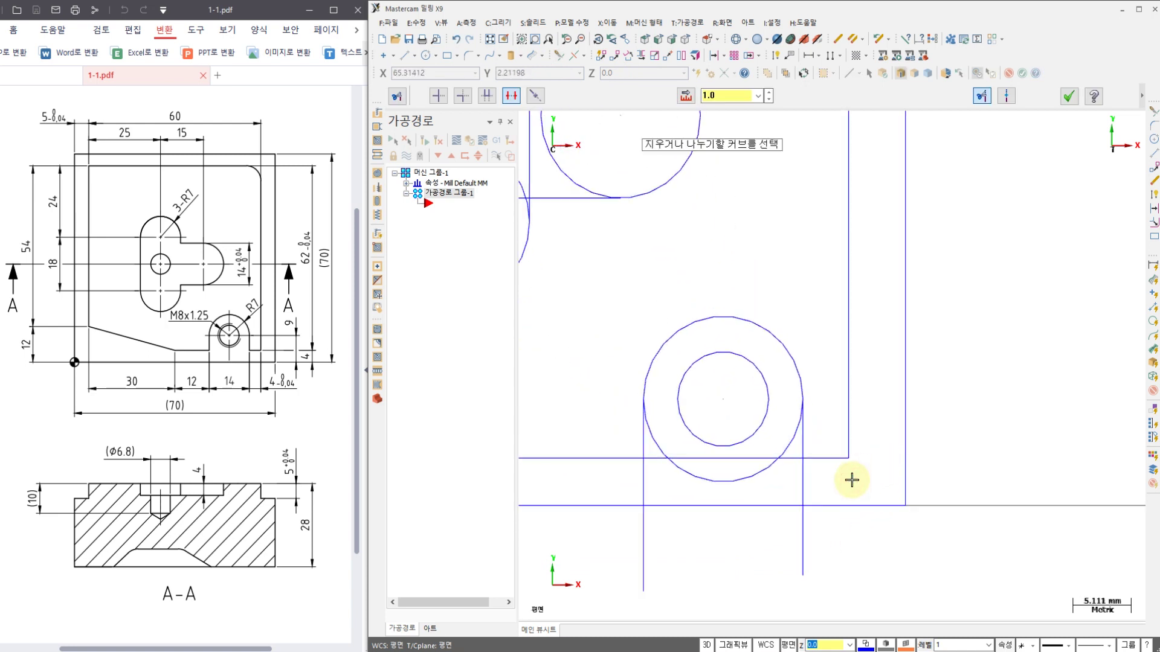
- Trim the R7 notch's right side: delete the vertical line's lower overhang, the adjoining circle arc and the bottom-line piece between them
{"action": "left_click", "coordinate": [804, 552]}
{"action": "left_click", "coordinate": [802, 479]}
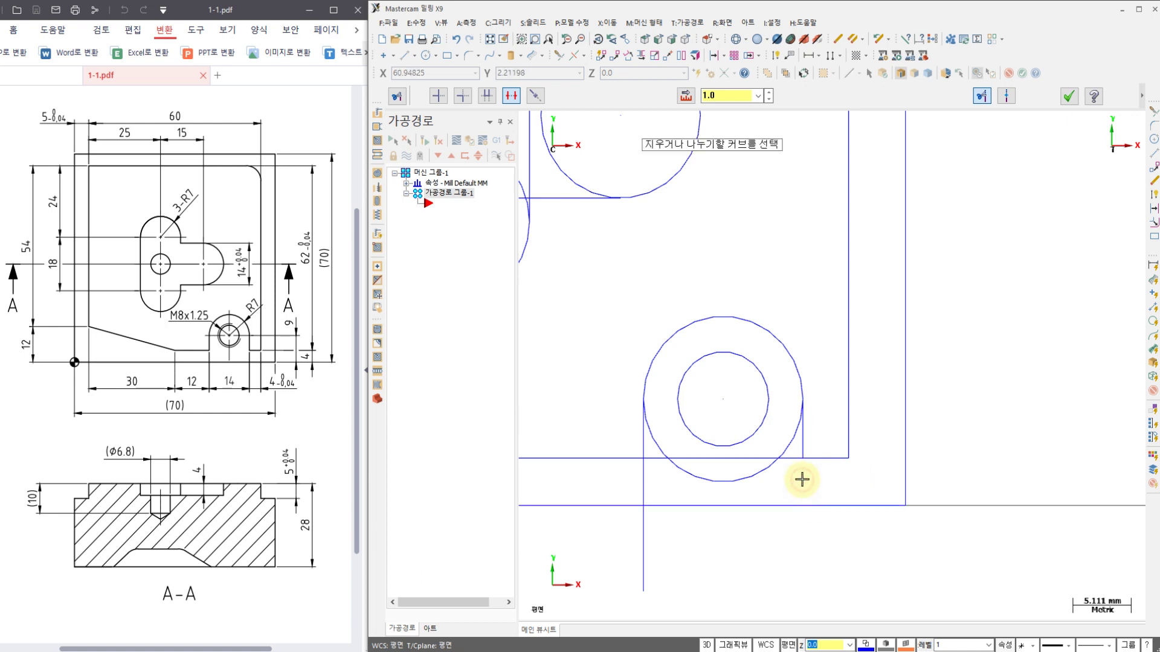
{"action": "left_click", "coordinate": [785, 450]}
{"action": "left_click", "coordinate": [791, 458]}
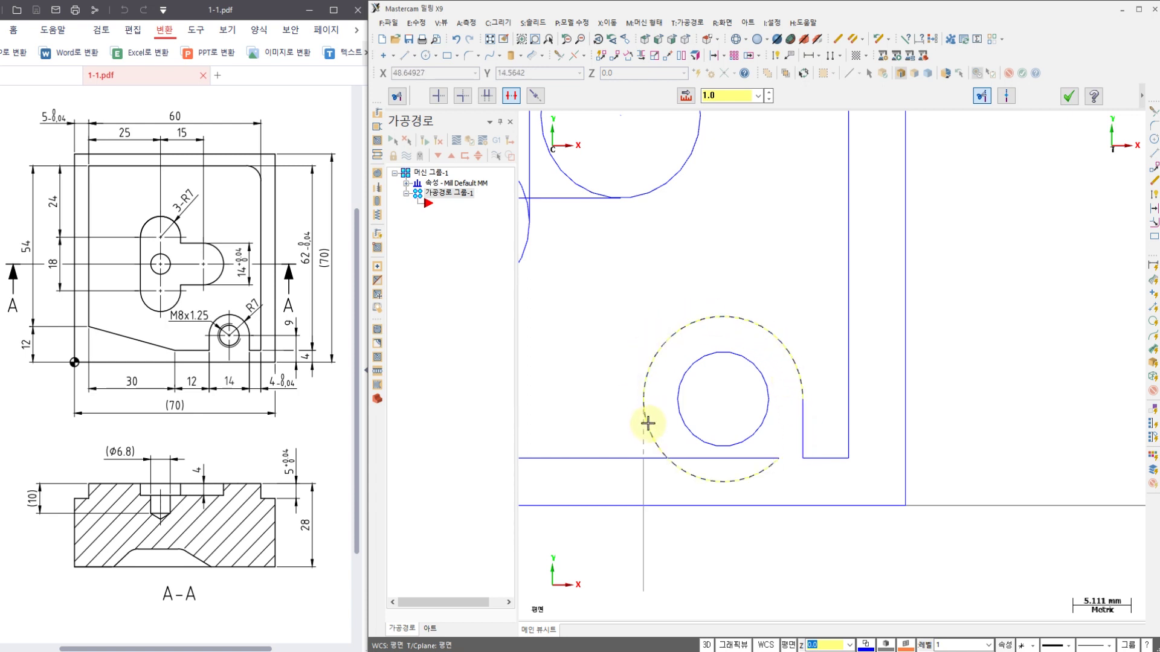
- Open the R7 notch by deleting the circle's remaining lower arc, the bottom line across the notch and the left vertical line's overhang
{"action": "scroll", "coordinate": [652, 454], "scroll_direction": "up", "scroll_amount": 1}
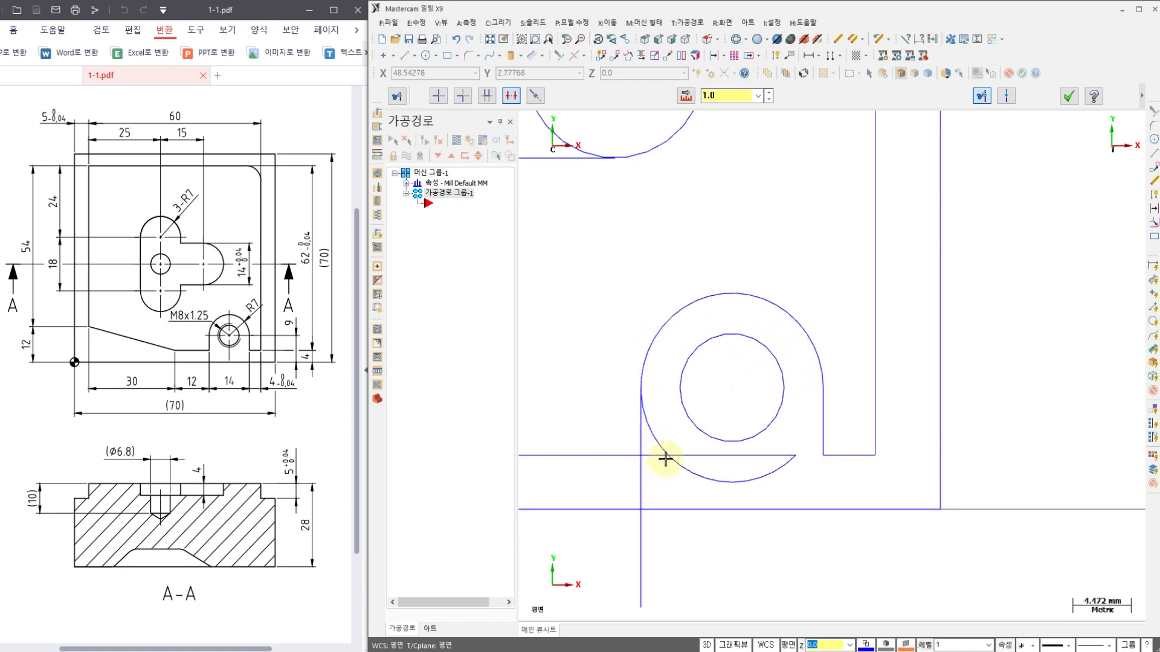
{"action": "left_click", "coordinate": [675, 467]}
{"action": "left_click", "coordinate": [640, 526]}
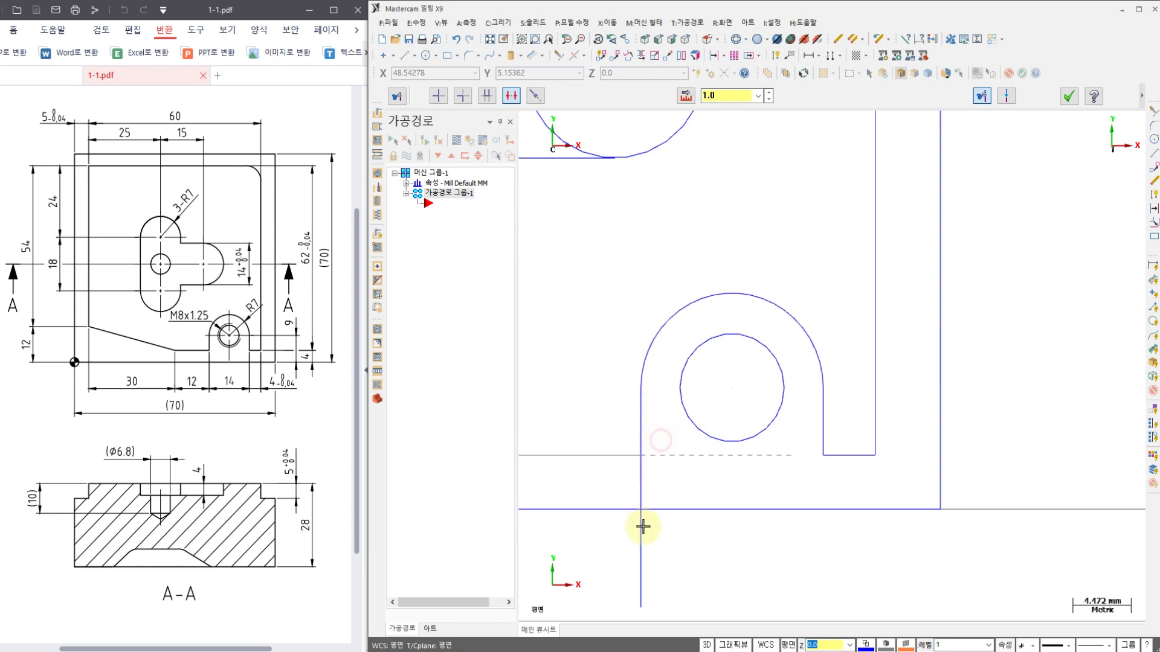
{"action": "left_click", "coordinate": [643, 523]}
{"action": "left_click", "coordinate": [679, 457]}
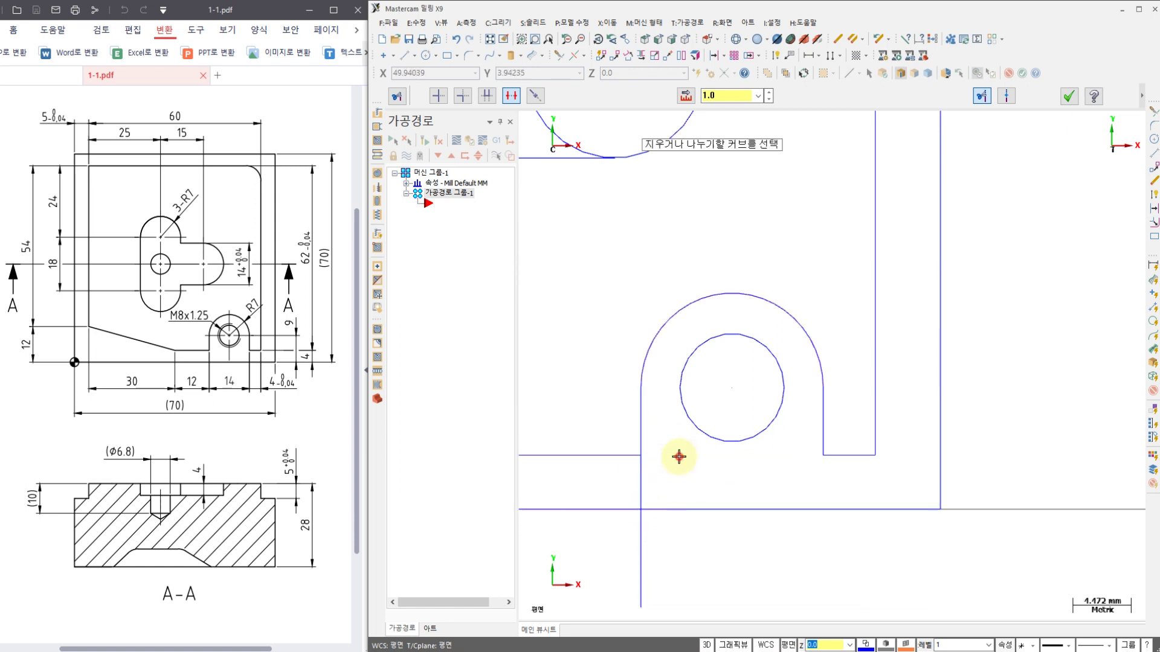
{"action": "middle_click_drag", "start_coordinate": [665, 490], "coordinate": [735, 419]}
{"action": "left_click", "coordinate": [712, 486]}
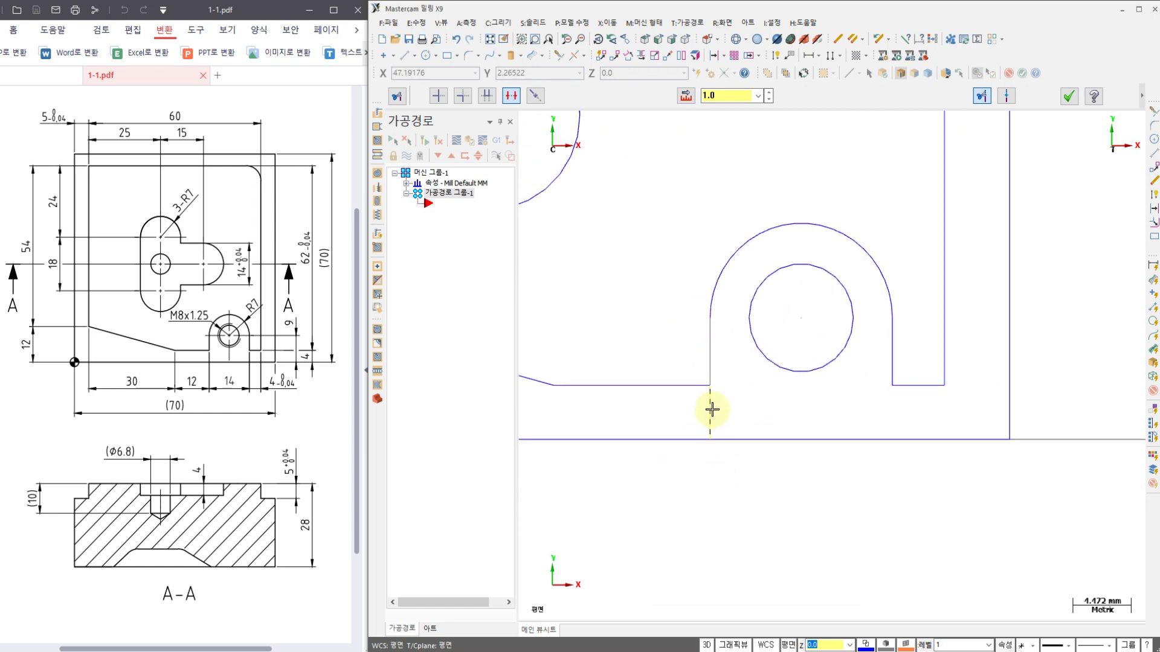
{"action": "left_click", "coordinate": [709, 407]}
{"action": "middle_click_drag", "start_coordinate": [800, 405], "coordinate": [791, 522]}
{"action": "scroll", "coordinate": [791, 522], "scroll_direction": "down", "scroll_amount": 1}
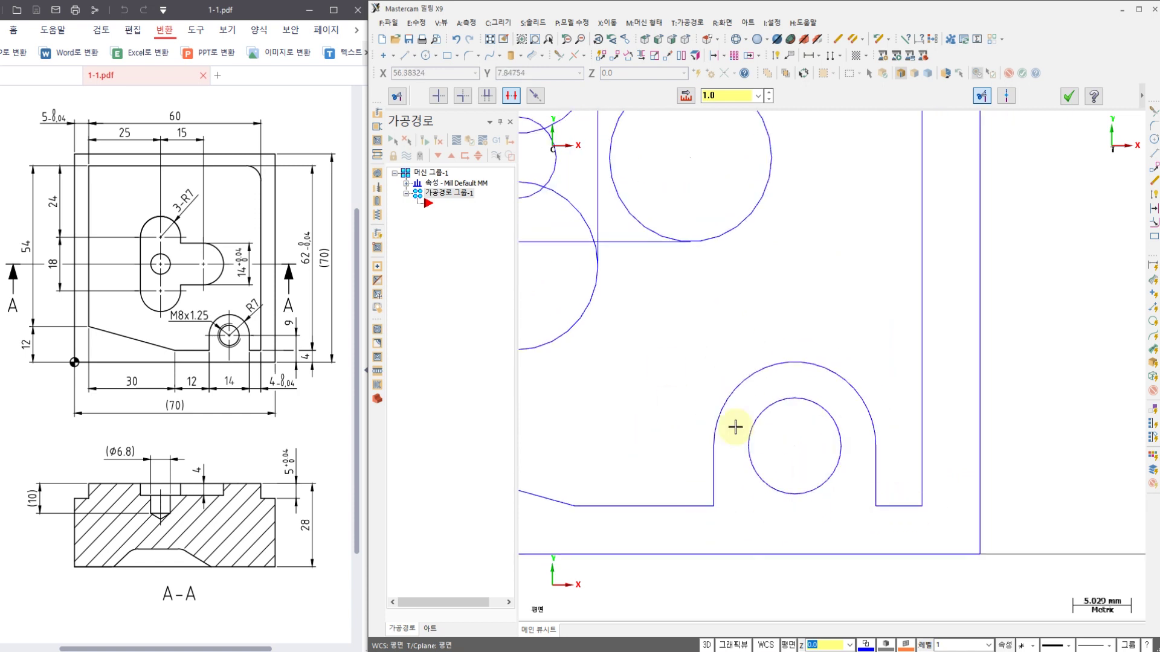
{"action": "left_click", "coordinate": [796, 446]}
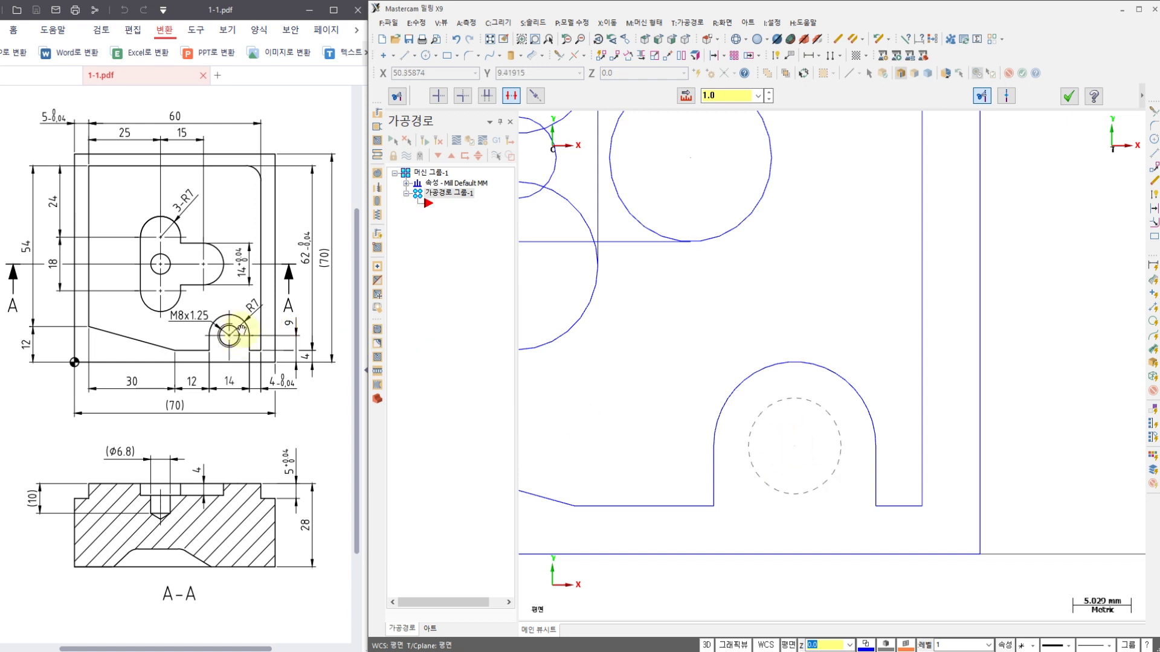
{"action": "left_click", "coordinate": [839, 467]}
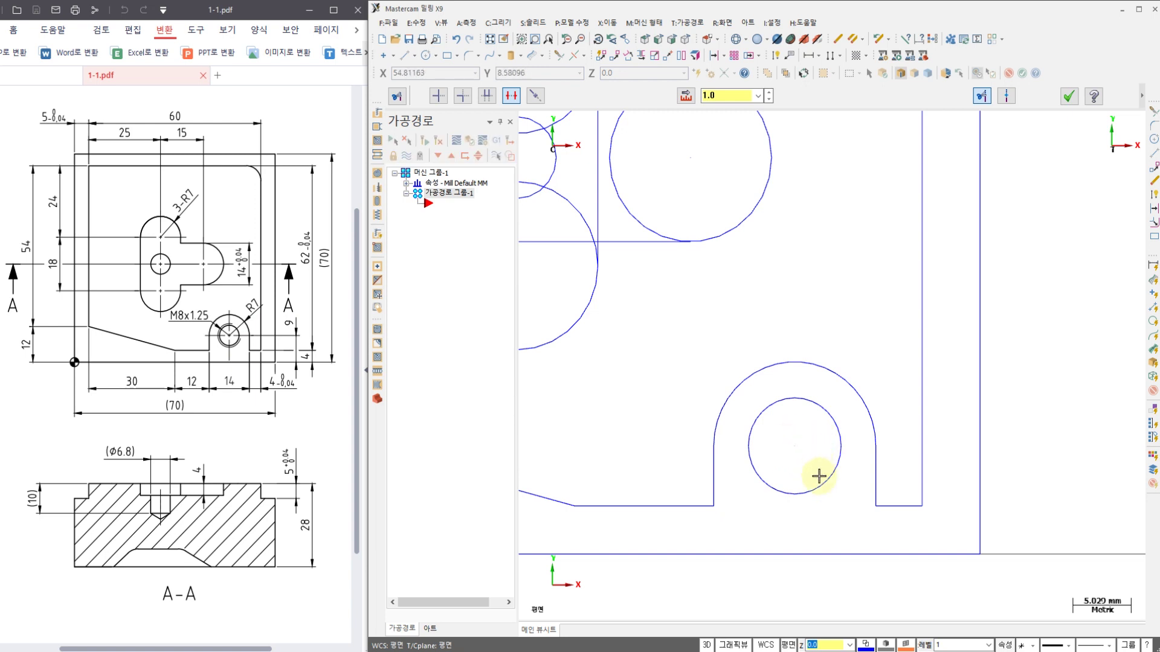
{"action": "left_click", "coordinate": [789, 462]}
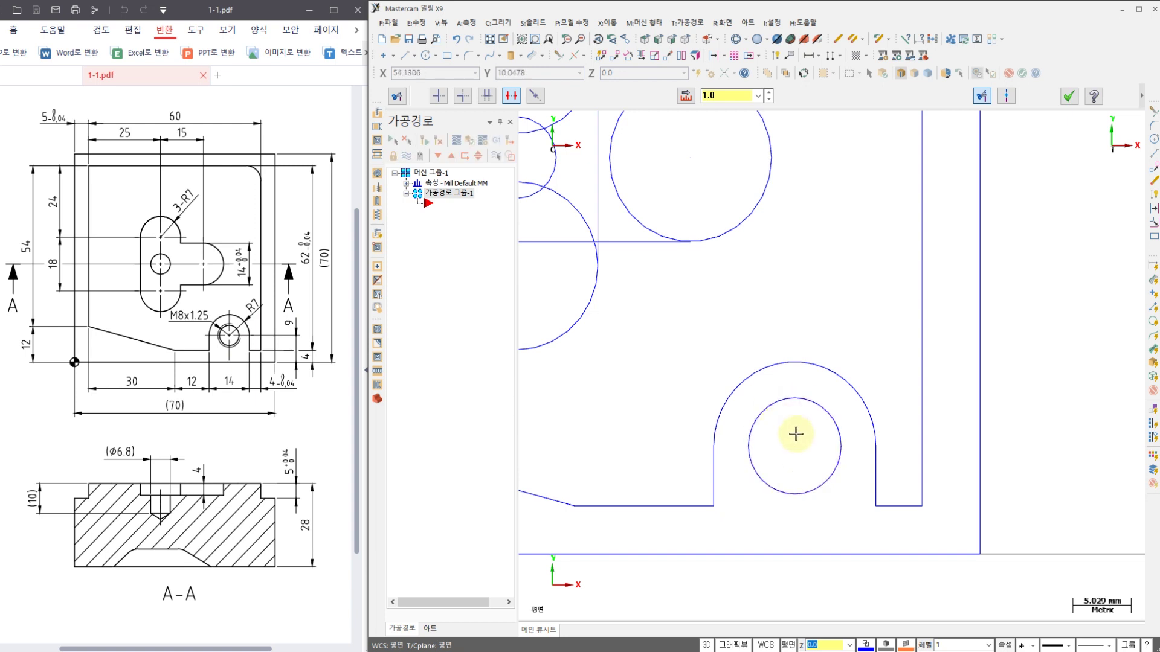
- Remove the right pocket circle's inner half, the upper circle's inner arcs outside the hole and the upper horizontal line's overrun
{"action": "scroll", "coordinate": [765, 324], "scroll_direction": "down", "scroll_amount": 2}
{"action": "scroll", "coordinate": [764, 348], "scroll_direction": "up", "scroll_amount": 2}
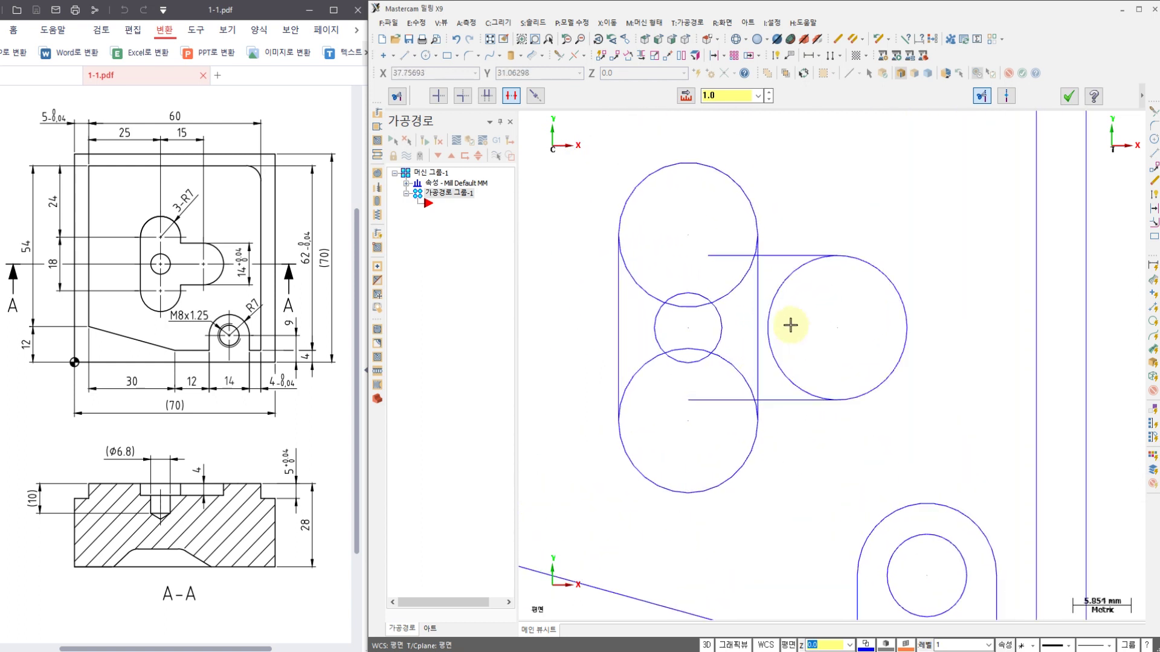
{"action": "left_click", "coordinate": [804, 272]}
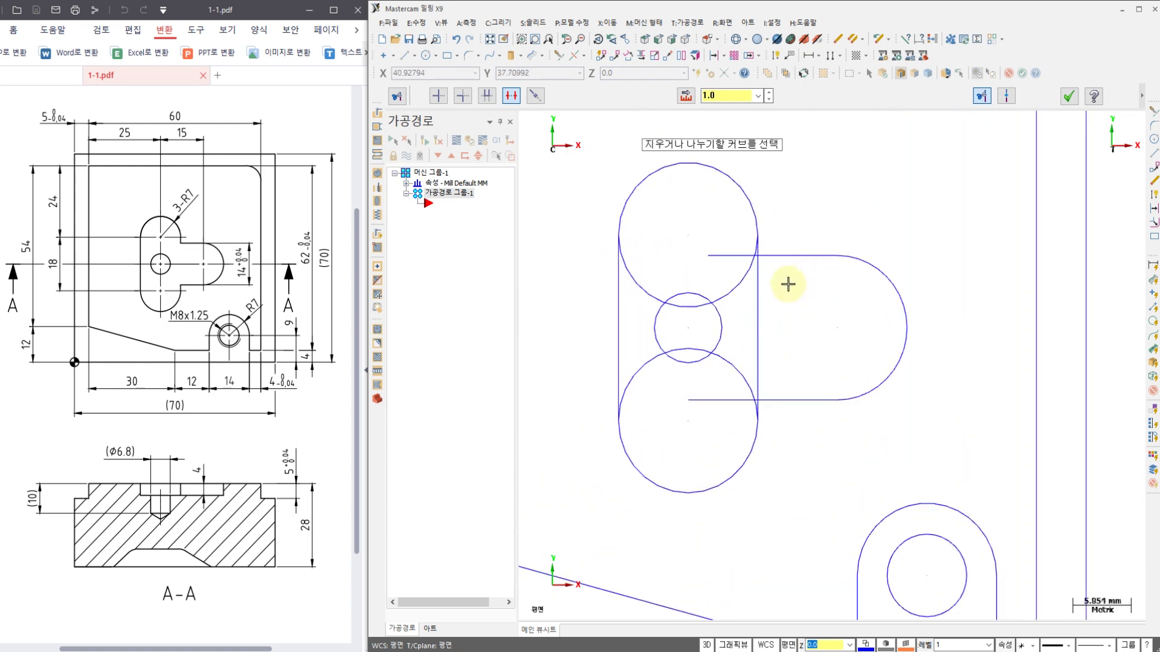
{"action": "left_click", "coordinate": [743, 292]}
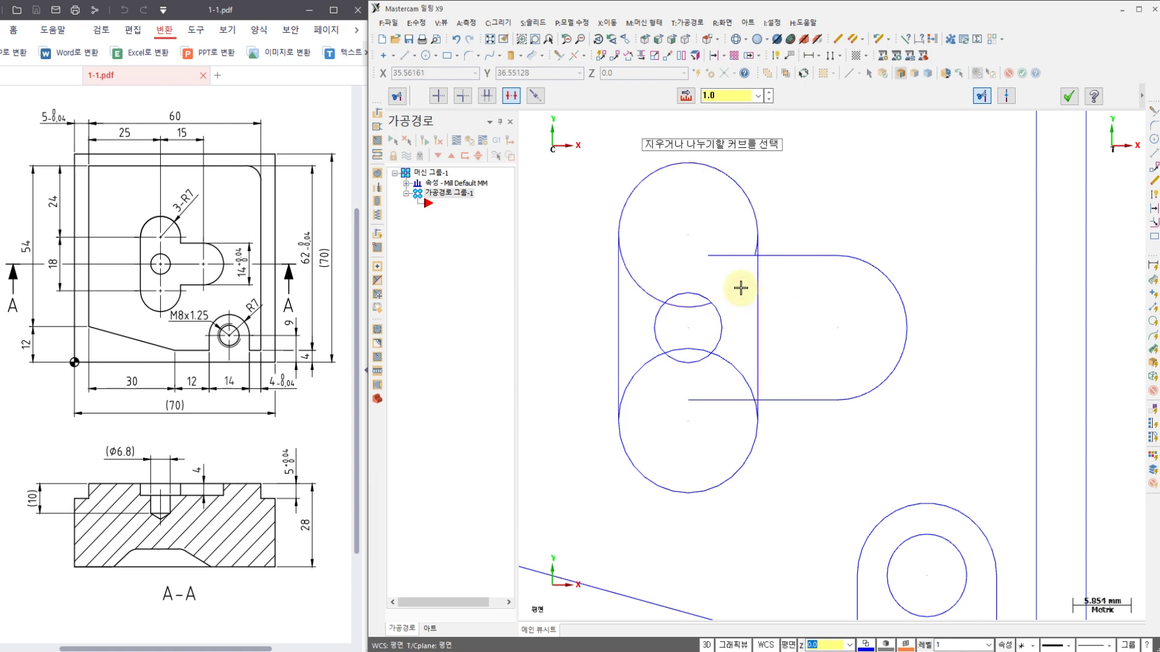
{"action": "left_click", "coordinate": [731, 256]}
{"action": "left_click", "coordinate": [640, 271]}
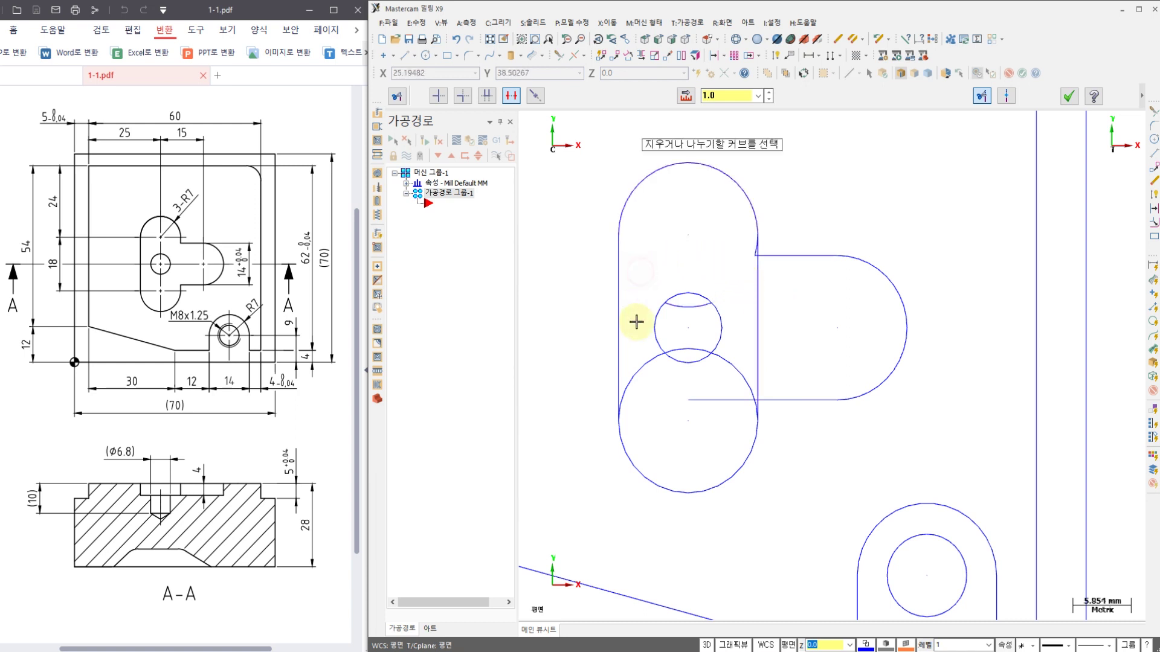
- Clear the lower circle's inner arcs, the lower line's overrun, the vertical line across the pocket opening and the arcs inside the 6.8 mm hole
{"action": "left_click", "coordinate": [642, 366]}
{"action": "left_click", "coordinate": [710, 403]}
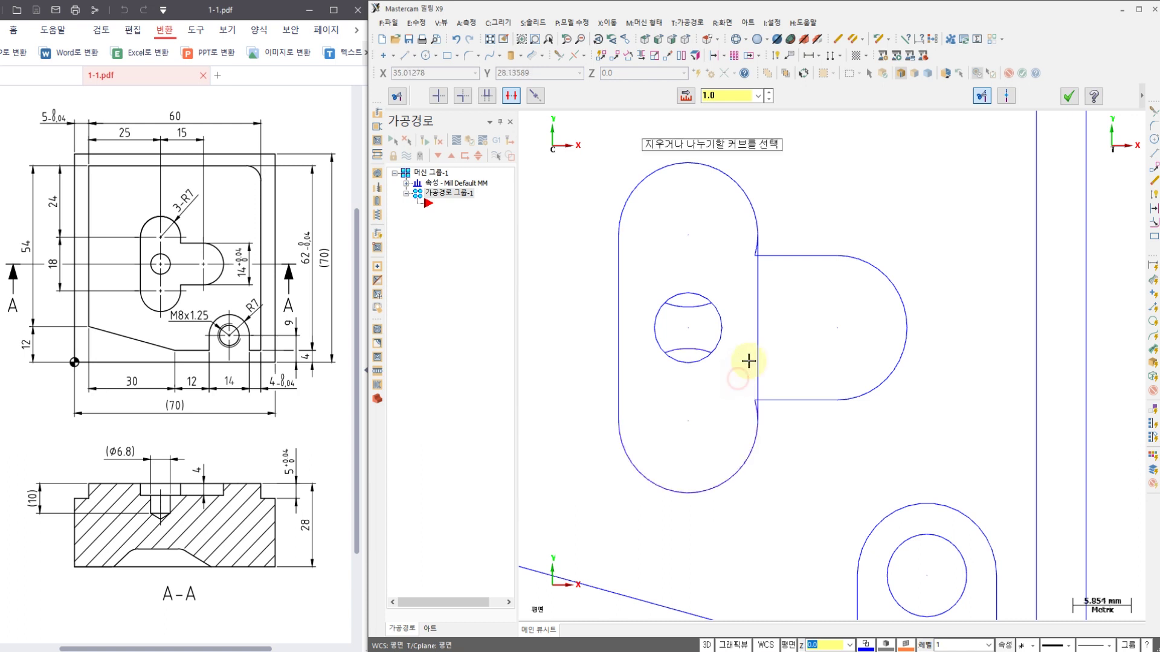
{"action": "left_click", "coordinate": [744, 365]}
{"action": "left_click", "coordinate": [755, 348]}
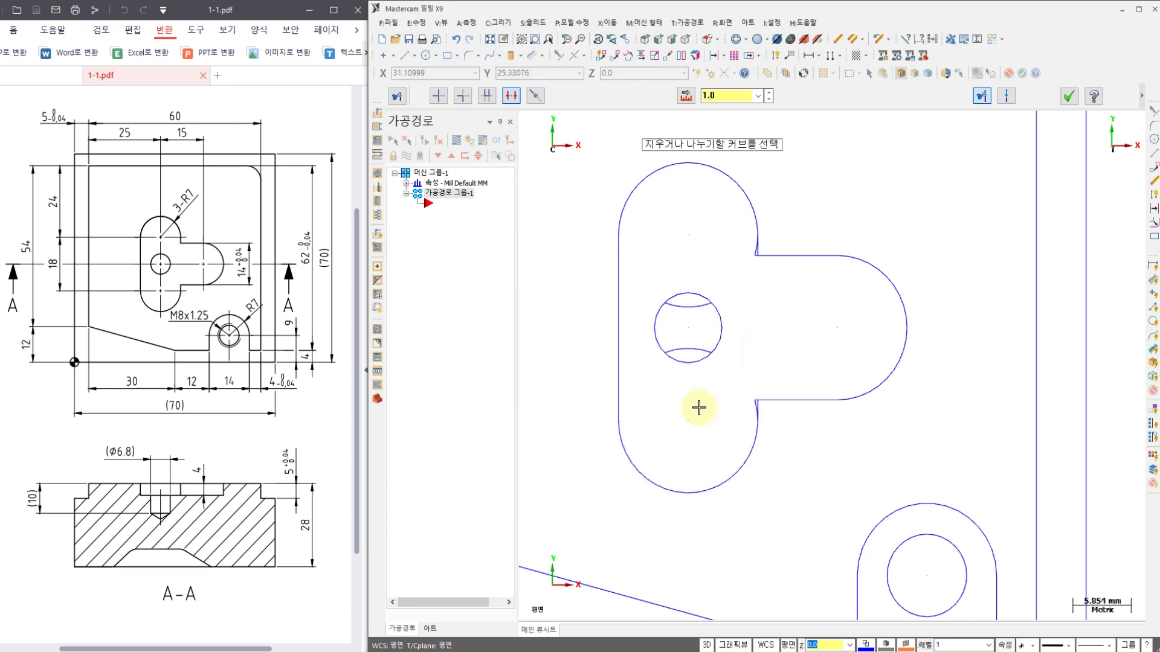
{"action": "left_click", "coordinate": [694, 310]}
{"action": "left_click", "coordinate": [696, 343]}
- Delete the leftover arc and line slivers at the pocket's two inner corners and finish trimming
{"action": "scroll", "coordinate": [764, 251], "scroll_direction": "up", "scroll_amount": 2}
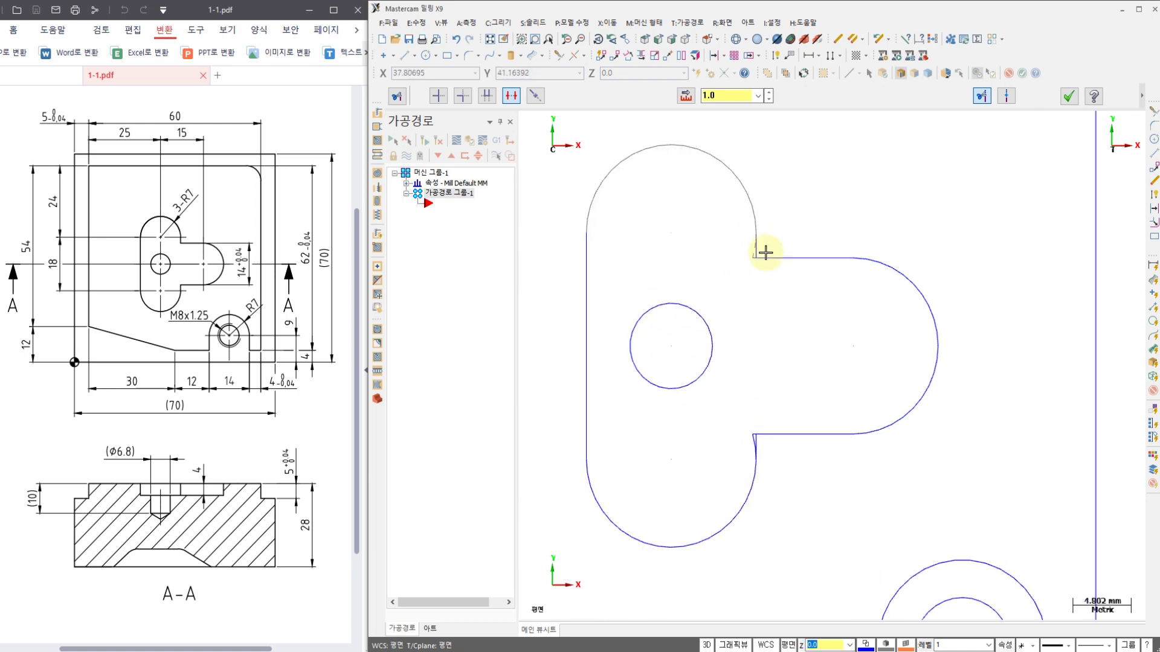
{"action": "scroll", "coordinate": [758, 247], "scroll_direction": "up", "scroll_amount": 1}
{"action": "scroll", "coordinate": [756, 249], "scroll_direction": "up", "scroll_amount": 5}
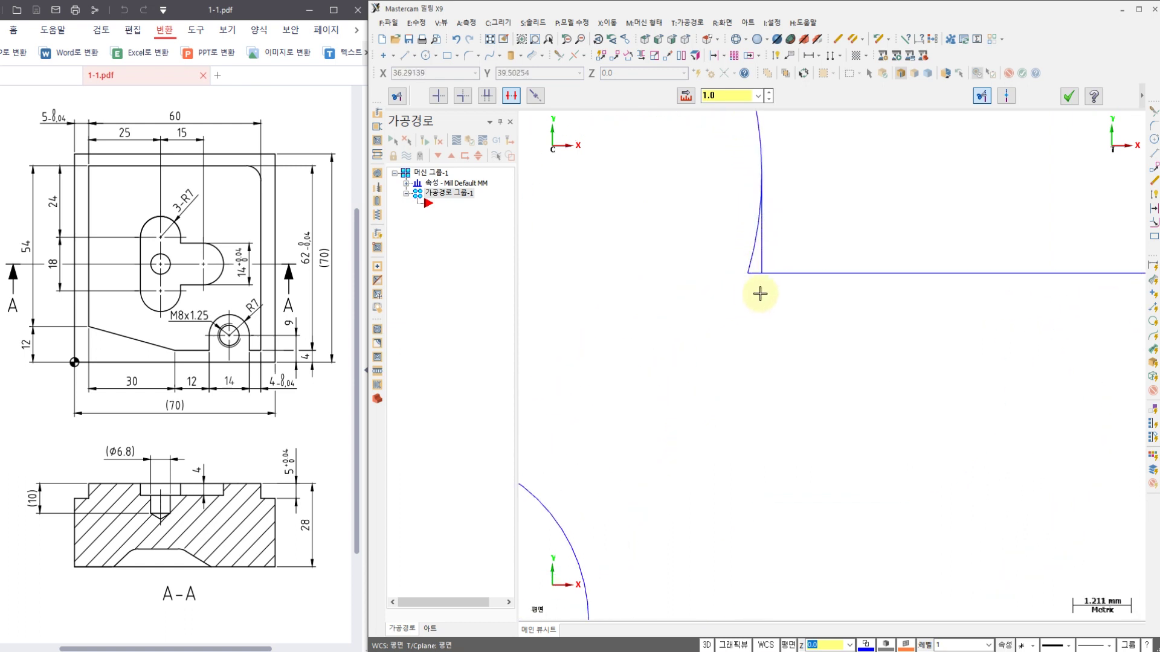
{"action": "scroll", "coordinate": [751, 275], "scroll_direction": "up", "scroll_amount": 2}
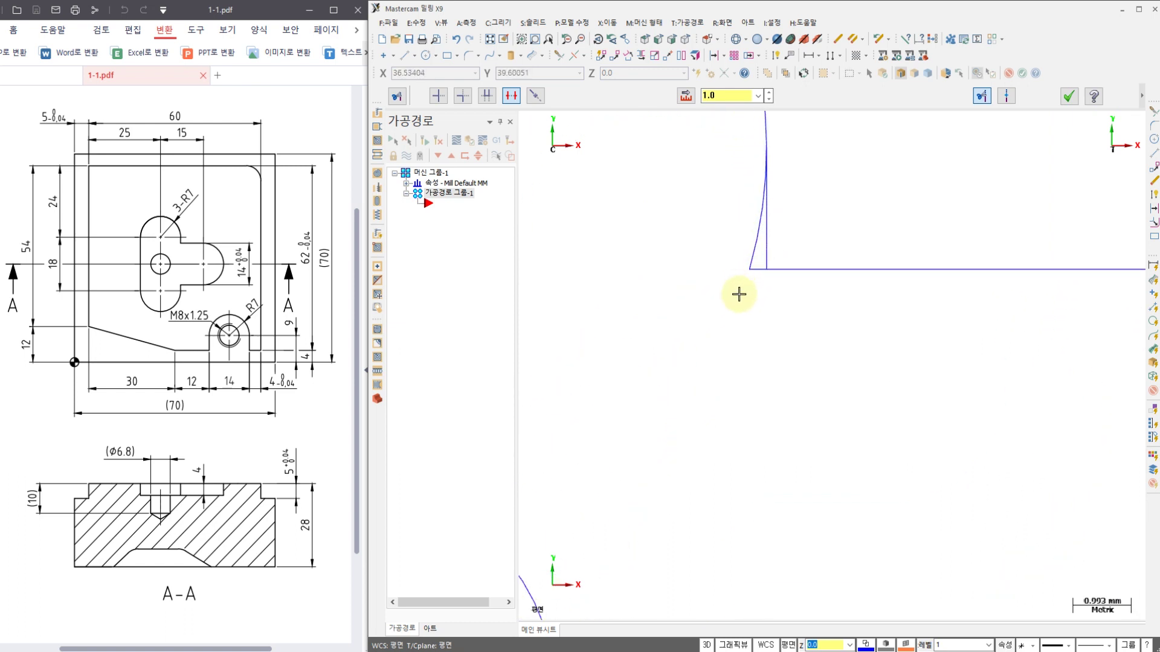
{"action": "scroll", "coordinate": [751, 257], "scroll_direction": "down", "scroll_amount": 5}
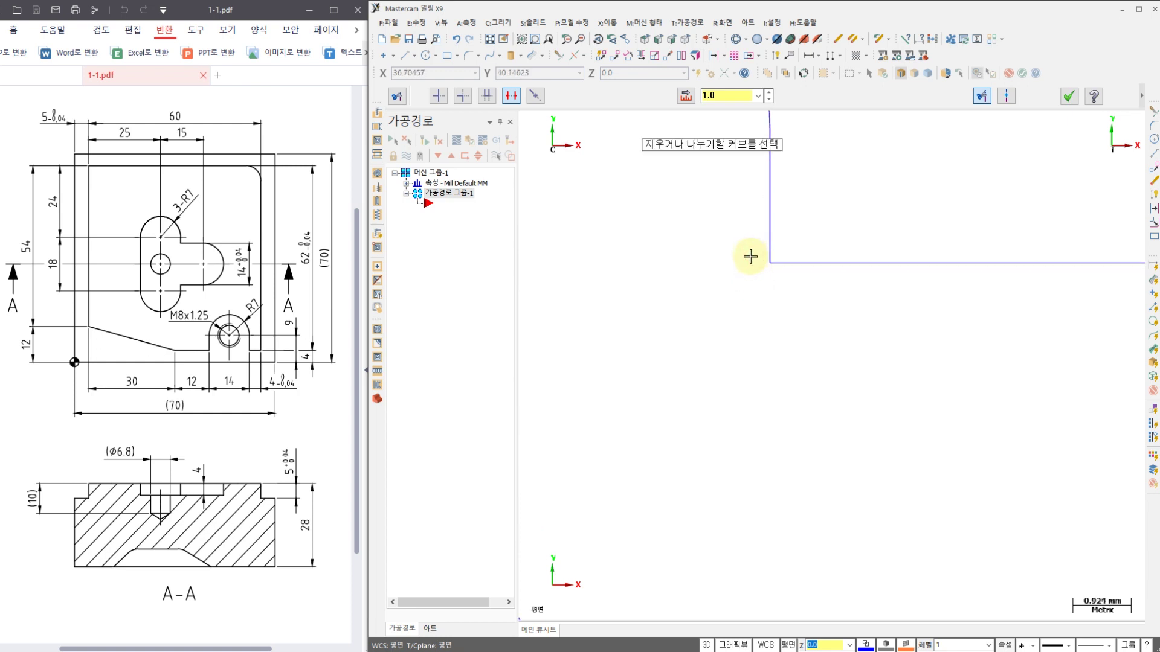
{"action": "scroll", "coordinate": [790, 303], "scroll_direction": "up", "scroll_amount": 3}
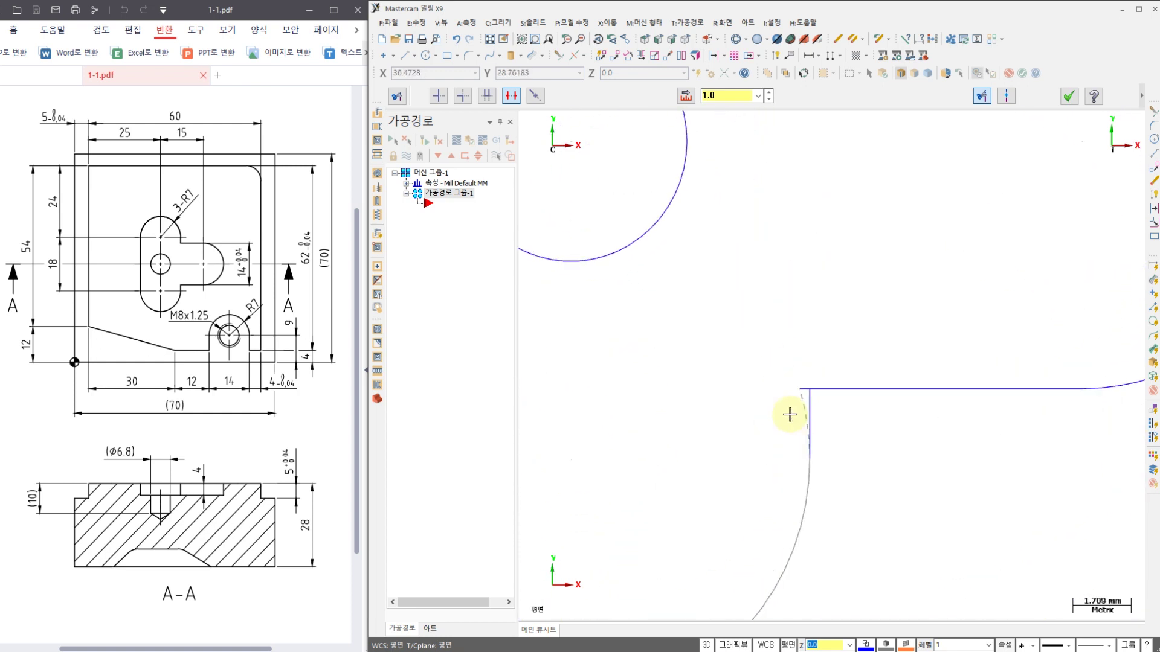
{"action": "scroll", "coordinate": [807, 363], "scroll_direction": "down", "scroll_amount": 7}
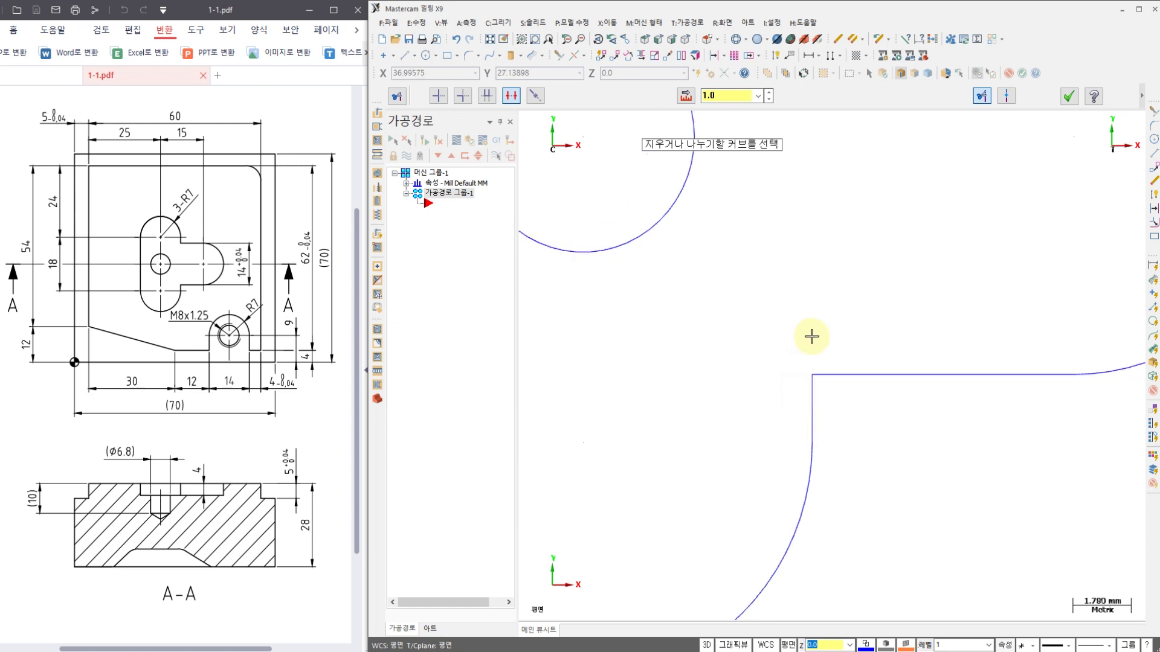
{"action": "scroll", "coordinate": [815, 340], "scroll_direction": "down", "scroll_amount": 3}
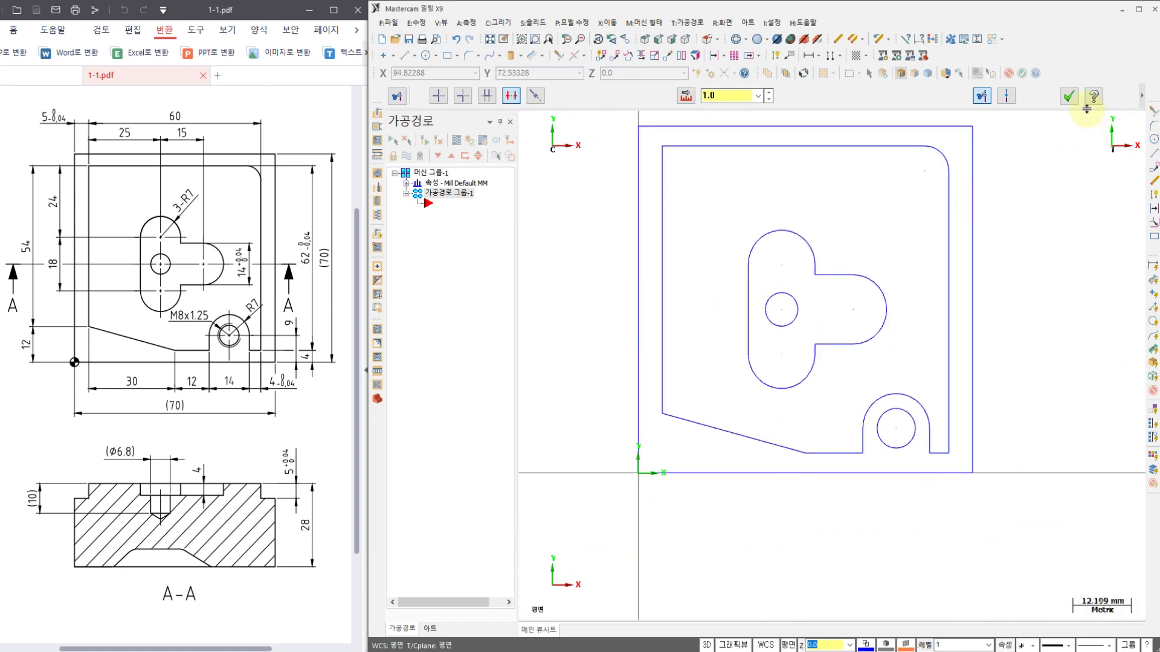
{"action": "left_click", "coordinate": [1070, 97]}
- Check the drawing for duplicate entities with Delete Duplicates, and repeat the check with all geometry window-selected
{"action": "middle_click_drag", "start_coordinate": [748, 171], "coordinate": [728, 239]}
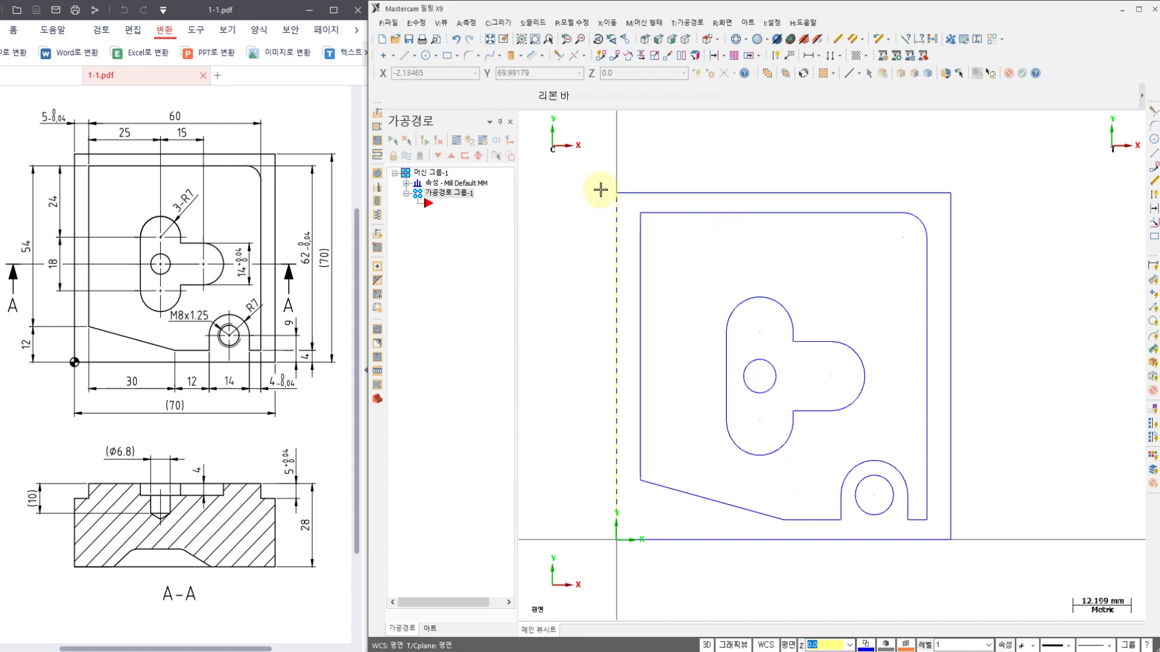
{"action": "left_click", "coordinate": [854, 40]}
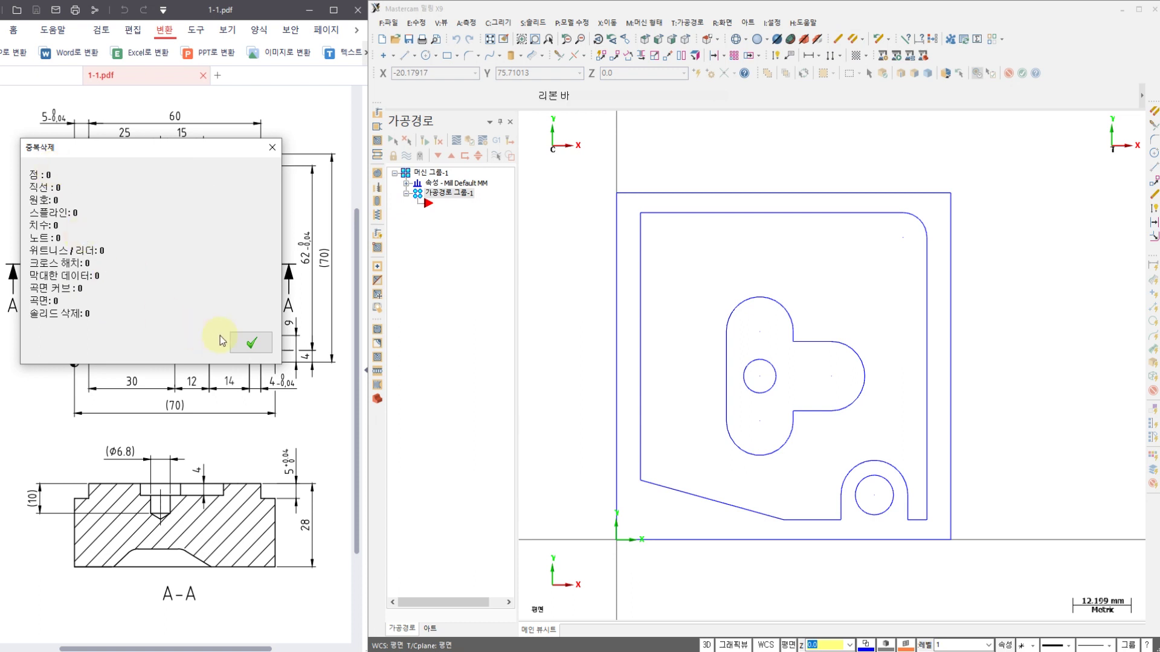
{"action": "left_click", "coordinate": [241, 342]}
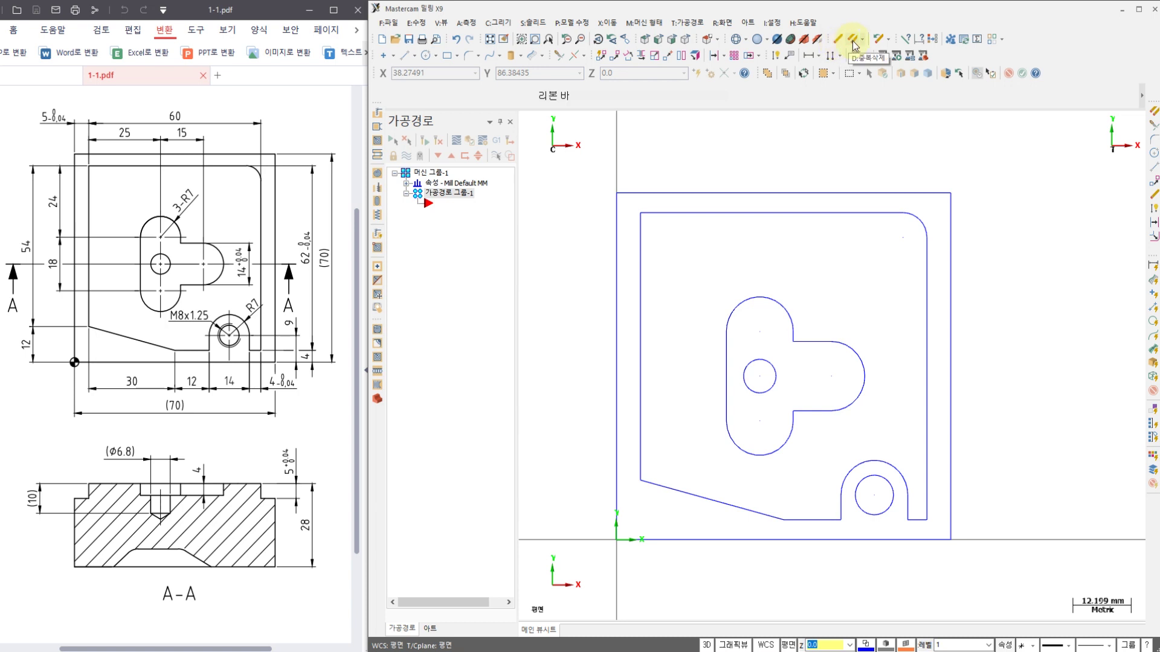
{"action": "left_click_drag", "start_coordinate": [593, 176], "coordinate": [770, 374]}
{"action": "left_click_drag", "start_coordinate": [887, 484], "coordinate": [984, 564]}
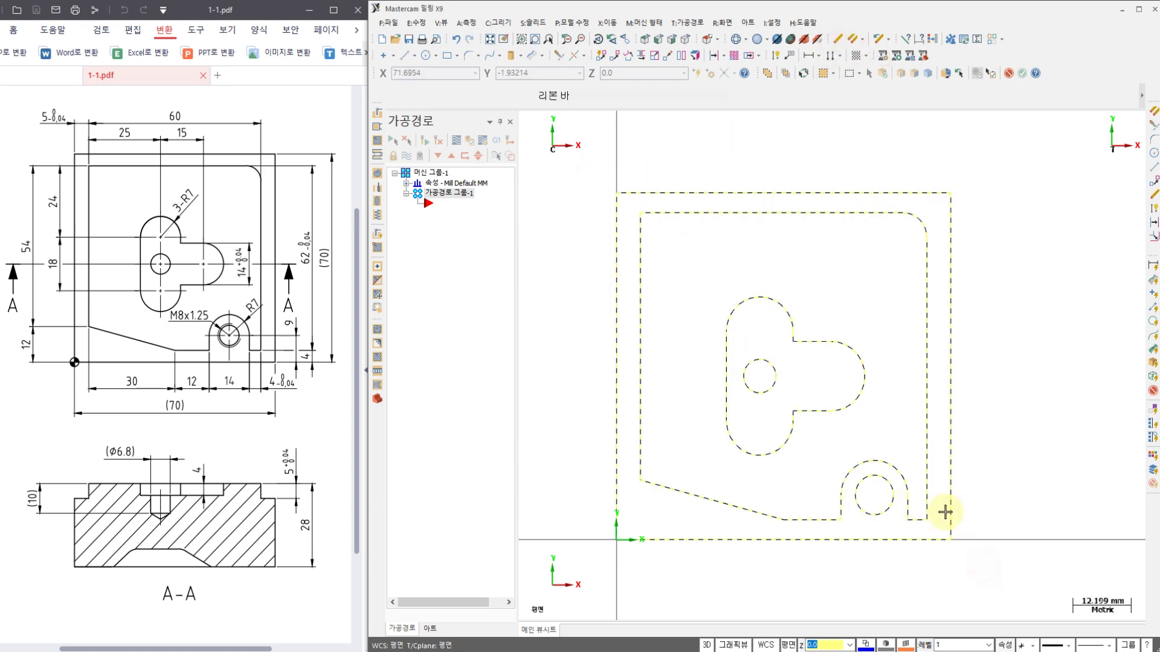
{"action": "left_click", "coordinate": [851, 38]}
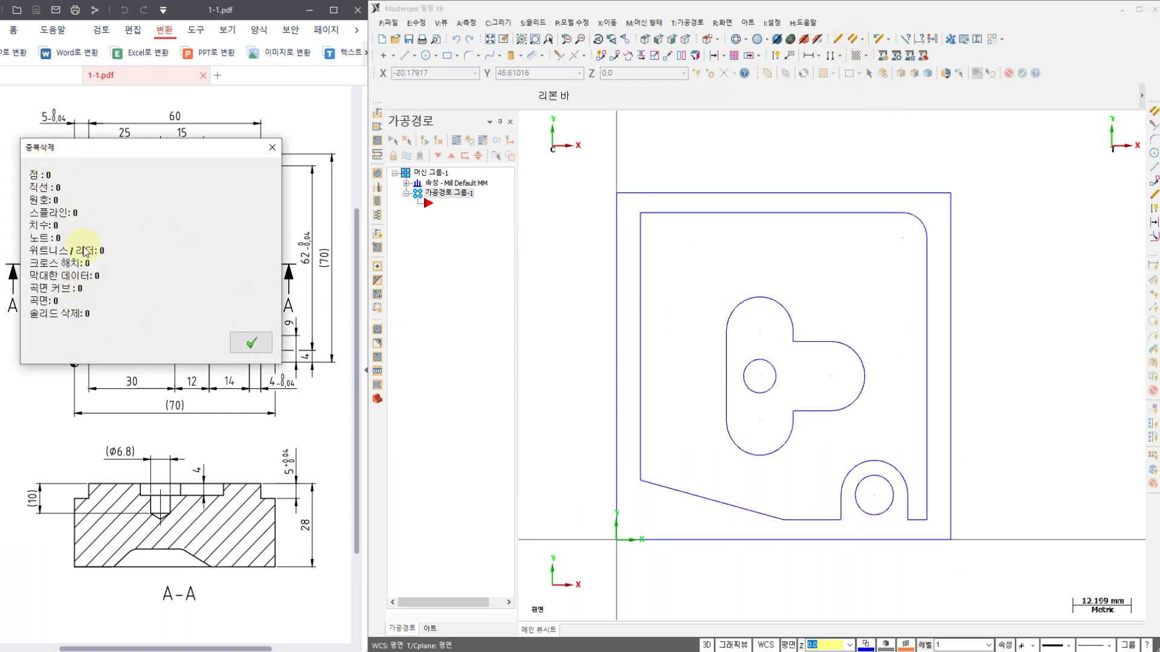
{"action": "left_click", "coordinate": [251, 343]}
- Place a vertical smart dimension from the inner contour's top line to the center of the pocket's upper arc
{"action": "middle_click_drag", "start_coordinate": [699, 321], "coordinate": [696, 296]}
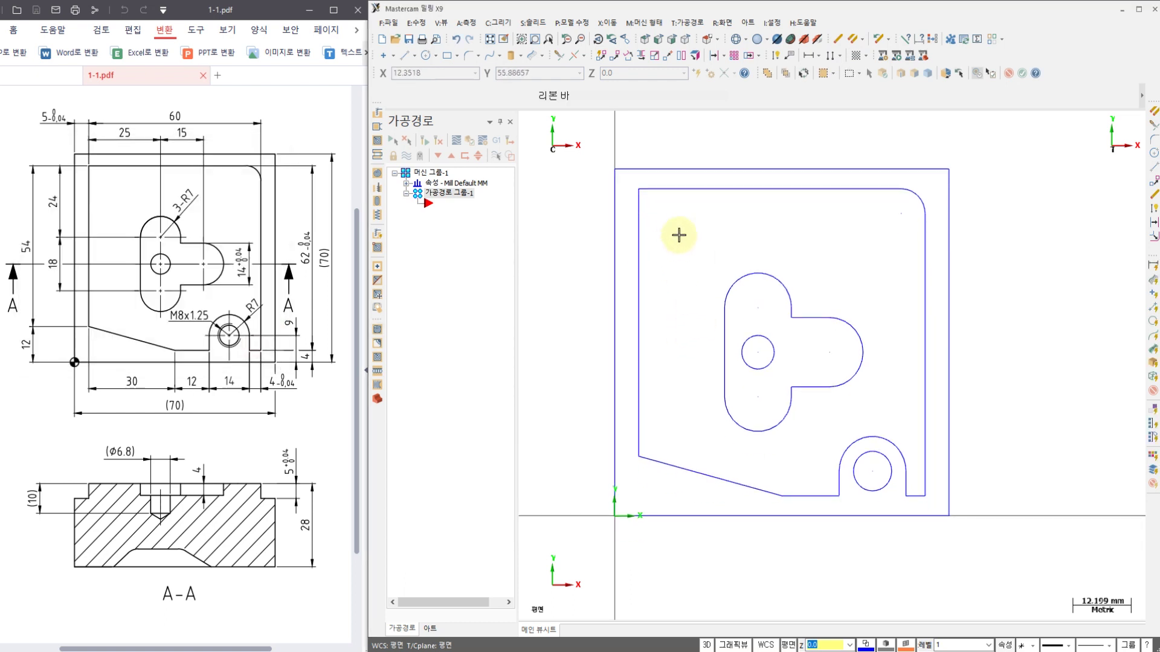
{"action": "left_click", "coordinate": [810, 317]}
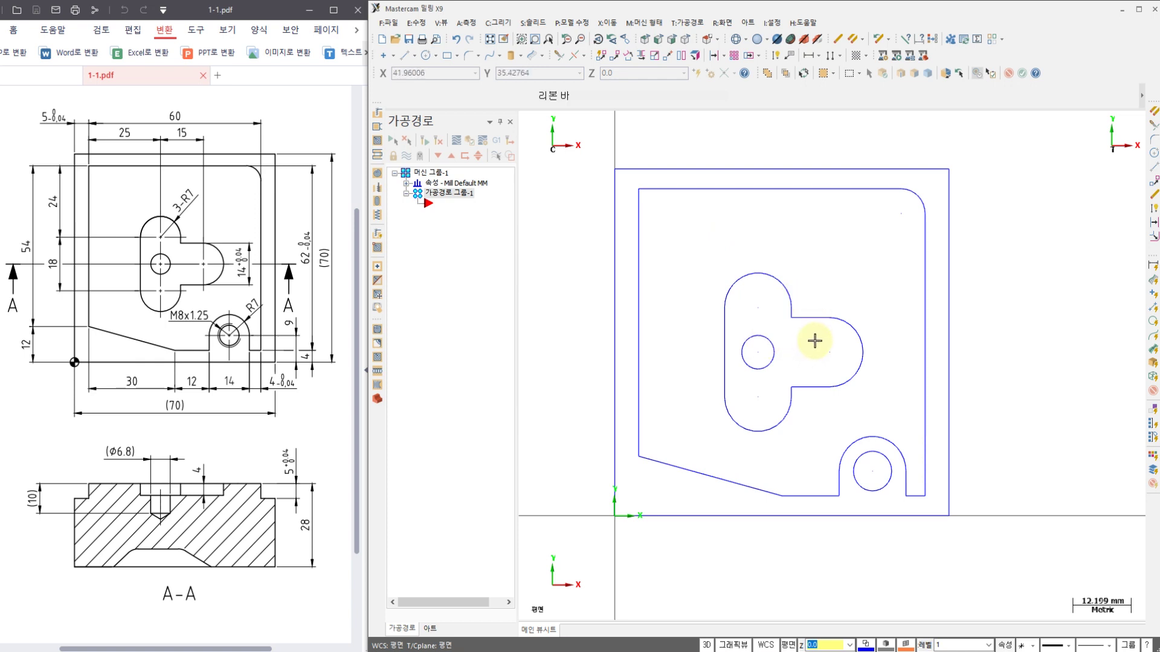
{"action": "left_click", "coordinate": [777, 58]}
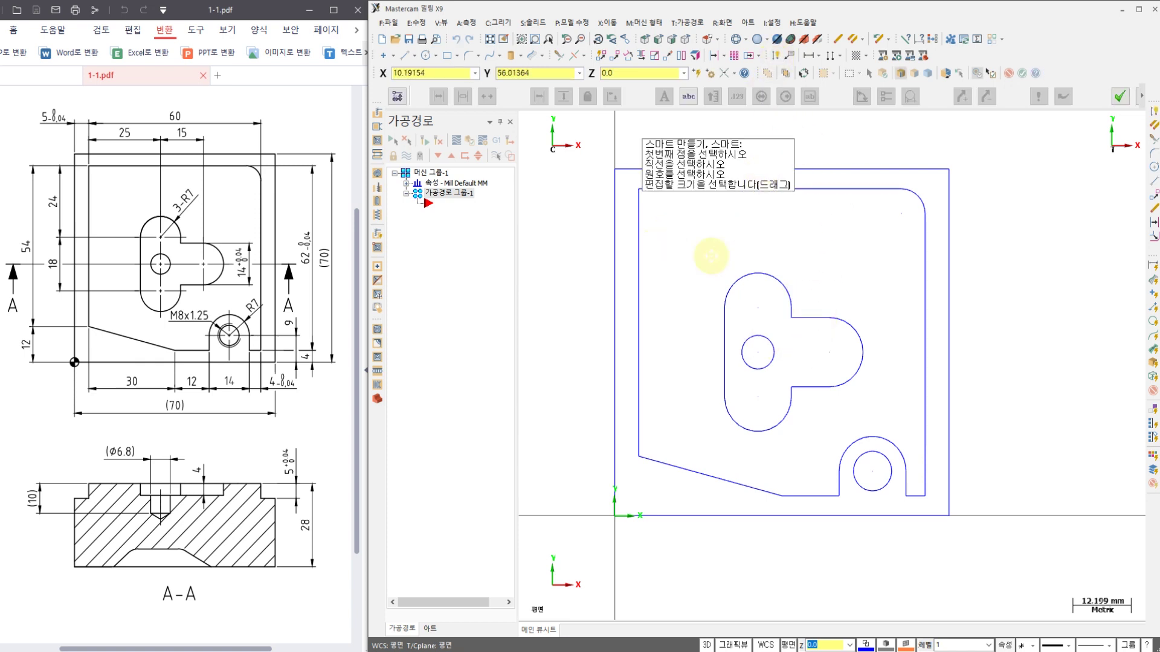
{"action": "middle_click_drag", "start_coordinate": [712, 256], "coordinate": [821, 293]}
{"action": "left_click", "coordinate": [795, 232]}
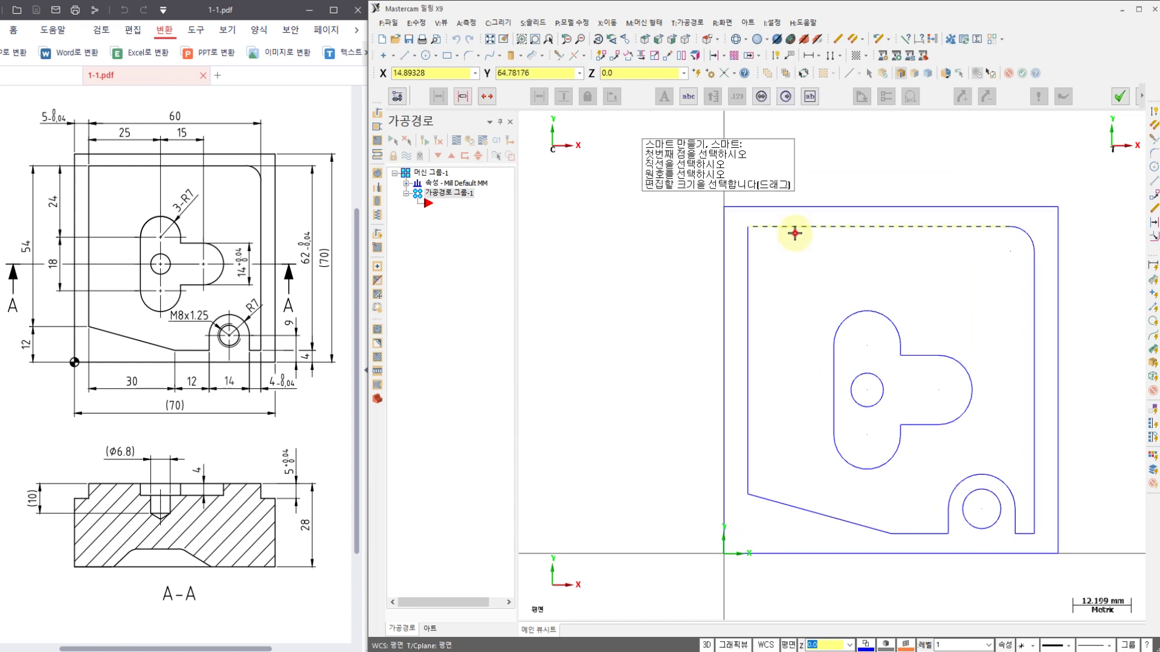
{"action": "left_click", "coordinate": [867, 348]}
{"action": "left_click", "coordinate": [669, 302]}
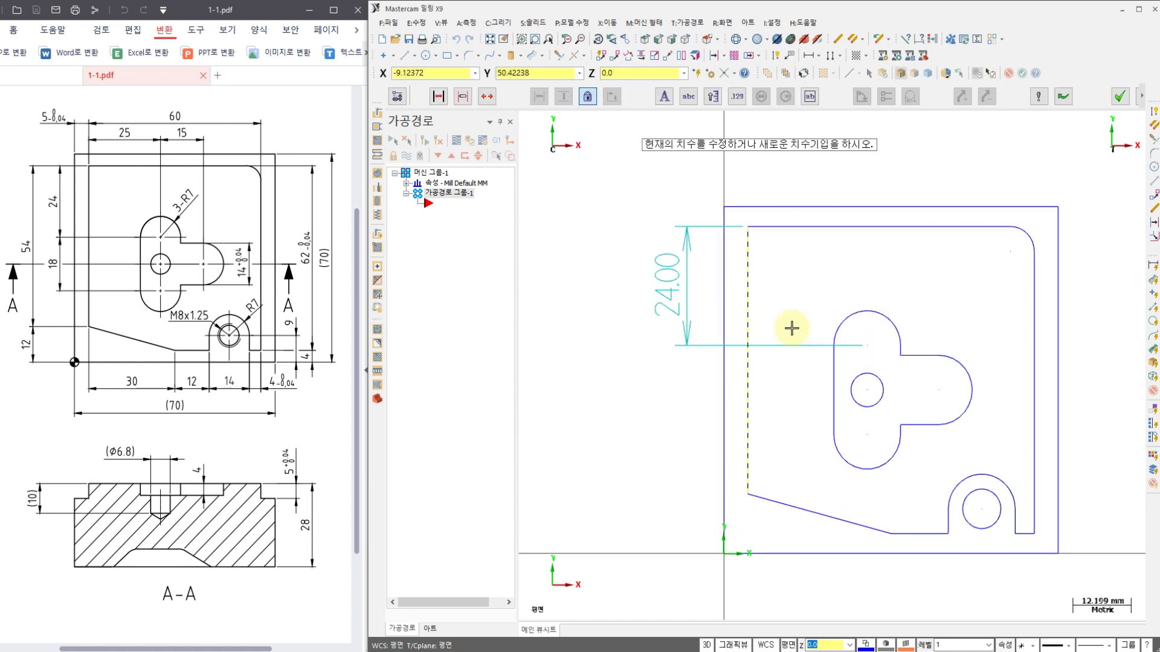
{"action": "left_click", "coordinate": [869, 348]}
{"action": "left_click", "coordinate": [872, 439]}
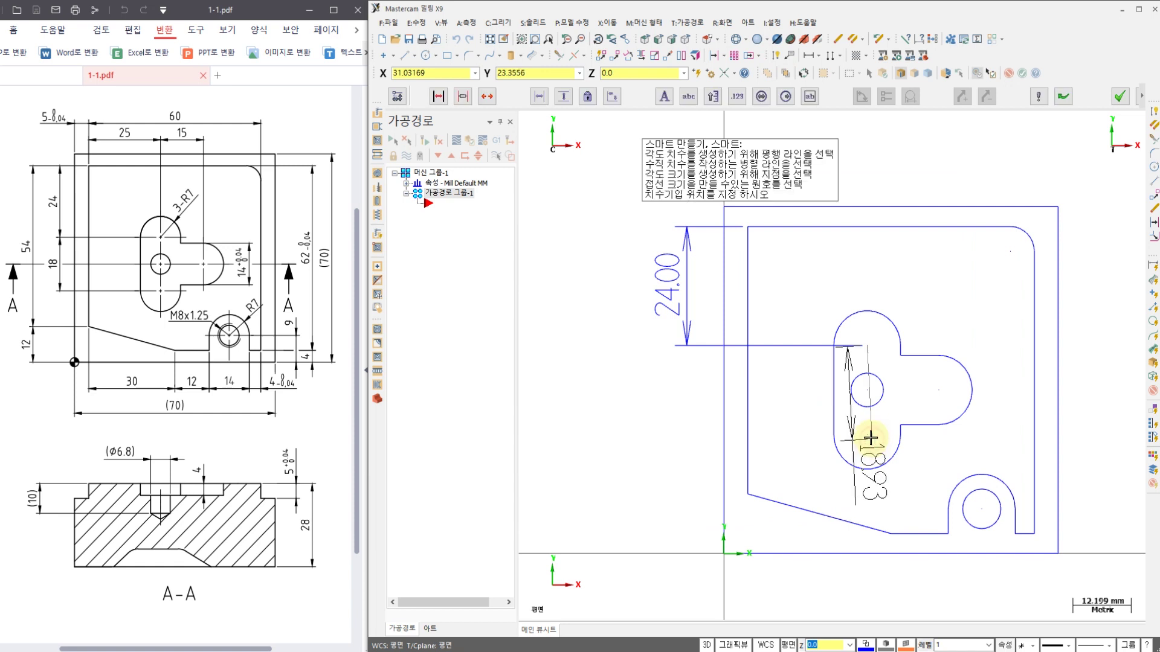
{"action": "key", "text": "Escape"}
{"action": "left_click", "coordinate": [869, 440]}
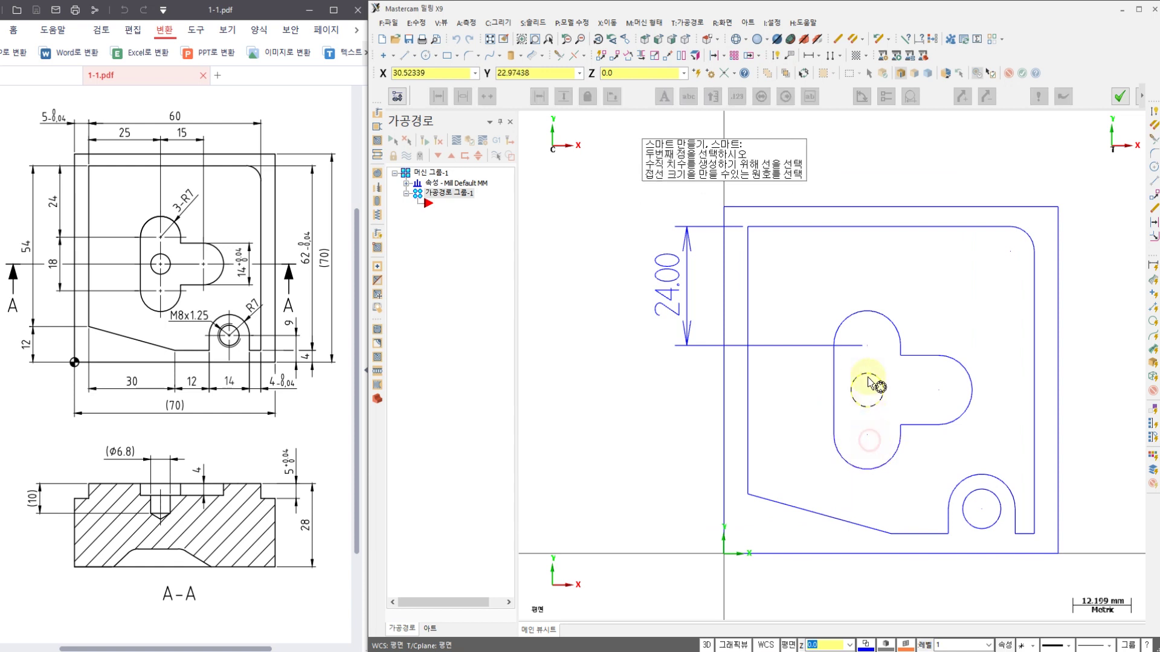
{"action": "left_click", "coordinate": [866, 347]}
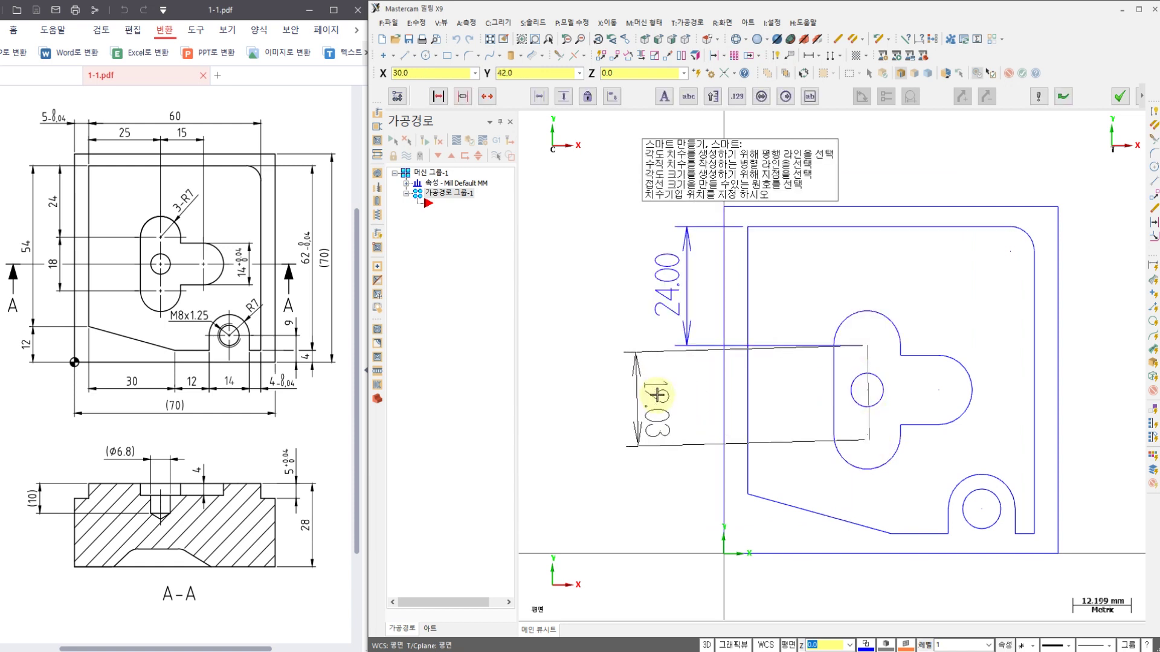
{"action": "key", "text": "Escape"}
- Add a vertical dimension between the centers of the pocket's upper and lower arcs, placed outside the part
{"action": "left_click", "coordinate": [867, 348]}
{"action": "left_click", "coordinate": [867, 435]}
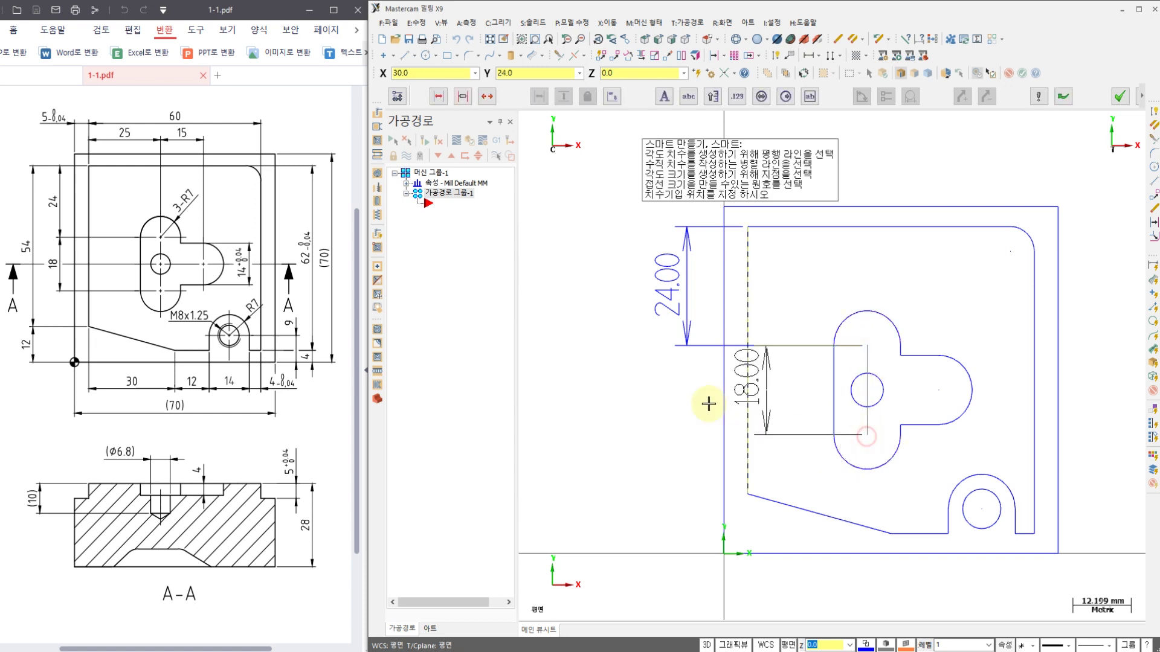
{"action": "left_click", "coordinate": [630, 396]}
{"action": "left_click", "coordinate": [649, 396]}
{"action": "middle_click_drag", "start_coordinate": [753, 344], "coordinate": [686, 295]}
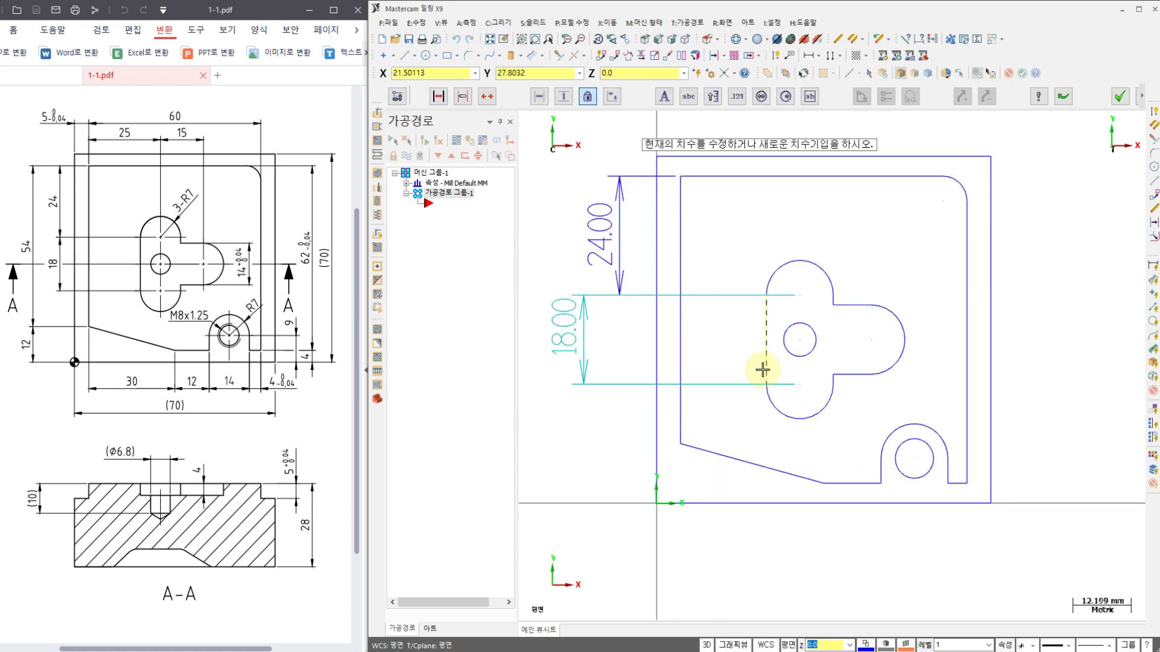
{"action": "left_click", "coordinate": [800, 503]}
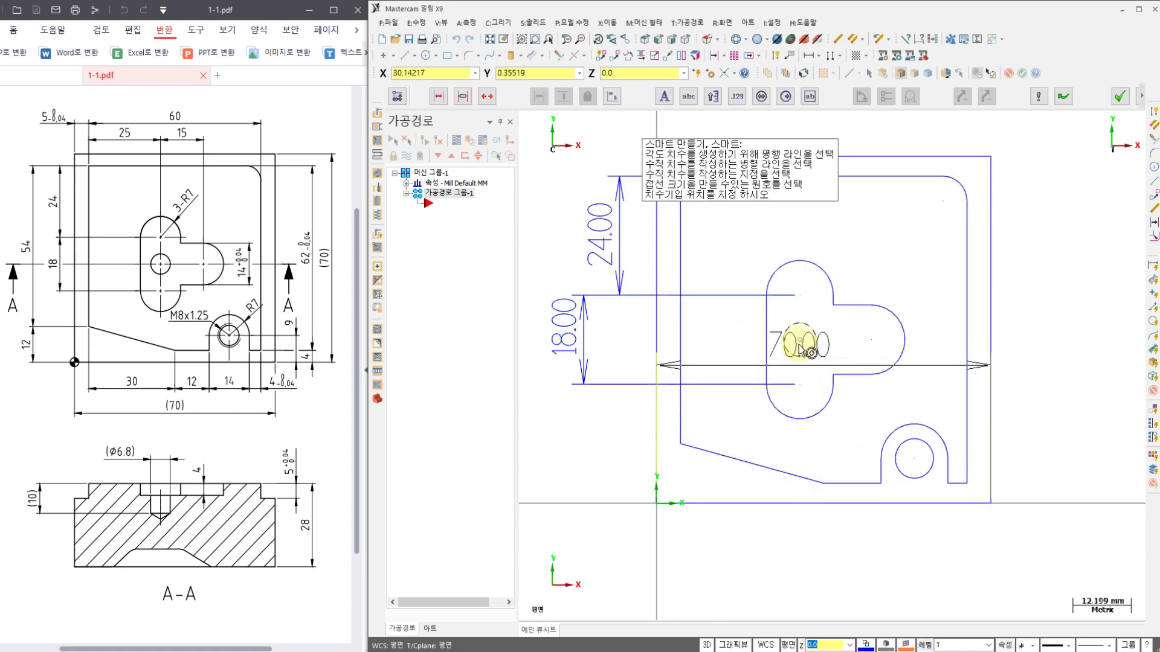
{"action": "left_click", "coordinate": [799, 339]}
{"action": "key", "text": "Escape"}
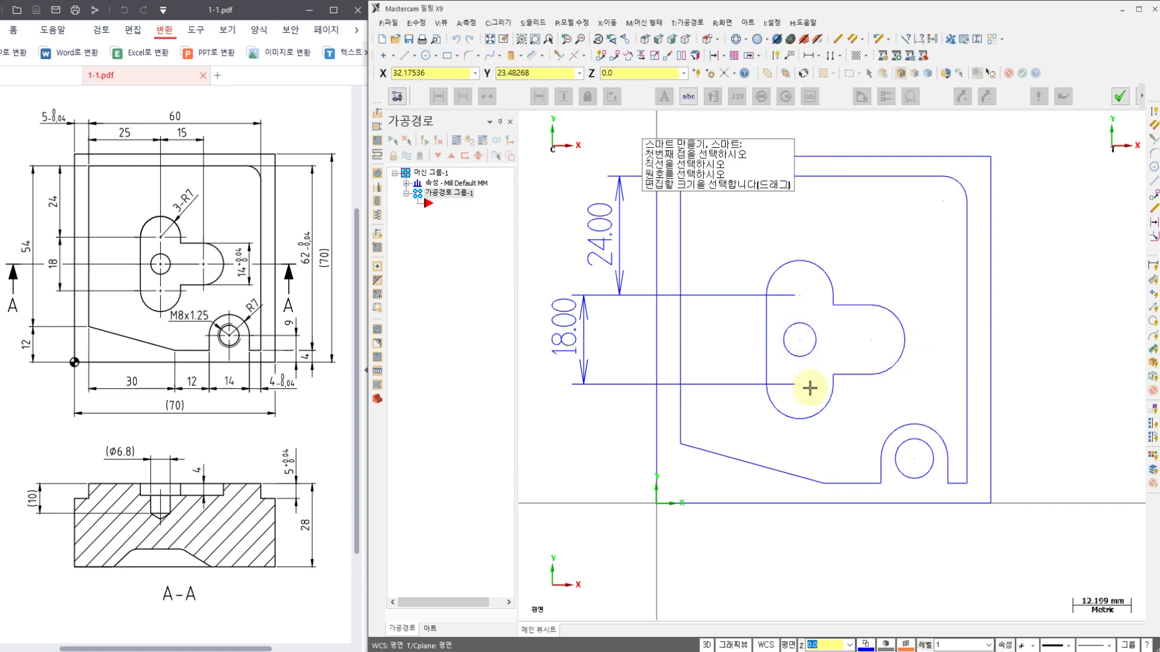
- Dimension the height from the stock's bottom line to the center of the 6.8 mm hole, outside the part's right side
{"action": "left_click", "coordinate": [809, 503]}
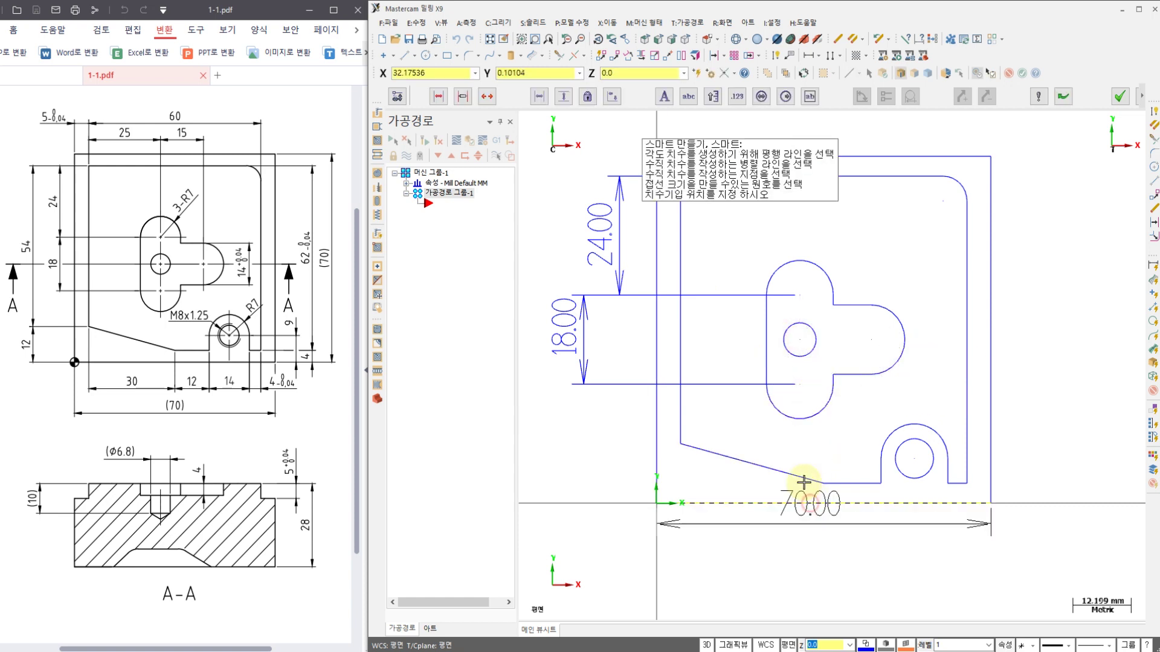
{"action": "left_click", "coordinate": [800, 340]}
{"action": "left_click", "coordinate": [1067, 399]}
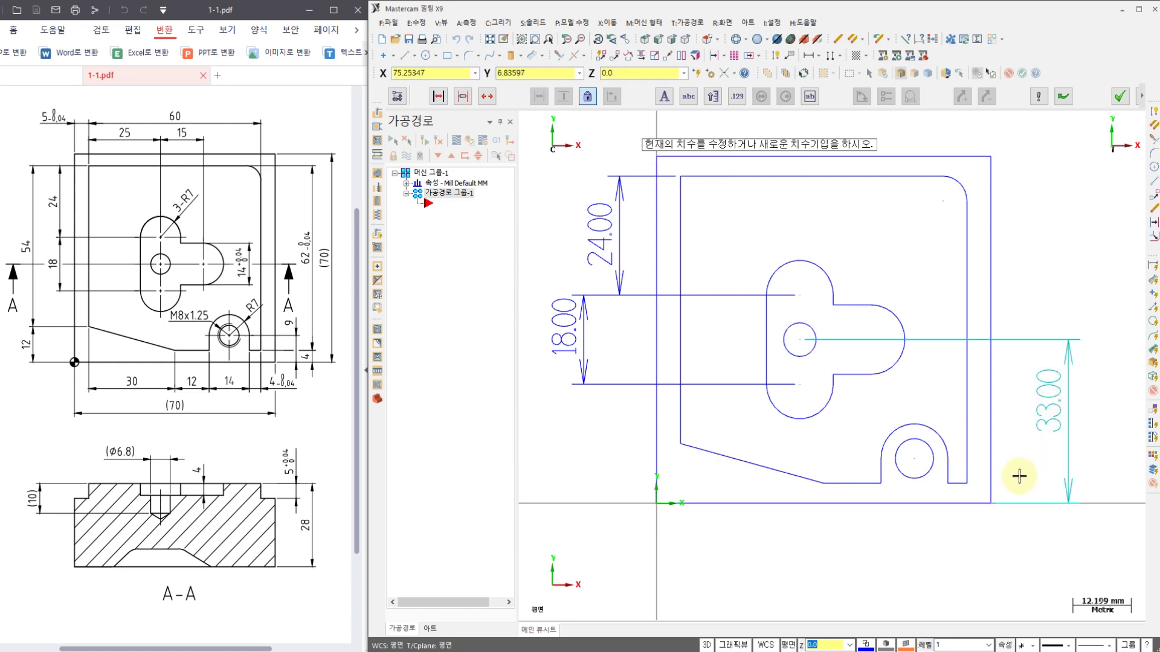
{"action": "left_click", "coordinate": [795, 343]}
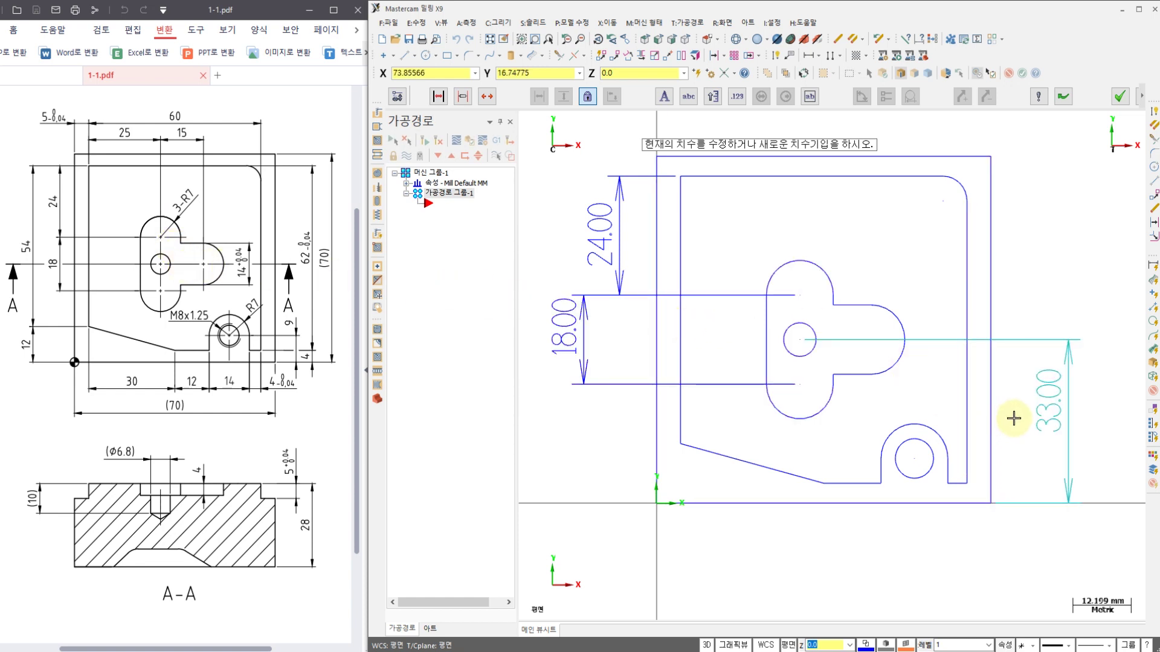
- Delete the three check dimensions from the drawing
{"action": "left_click", "coordinate": [1040, 378]}
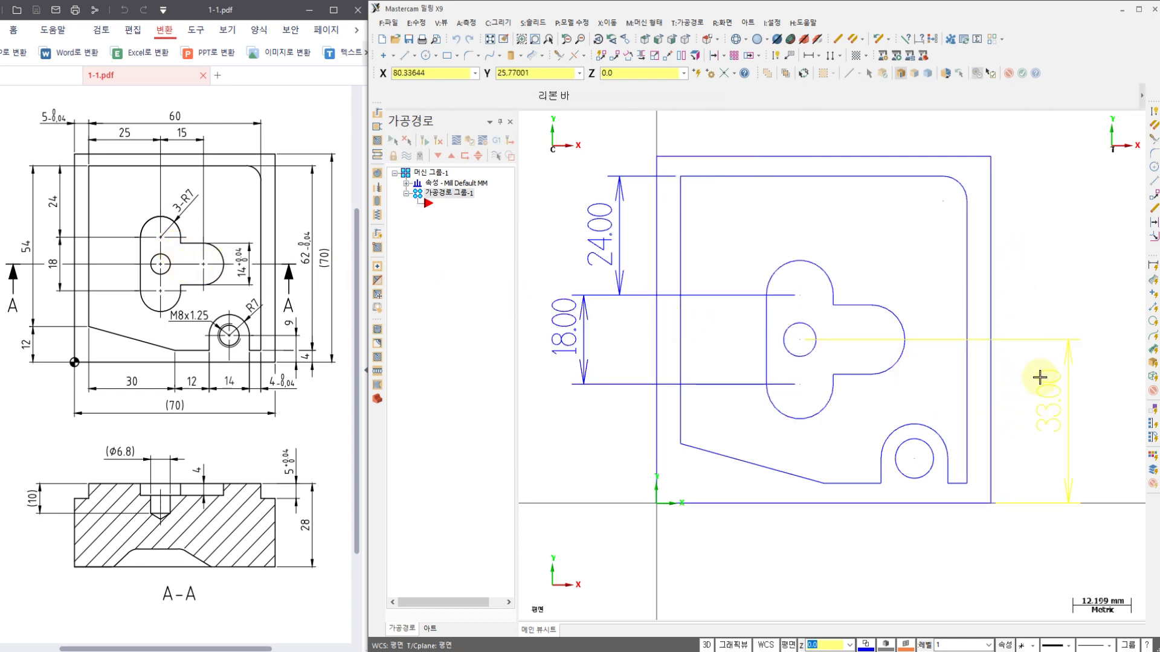
{"action": "left_click", "coordinate": [560, 342]}
{"action": "left_click", "coordinate": [596, 266]}
{"action": "key", "text": "Delete"}
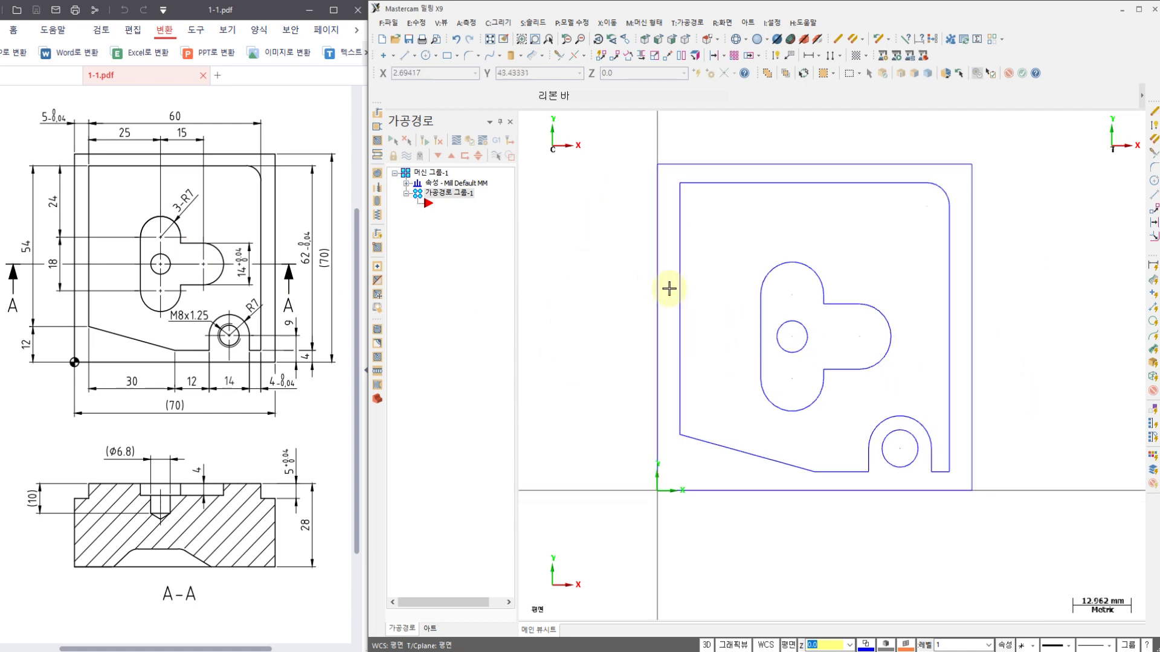
- Save the finished drawing to the Desktop as the Mastercam X9 file 1001.mcx-9
{"action": "scroll", "coordinate": [753, 302], "scroll_direction": "up", "scroll_amount": 2}
{"action": "scroll", "coordinate": [710, 303], "scroll_direction": "up", "scroll_amount": 2}
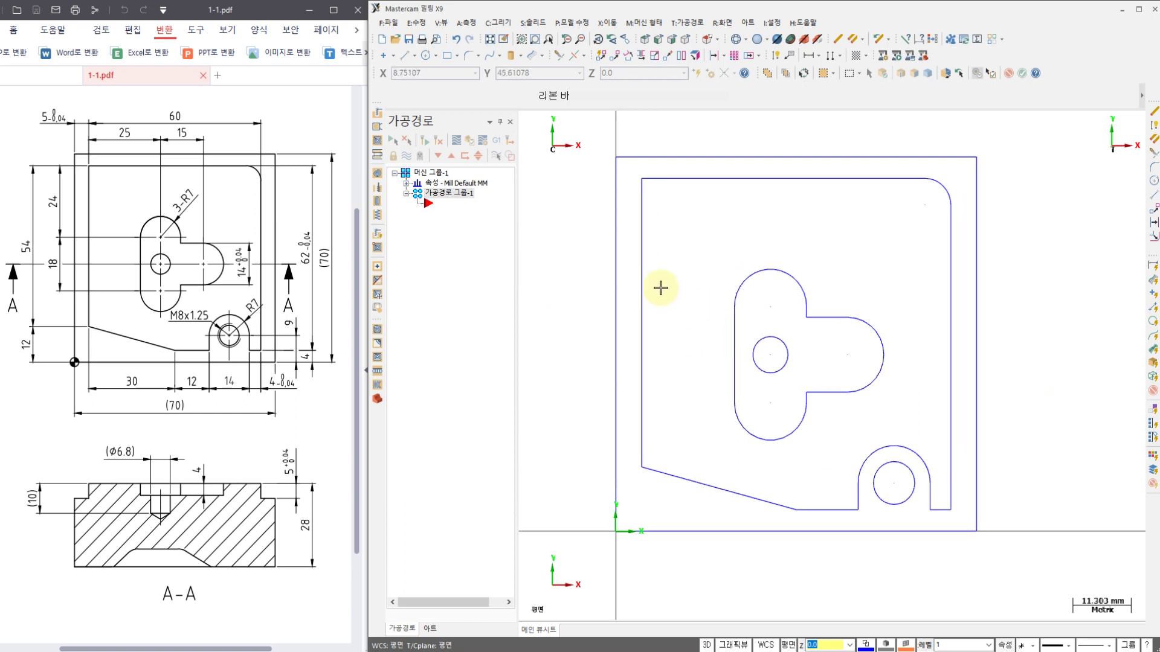
{"action": "left_click", "coordinate": [409, 39]}
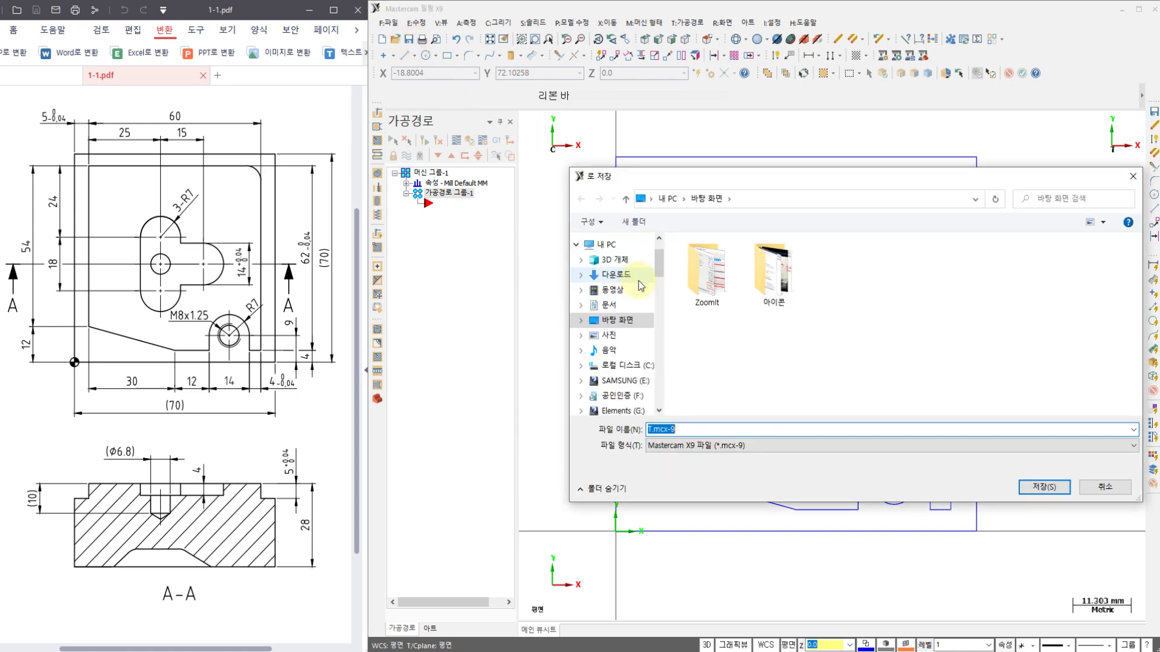
{"action": "left_click", "coordinate": [688, 433]}
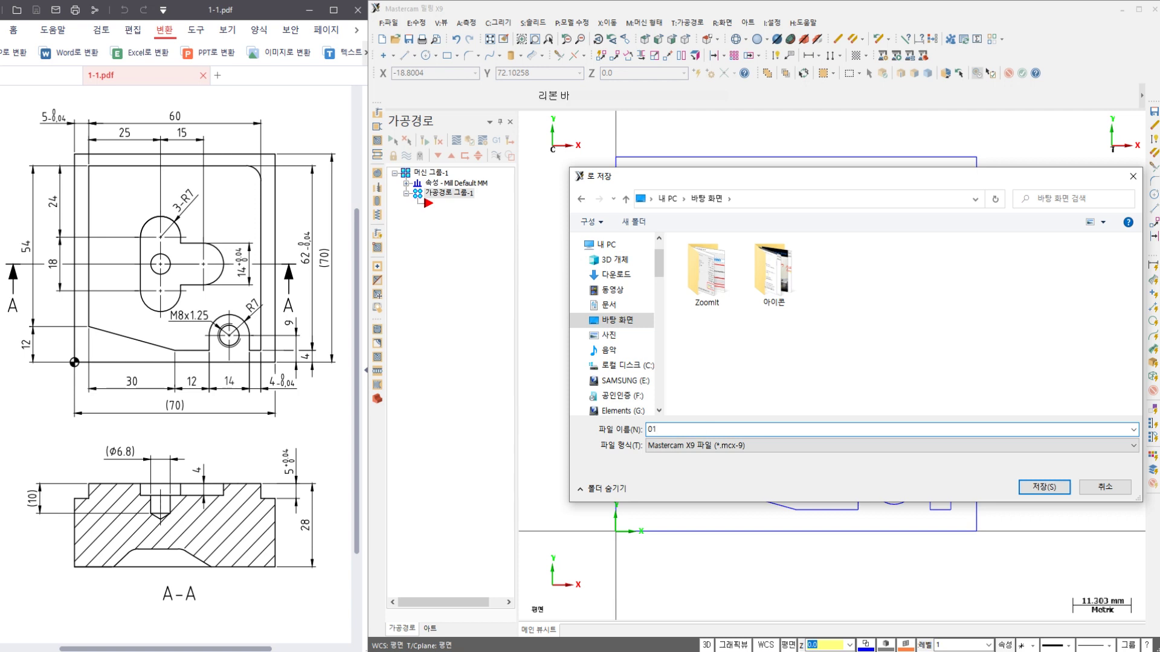
{"action": "type", "text": "100"}
{"action": "left_click", "coordinate": [1041, 487]}
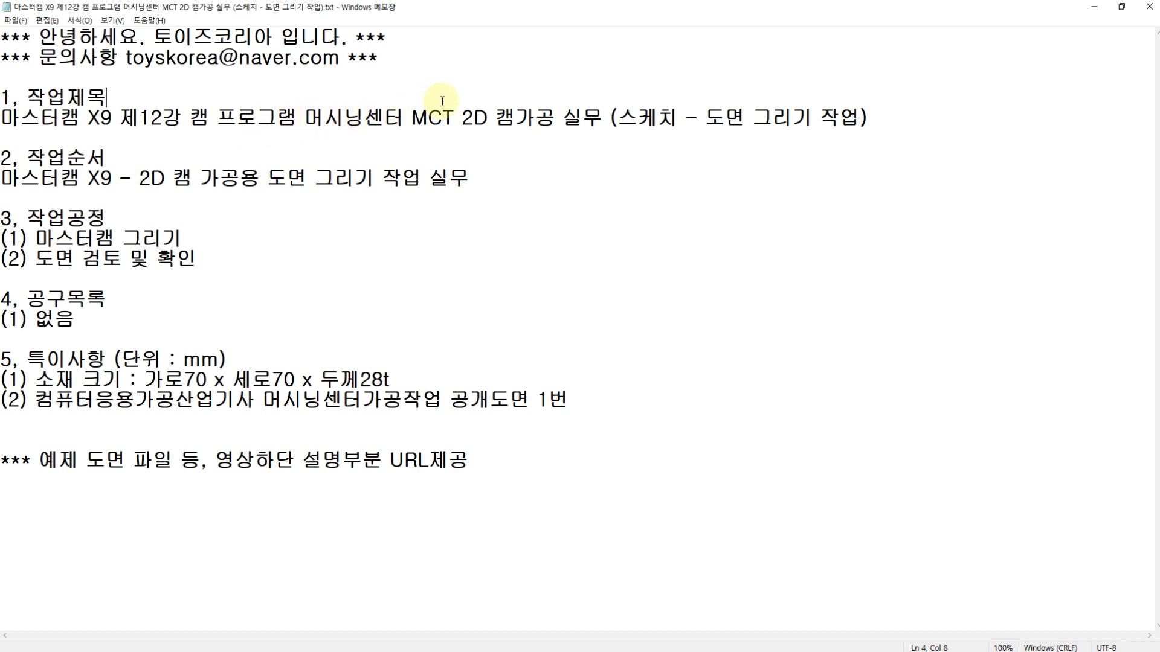
- Review the lesson notes in Notepad, highlighting the sketch part of the title and the drawing task under the work order
{"action": "left_click", "coordinate": [585, 116]}
{"action": "left_click_drag", "start_coordinate": [625, 116], "coordinate": [859, 117]}
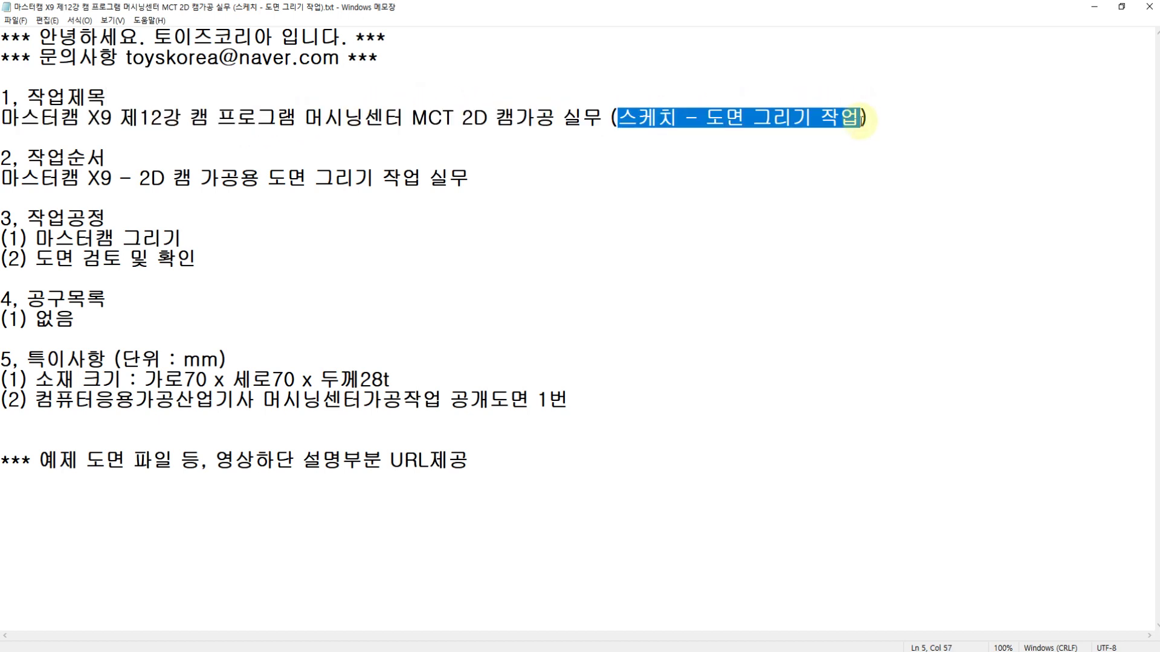
{"action": "left_click", "coordinate": [509, 121]}
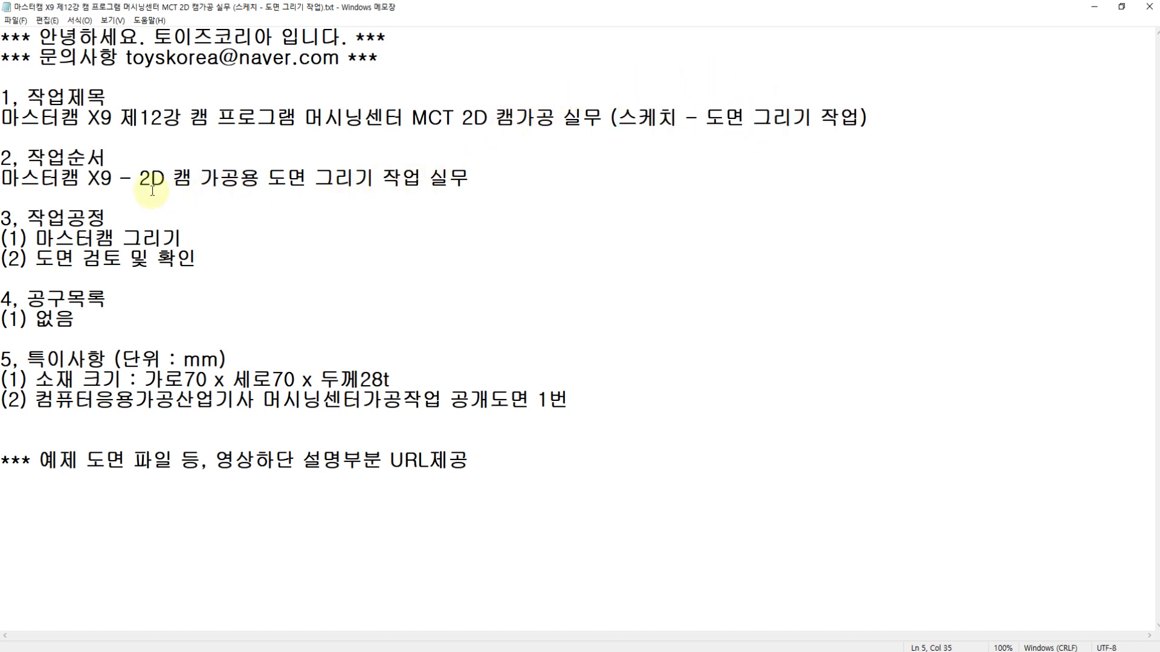
{"action": "left_click_drag", "start_coordinate": [269, 174], "coordinate": [474, 176]}
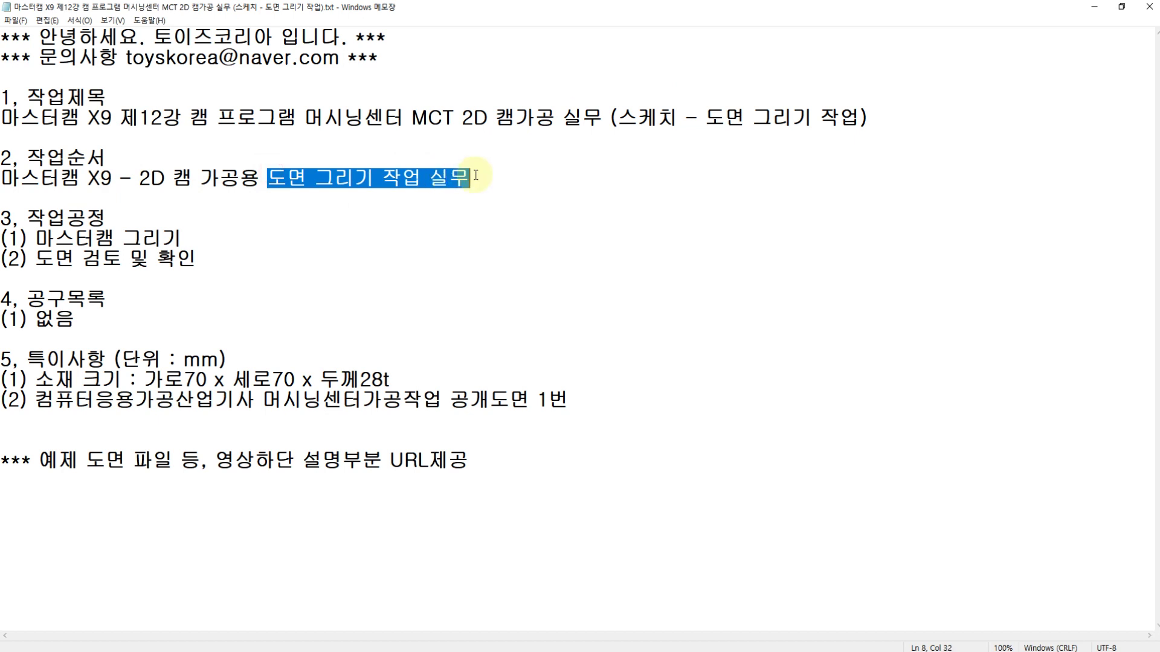
{"action": "left_click", "coordinate": [488, 180]}
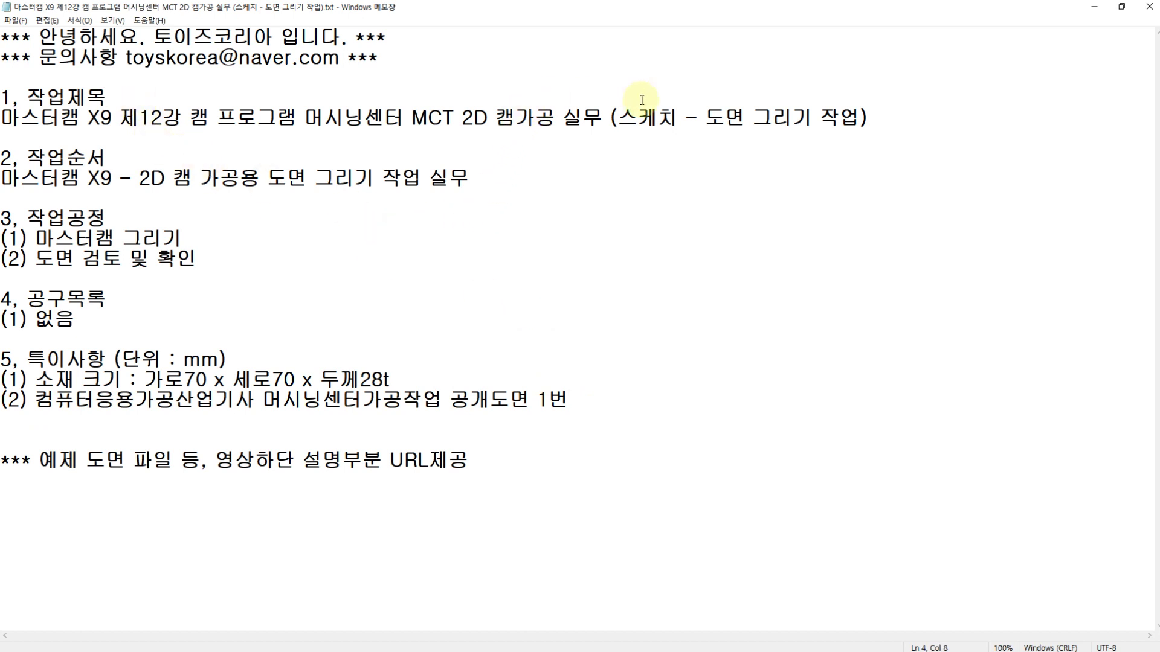
- Switch to the PDF drawing and the Mastercam window to view both side by side, and return to the Notepad notes
{"action": "left_click", "coordinate": [472, 648]}
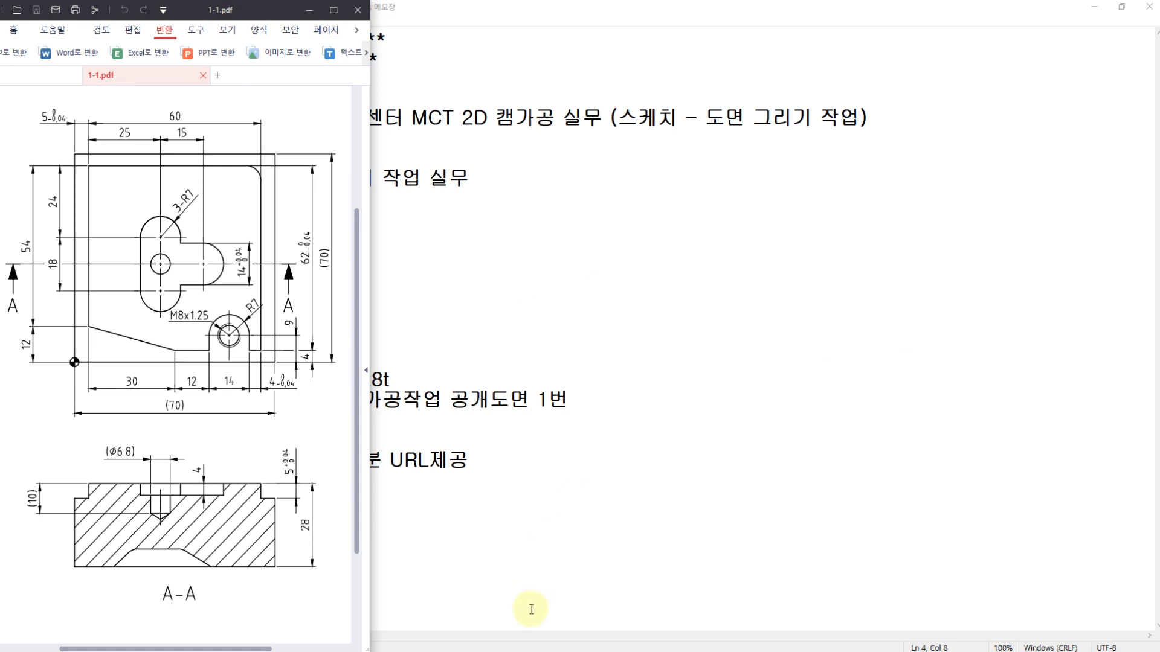
{"action": "left_click", "coordinate": [506, 651]}
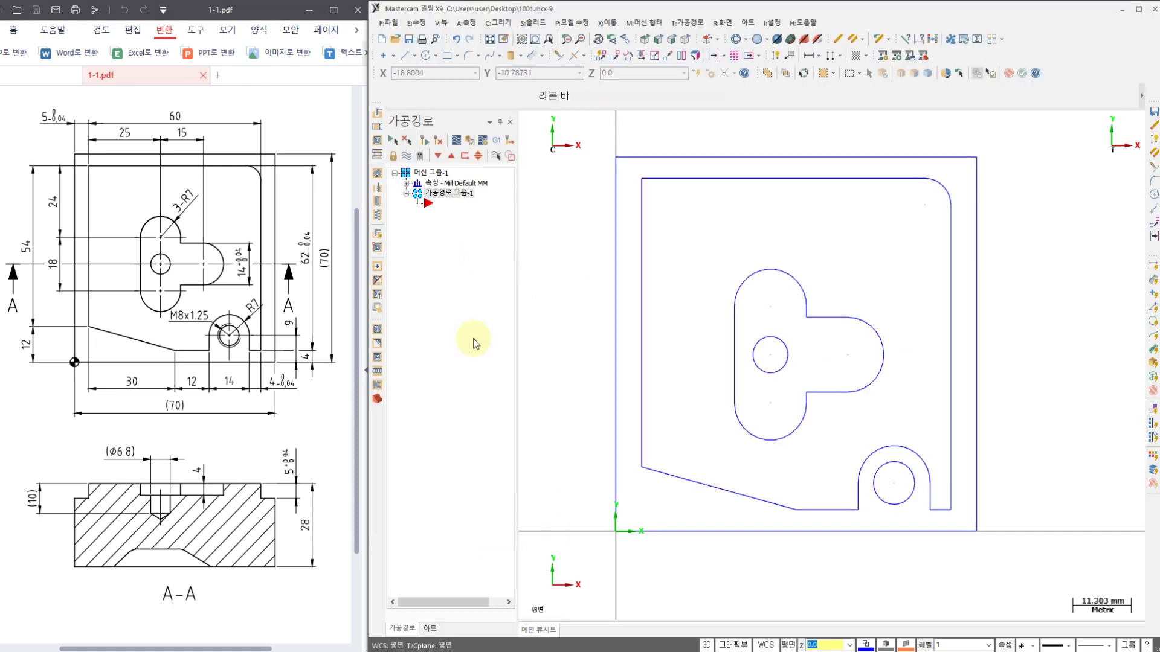
{"action": "left_click", "coordinate": [659, 58]}
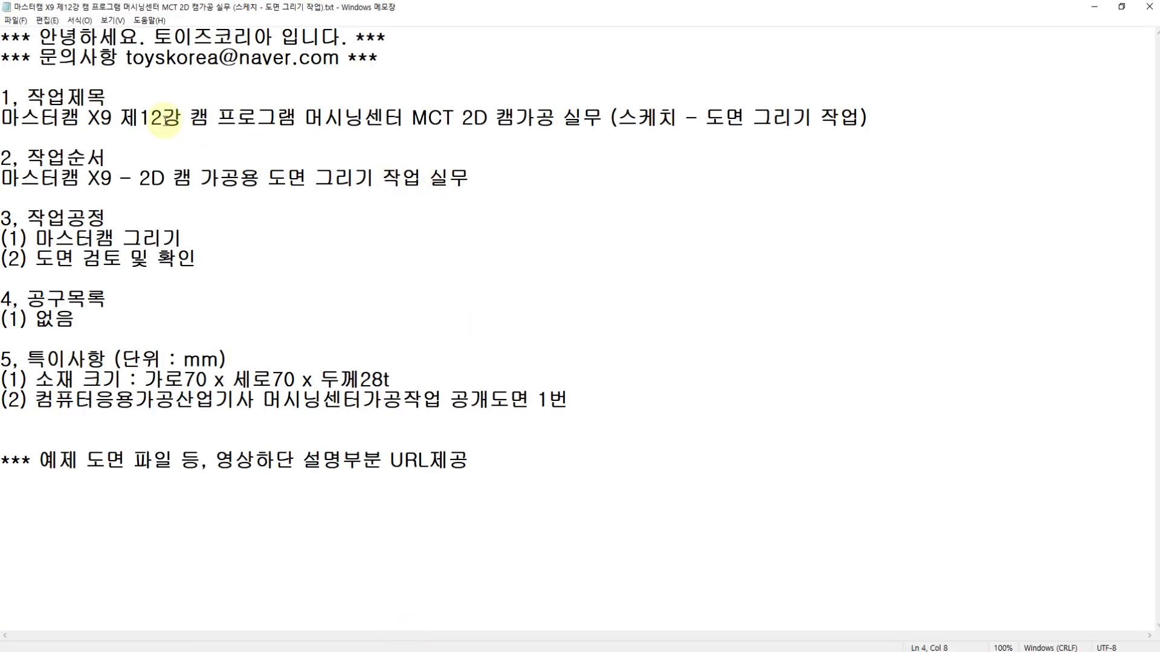
{"action": "left_click", "coordinate": [146, 99]}
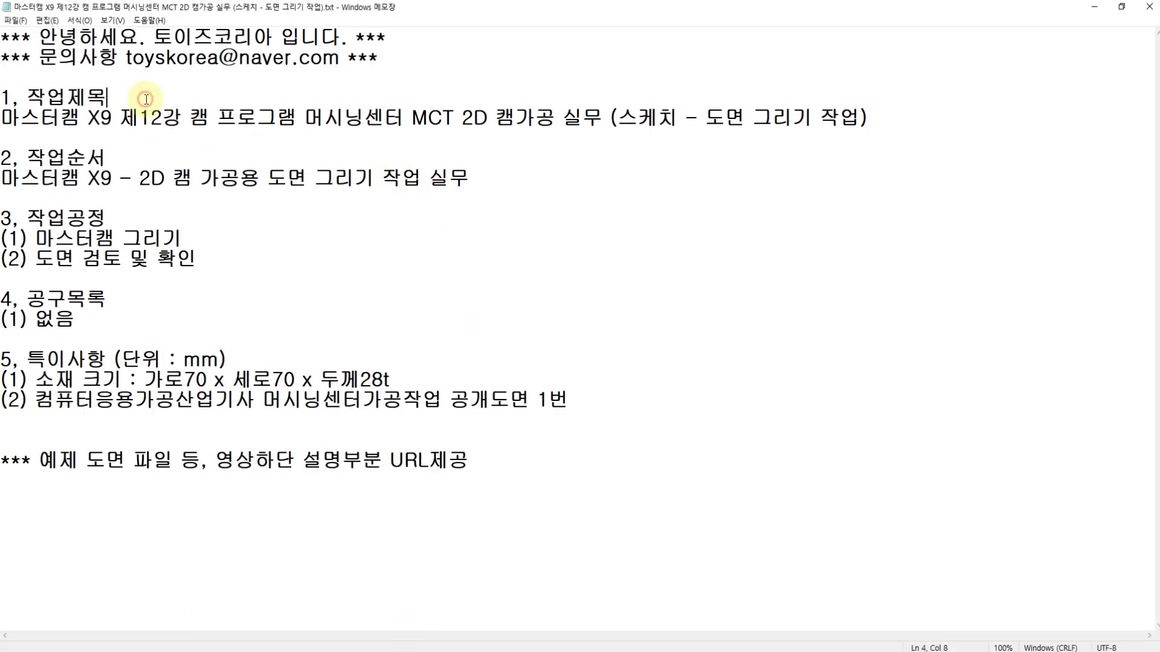